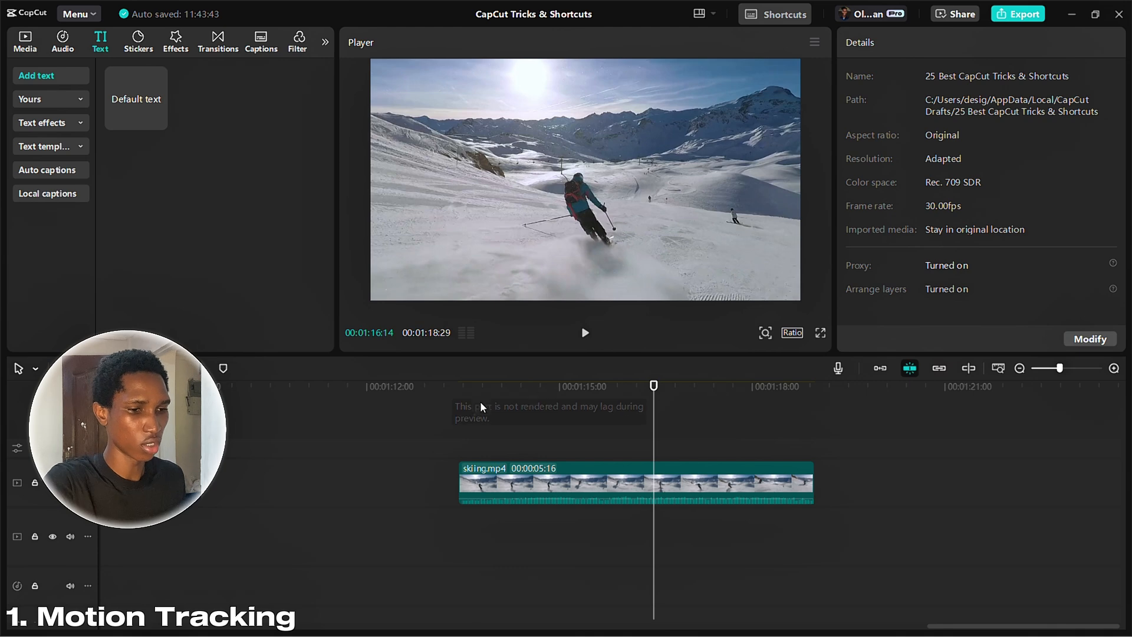
Step: Add a default text layer above skiing.mp4 and trim both of its ends to match the clip
click(460, 403)
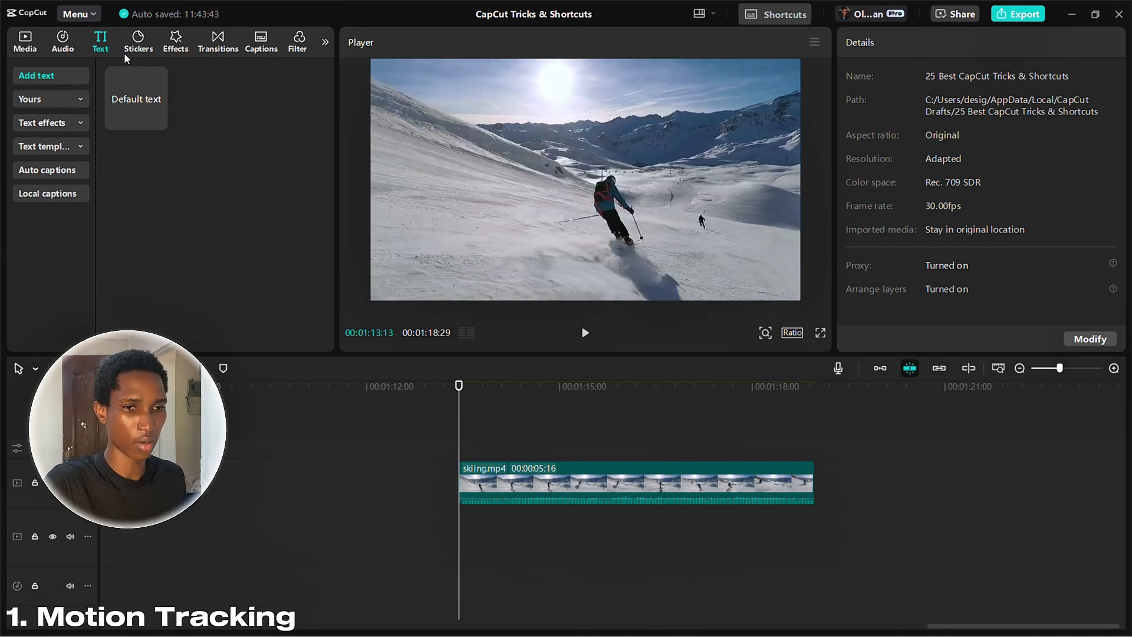
drag(124, 102, 453, 439)
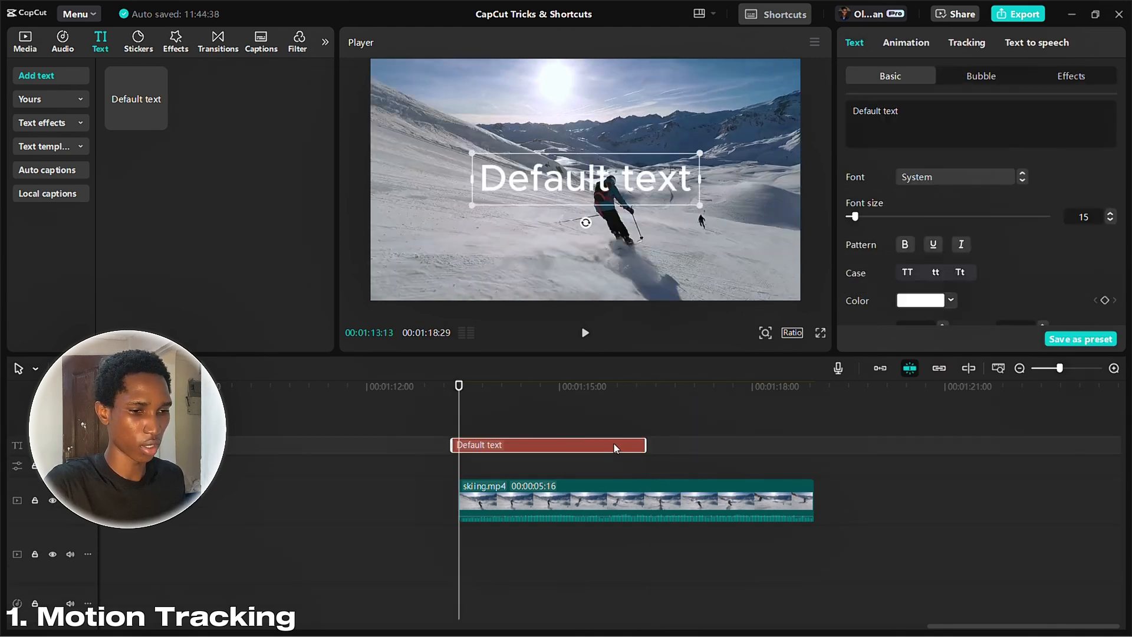
drag(647, 448, 815, 446)
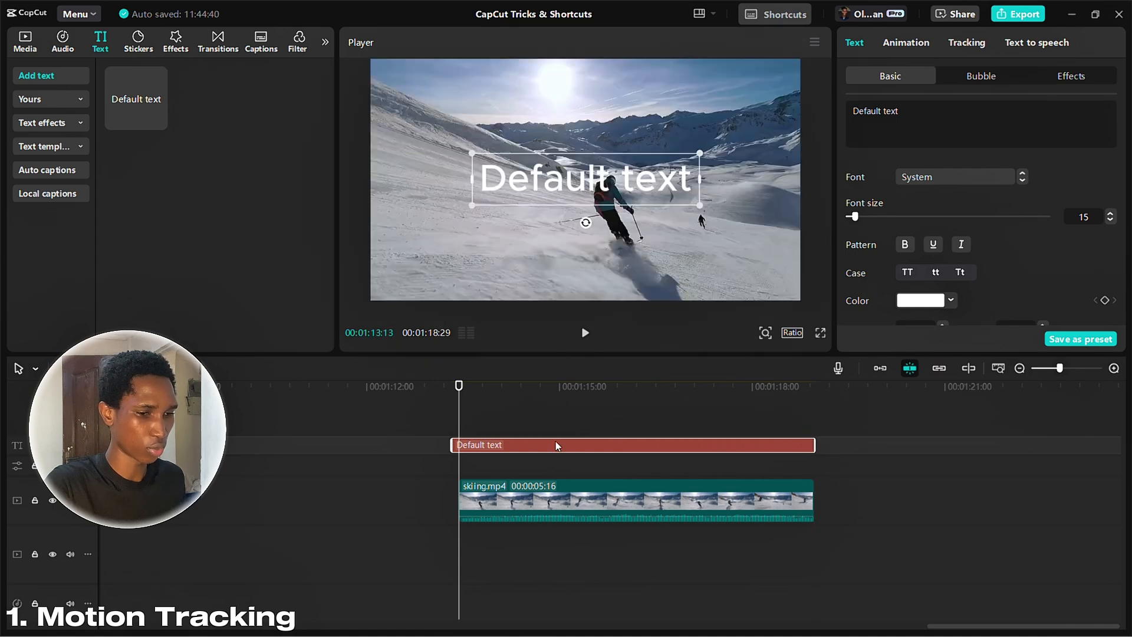
drag(461, 449, 504, 414)
click(490, 449)
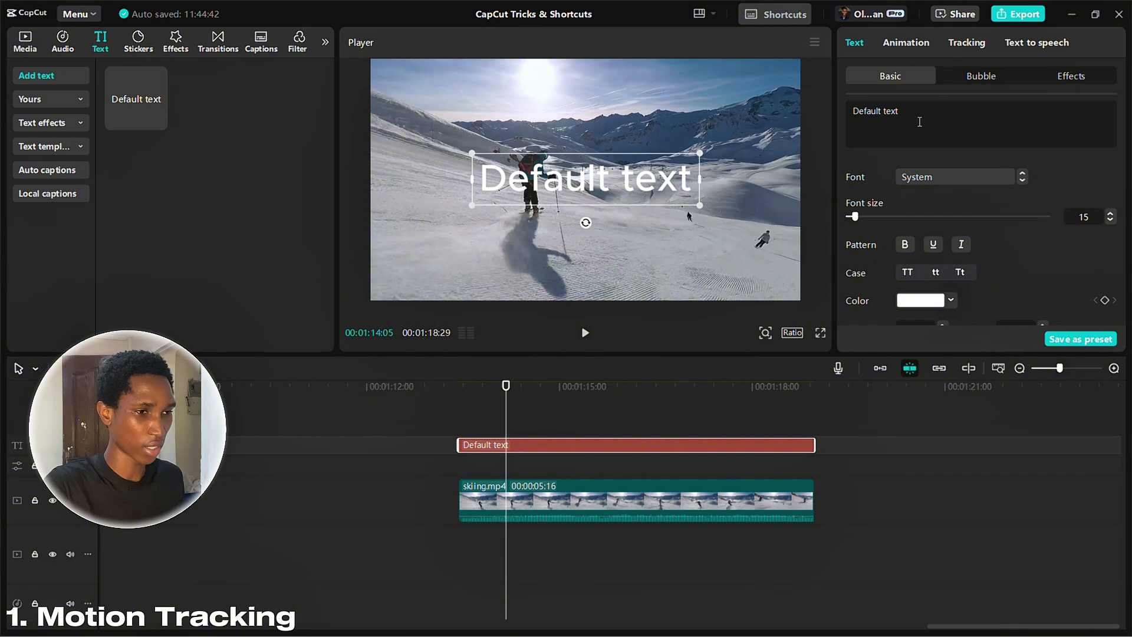
Step: Change the text to "skiing" and apply the red preset style with a white outline
triple_click(920, 121)
text(skiin)
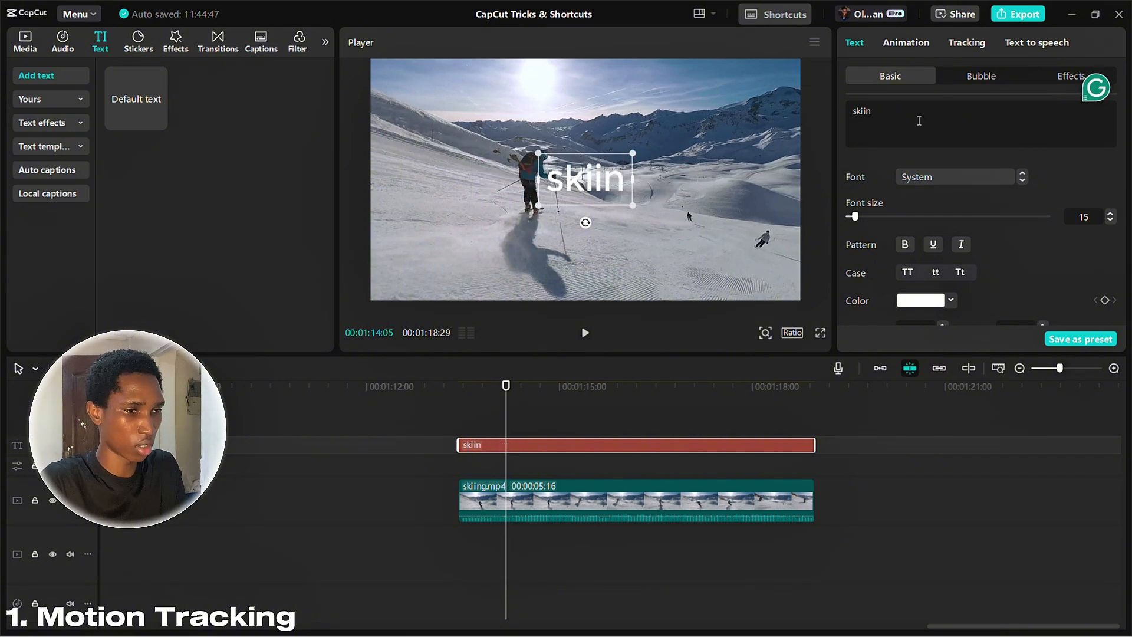
text(g)
scroll(916, 212, down, 5)
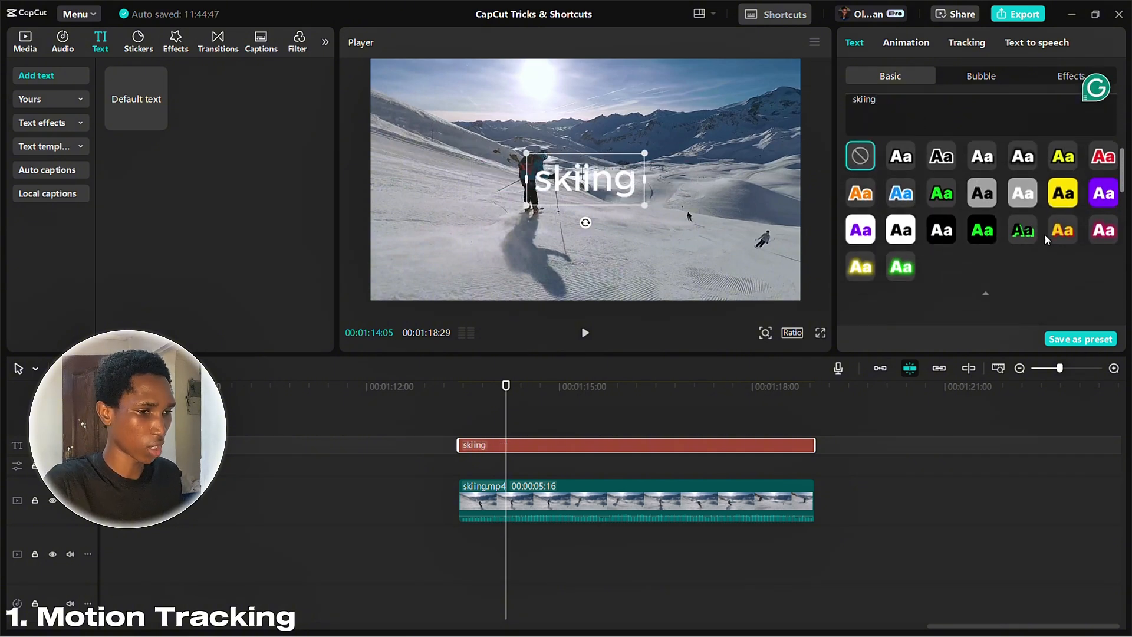
click(1104, 176)
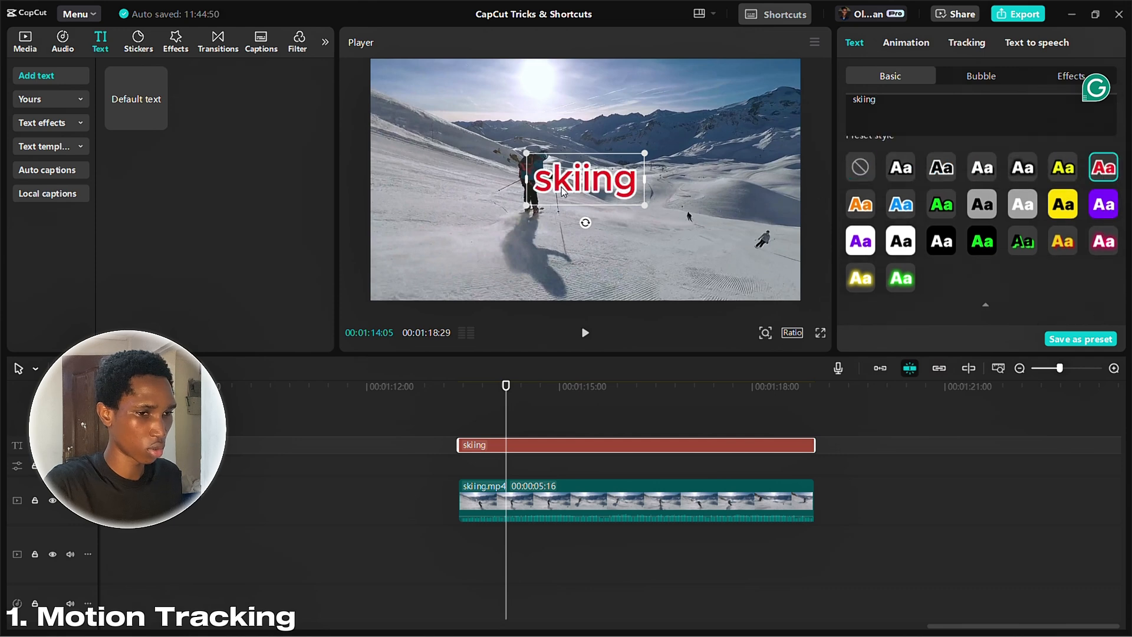
Step: Move the title just above the skier at the start of the clip and convert it to uppercase
drag(569, 195, 613, 149)
click(459, 409)
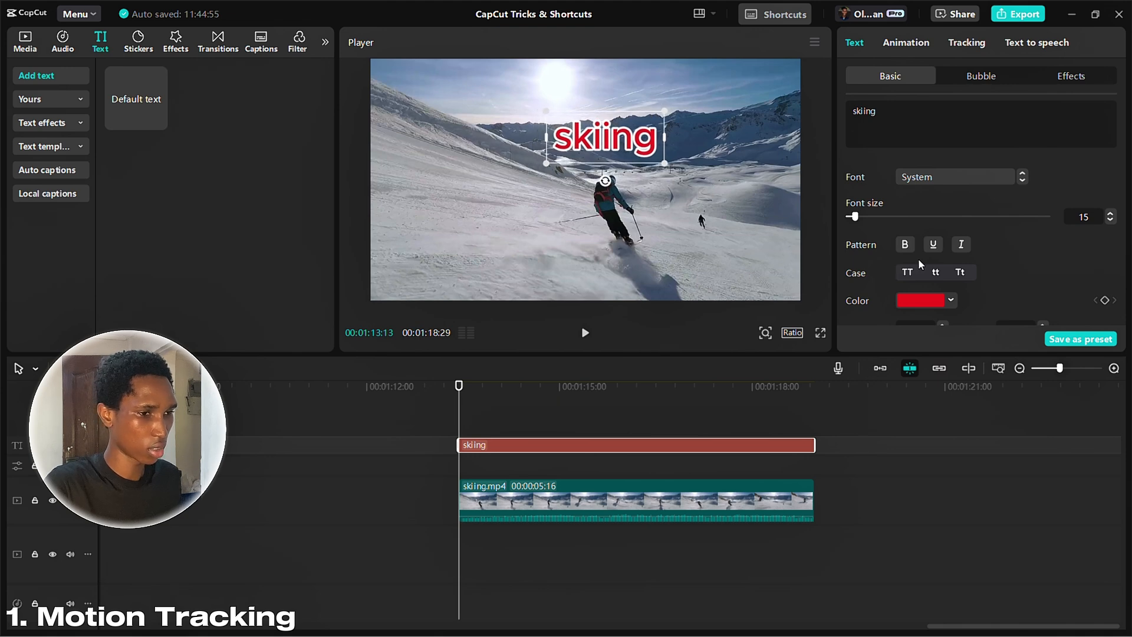
click(909, 275)
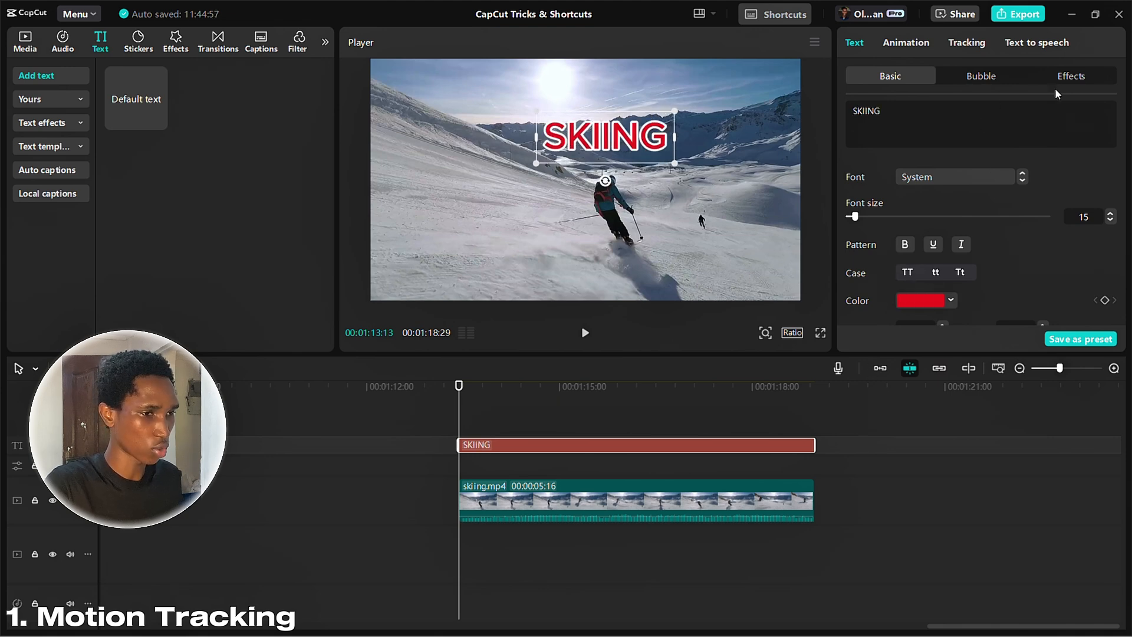
Step: Motion-track the SKIING title to the skier in both directions, with scale and distance following turned off
click(975, 49)
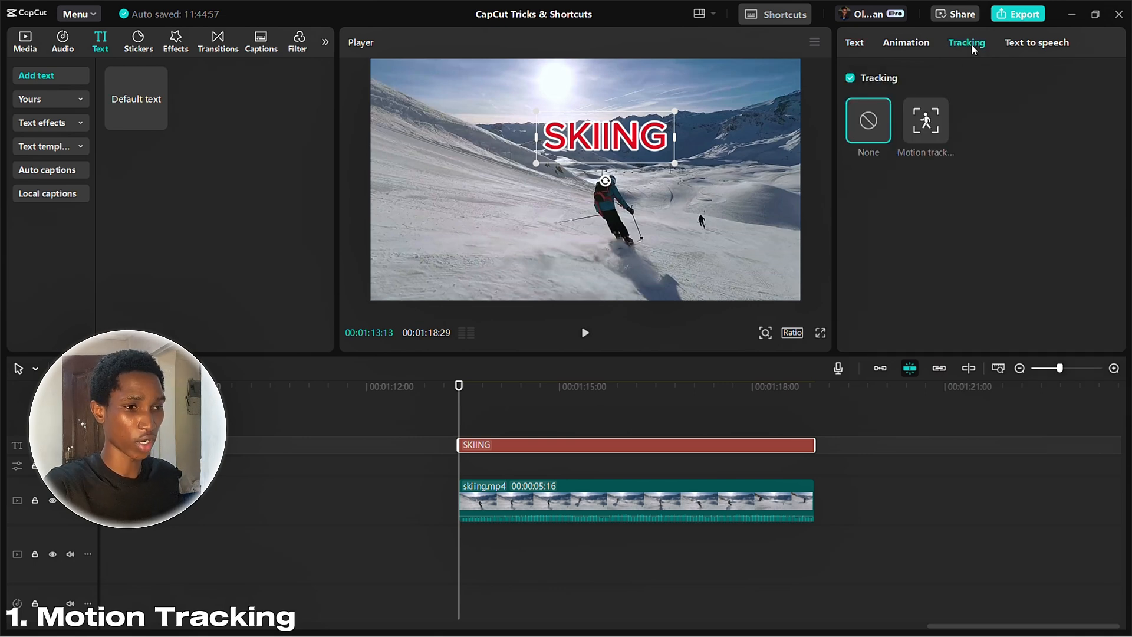
click(932, 137)
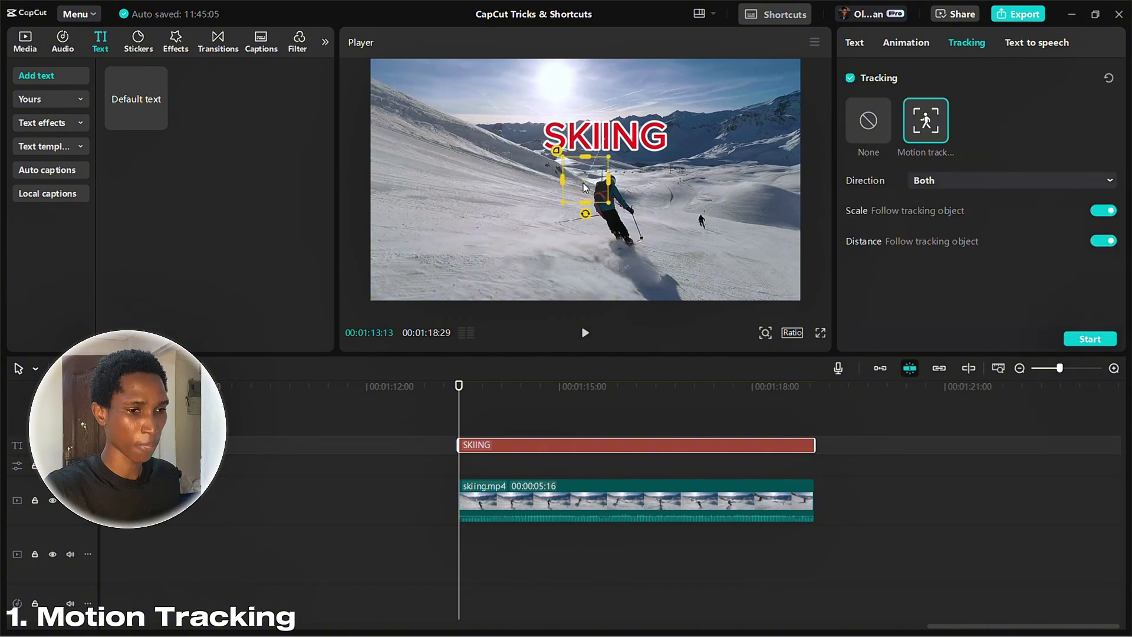
drag(583, 187, 600, 201)
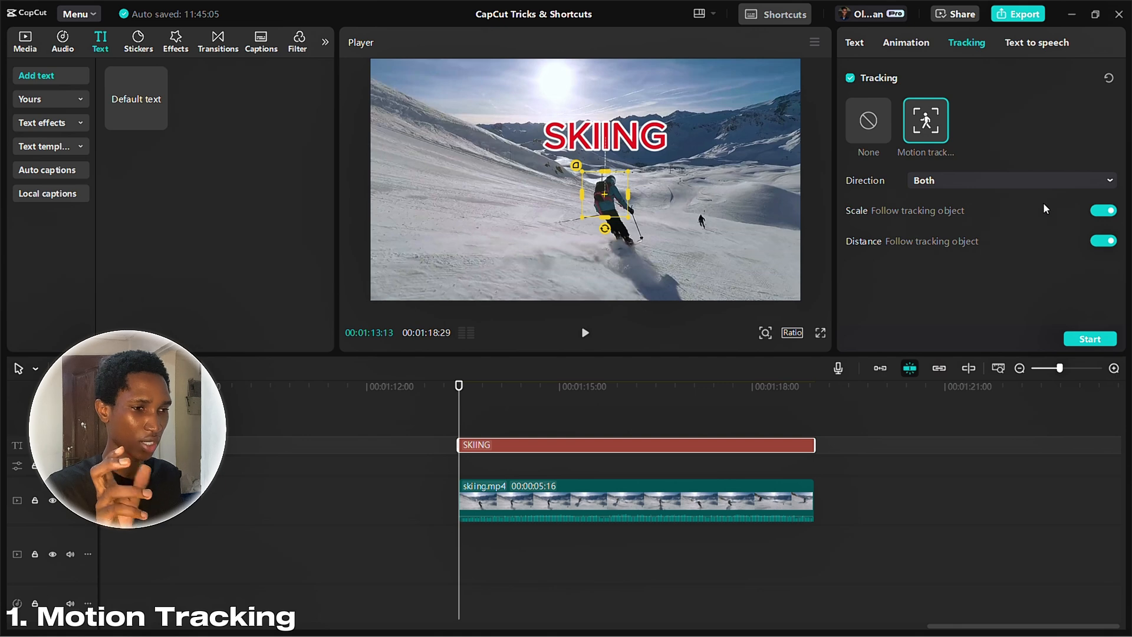
click(1109, 212)
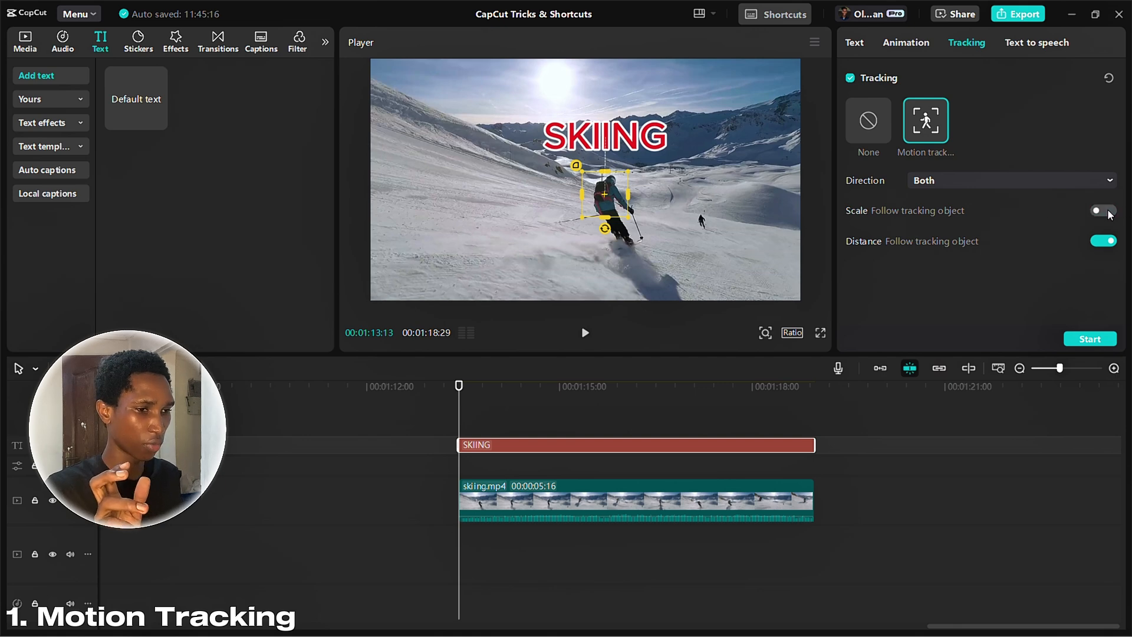
click(1097, 243)
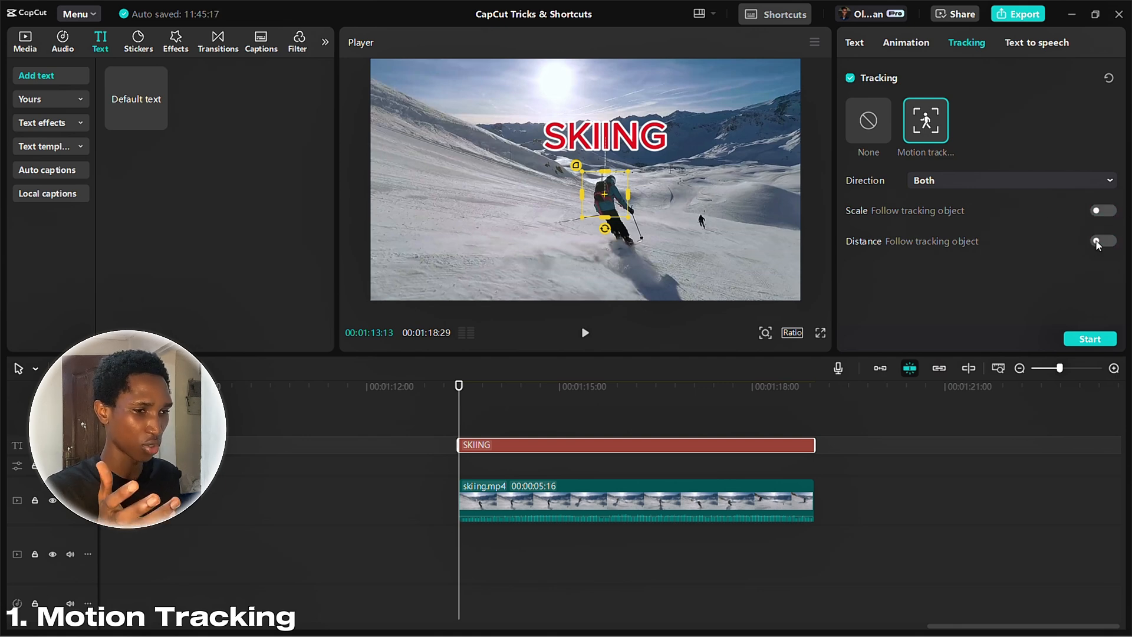
click(1079, 340)
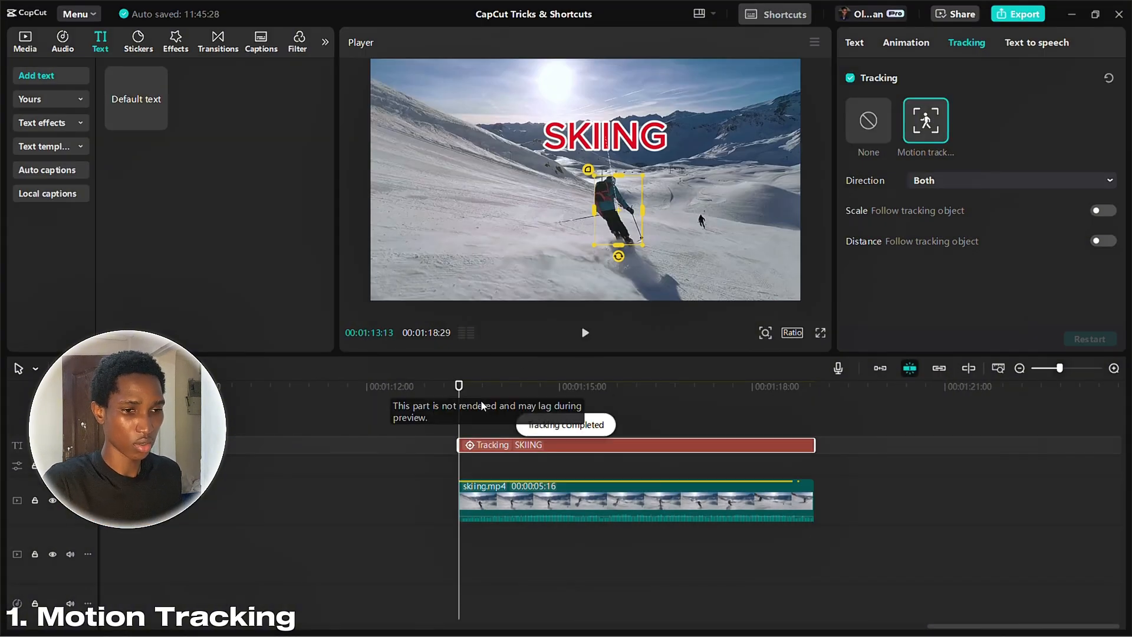
Step: Play the skiing clip from its start to check how the title follows the skier
mouse_move(459, 386)
mouse_down()
mouse_move(477, 387)
mouse_move(454, 389)
mouse_up()
key(space)
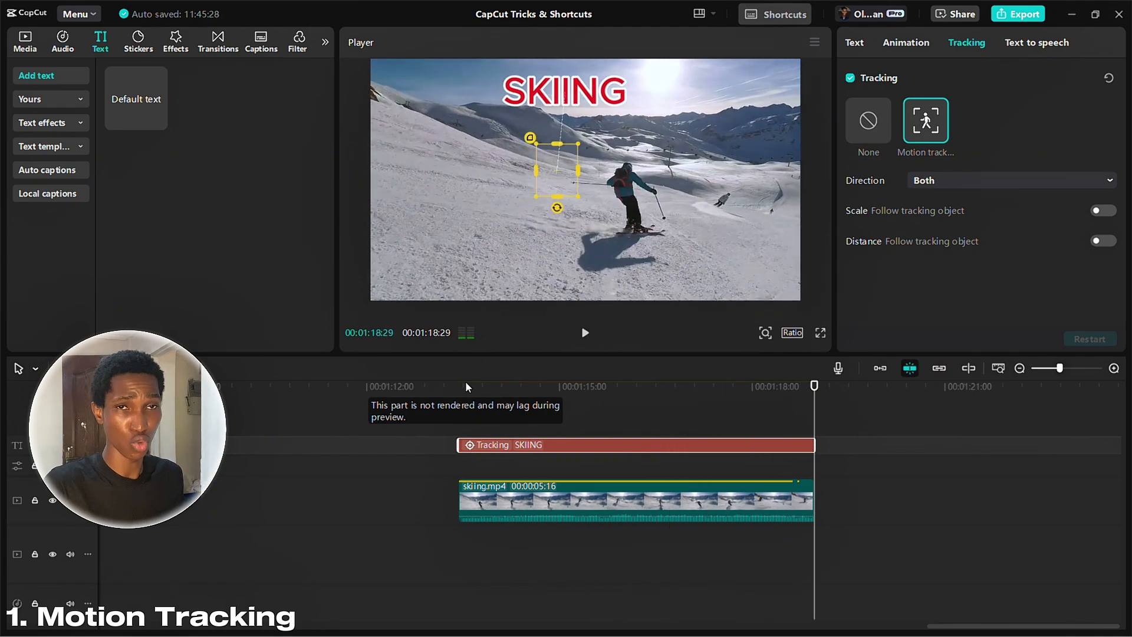
click(519, 387)
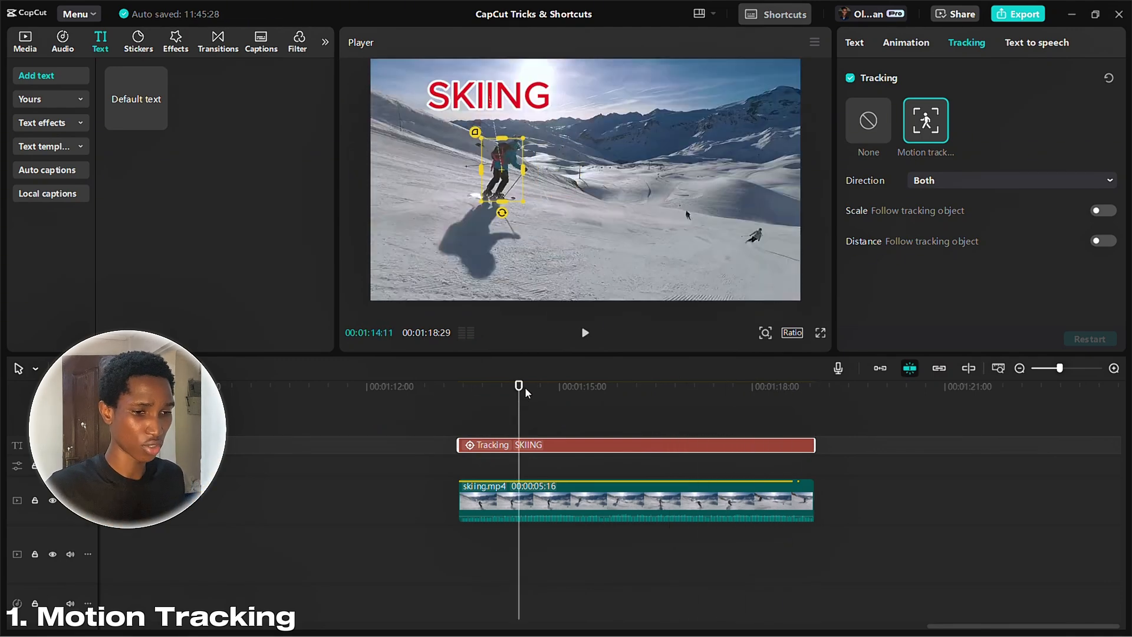
Step: Delete the tracked title and place 2023.png from the VFX > Icons folder on a track above the skiing clip
click(23, 42)
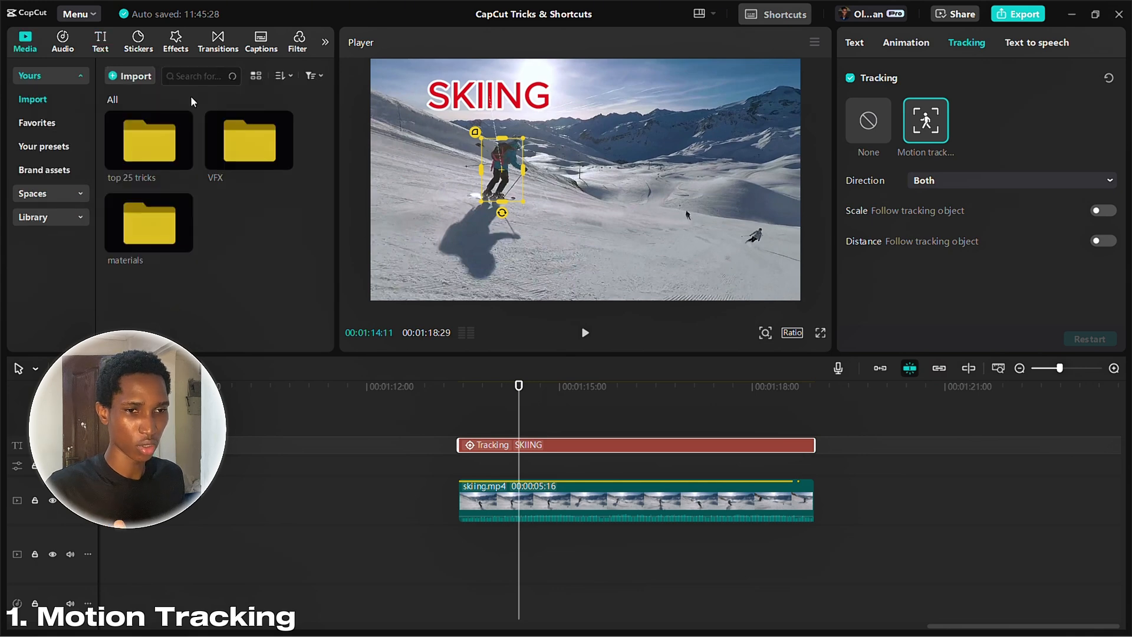
double_click(239, 151)
double_click(242, 233)
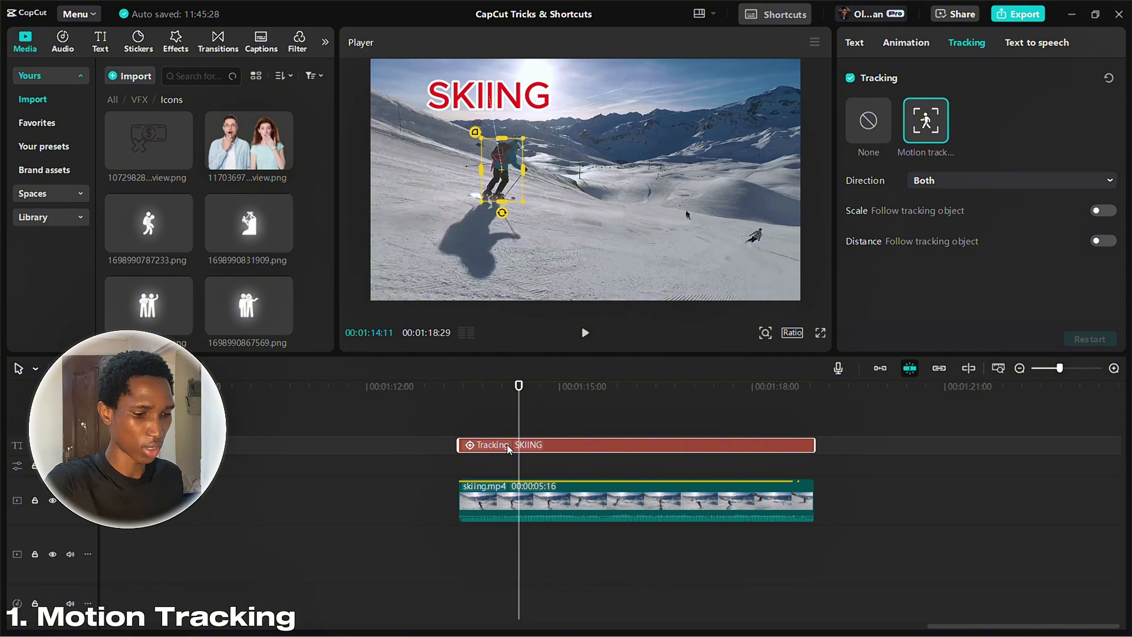
key(Delete)
scroll(213, 230, down, 3)
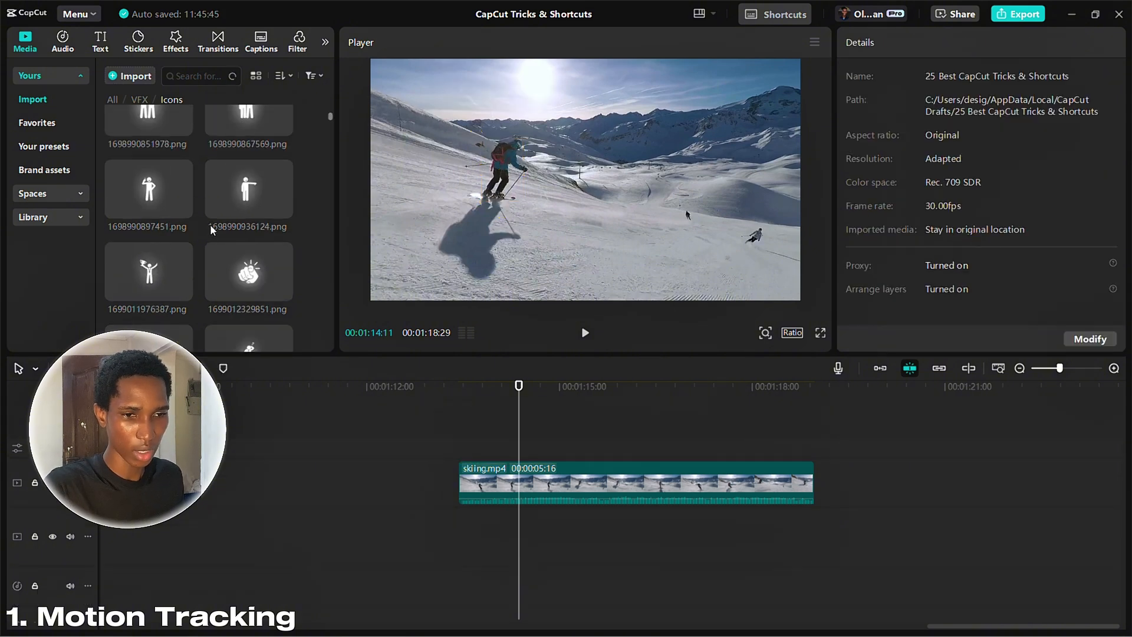
scroll(212, 233, down, 3)
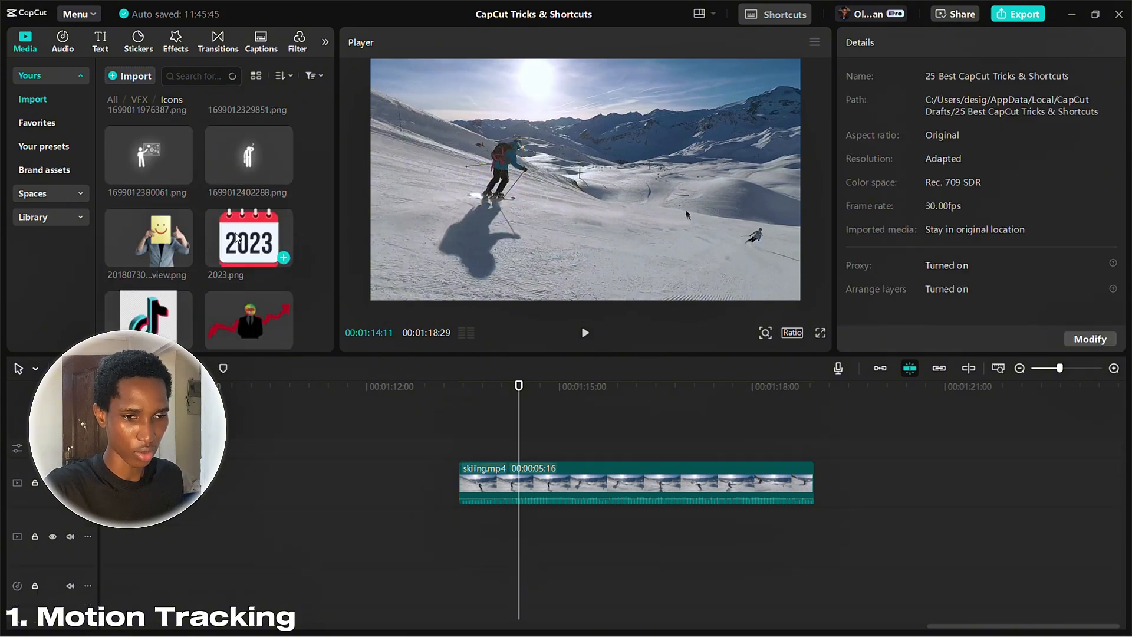
drag(237, 238, 530, 422)
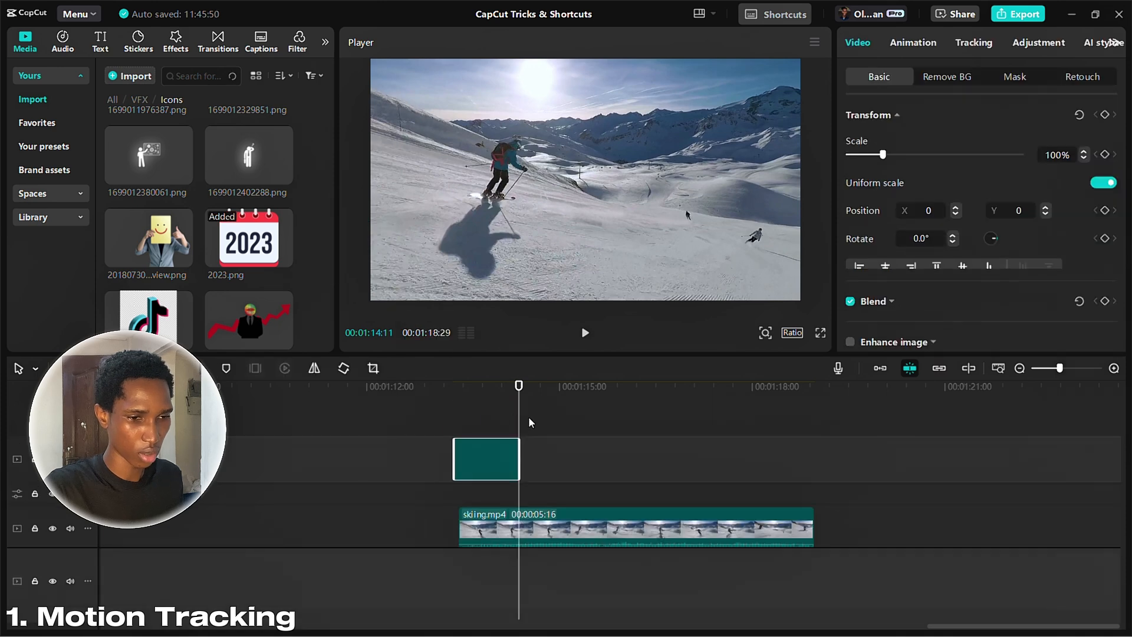
Step: Scale the calendar image to 26% above the skier and extend it along the skiing clip, trimming its start to the clip's start
click(466, 397)
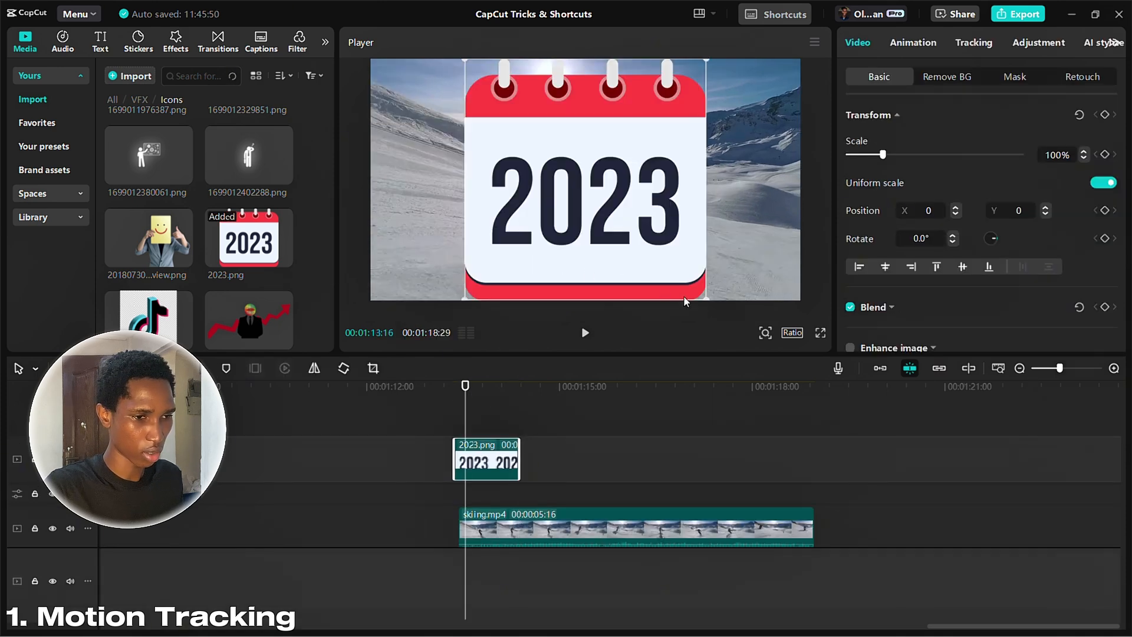
drag(705, 298, 636, 160)
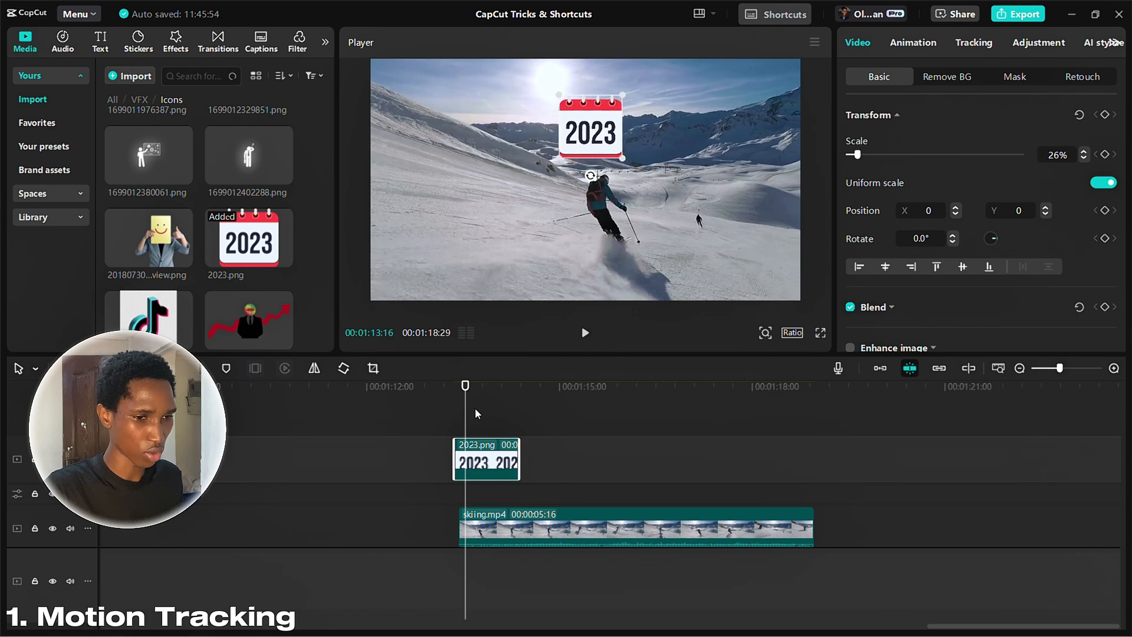
drag(520, 454, 806, 450)
click(466, 406)
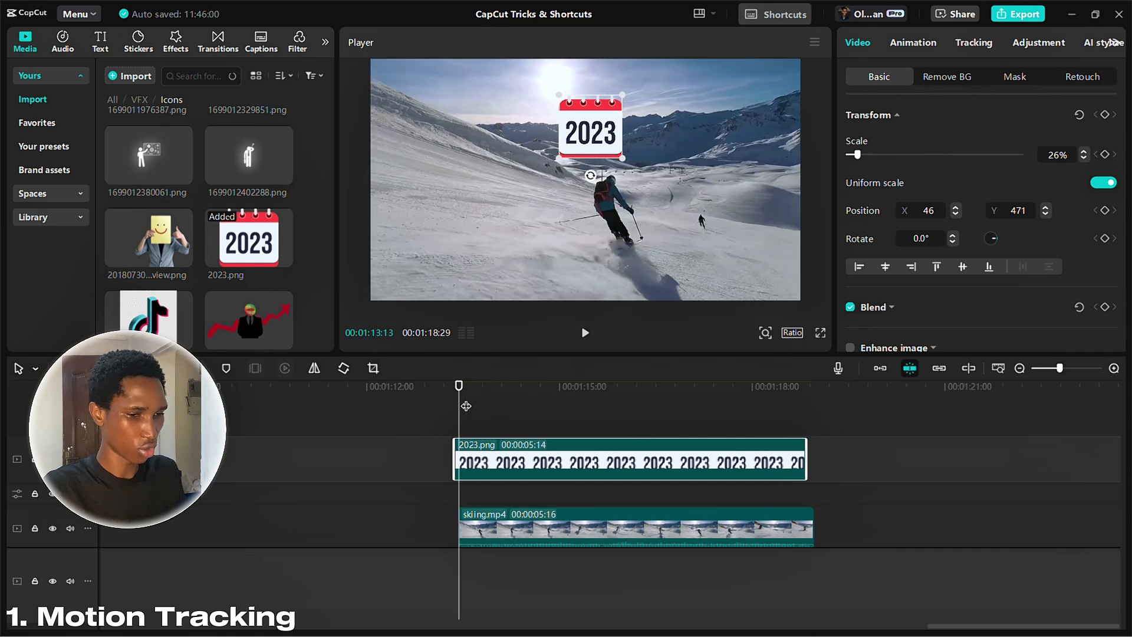
key(q)
Step: Reduce the calendar image's scale to 17% near the start of the skiing clip
click(488, 410)
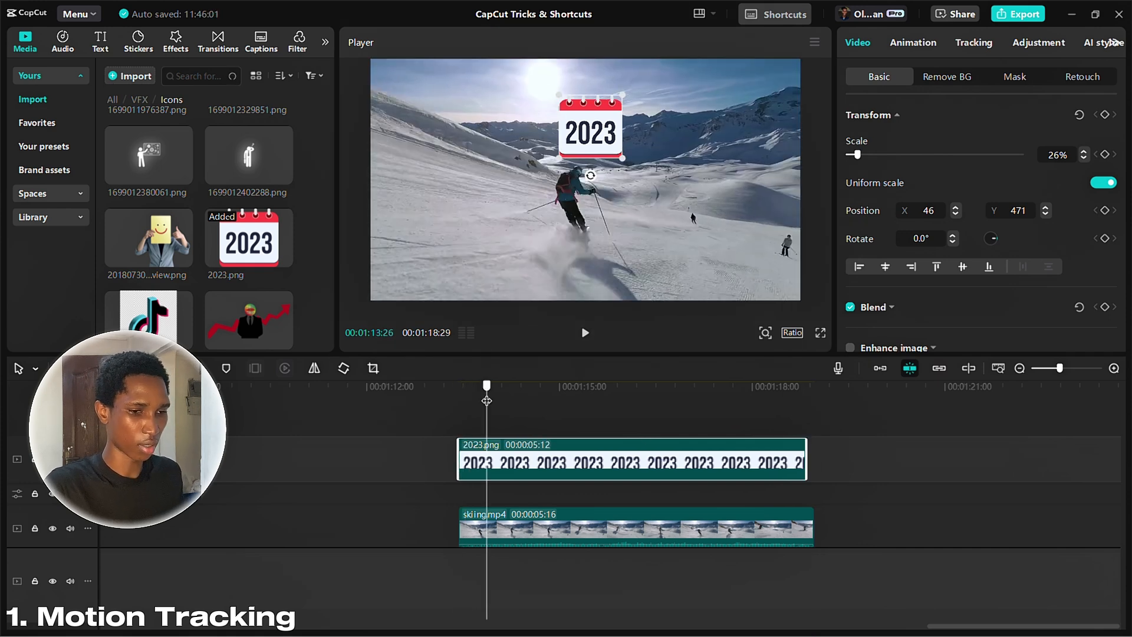
click(448, 403)
click(469, 406)
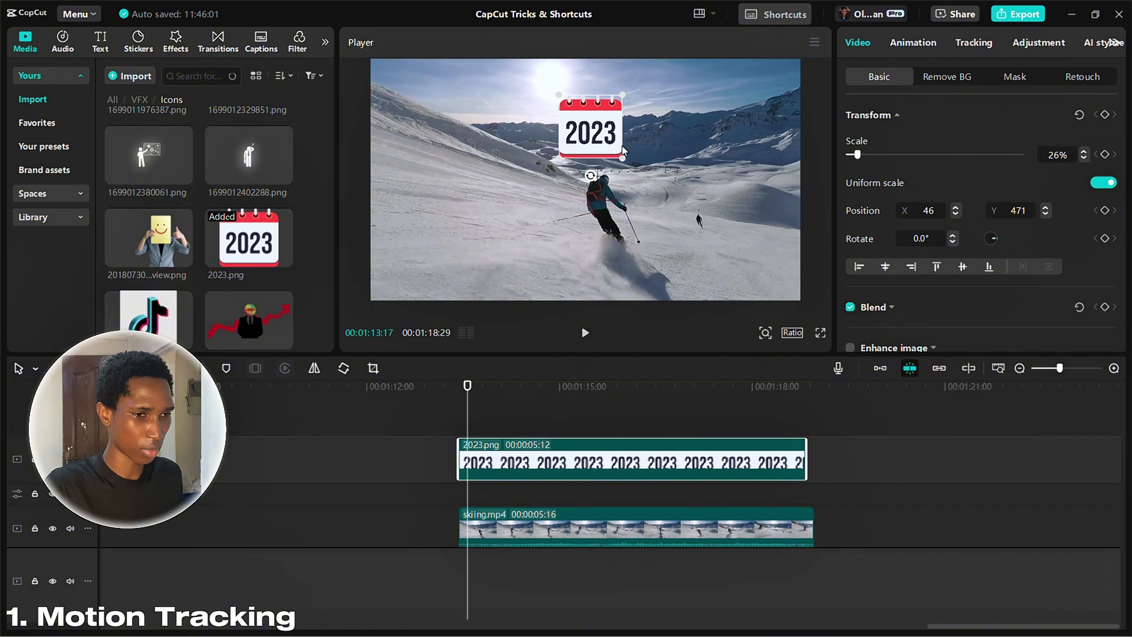
drag(624, 151, 611, 147)
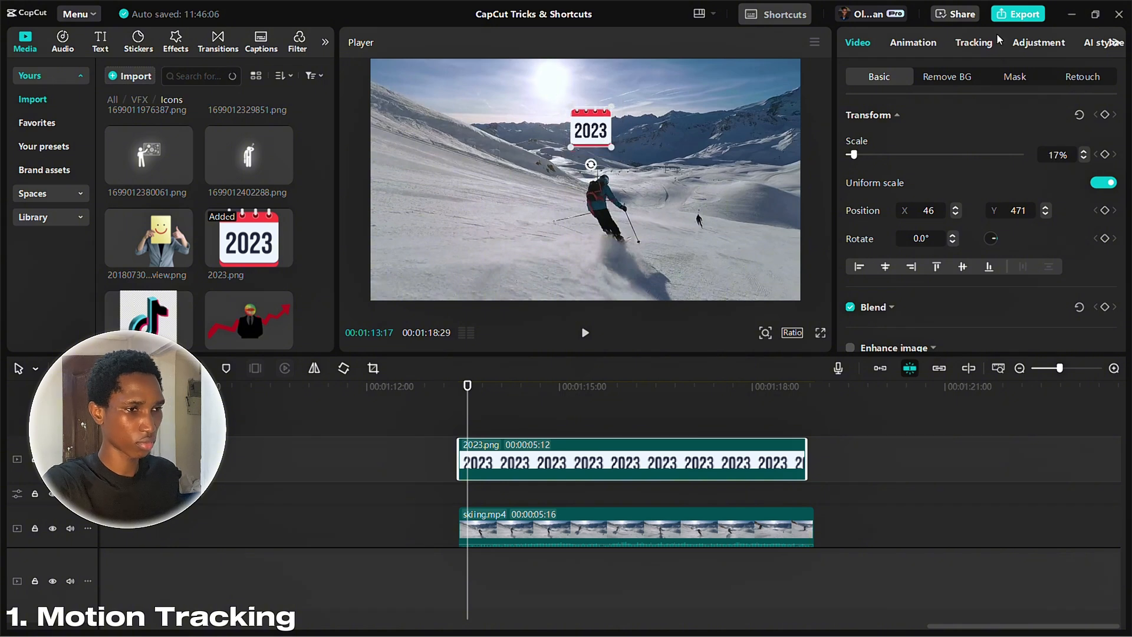
Step: Motion-track the calendar image to the skier's upper body in both directions, with scale and distance following turned off
click(979, 45)
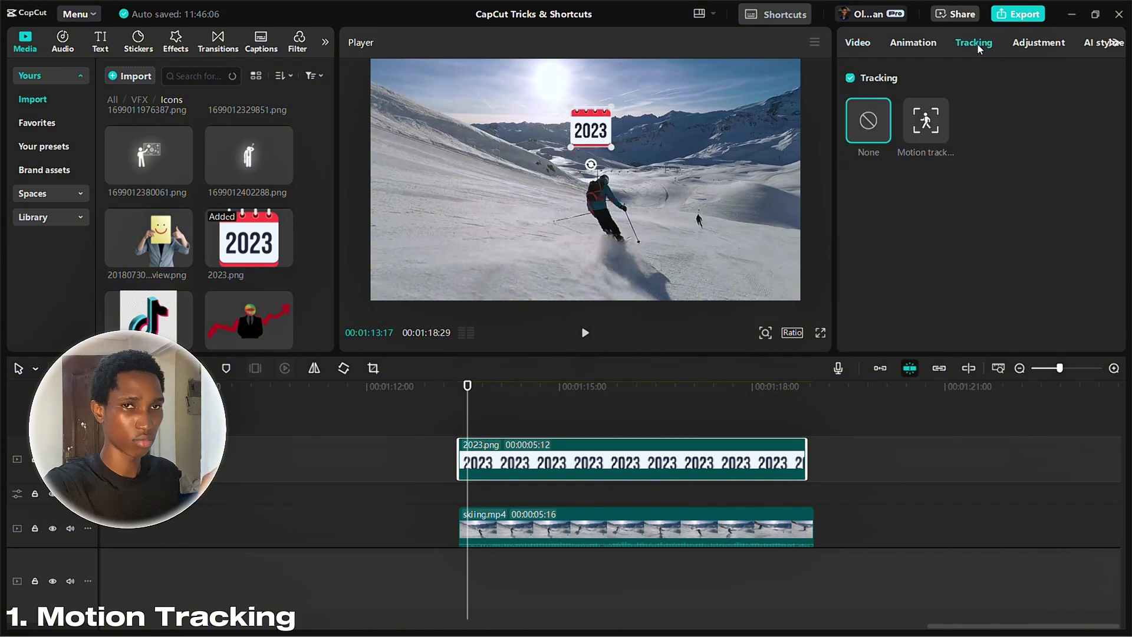
click(926, 126)
drag(584, 184, 594, 197)
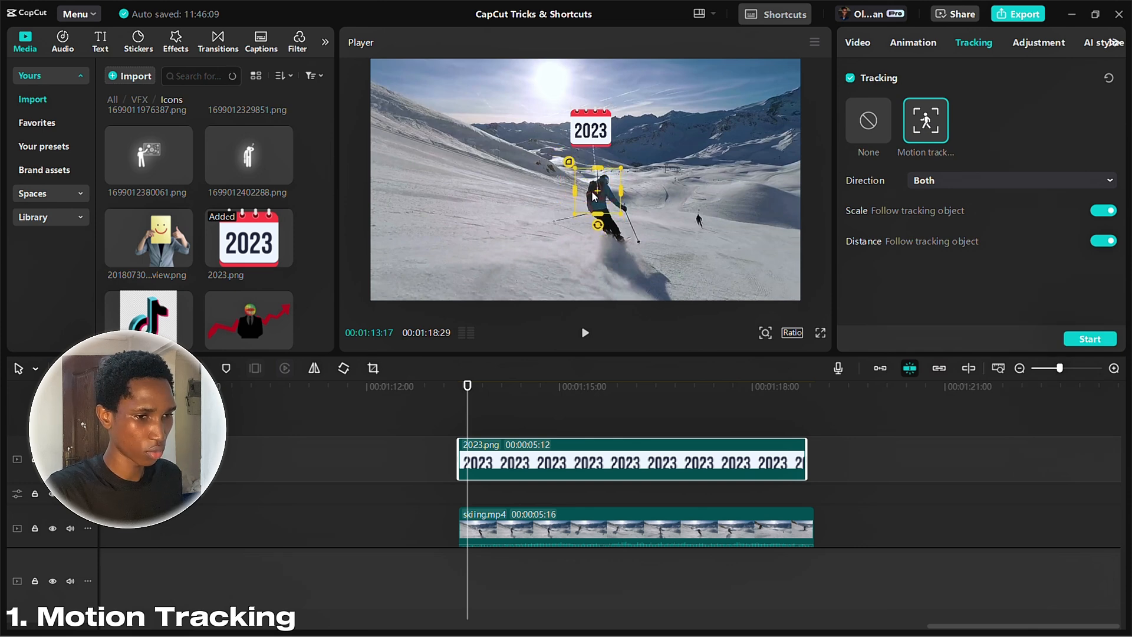
click(1115, 211)
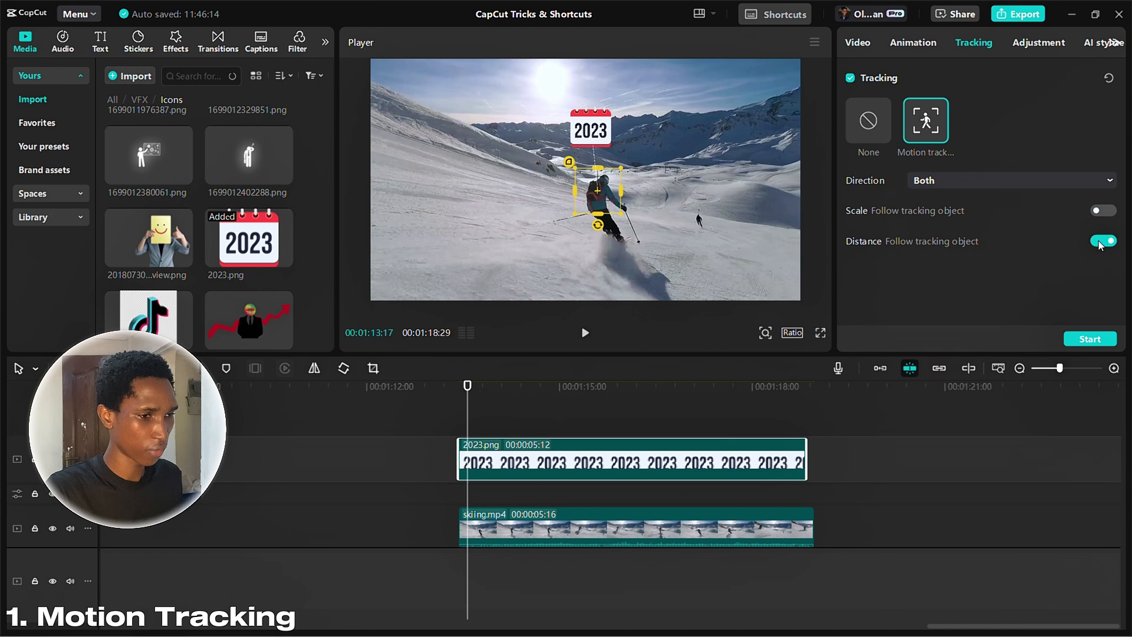
click(1105, 241)
click(1091, 340)
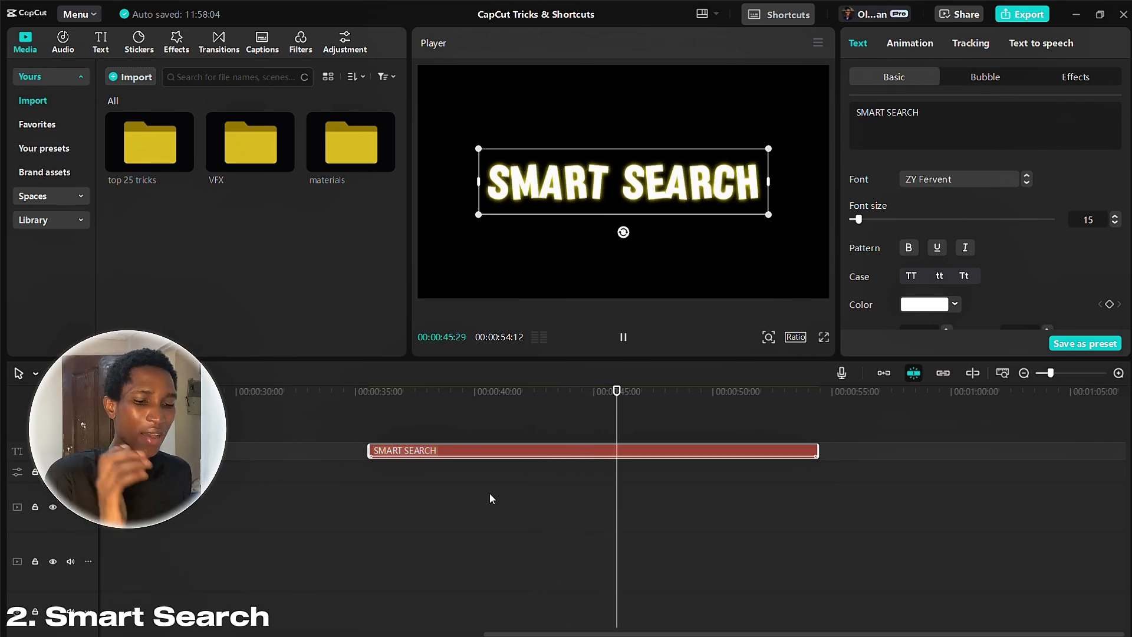
Step: Stop playback and use smart search to find the media containing the fifth face in the People list
key(space)
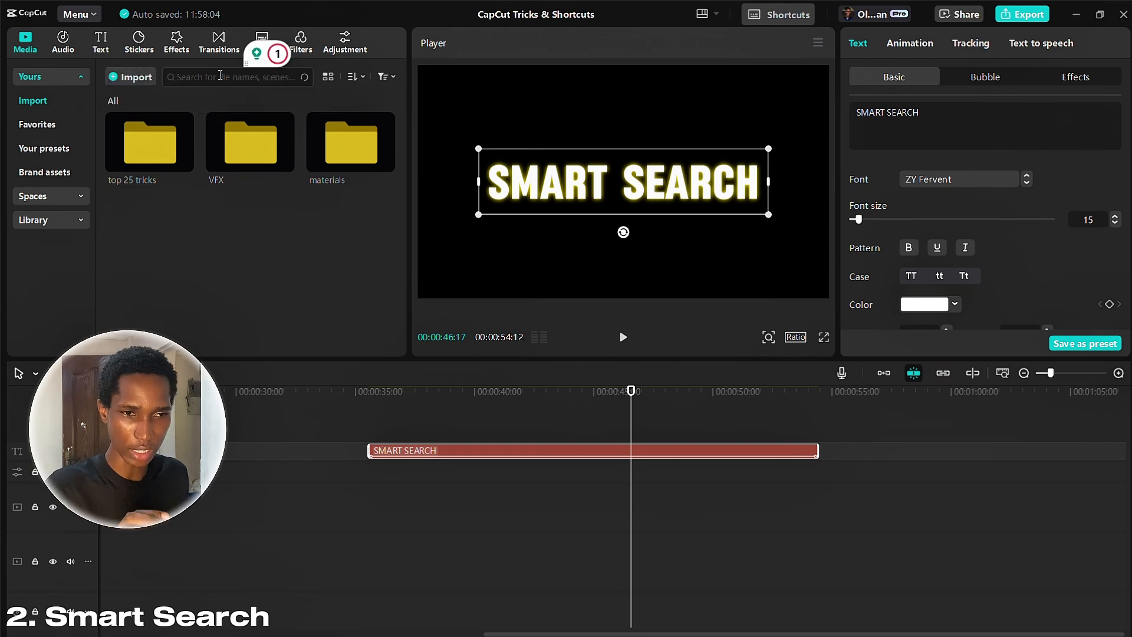
click(212, 79)
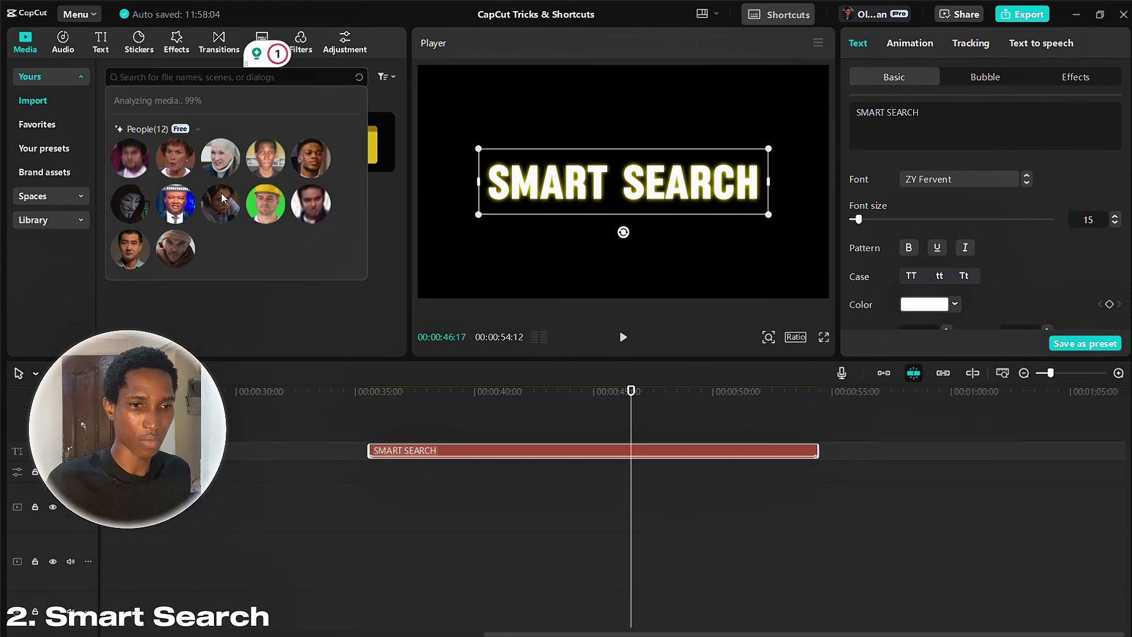
click(321, 161)
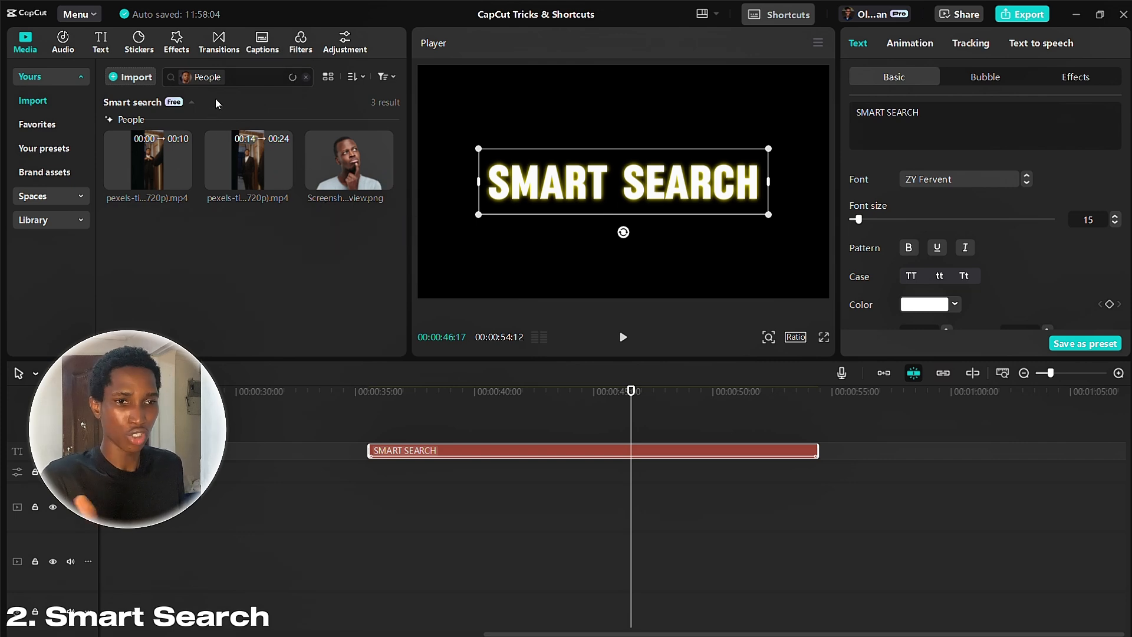
Step: Use smart search to find the media containing the second face in the People list, and clear that filter
click(260, 81)
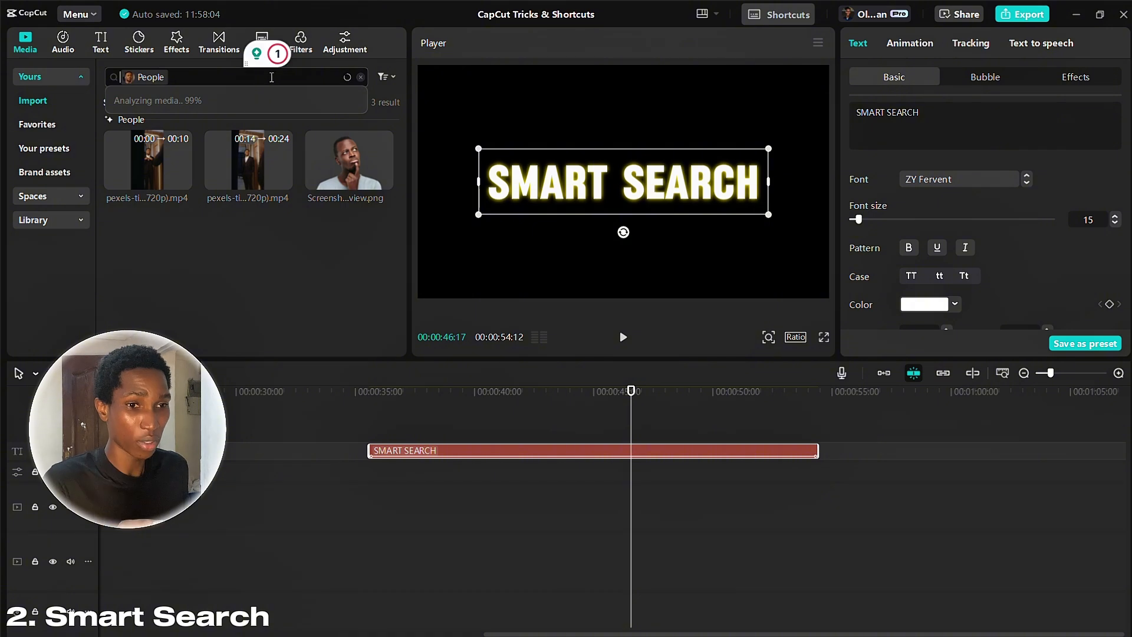
click(167, 167)
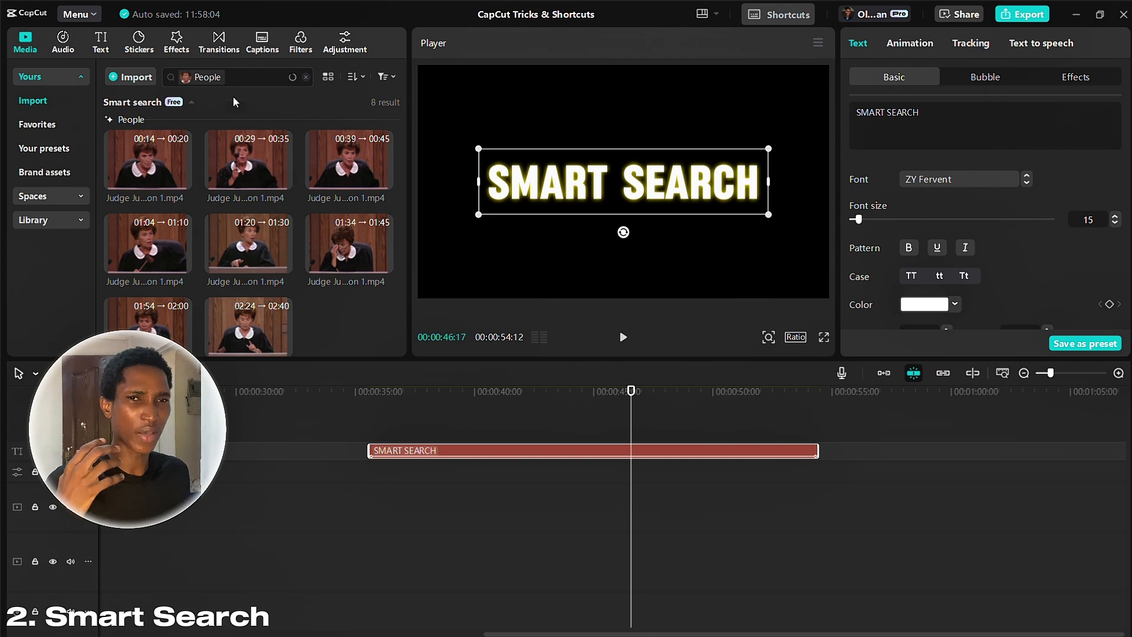
click(306, 76)
Step: Search the media for "capcut", examine the speech and file name matches, and clear the search
click(253, 79)
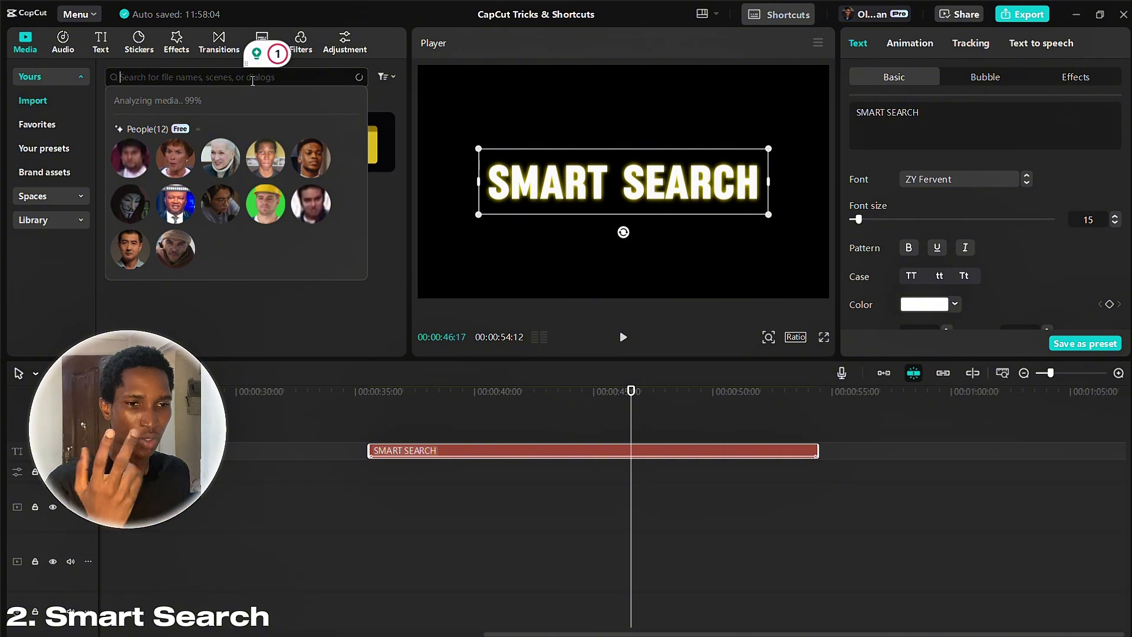
text(cap)
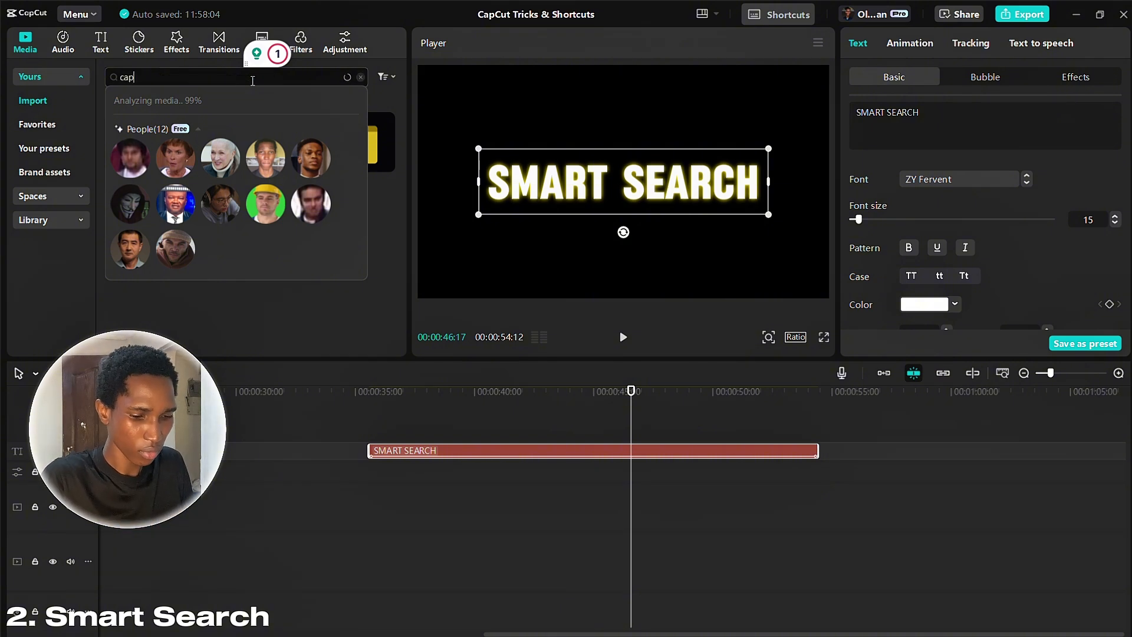
text(cut)
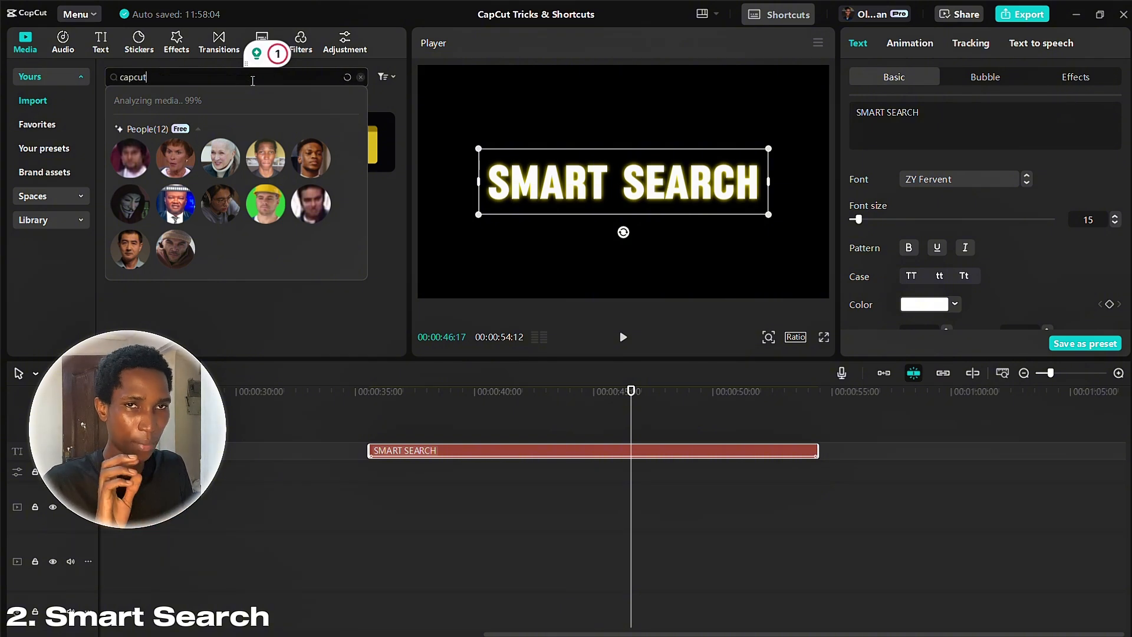
key(Return)
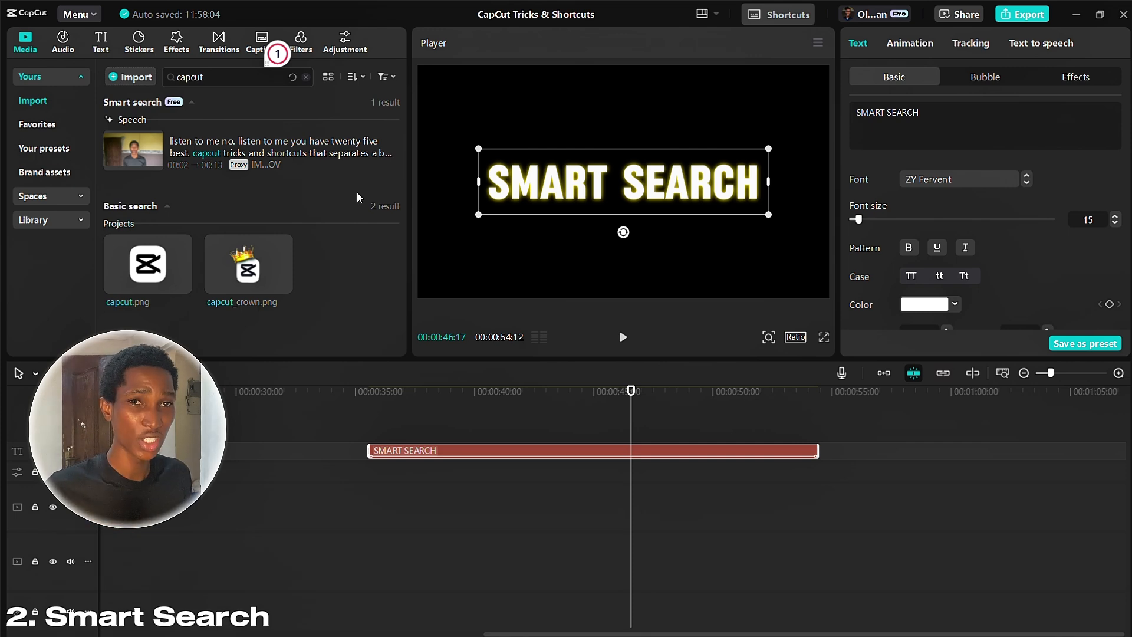
mouse_move(241, 271)
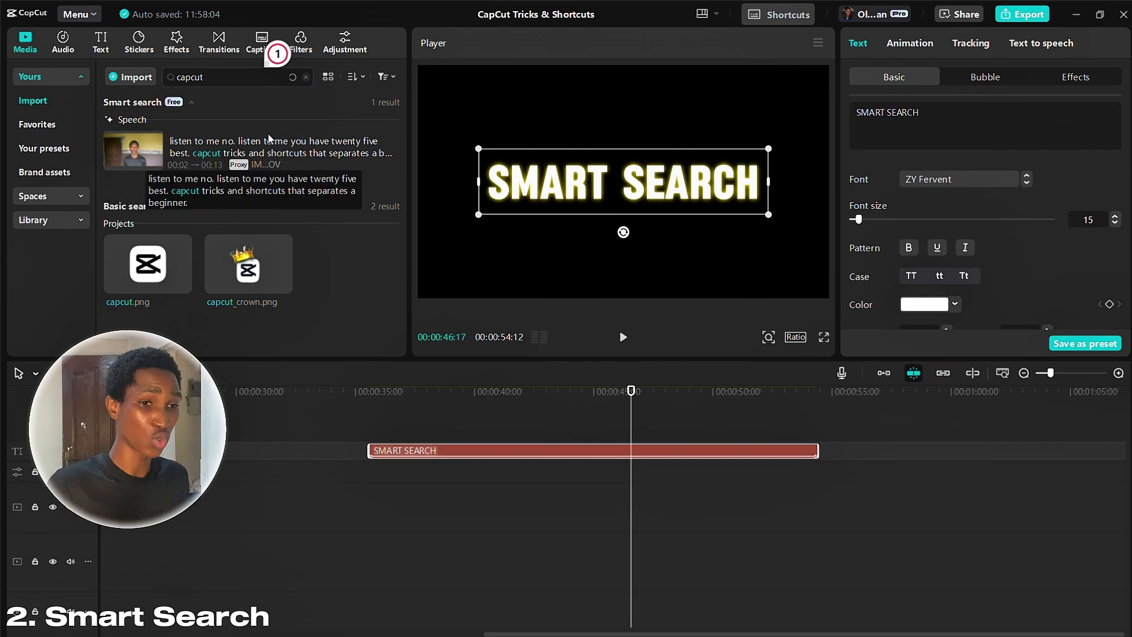
click(305, 78)
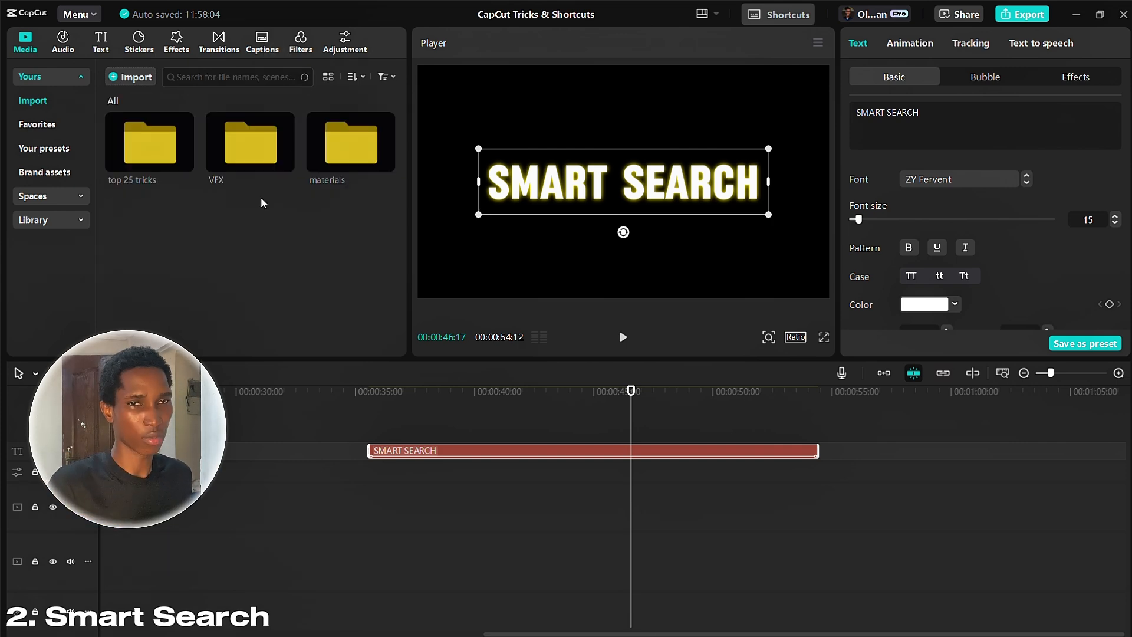
click(235, 77)
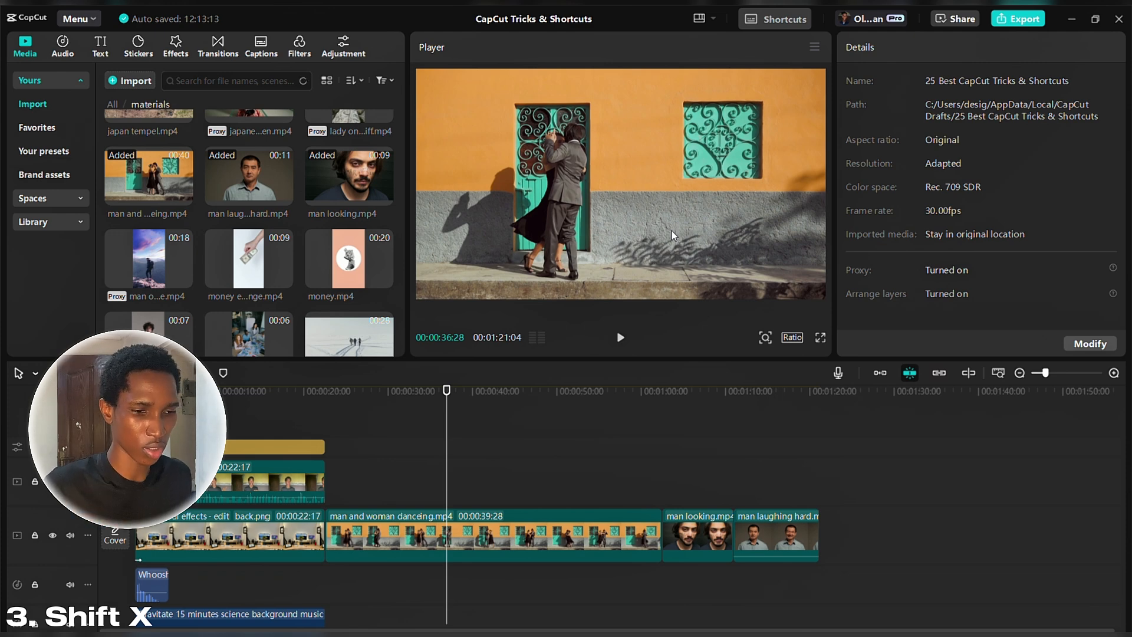
Step: Place the playhead at 00:00:28:29, check the whole timeline's duration in the export settings, and cancel the export
scroll(407, 411, up, 1)
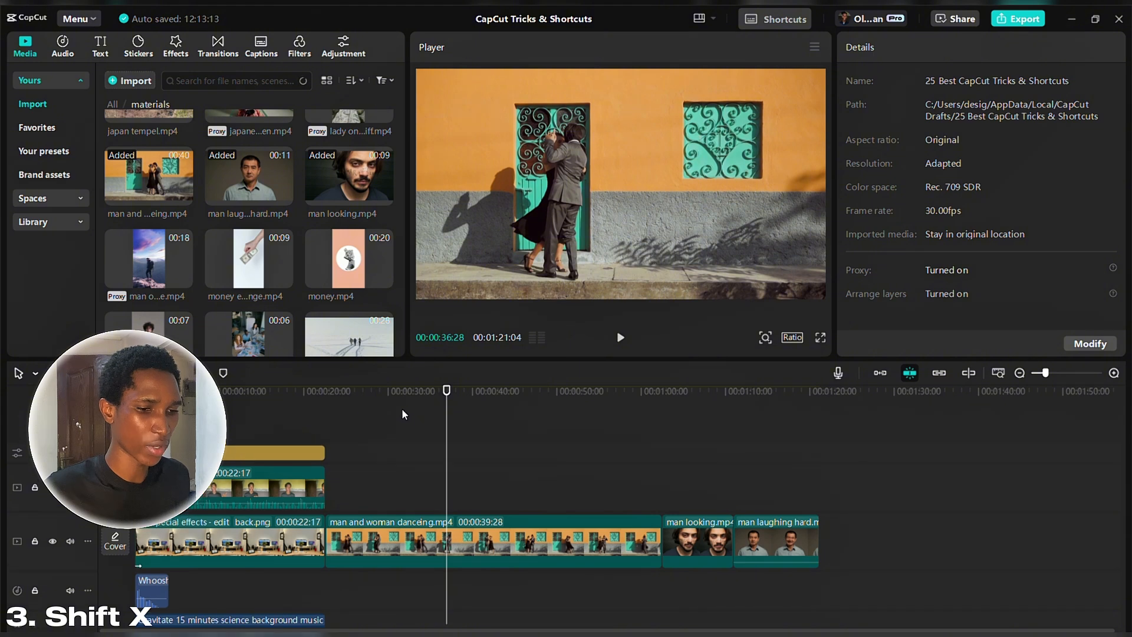
click(379, 402)
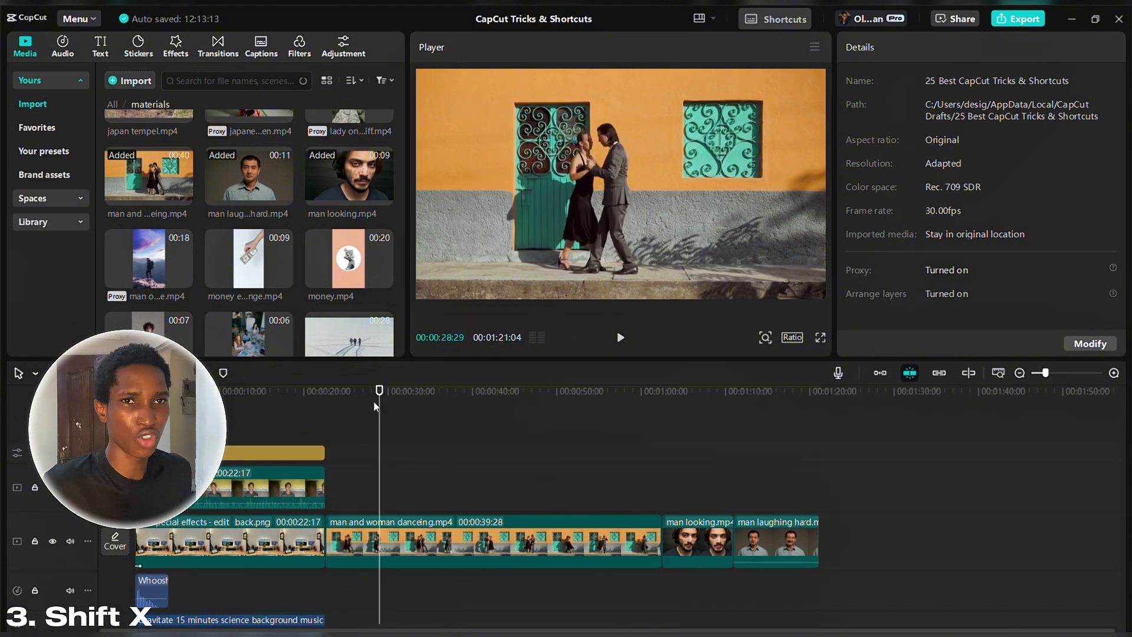
click(1004, 24)
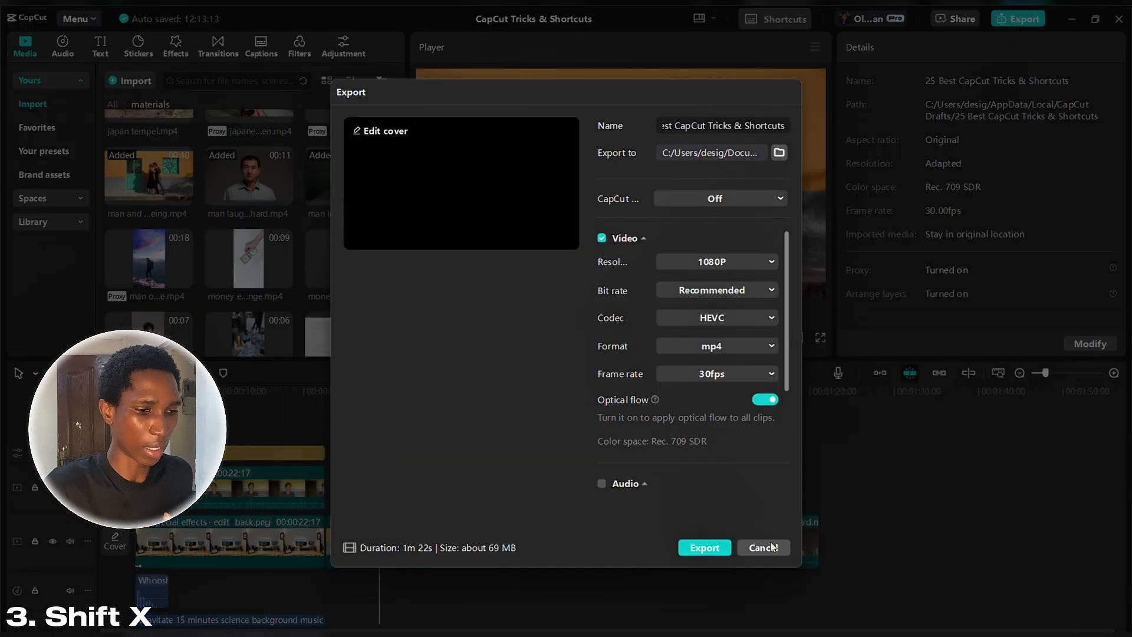
click(764, 544)
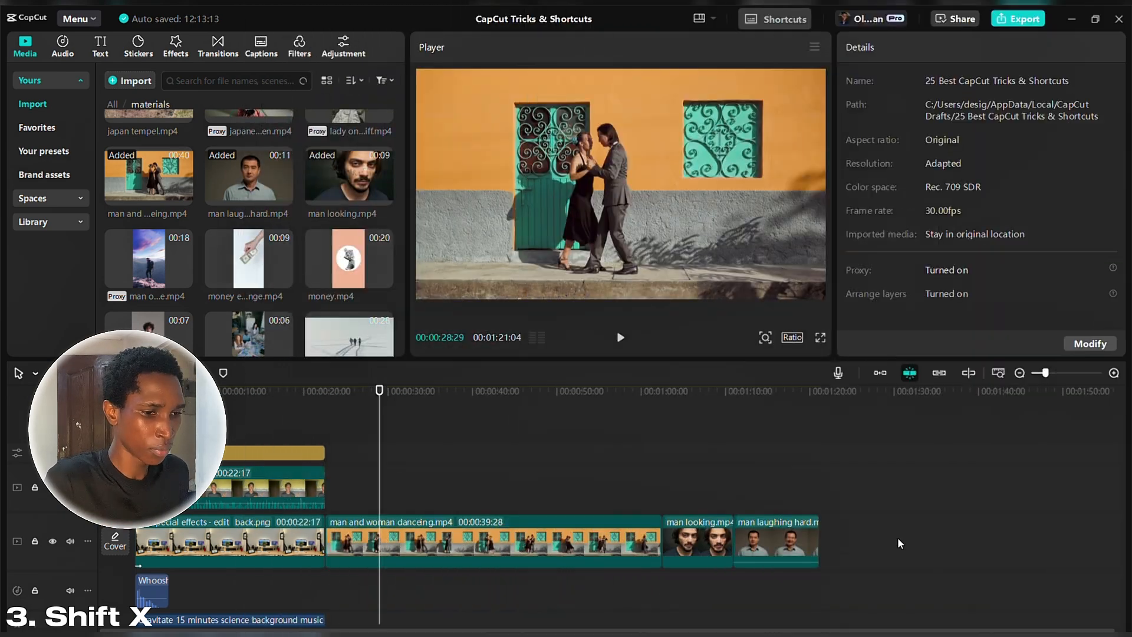
Step: Move the dancing, looking and laughing clips together about 21 seconds to the right on the main track, leaving a gap after the first clip
drag(898, 537, 501, 530)
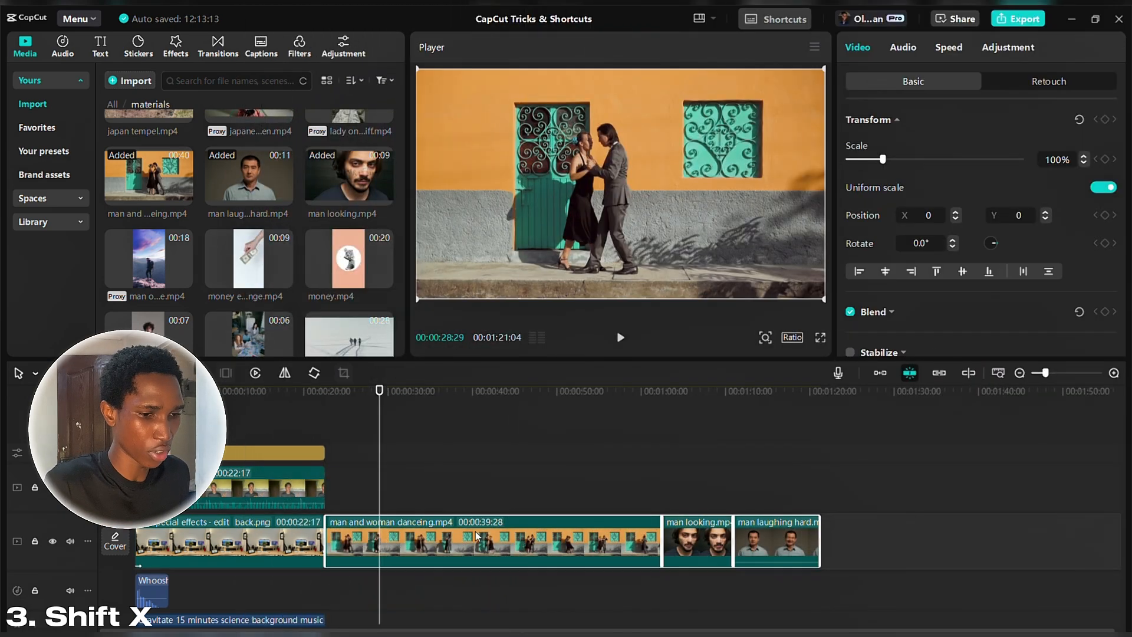
click(465, 469)
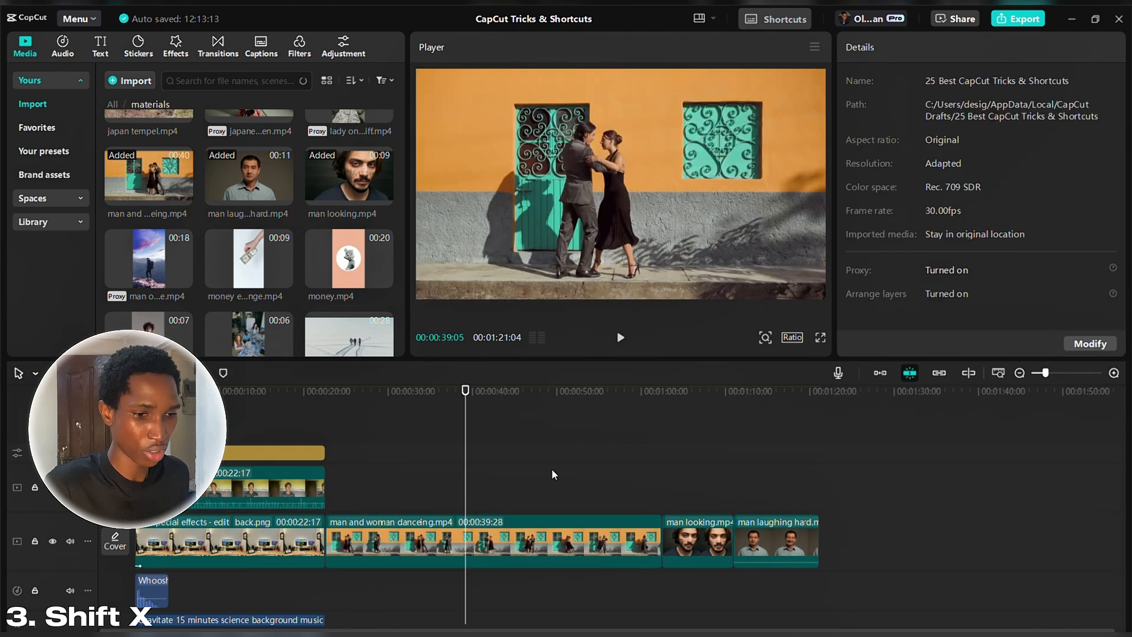
drag(927, 557, 486, 501)
drag(496, 540, 631, 549)
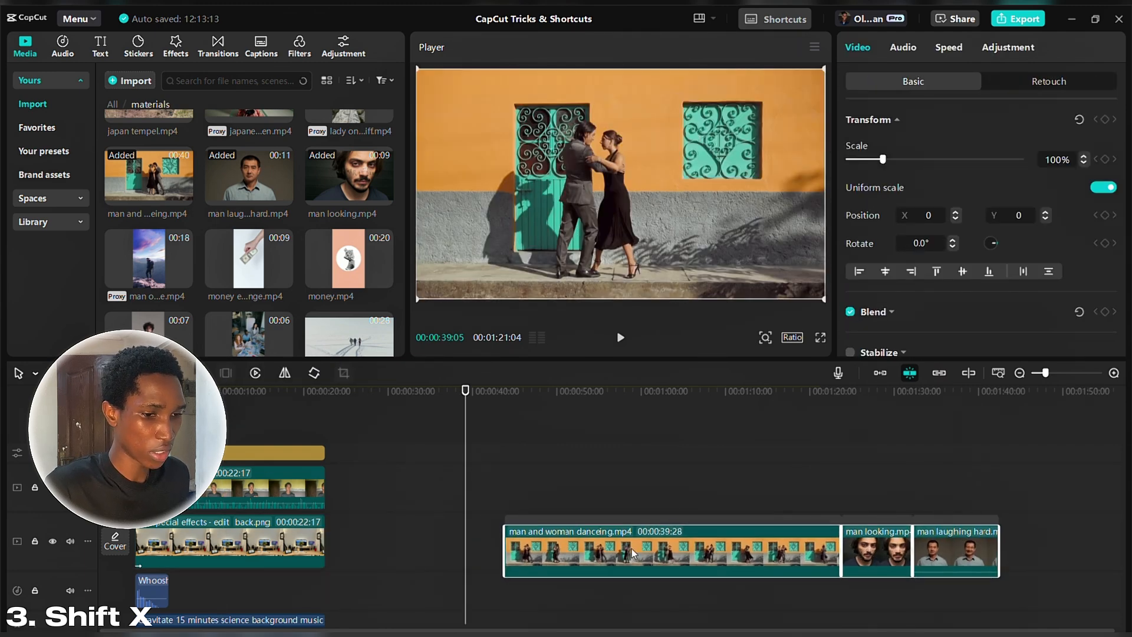
click(589, 465)
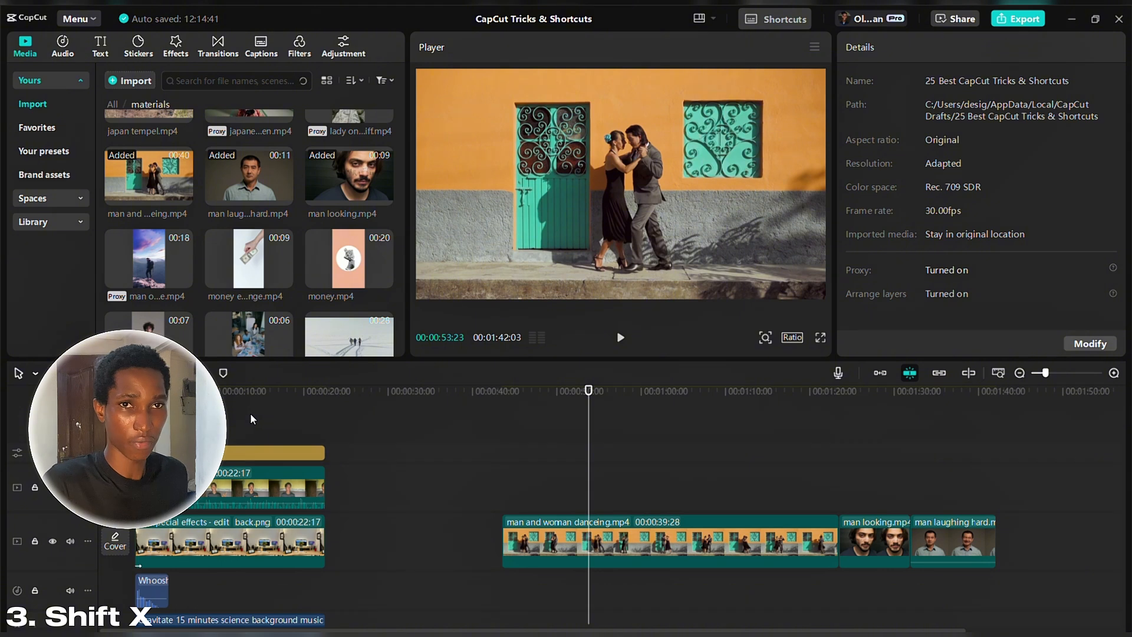
Step: Move the three separated clips back against the end of the first main-track clip and deselect them
drag(1051, 538, 495, 469)
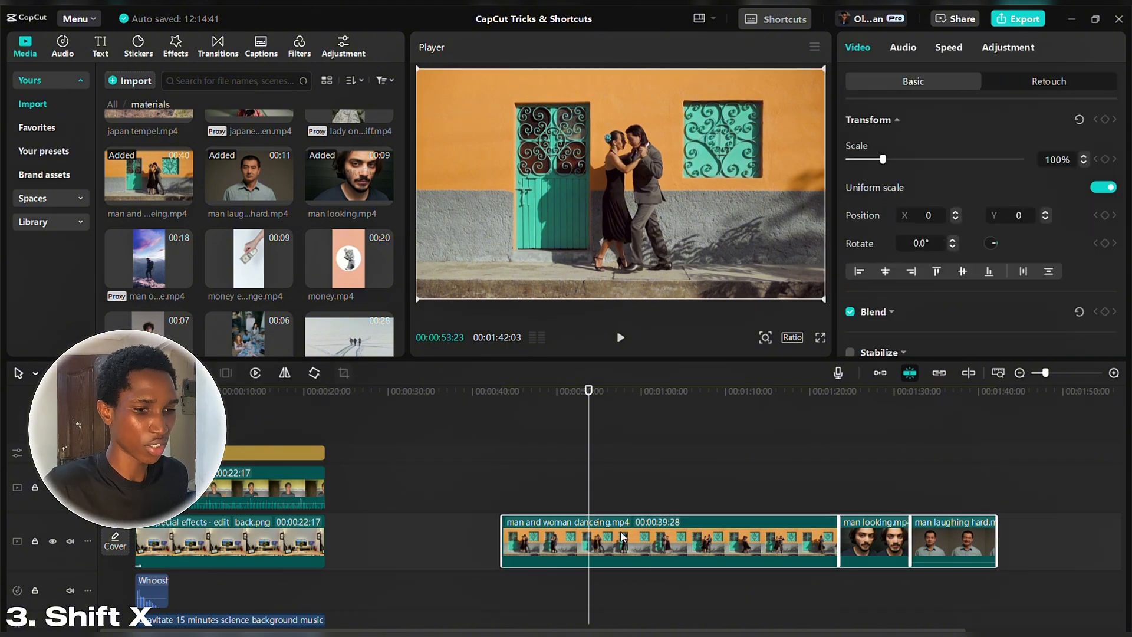
drag(611, 536, 433, 531)
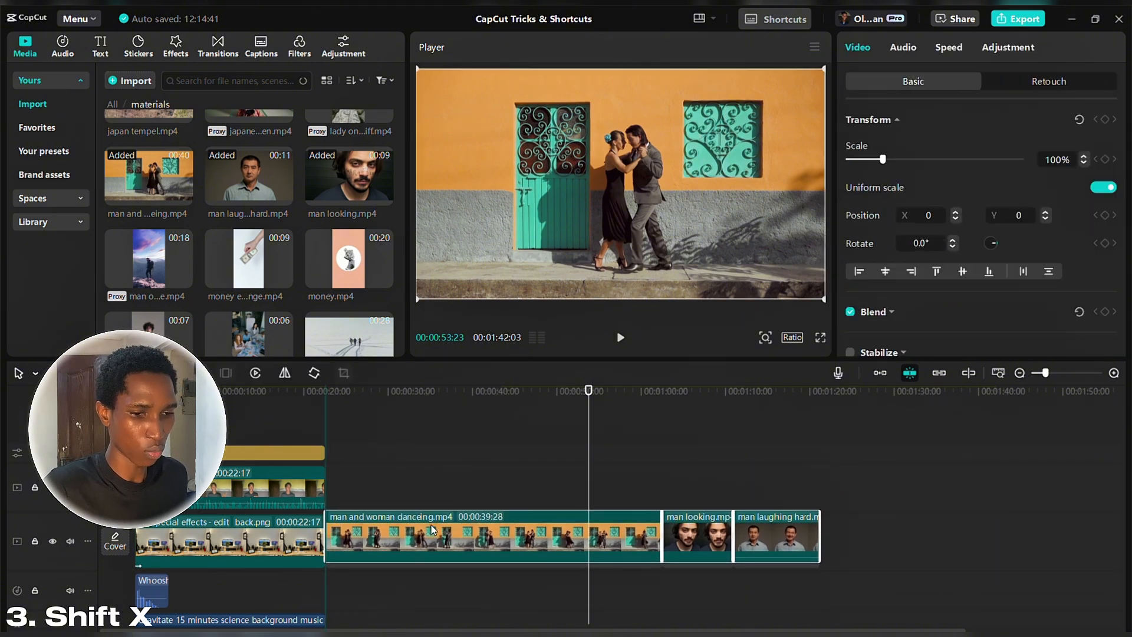
click(418, 448)
Step: Mark the upper-track talking clip at 00:00:15:12 as the export range, check the duration in the export settings, and cancel
click(266, 419)
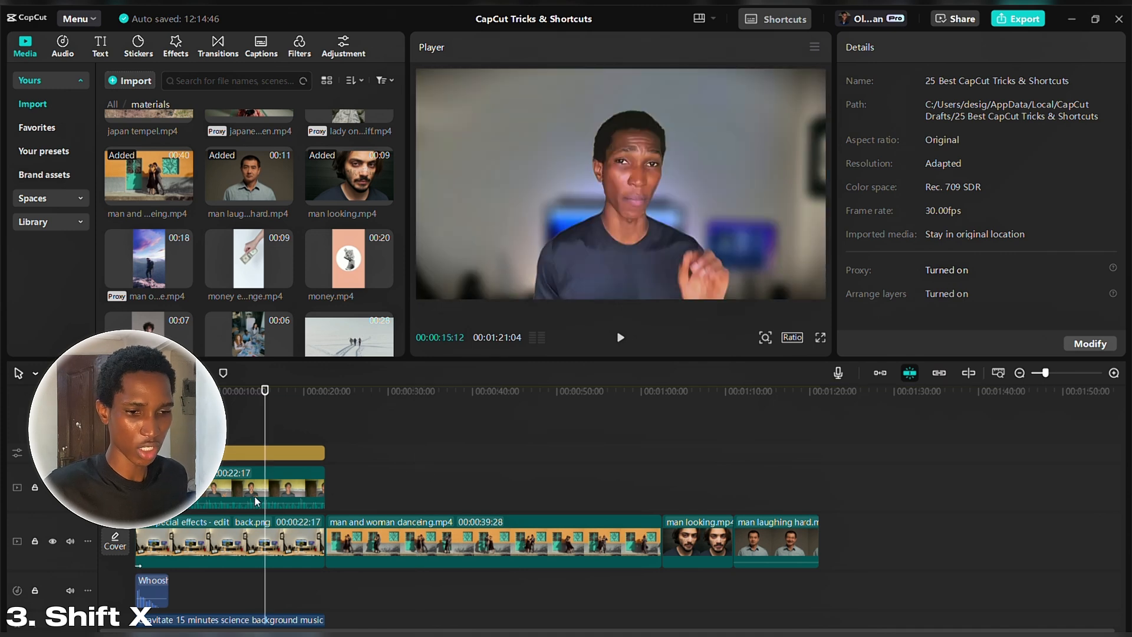
click(213, 488)
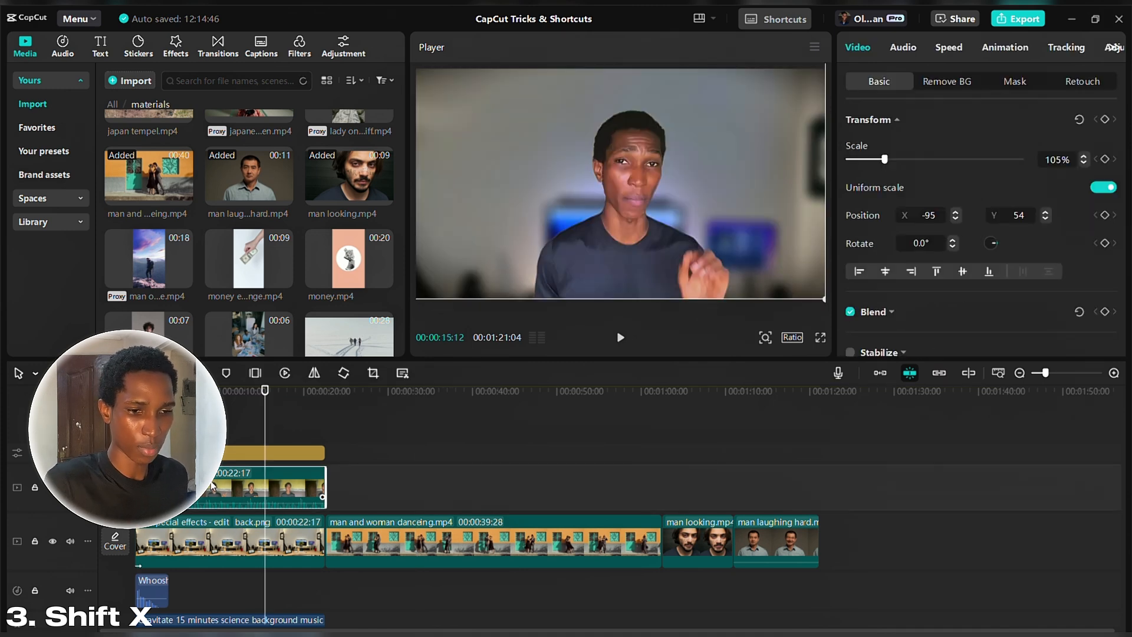
key(shift+x)
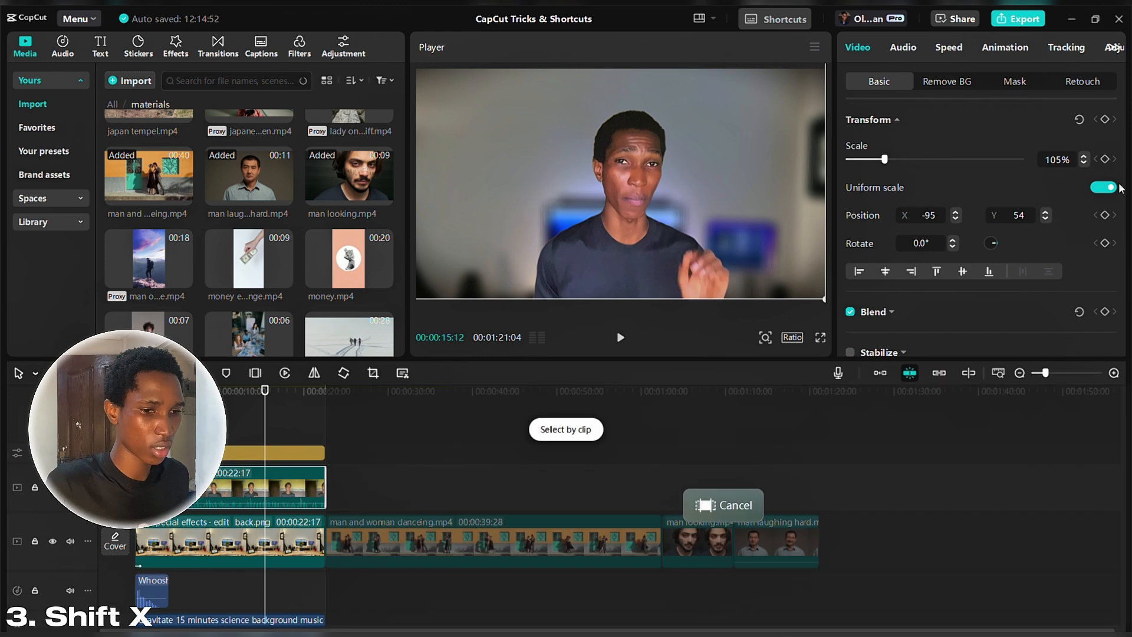
click(1017, 23)
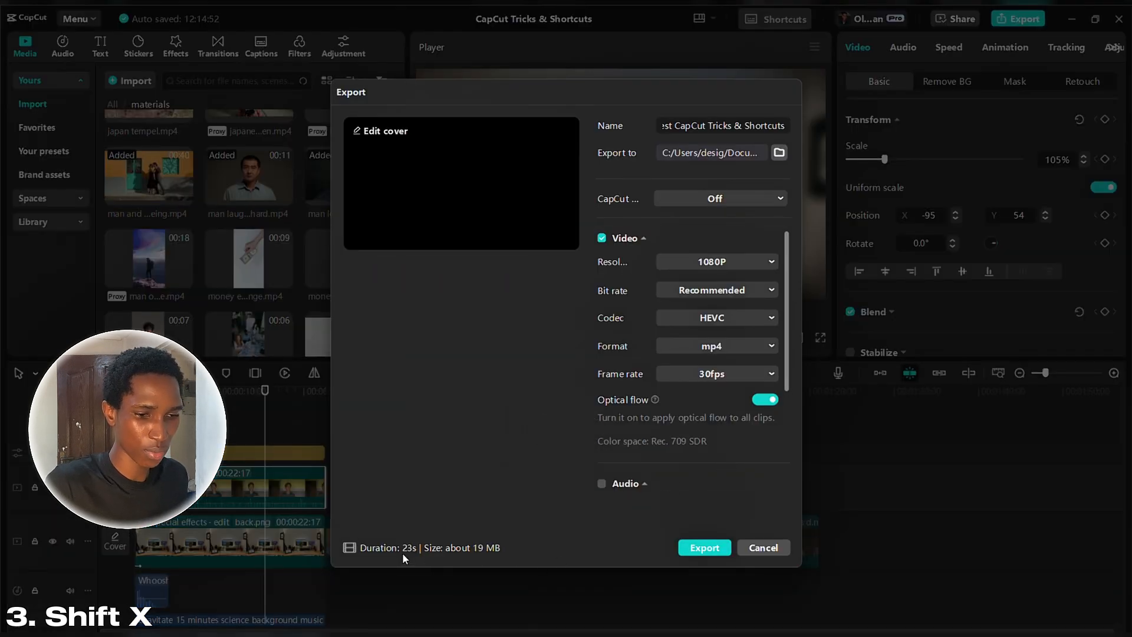
click(764, 548)
Step: Move the playhead to the timeline's end and remove the range marked over the talking clip
click(823, 394)
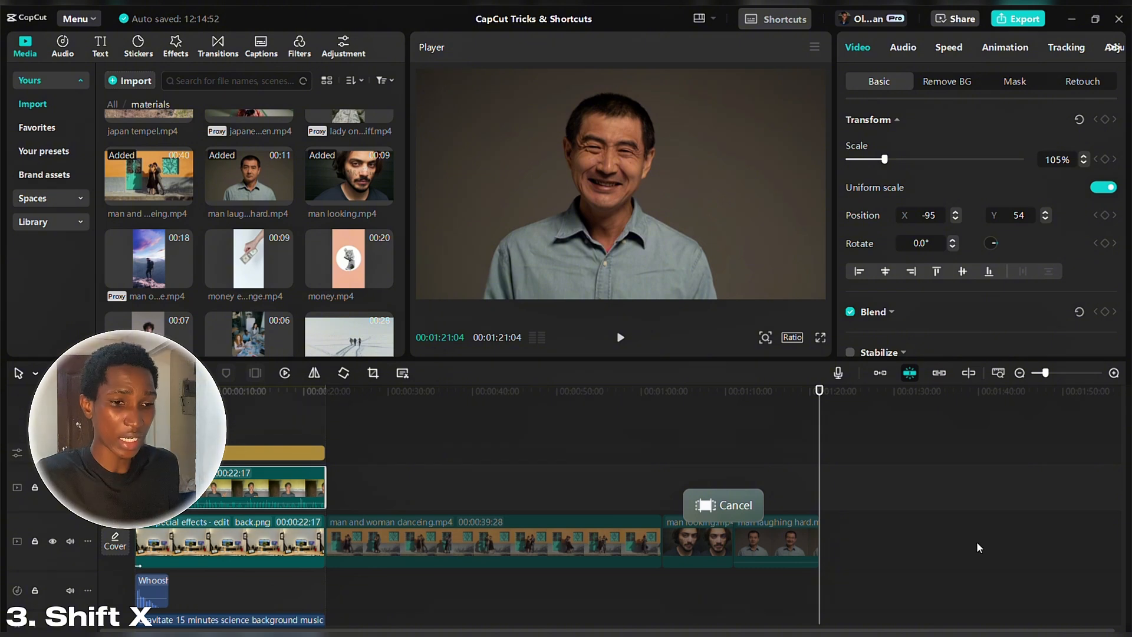
click(710, 507)
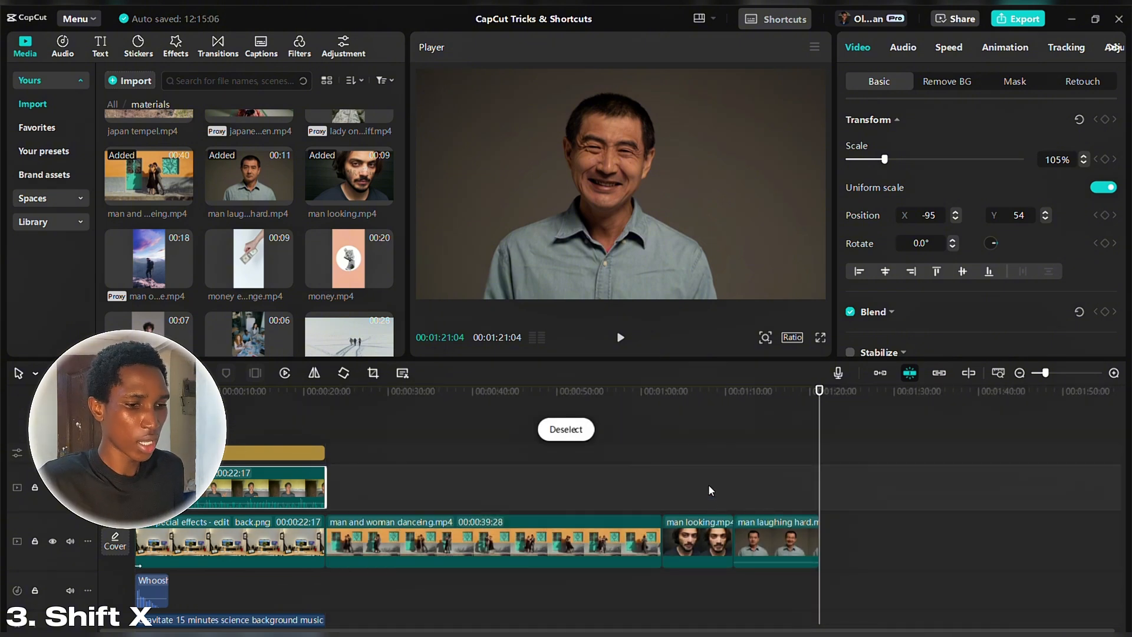
click(687, 415)
Step: Mark "man looking.mp4" at 00:01:07:00 as the export range, check the duration in the export settings, and cancel the export
click(701, 416)
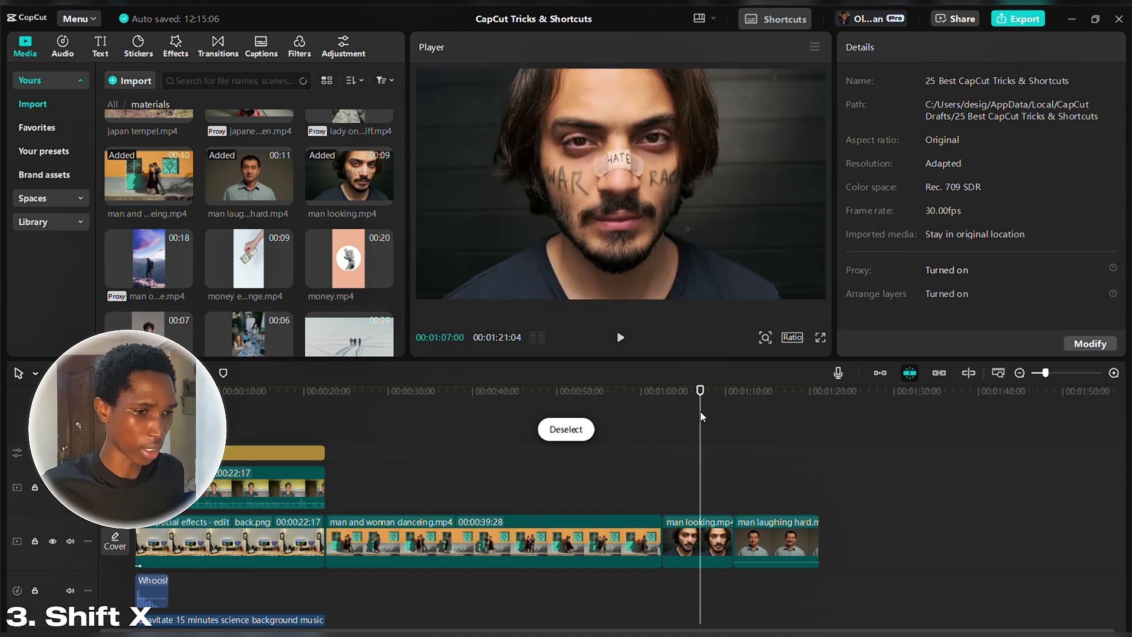
click(689, 534)
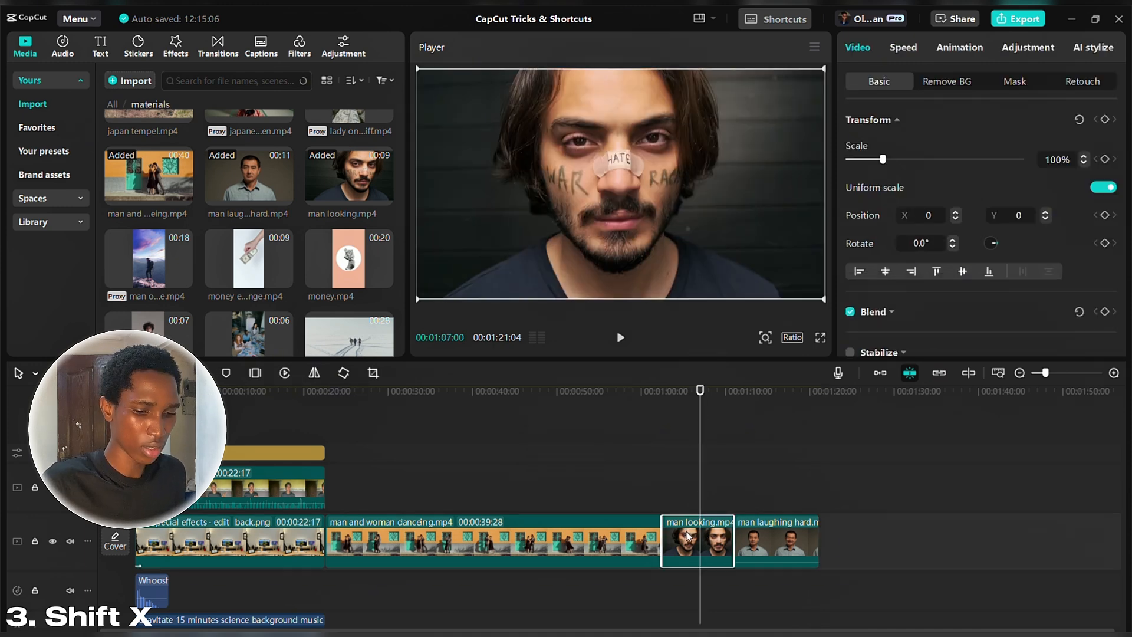
key(shift+x)
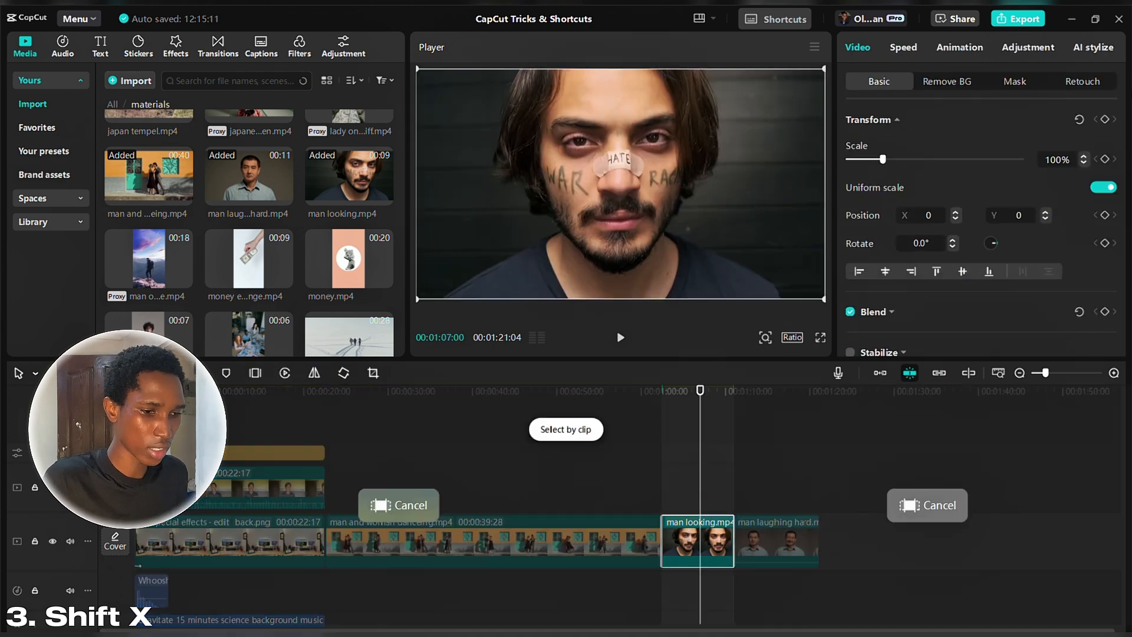
click(1020, 20)
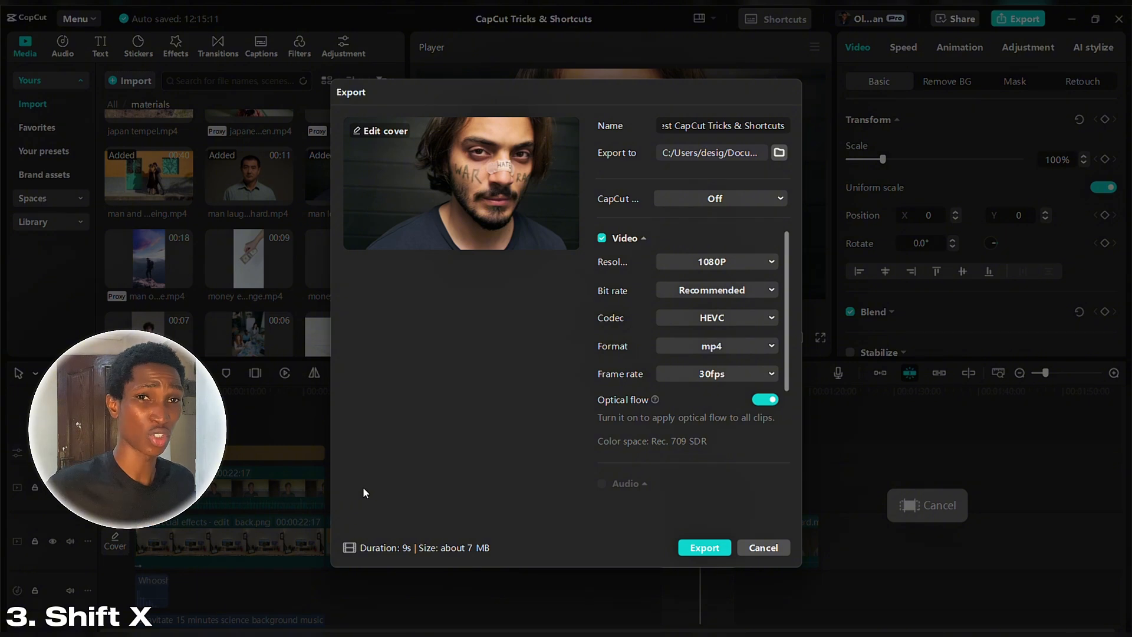
click(761, 551)
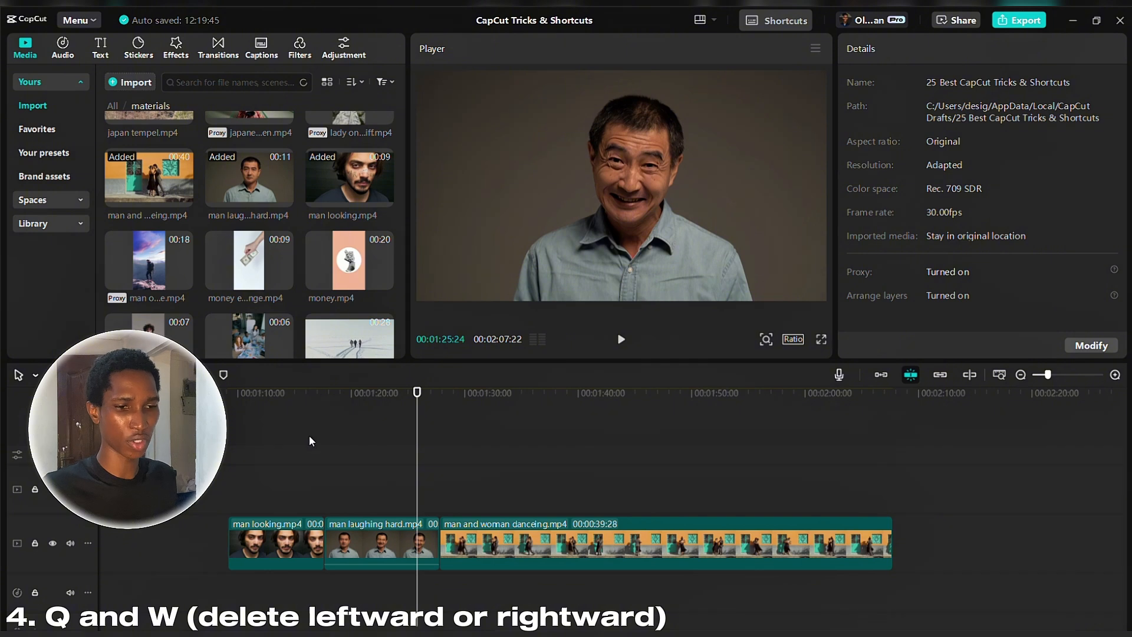
Step: Trim away the part of the dancing clip before 00:01:36:03 by deleting leftward from the playhead
click(259, 414)
click(534, 434)
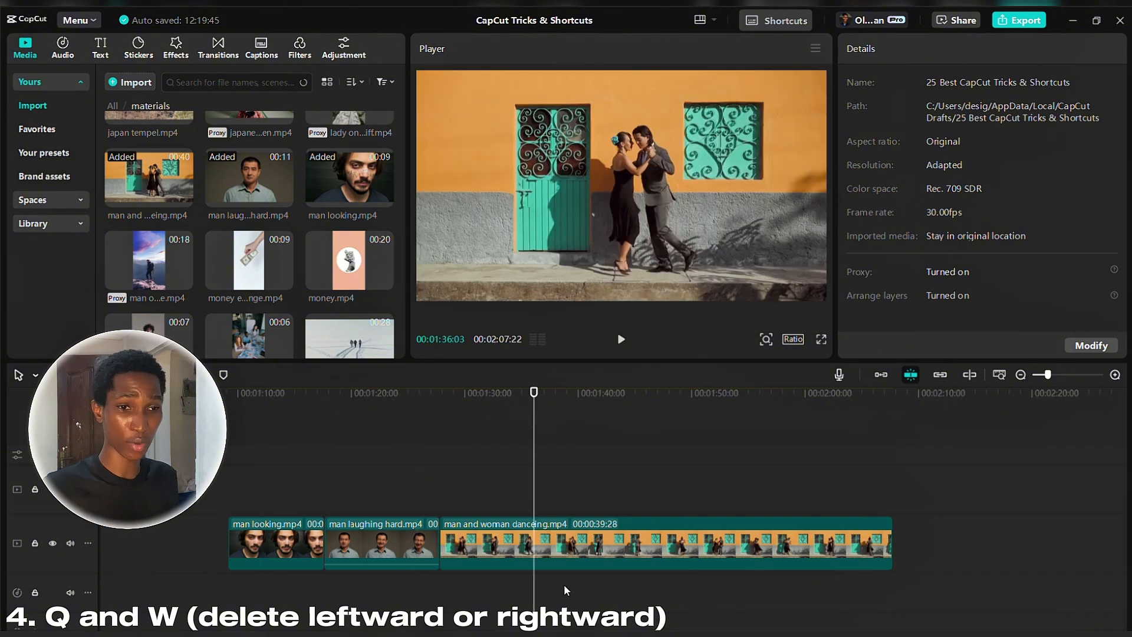
click(587, 543)
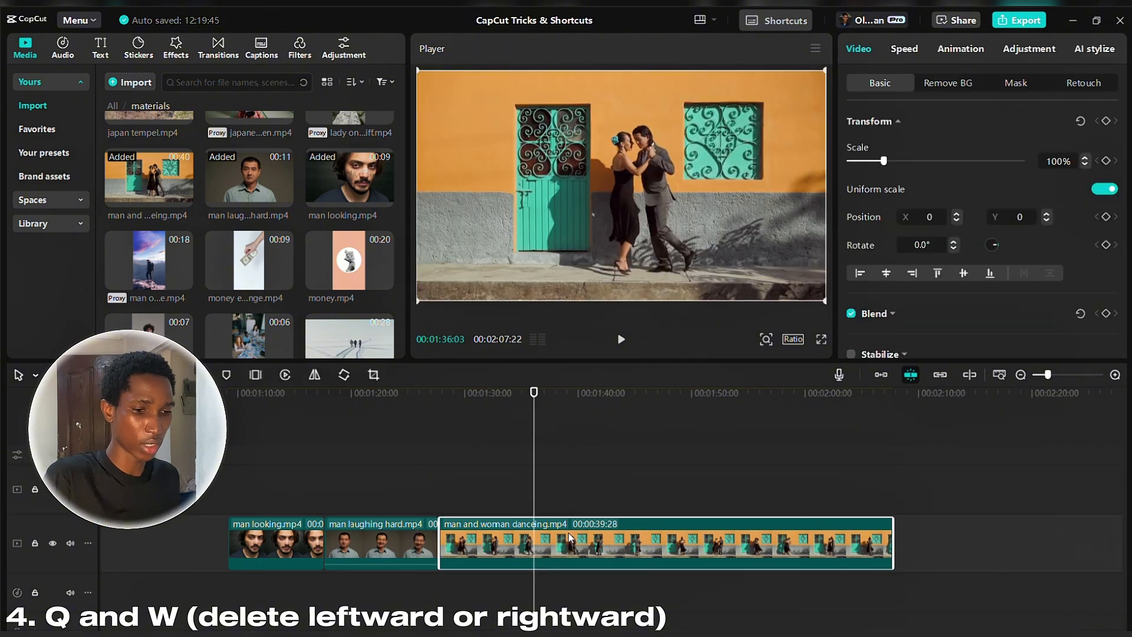
key(q)
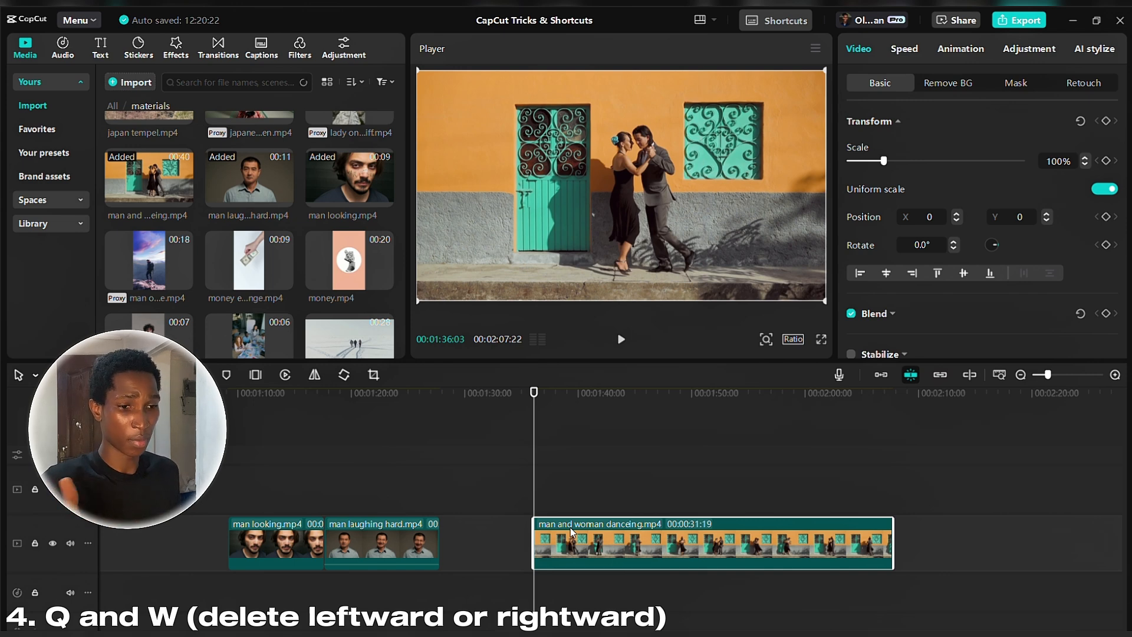
Step: Trim away the part of the dancing clip after 00:01:47:25 by deleting rightward from the playhead
click(670, 437)
click(702, 540)
key(w)
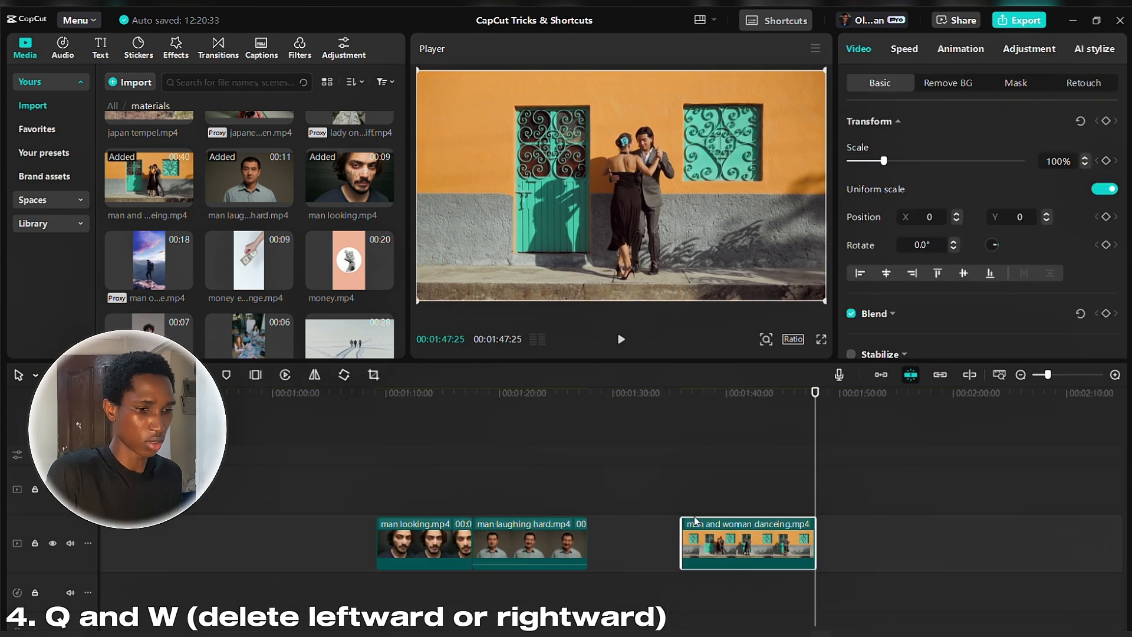
Step: Undo both trims of the dancing clip and place the playhead at 00:01:42:02
key(ctrl+z)
click(617, 446)
drag(618, 446, 749, 448)
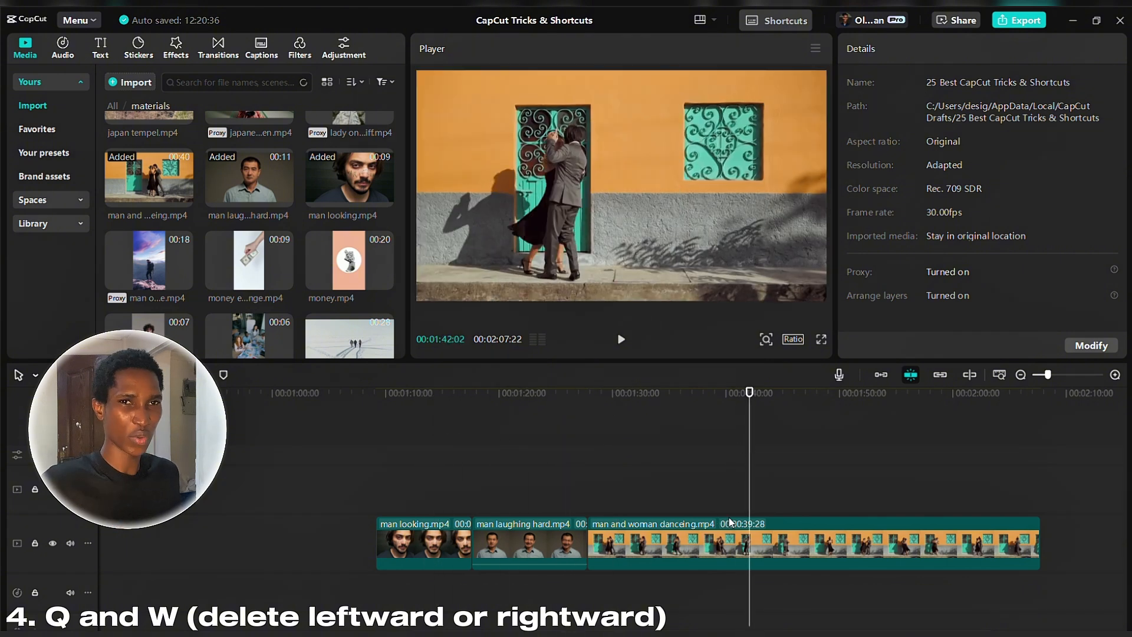
Step: Trim away the part of the dancing clip before 00:01:36:08 by deleting leftward from the playhead
click(727, 534)
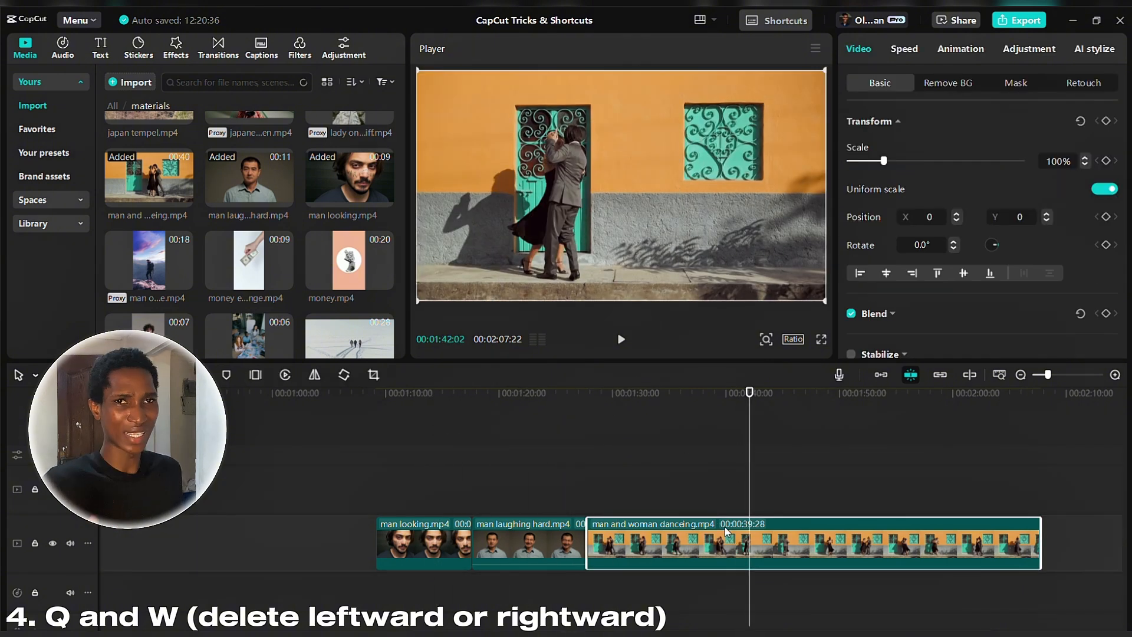
click(683, 424)
click(696, 540)
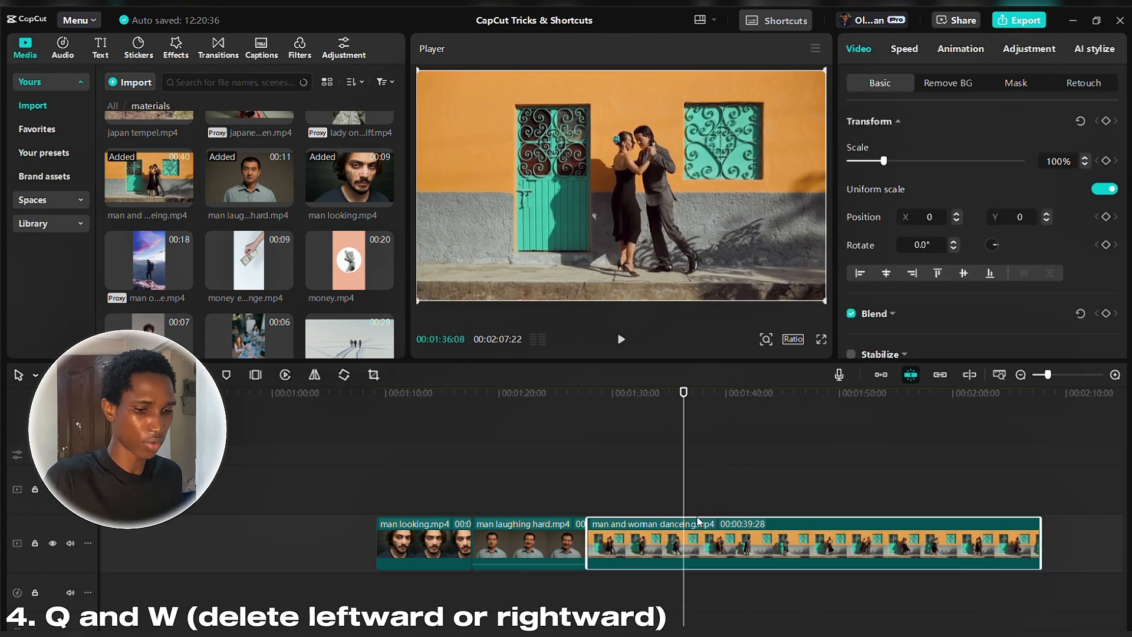
key(q)
Step: Trim away the part of the dancing clip after 00:01:48:28 by deleting rightward from the playhead
click(822, 471)
click(843, 526)
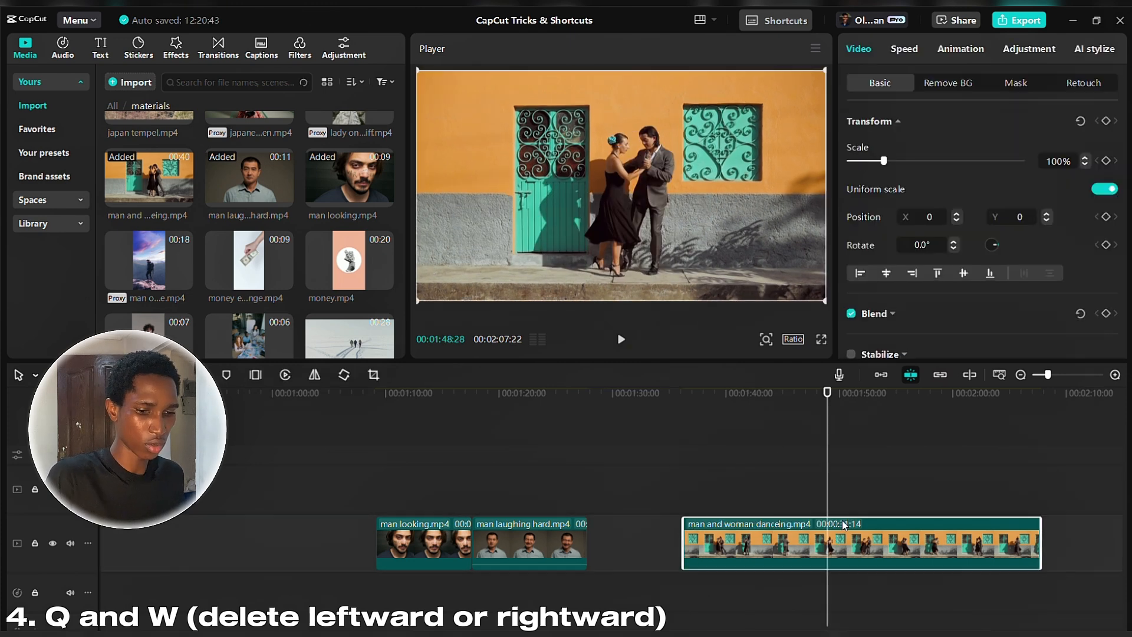
key(w)
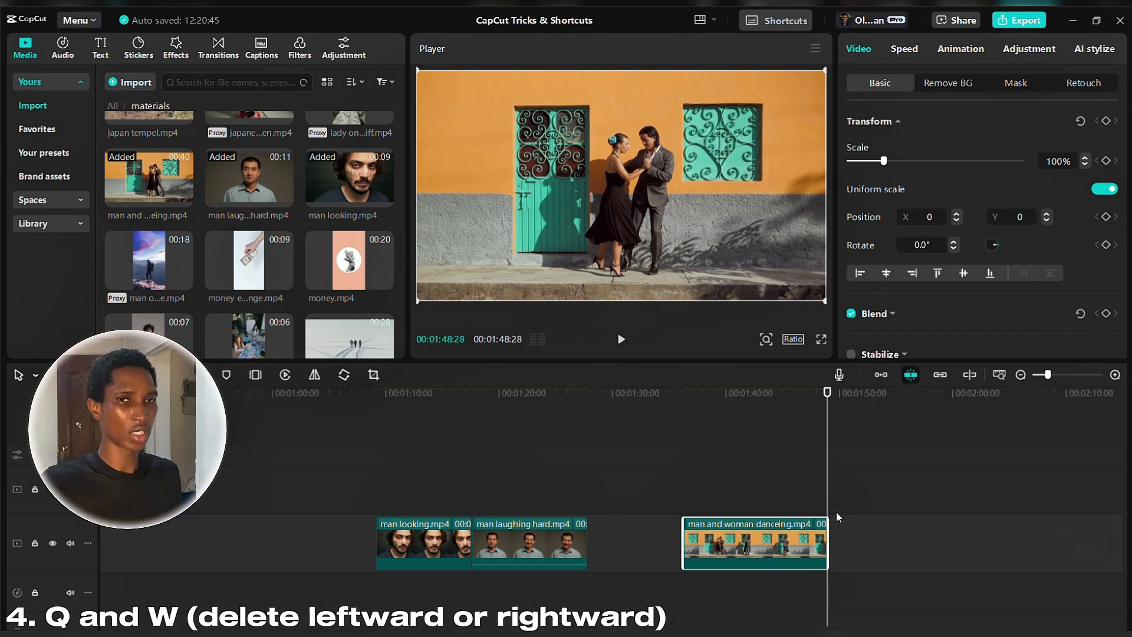
click(547, 449)
click(518, 451)
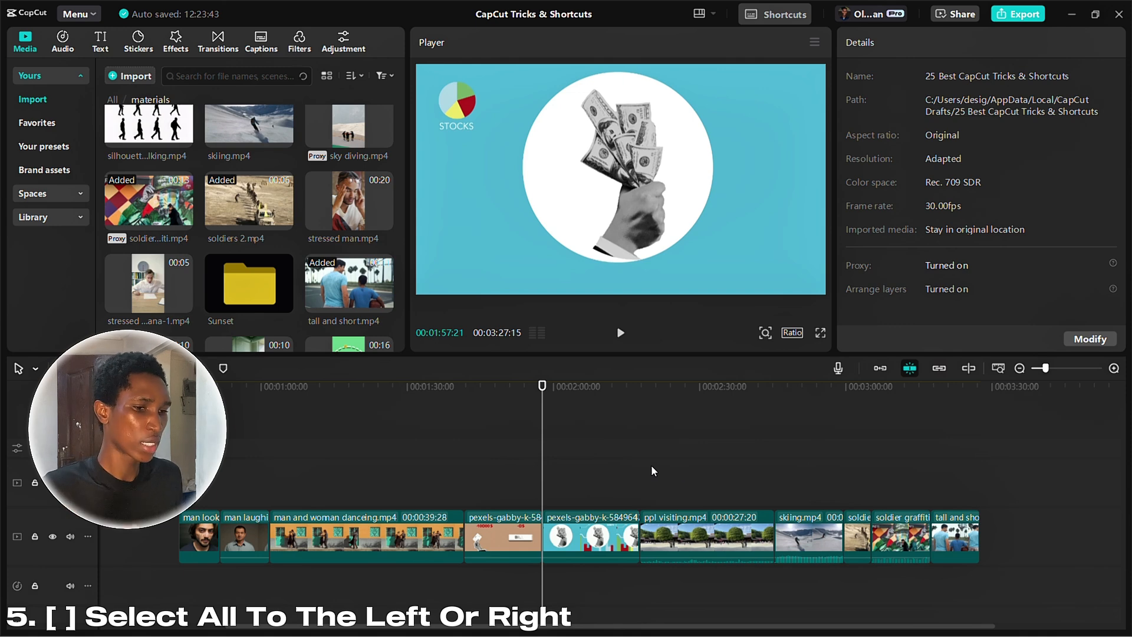
Step: Select all clips from 00:02:02:23 rightward with the select-rightward tool, and disable and re-enable them
click(580, 426)
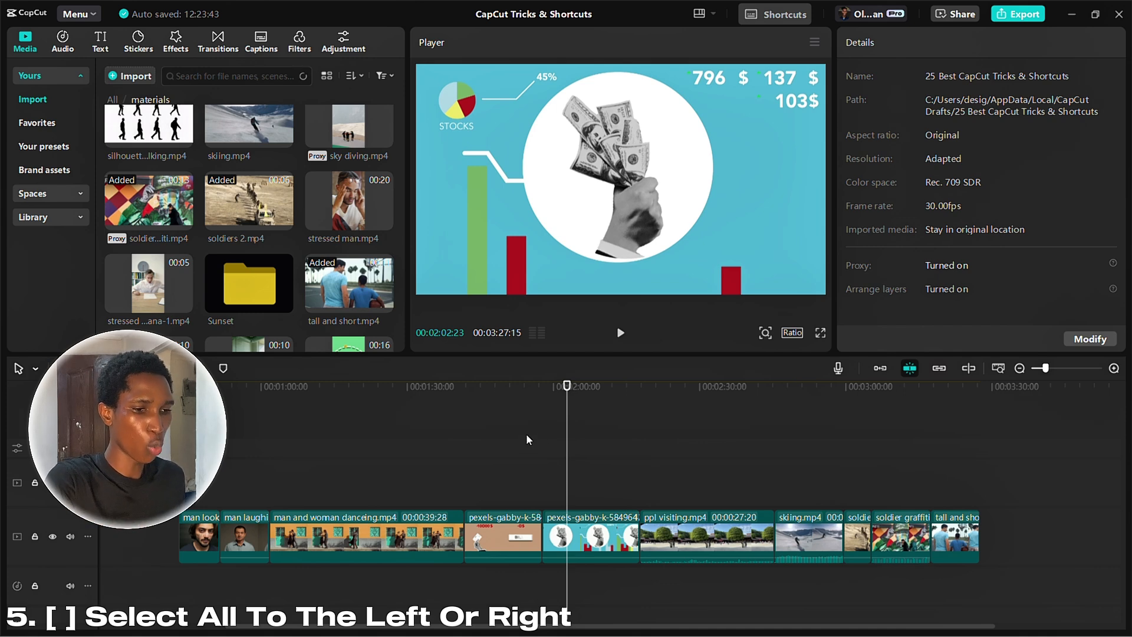
key(bracketleft)
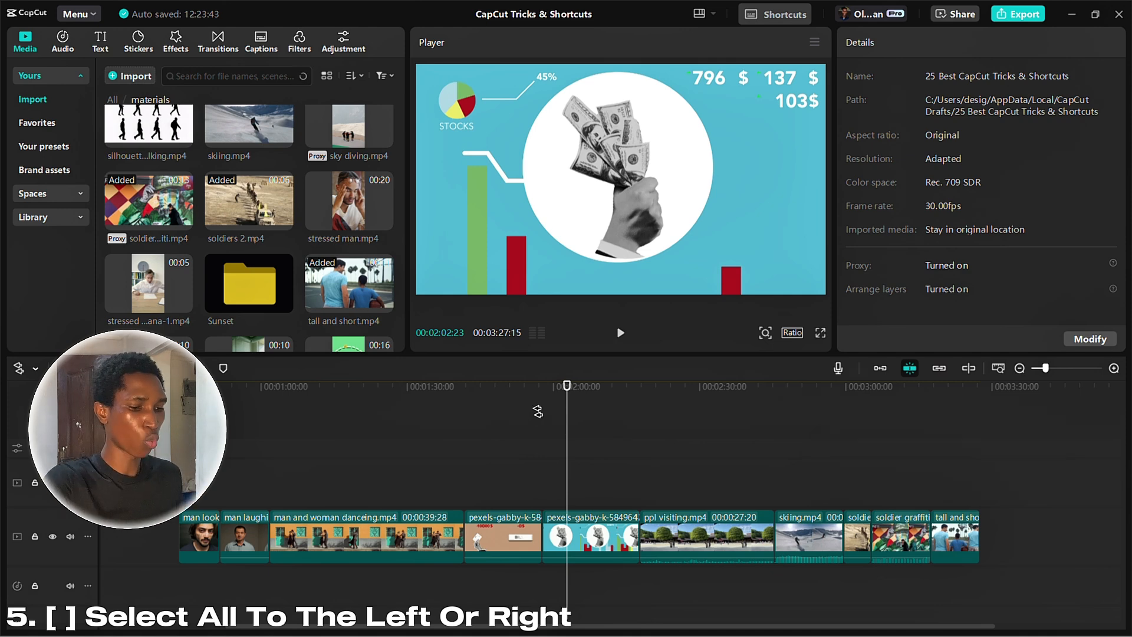
key(bracketright)
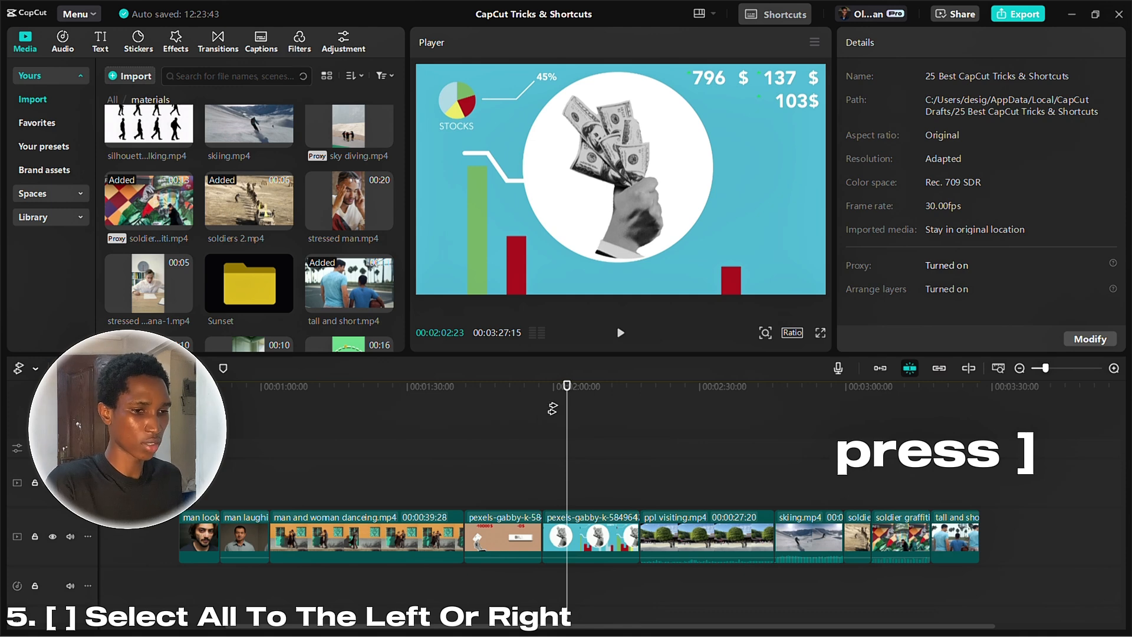
click(588, 416)
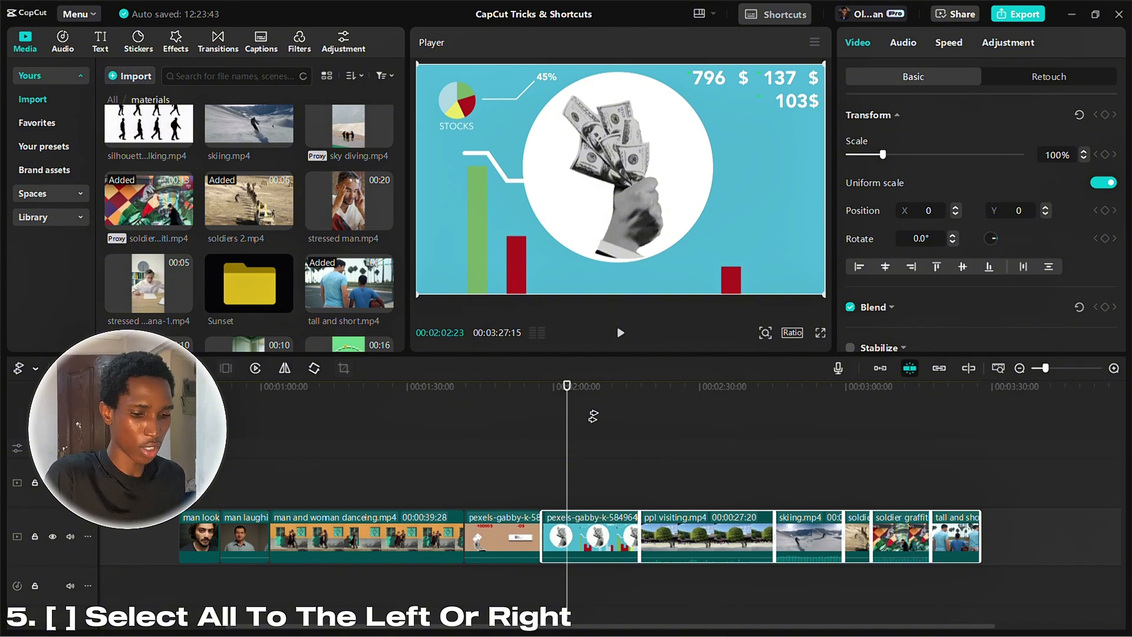
key(v)
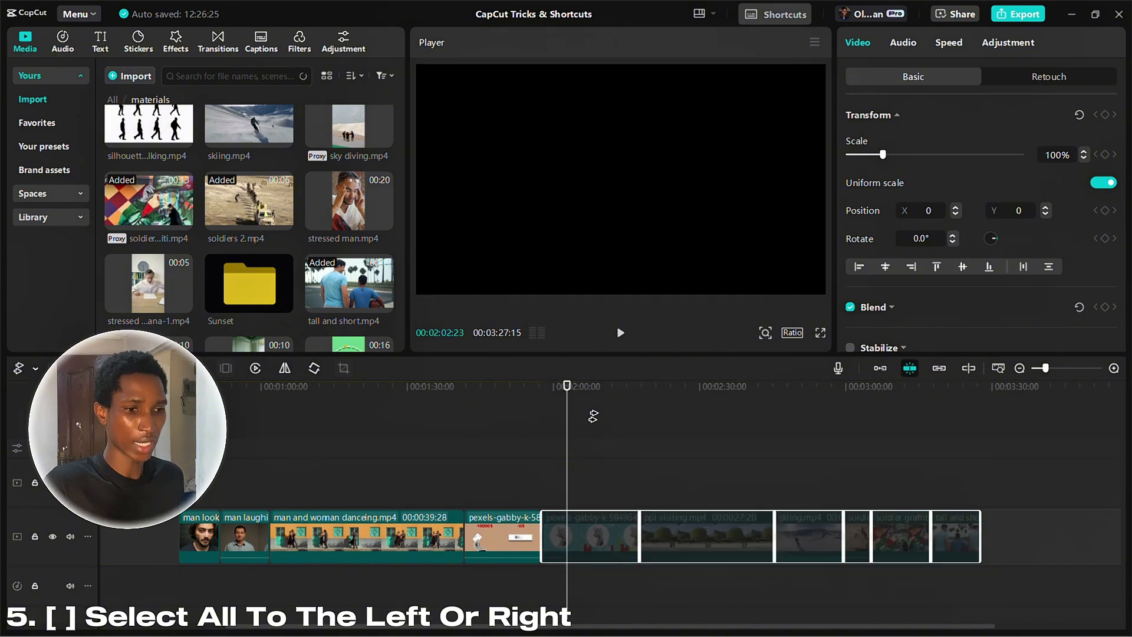
key(v)
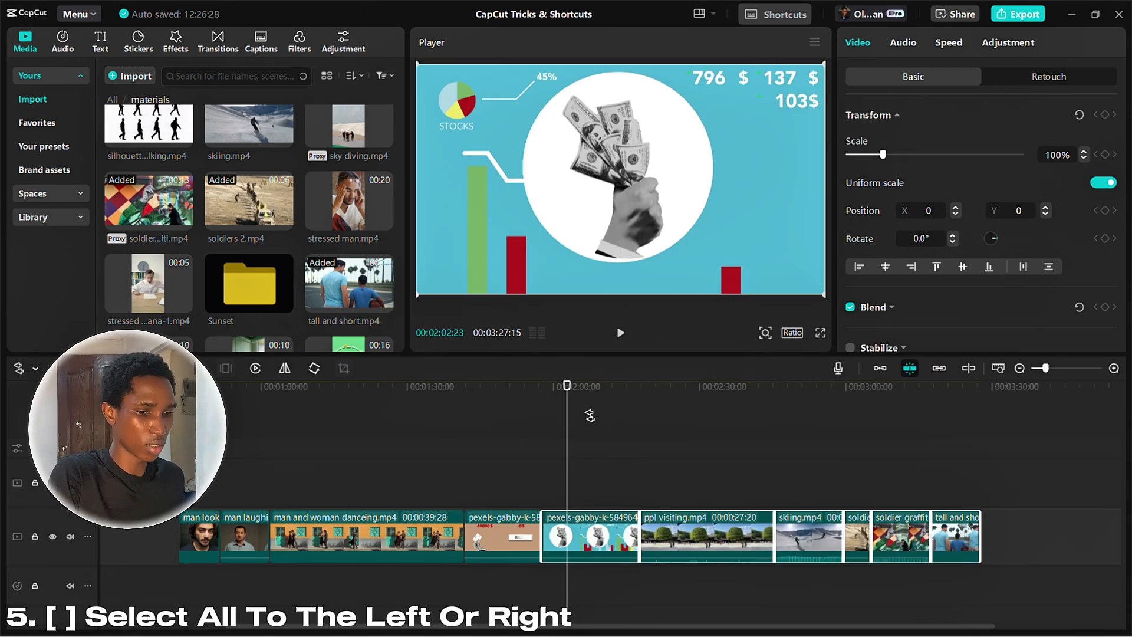
Step: Delete all clips before the blue money-hand clip using the select-leftward tool, and undo the deletion
key(bracketleft)
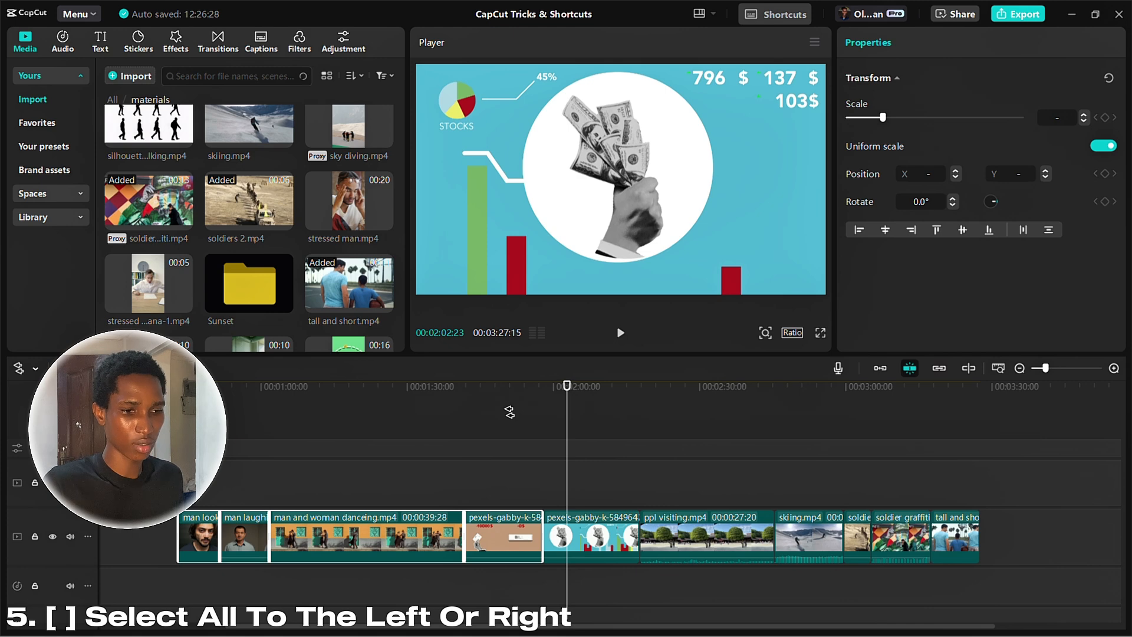
key(Delete)
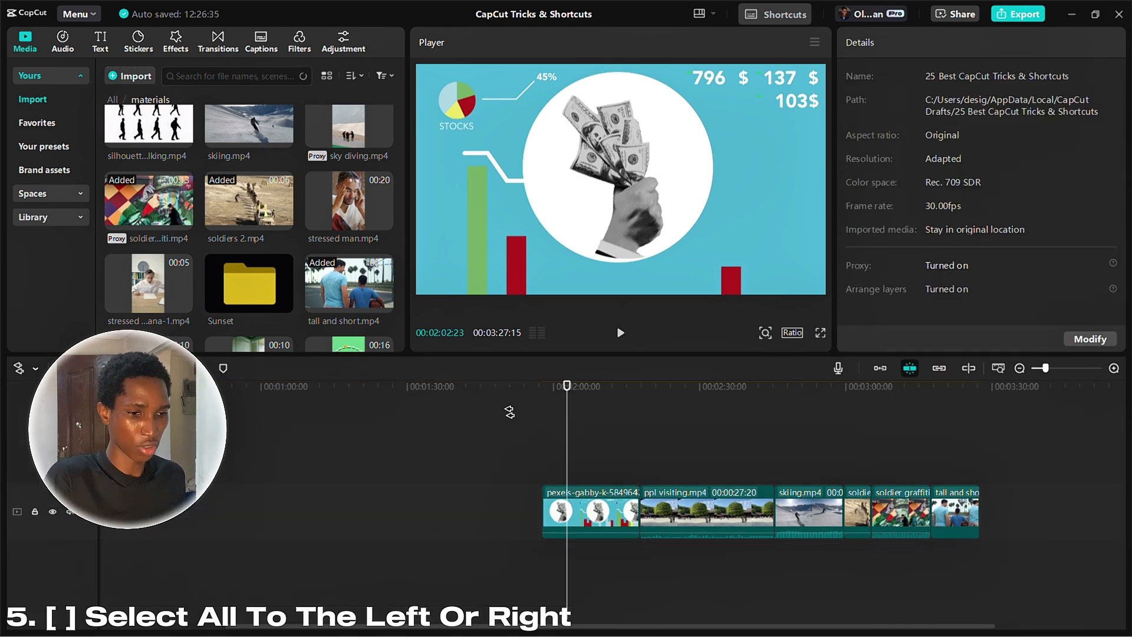
key(ctrl+z)
scroll(758, 460, up, 3)
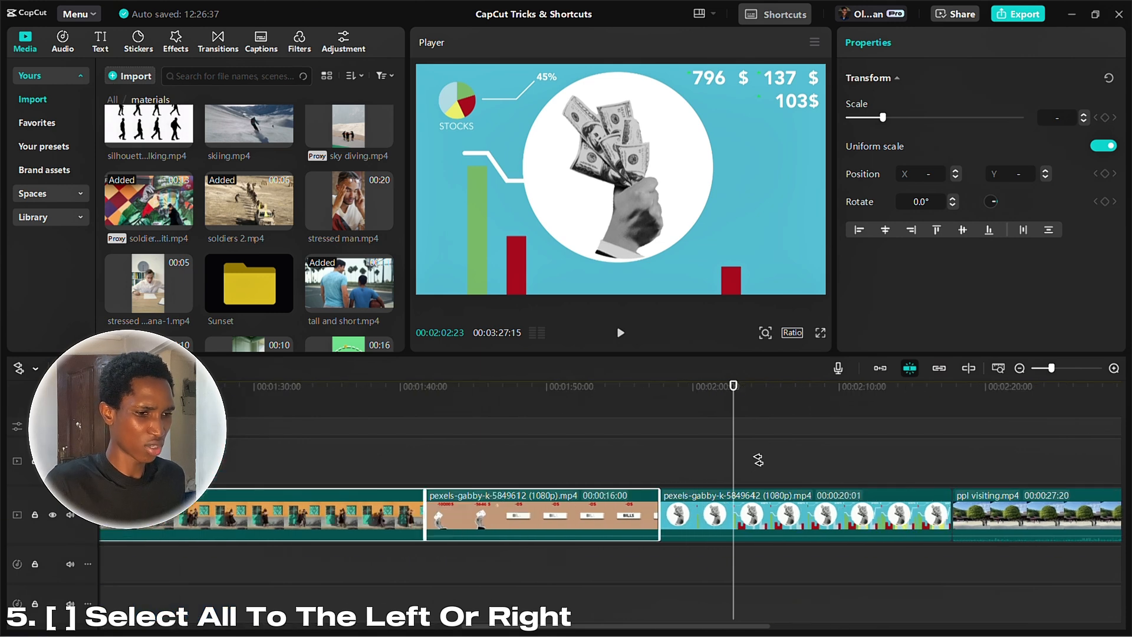
scroll(758, 460, down, 4)
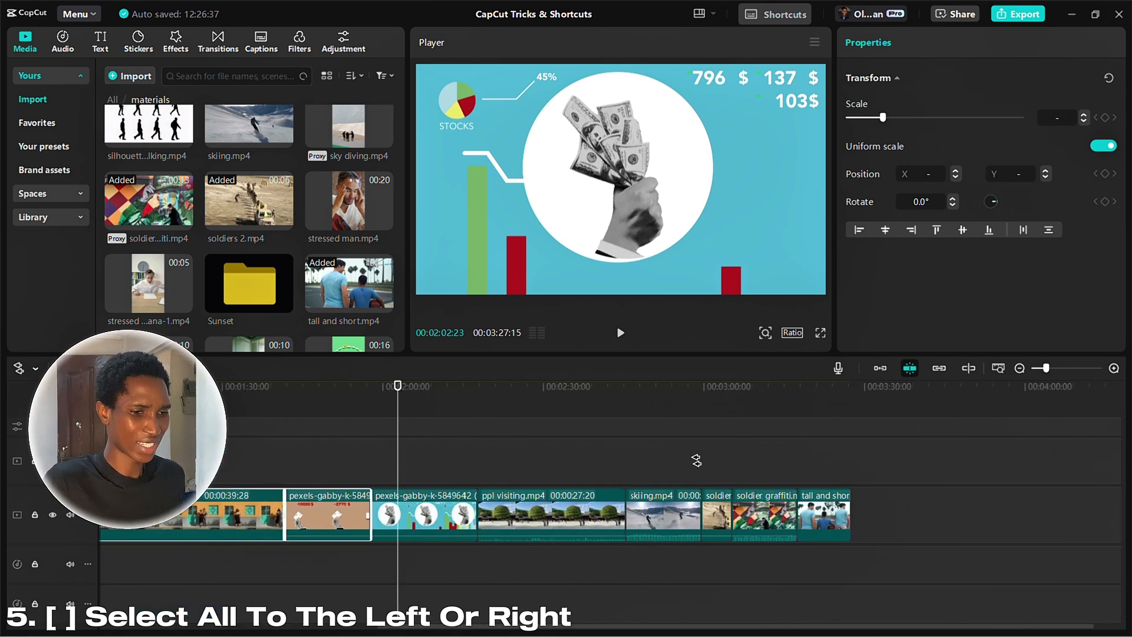
scroll(614, 463, down, 1)
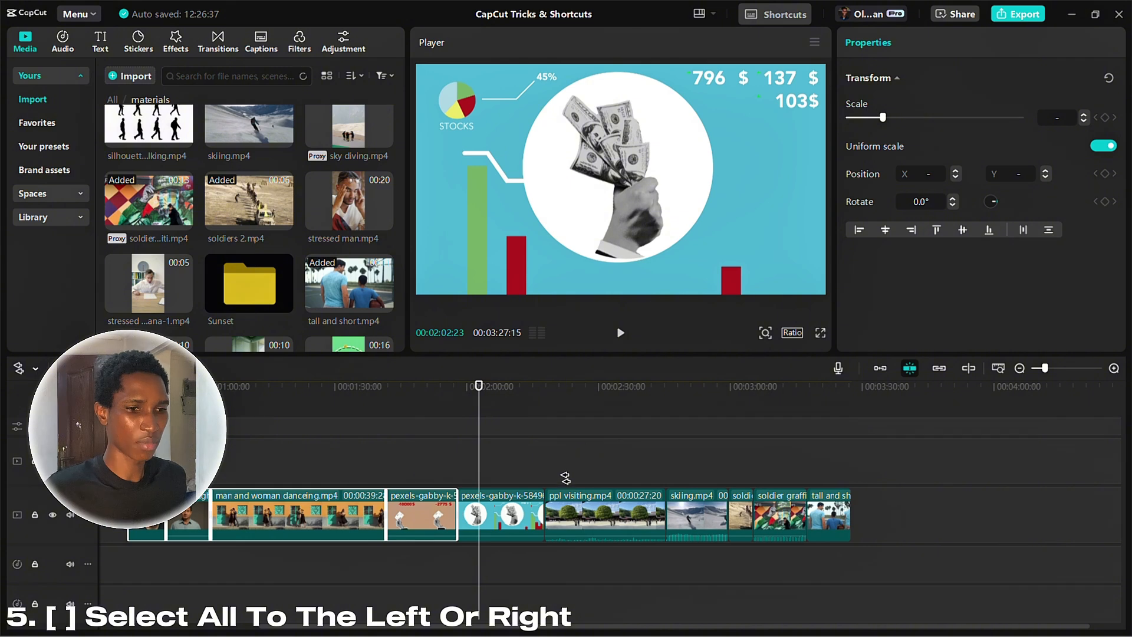
Step: Return to the normal Select tool, and box-select the clips from the first pexels clip to the last before clearing the selection
click(506, 446)
key(a)
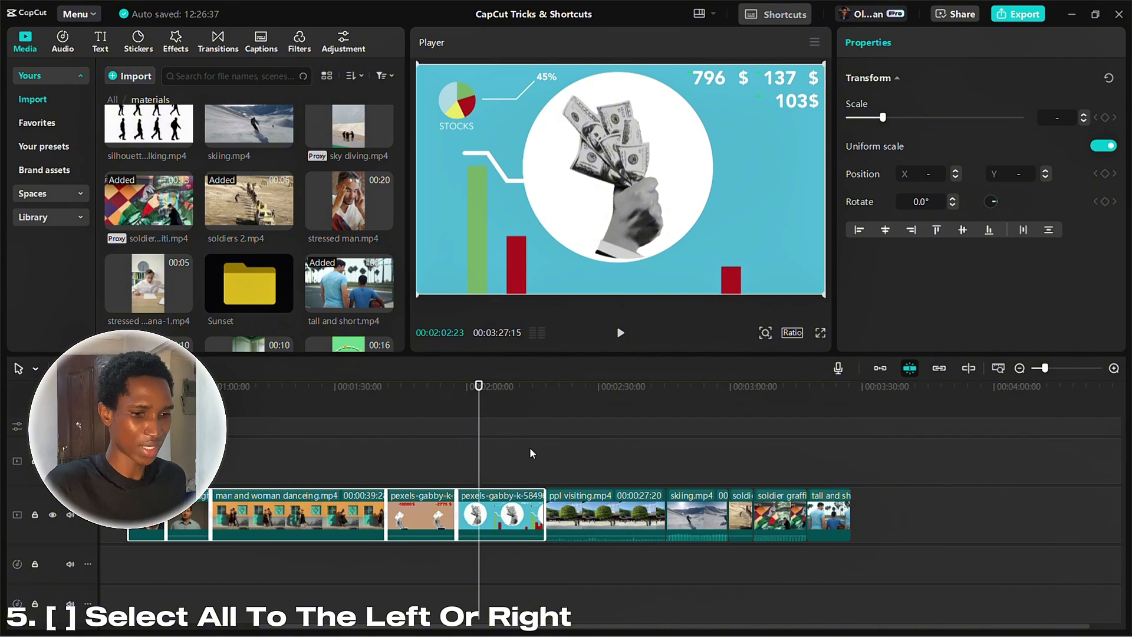
click(661, 447)
key(])
click(410, 454)
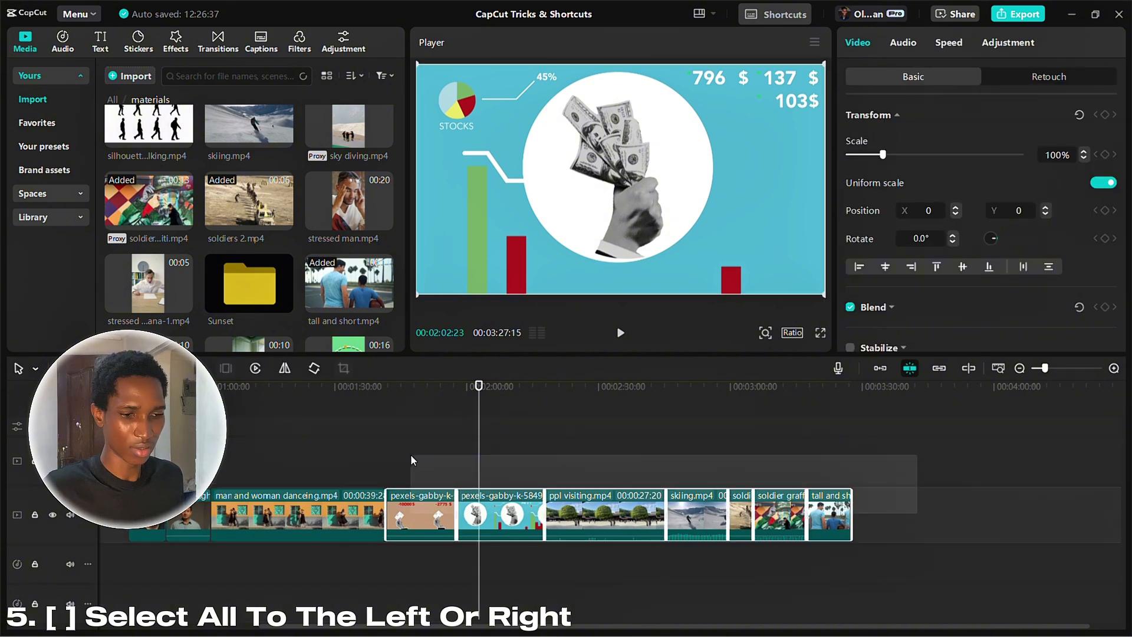
click(411, 421)
Step: Place the playhead at 00:01:50:15 and delete all clips from there onward using the select-rightward tool
scroll(507, 449, down, 2)
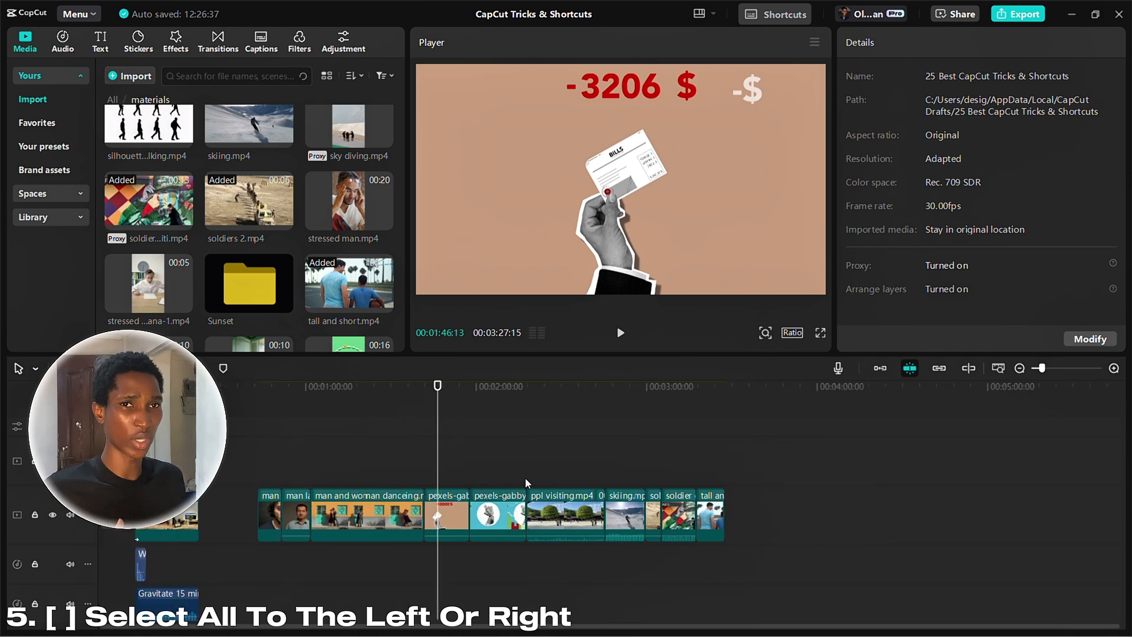
scroll(522, 476, up, 2)
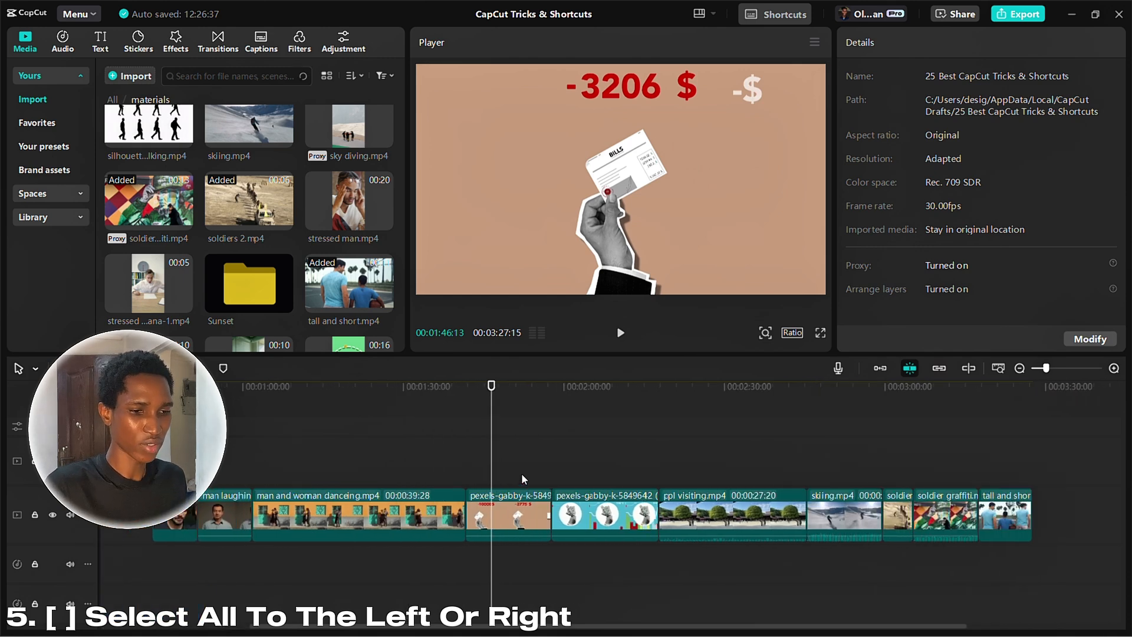
click(515, 425)
key(])
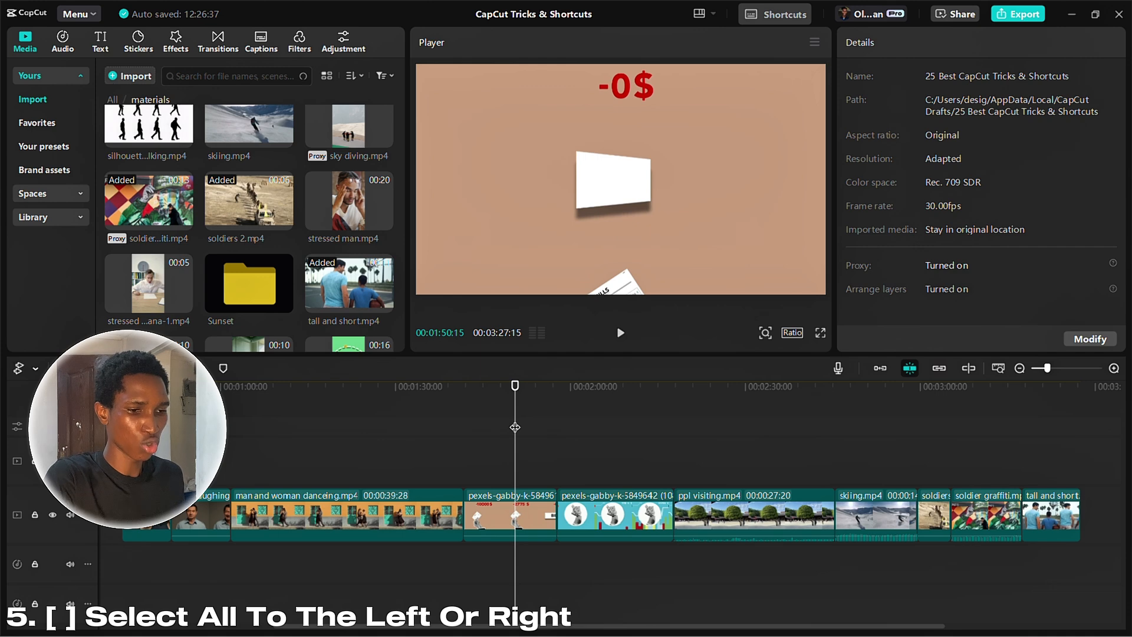
click(539, 422)
key(Delete)
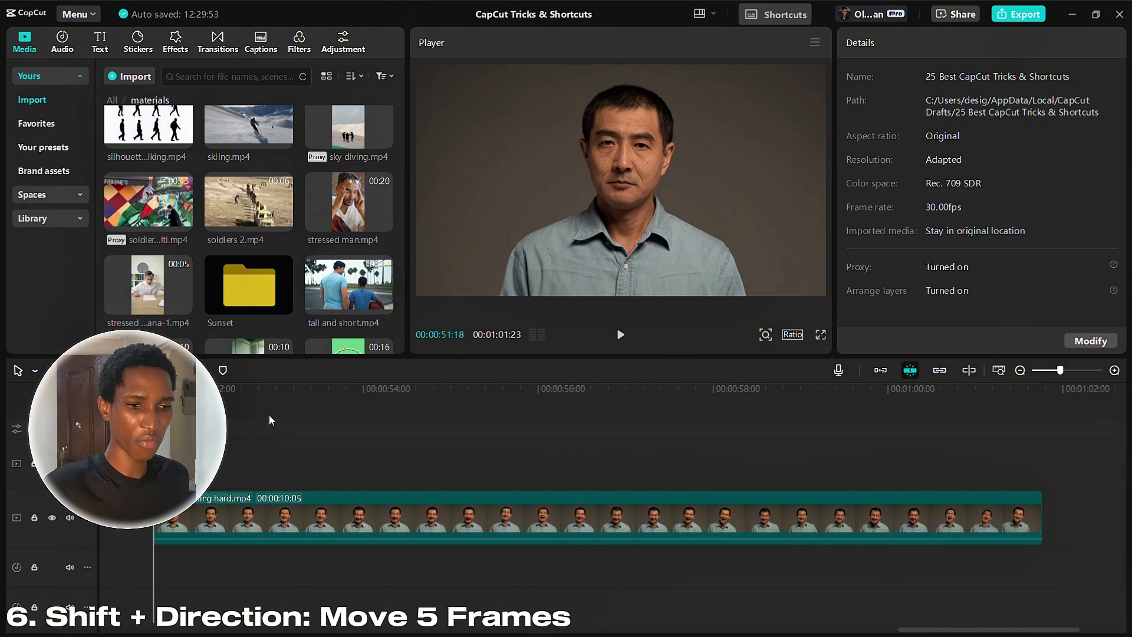
Step: Place the playhead at 00:00:53:00 on the laughing clip, and advance it one frame plus five frames to 00:00:53:06
click(275, 394)
scroll(408, 461, up, 1)
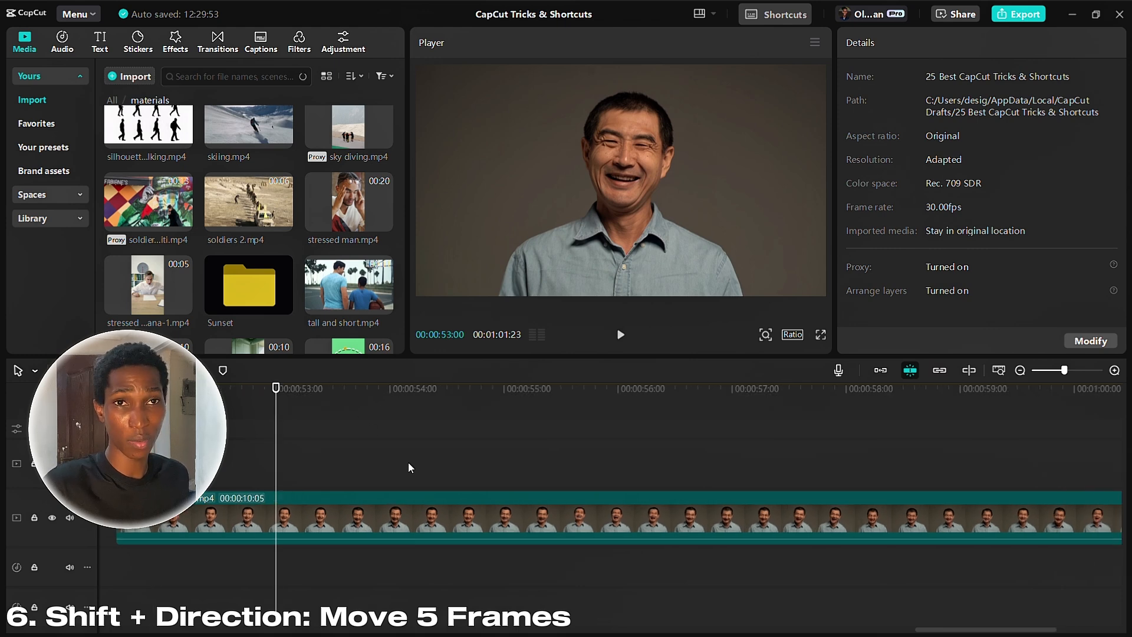
scroll(408, 461, up, 2)
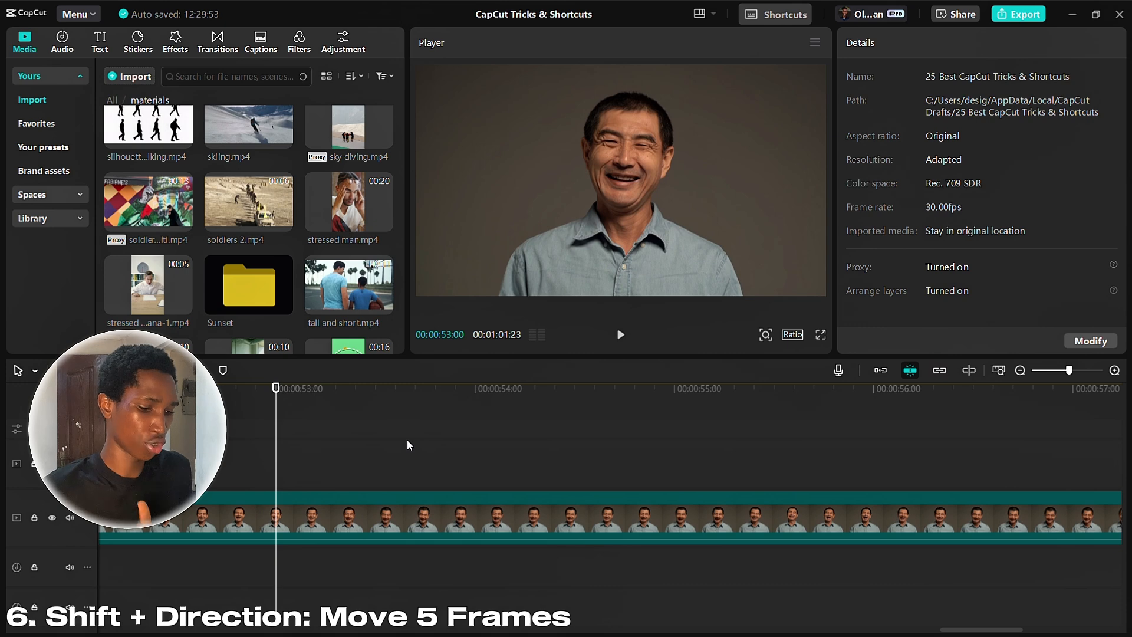
key(Right)
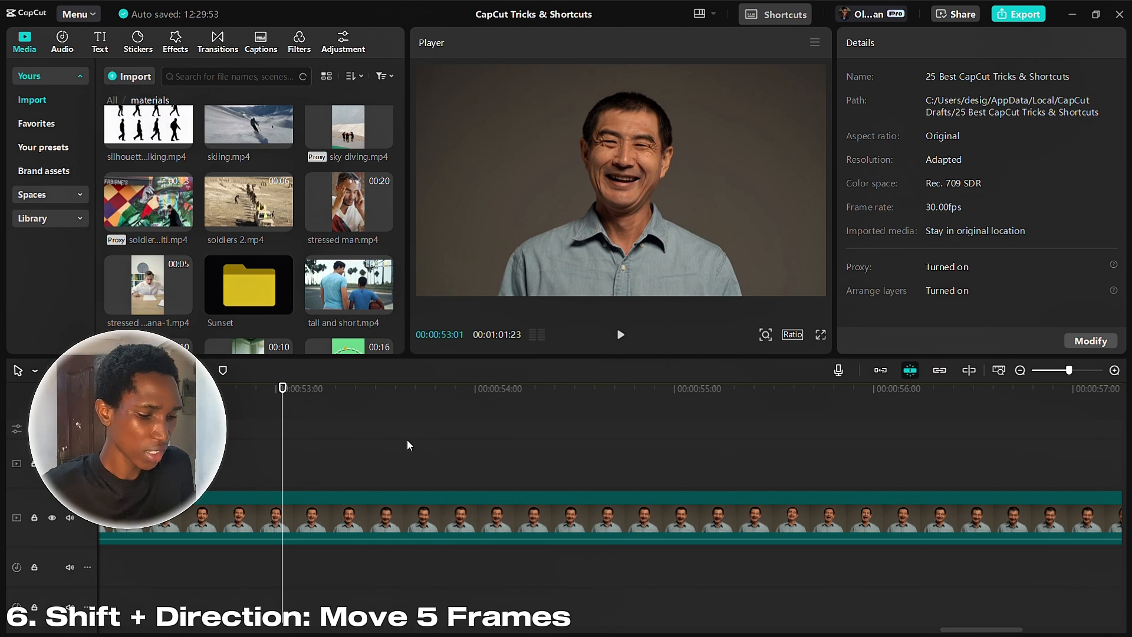
key(shift+Right)
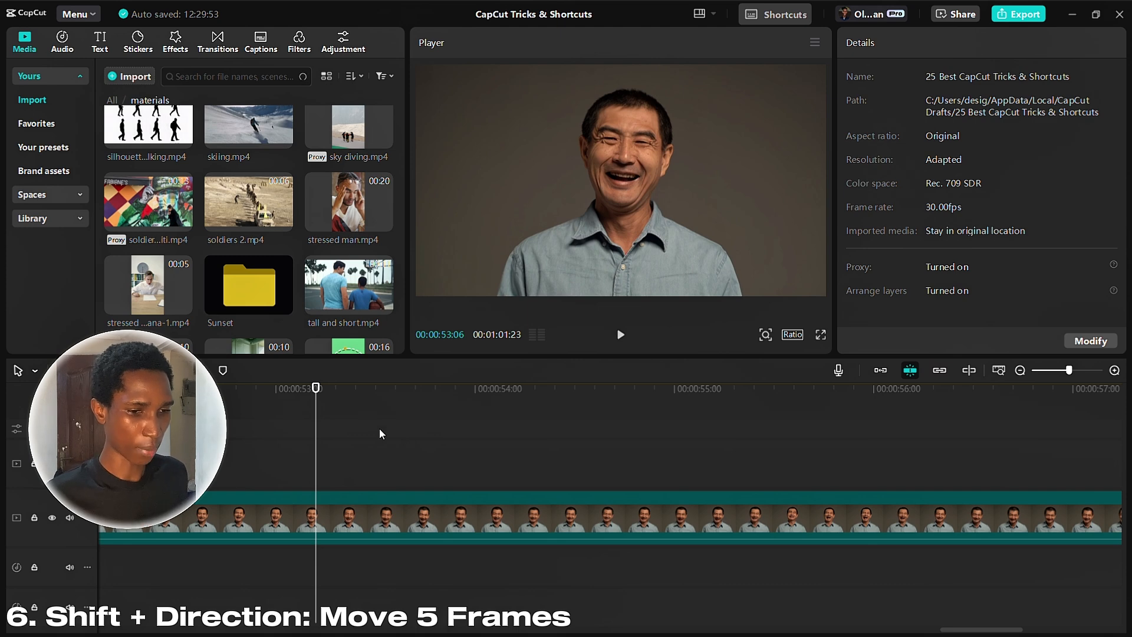
Step: Animate a zoom on the laughing clip with a Transform keyframe at 00:00:53:06 and a 120% scale five frames on at 00:00:53:11
click(372, 514)
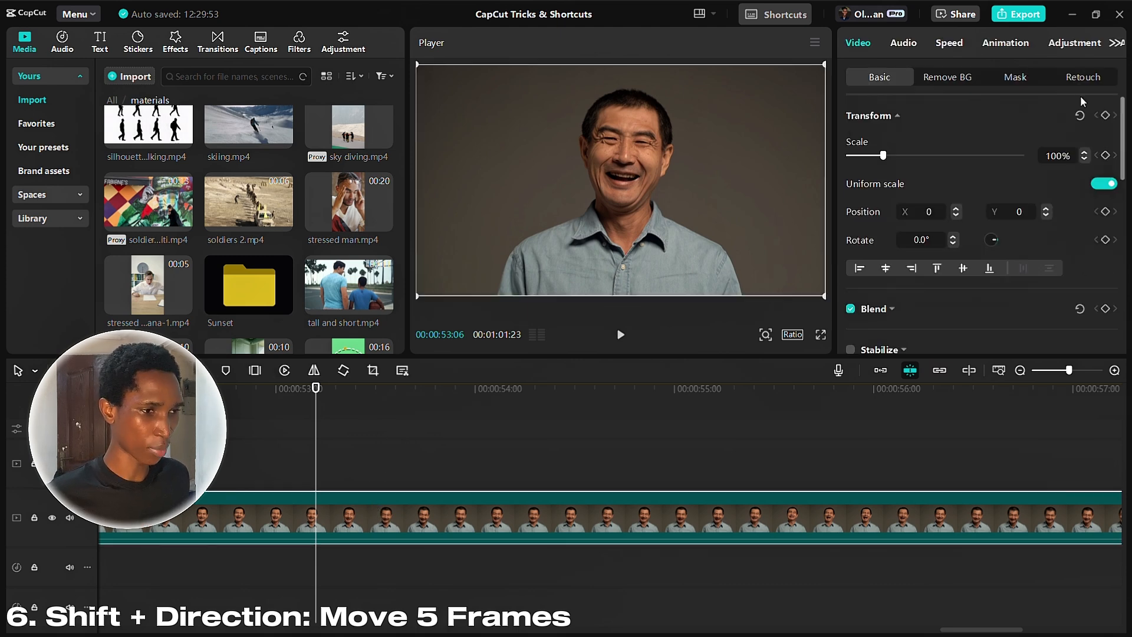
click(1105, 115)
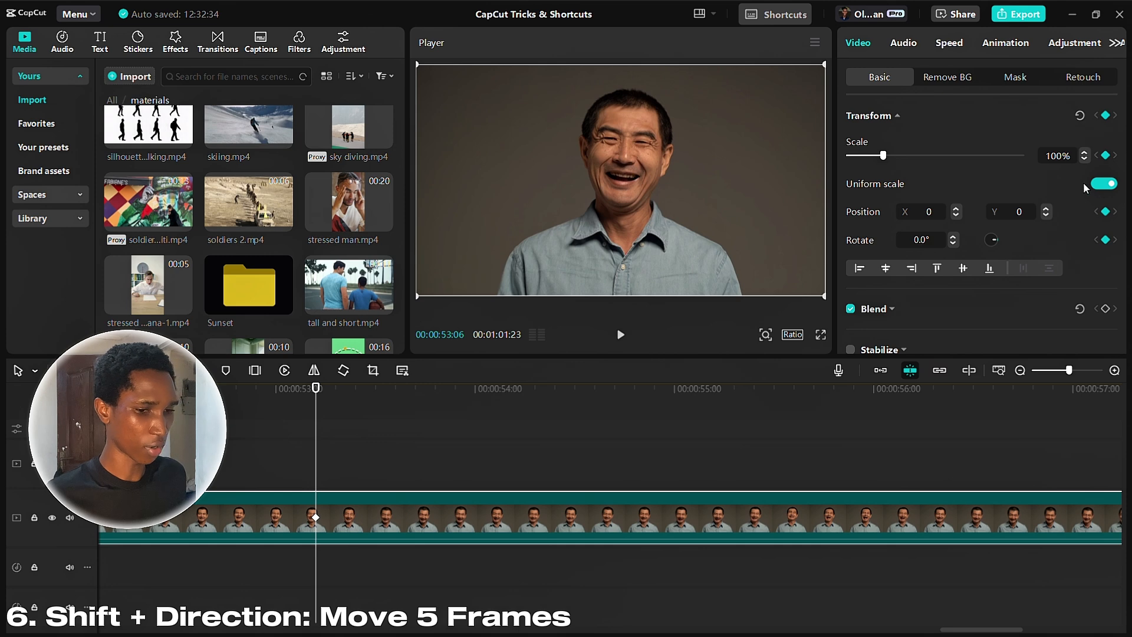
key(shift+Right)
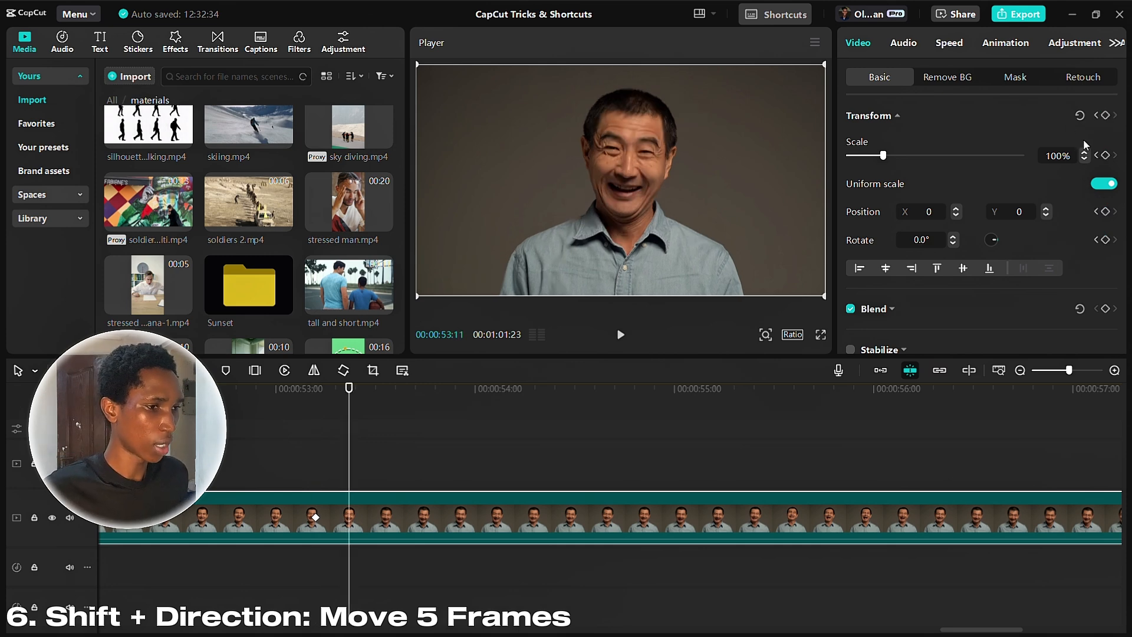
double_click(1053, 155)
text(120)
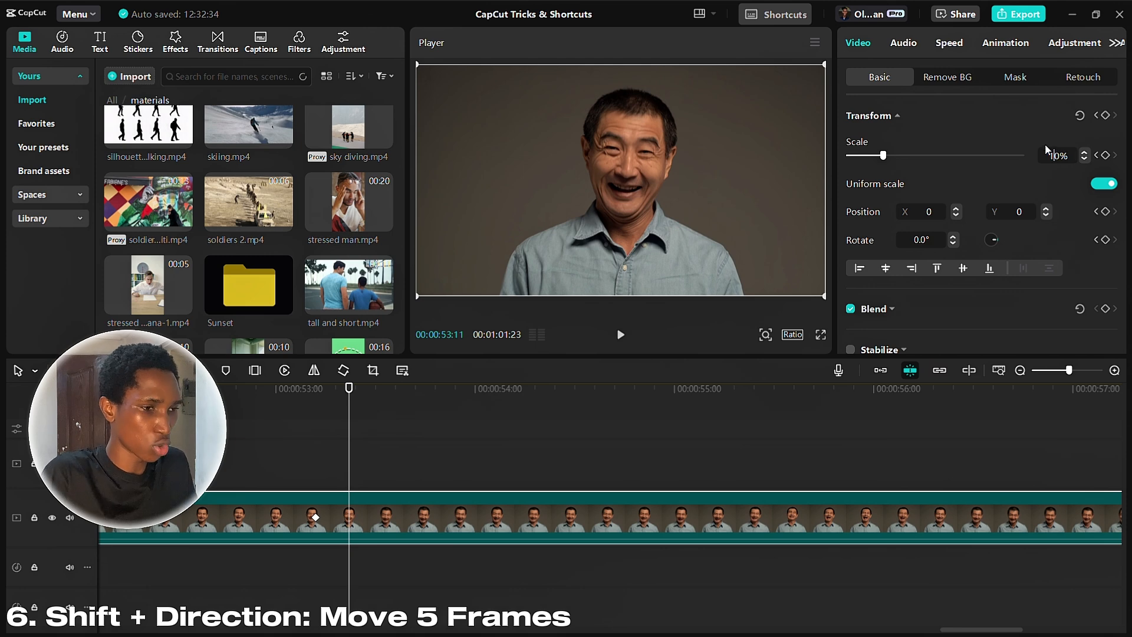
key(Return)
click(288, 445)
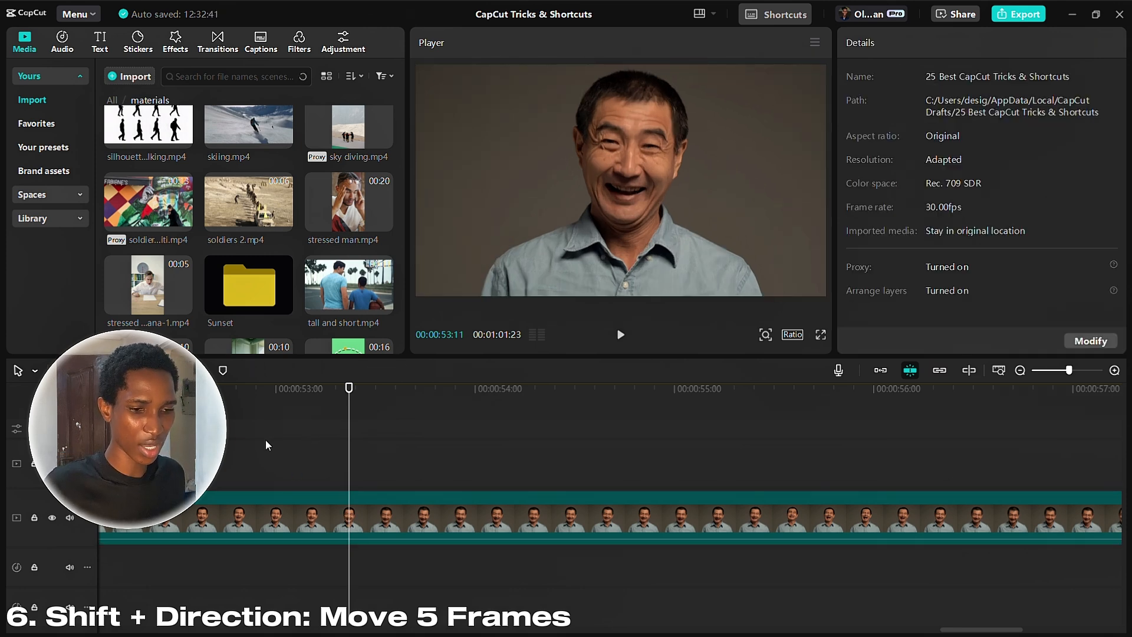
Step: Move the playhead back ten frames to 00:00:53:01 and play the zoom animation twice to preview it
click(288, 519)
click(284, 454)
key(shift+Left)
key(shift+Left)
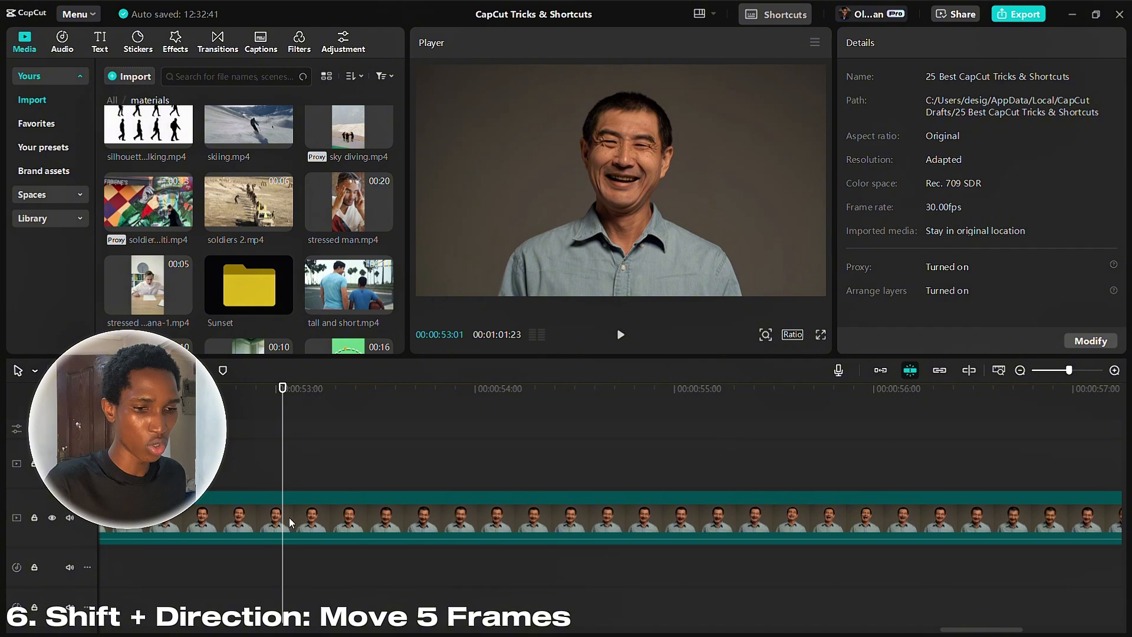
click(289, 495)
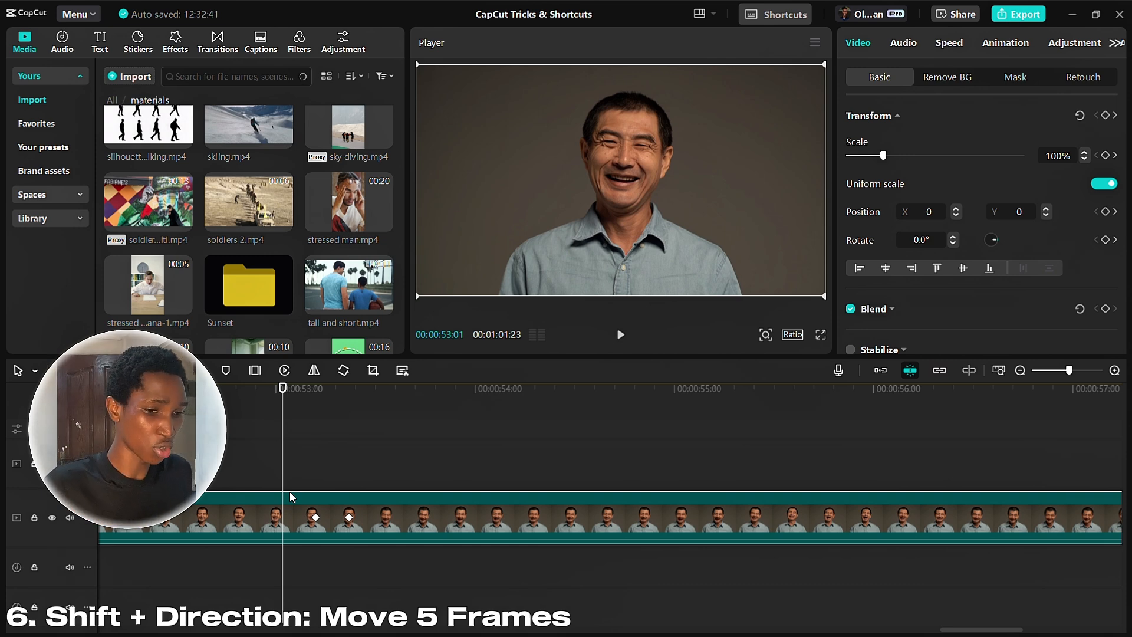
key(space)
key(space)
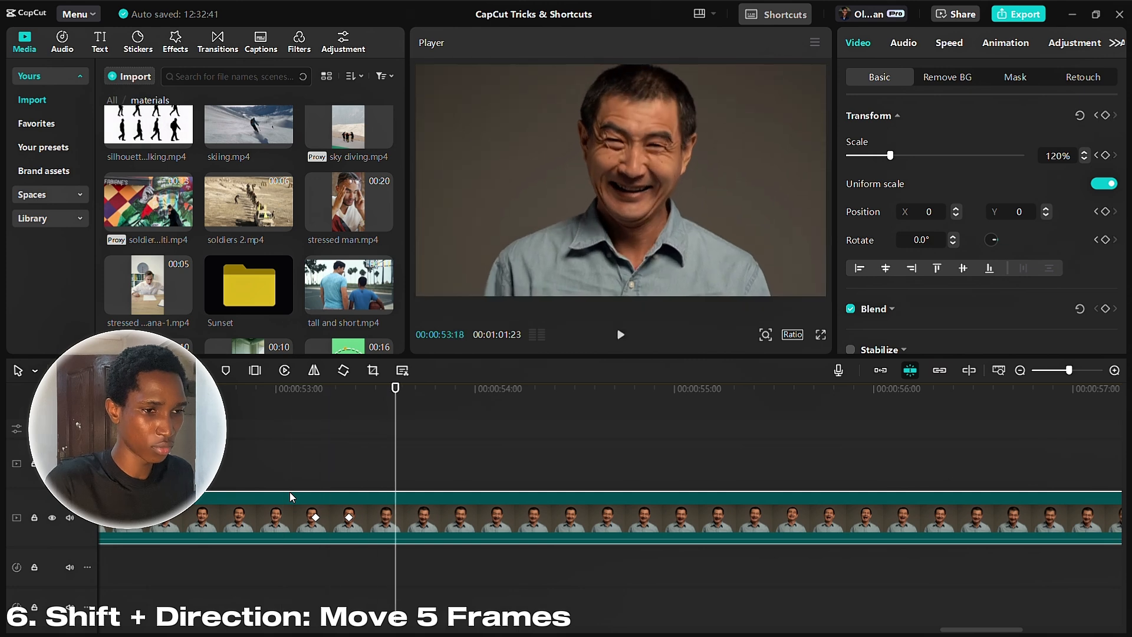
click(278, 455)
key(space)
key(space)
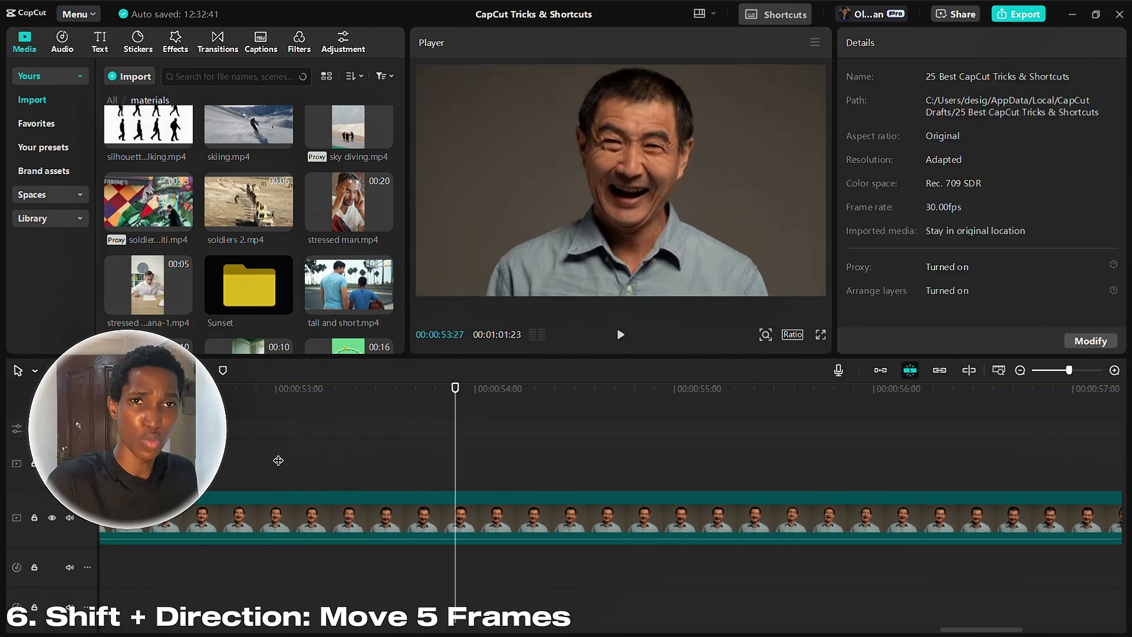
Step: Select the laughing clip and examine the spacing of its two zoom keyframes on the timeline
click(389, 527)
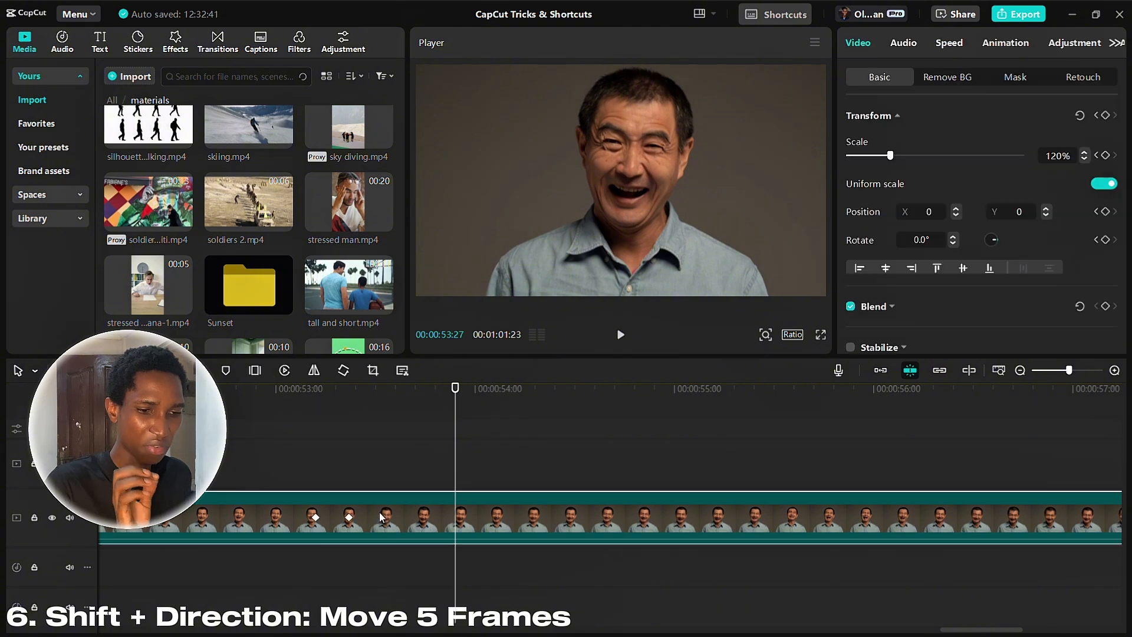
click(313, 442)
click(312, 512)
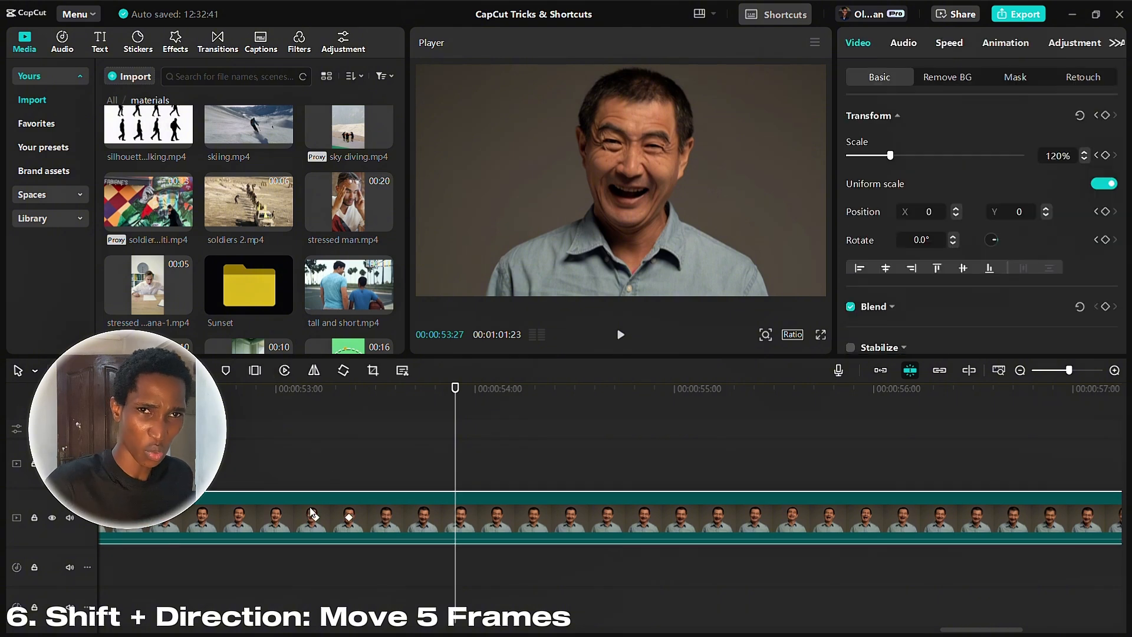
click(316, 423)
click(319, 500)
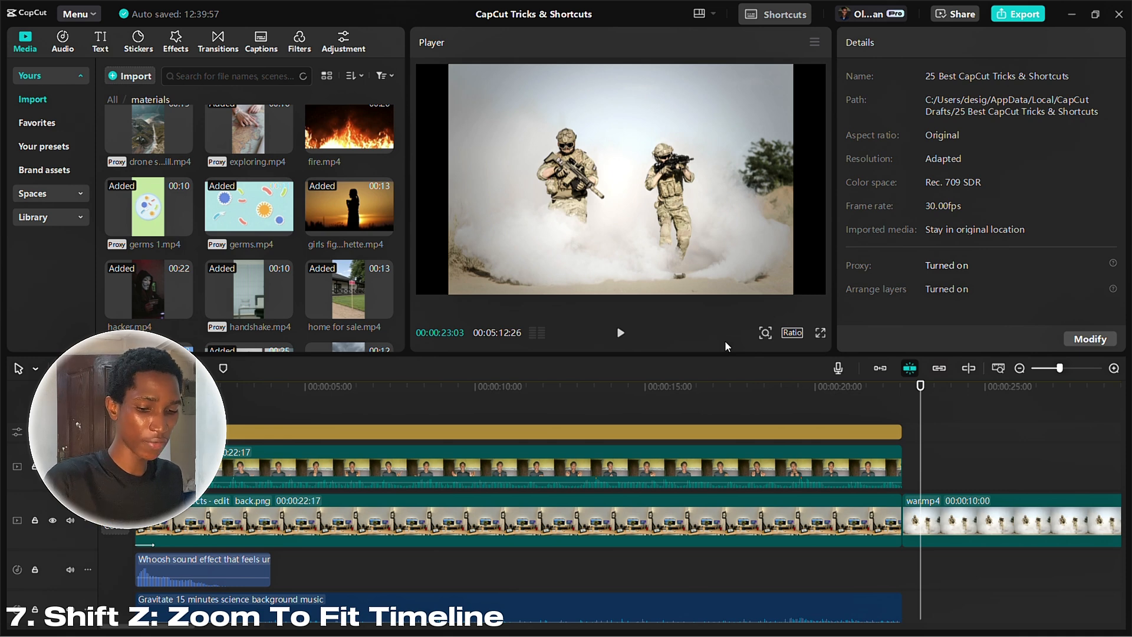
Step: Place the playhead at 00:00:19:15 and zoom the timeline to fit all clips in view
click(803, 385)
key(shift+z)
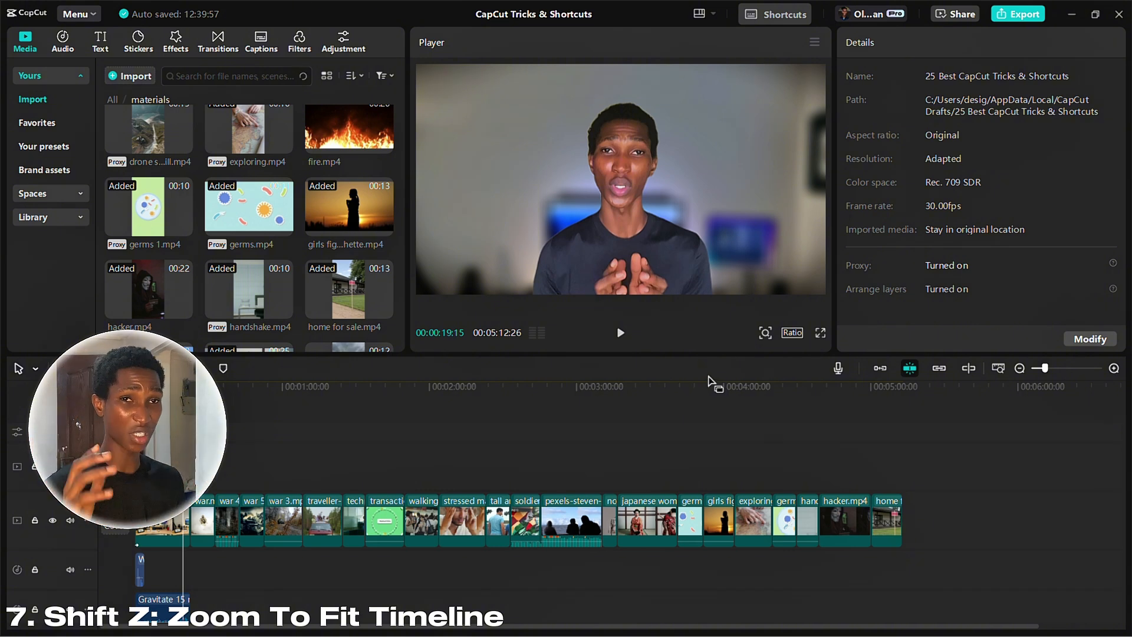
scroll(896, 440, up, 3)
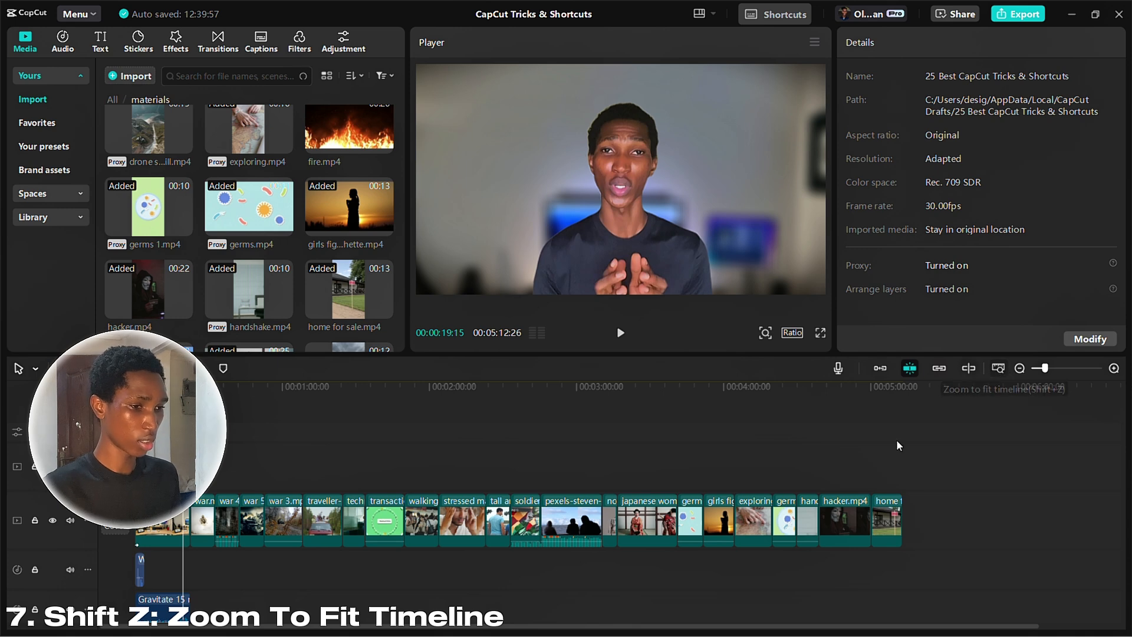
click(999, 368)
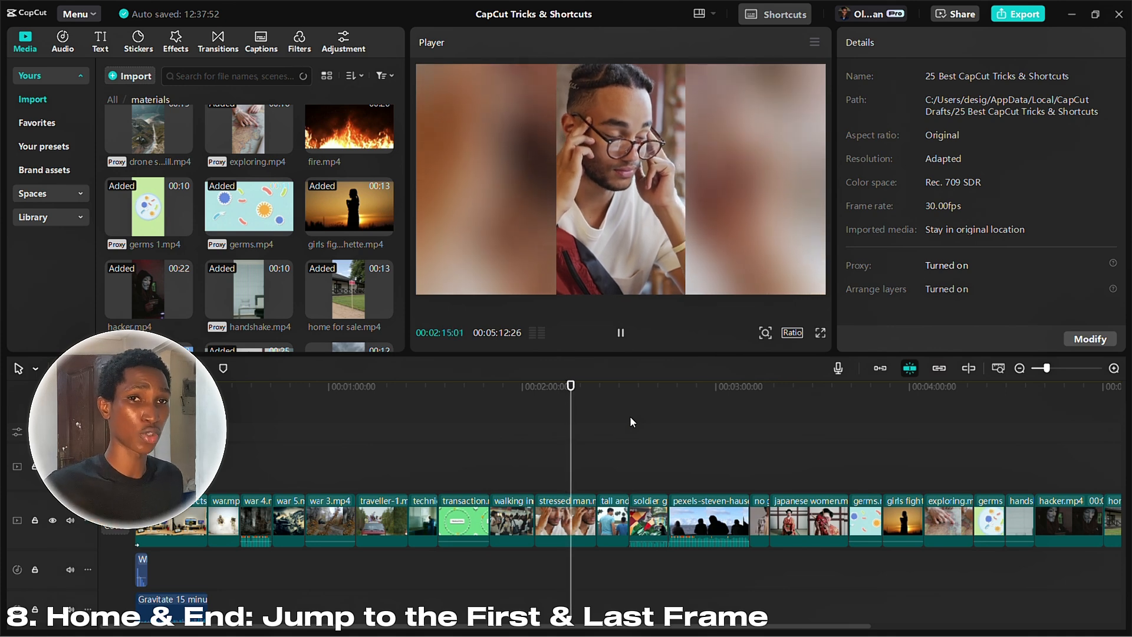
Step: Pause playback and jump the playhead between the project's first and last frames twice, fitting the whole timeline in view
key(space)
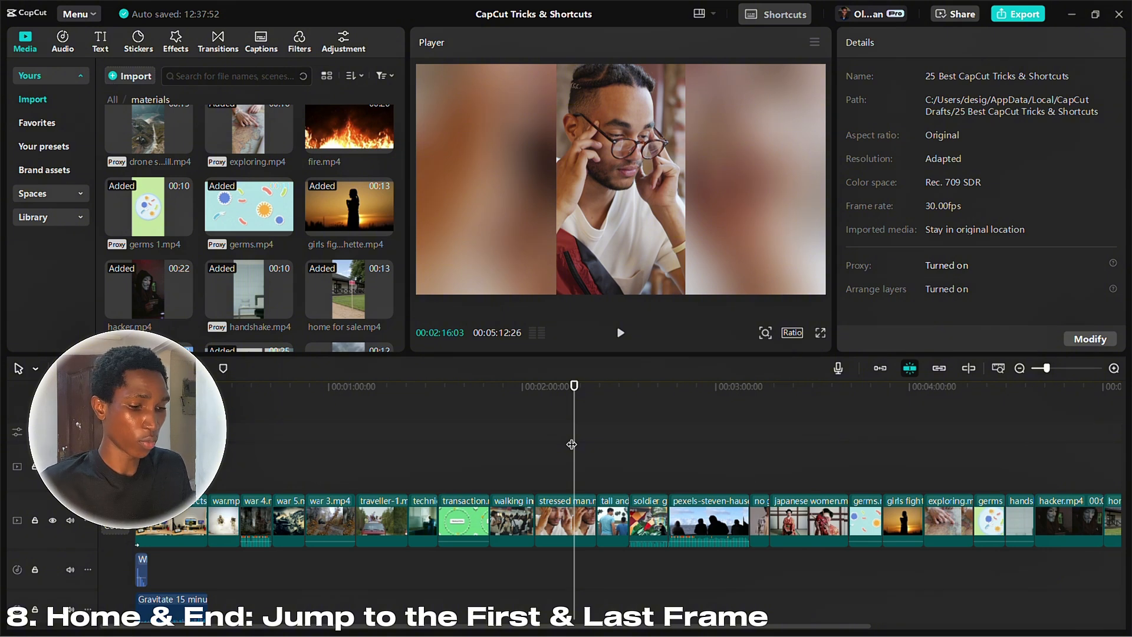
key(Home)
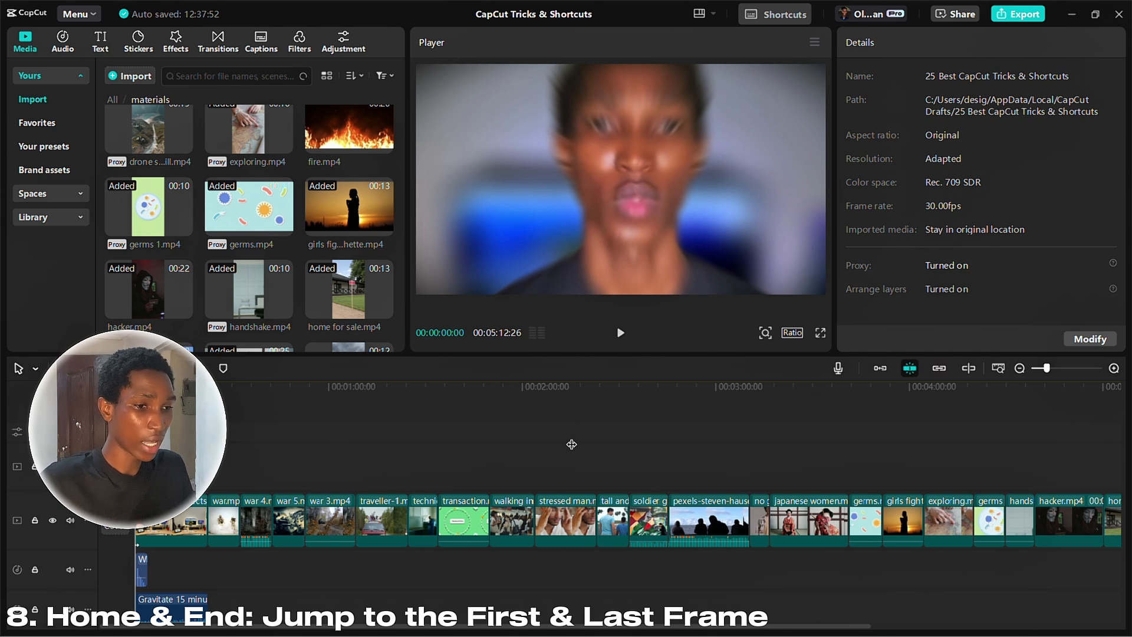
key(End)
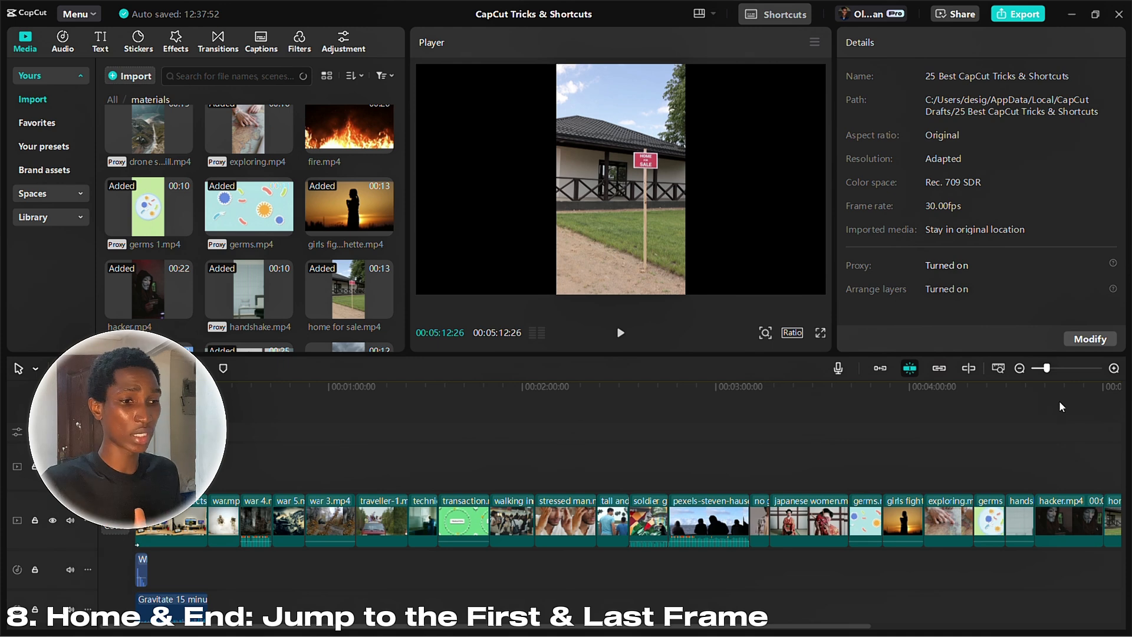
click(998, 368)
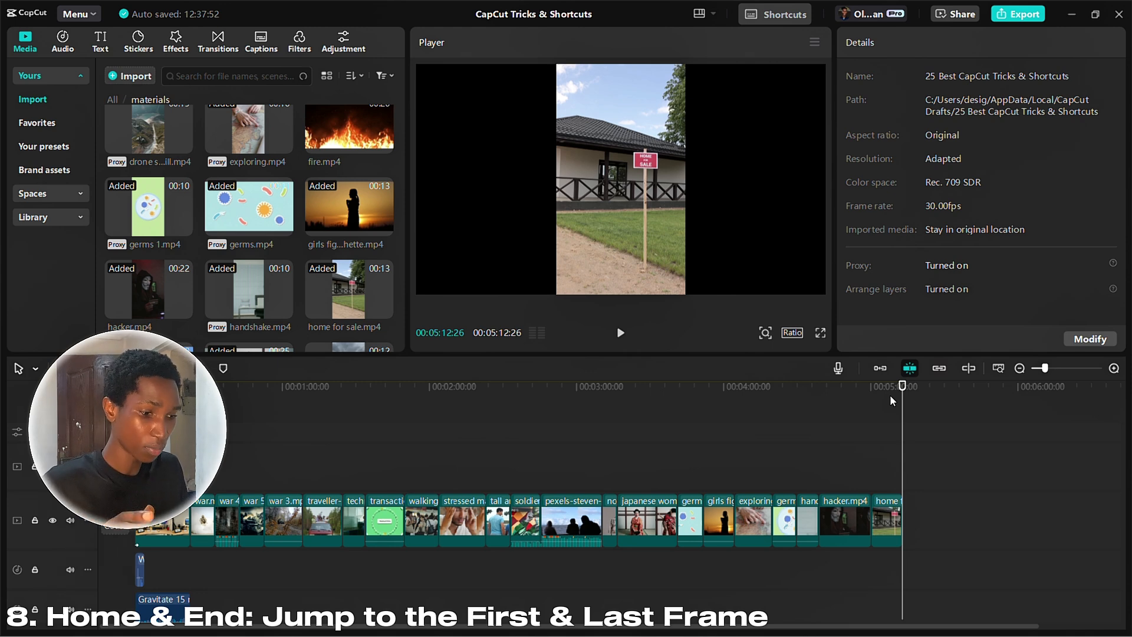
key(Home)
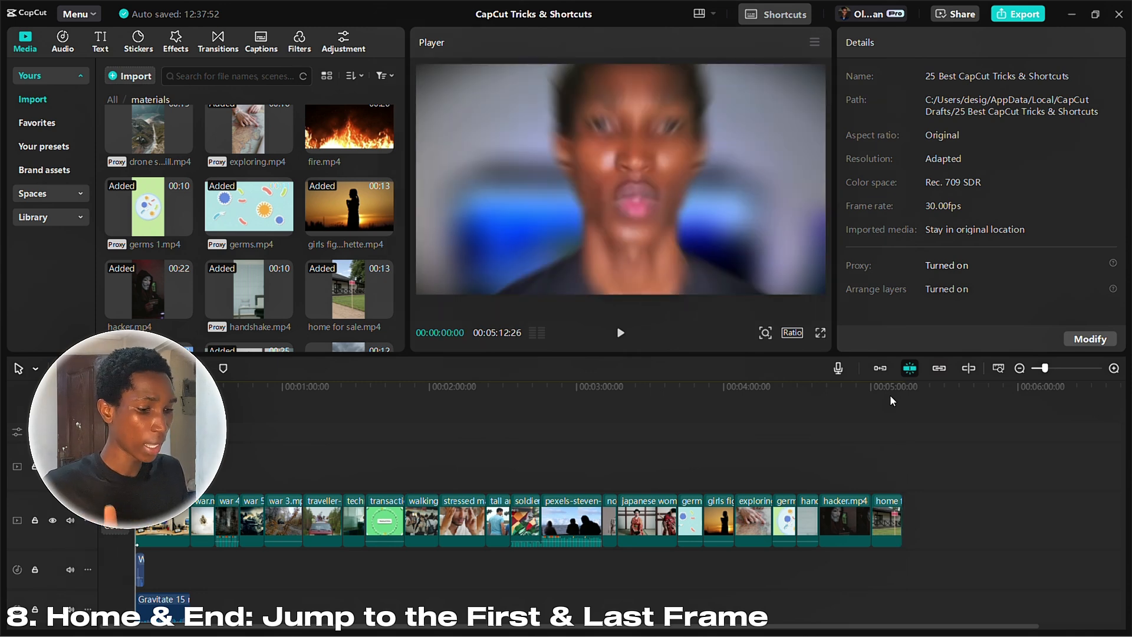
key(End)
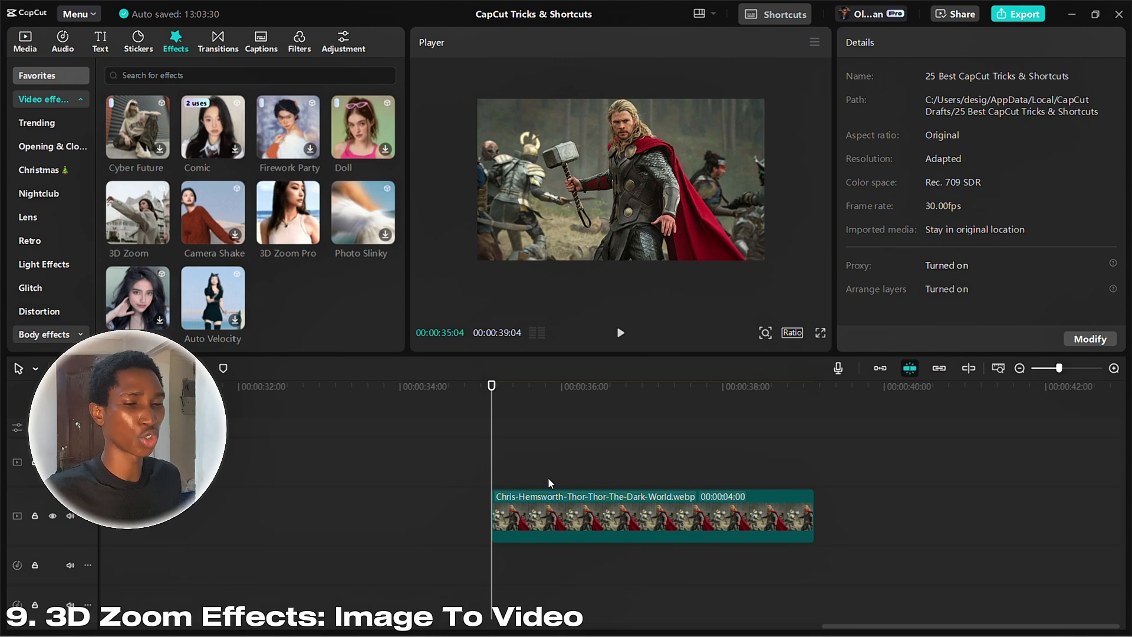
Step: Select the Thor image clip at 00:00:36:07 and show the Motion video effects and the clip's AI stylize options
click(580, 418)
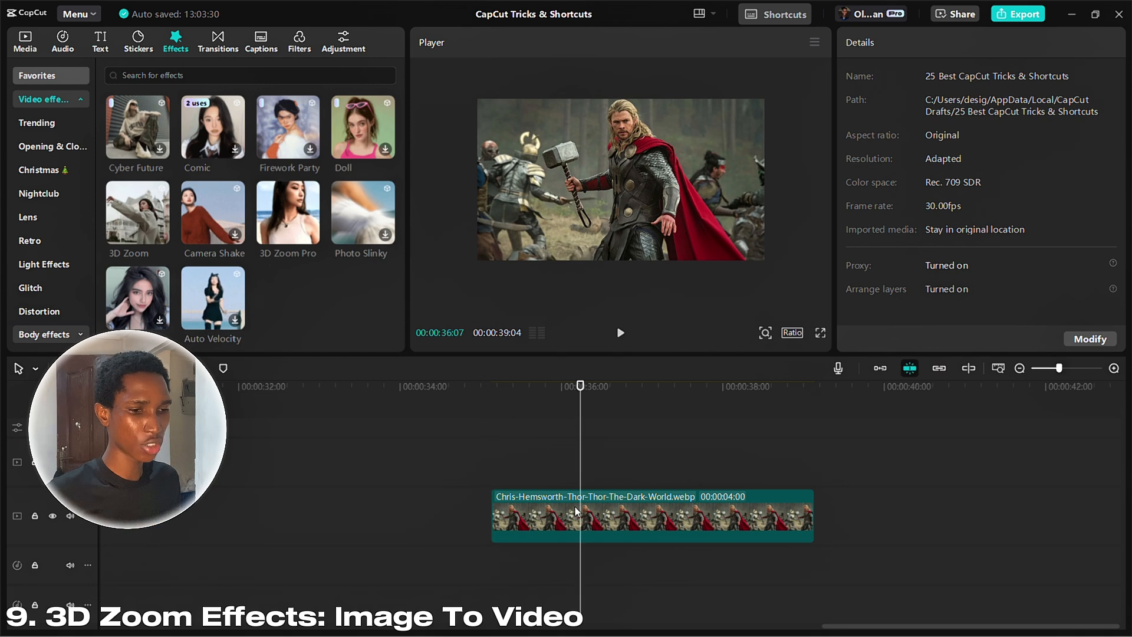
click(566, 522)
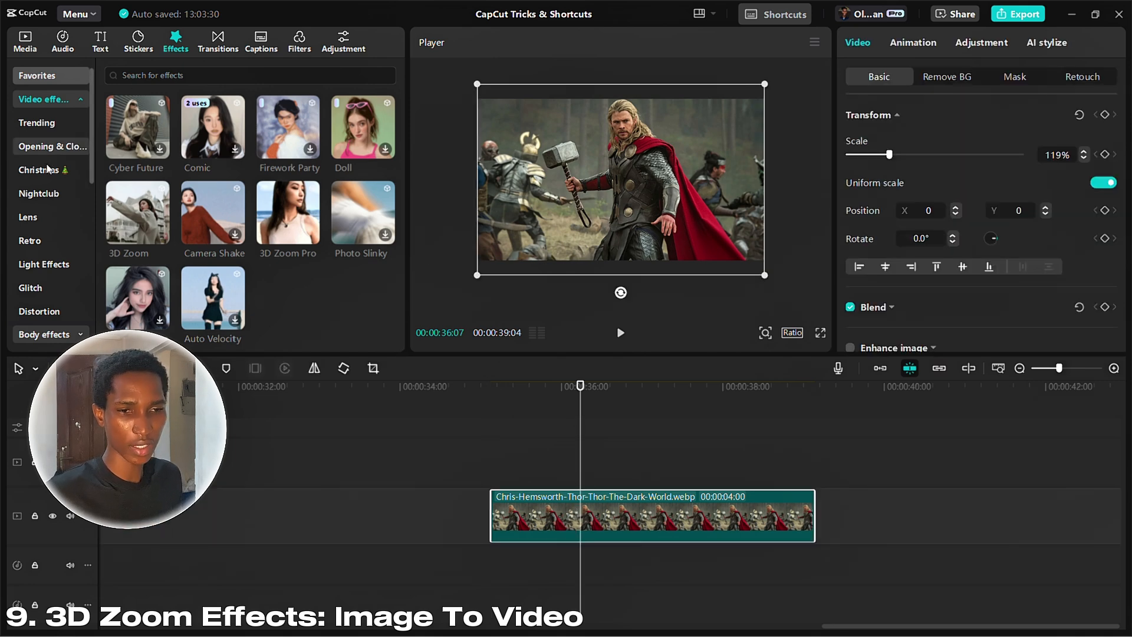
scroll(48, 169, down, 4)
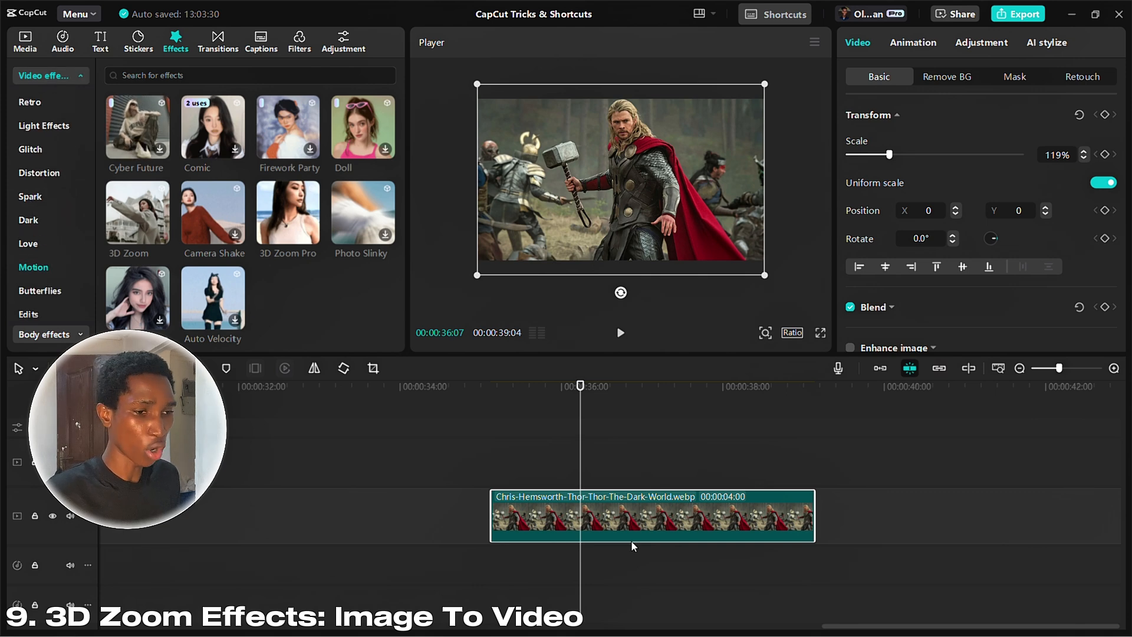
click(1056, 46)
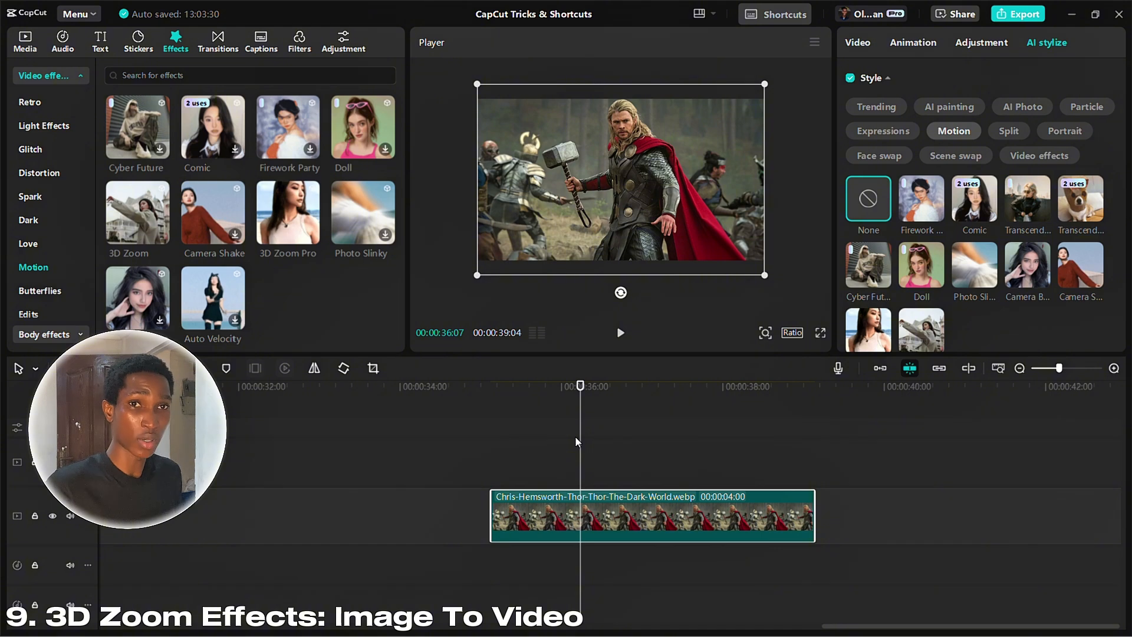
Step: Duplicate the Thor image clip into the empty space before it and select the copy at 00:00:33:09
scroll(567, 501, down, 1)
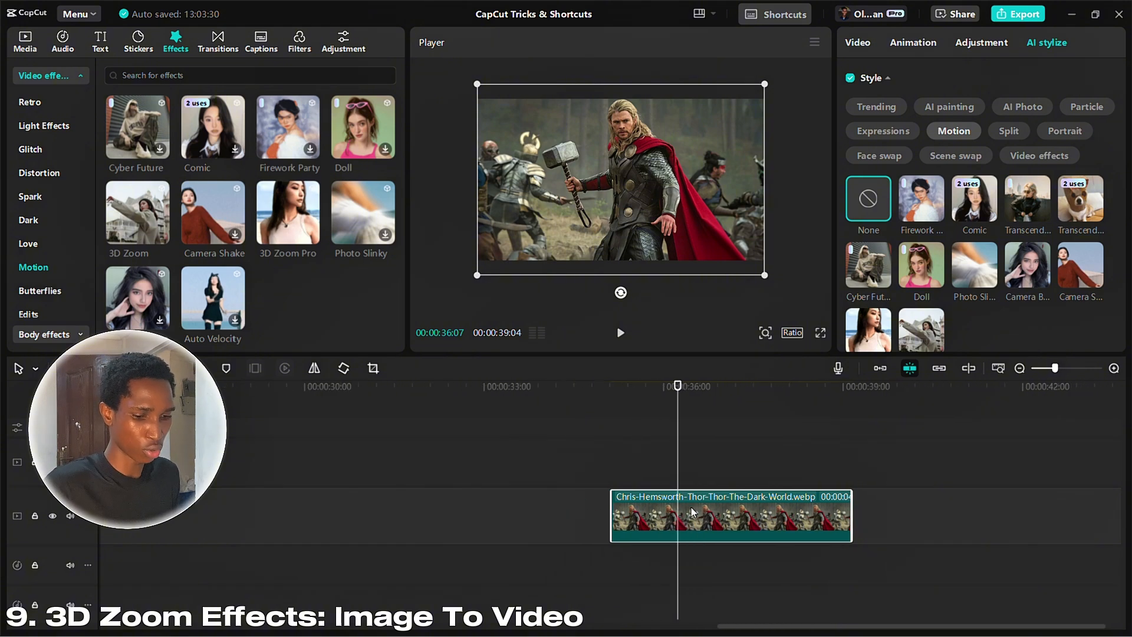
drag(694, 519, 431, 519)
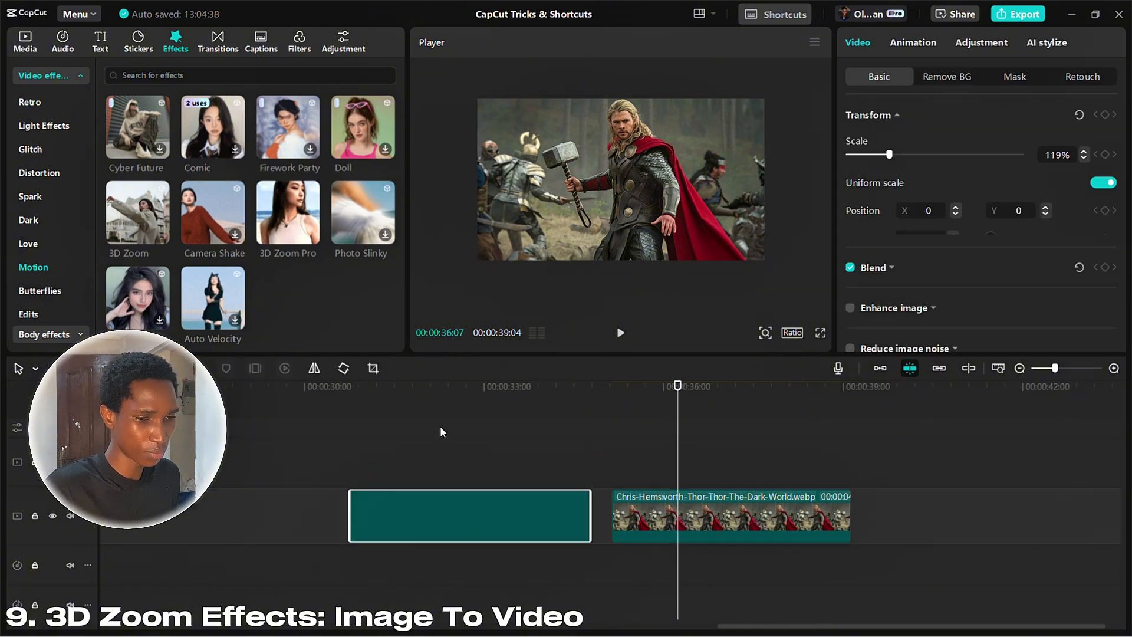
click(463, 405)
click(502, 422)
click(501, 516)
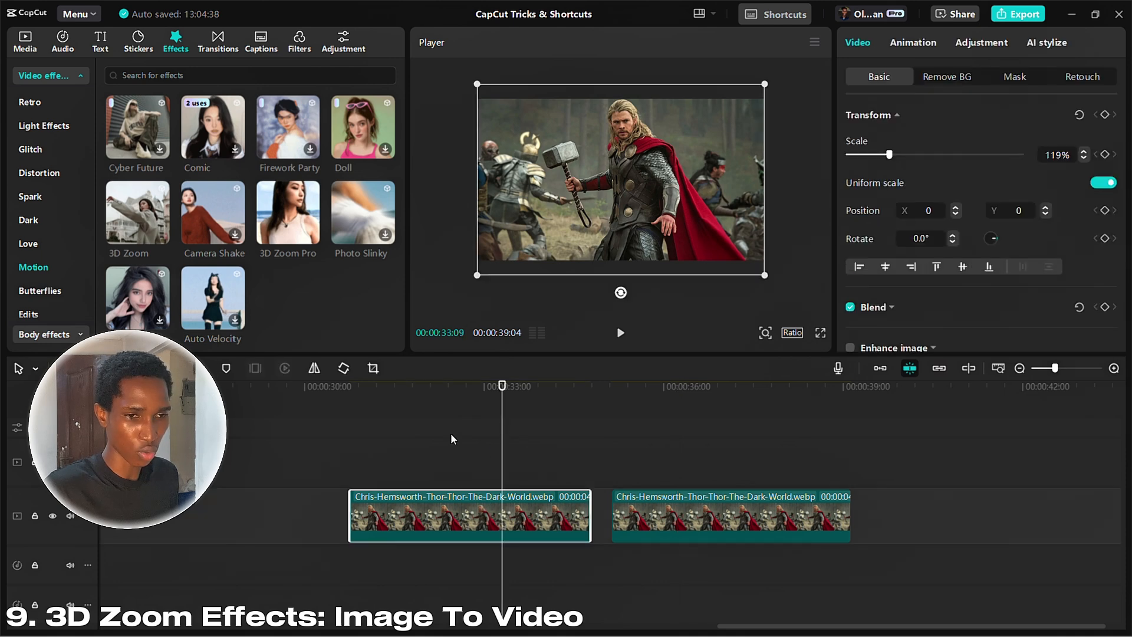
Step: Apply the 3D Zoom Pro effect to the first Thor clip and play it back twice from near its start
drag(281, 200, 479, 513)
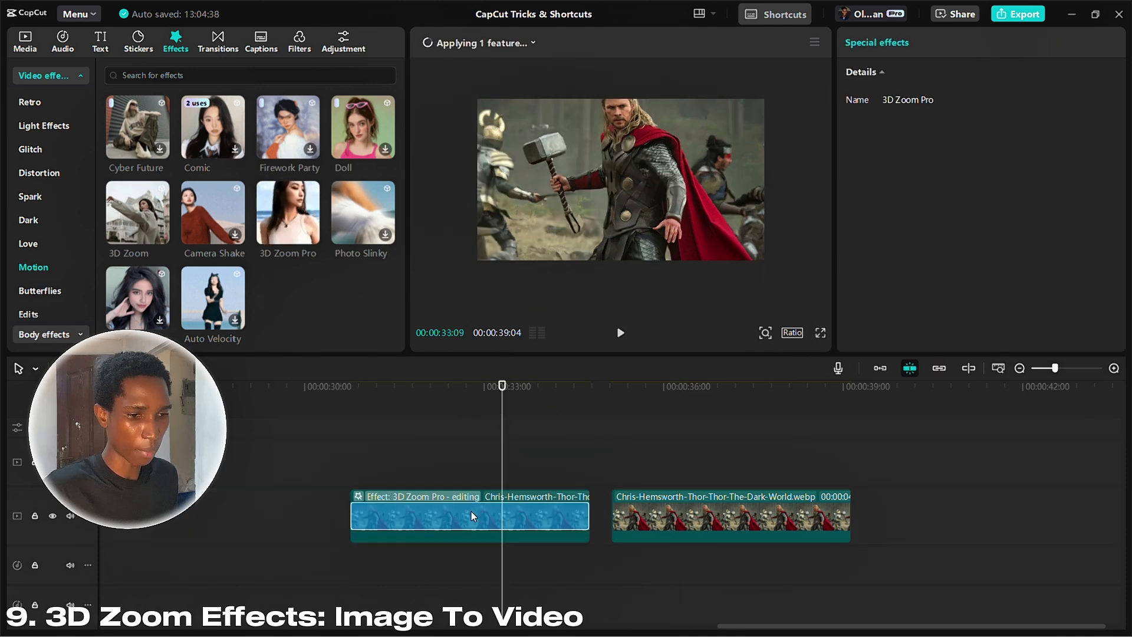
click(353, 402)
key(space)
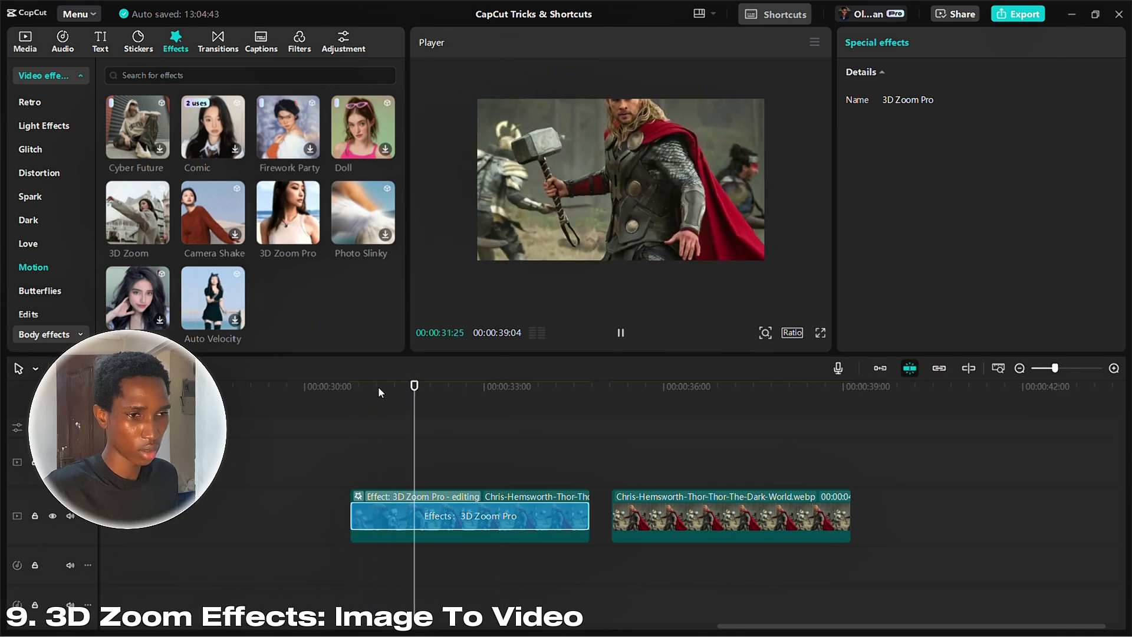
click(655, 420)
click(584, 423)
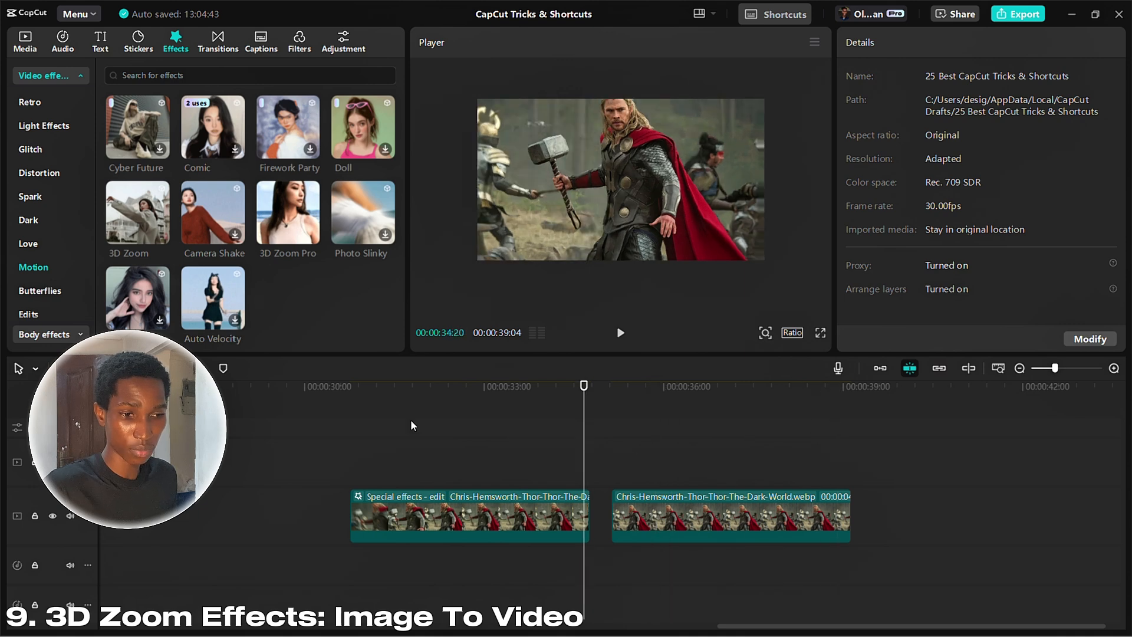
click(375, 425)
key(space)
key(space)
Step: Apply the 3D Zoom effect to the second Thor clip and play it from the clip's start
mouse_move(139, 207)
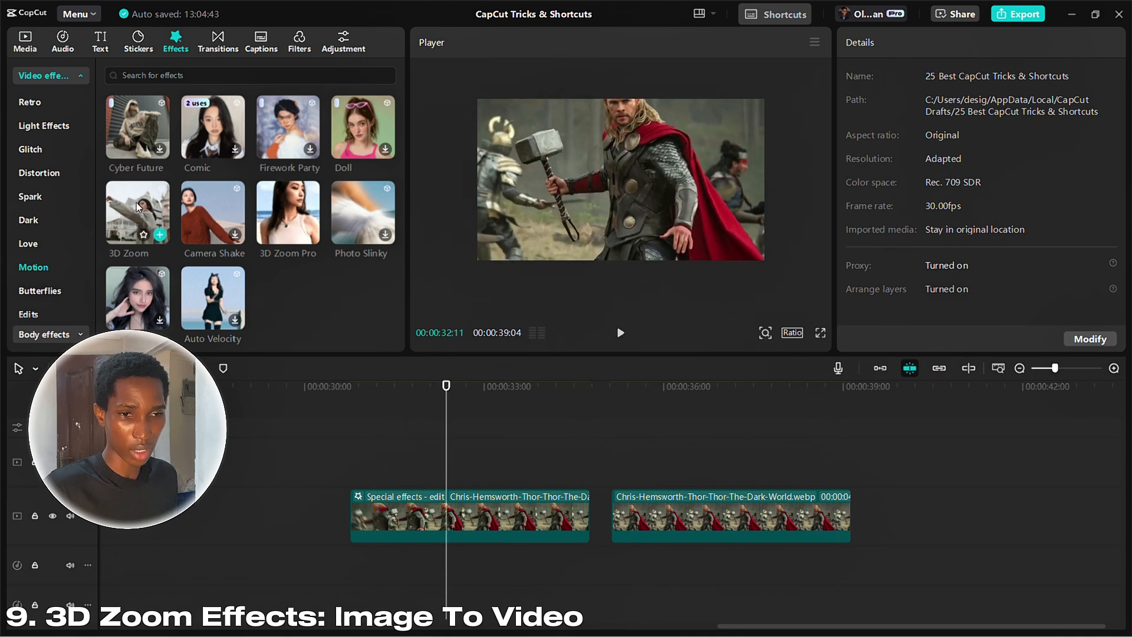
drag(139, 207, 684, 504)
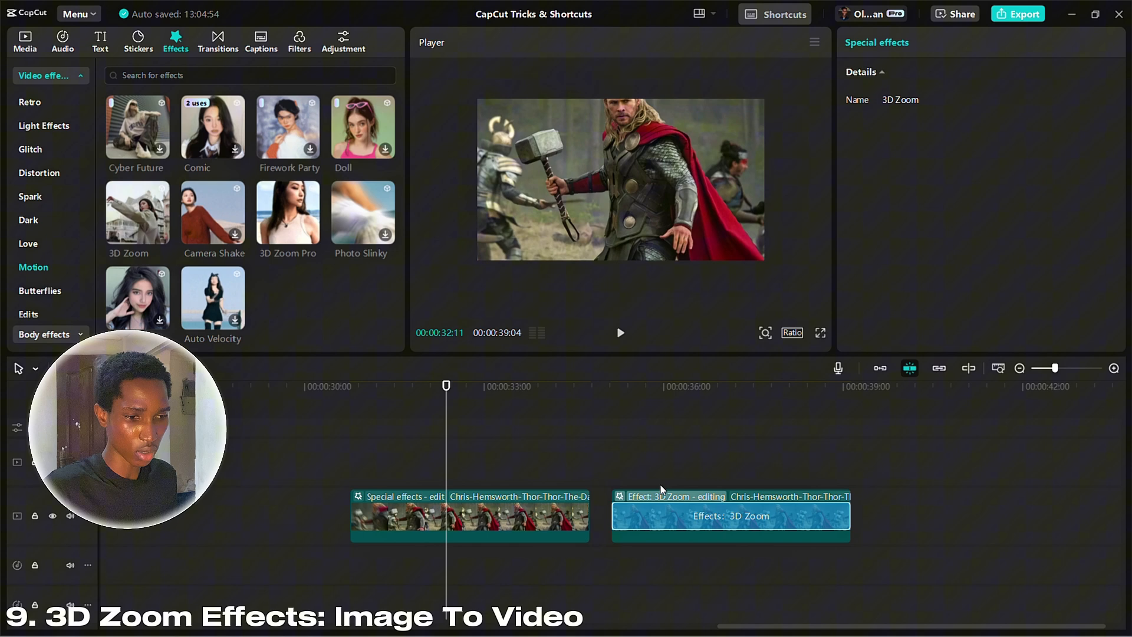
click(613, 413)
key(space)
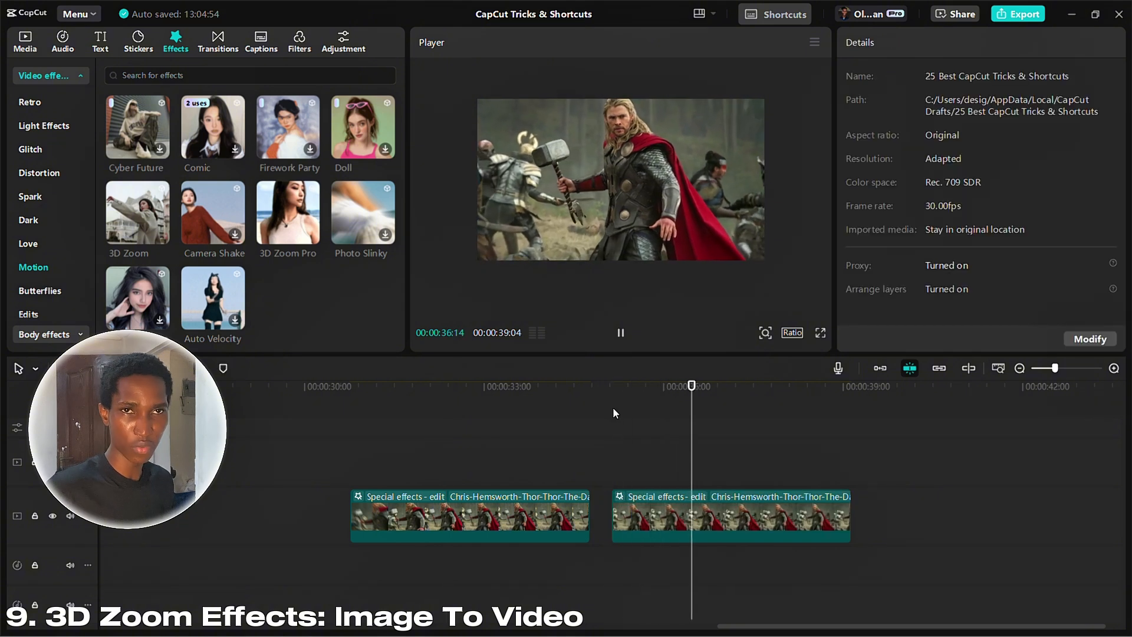
key(space)
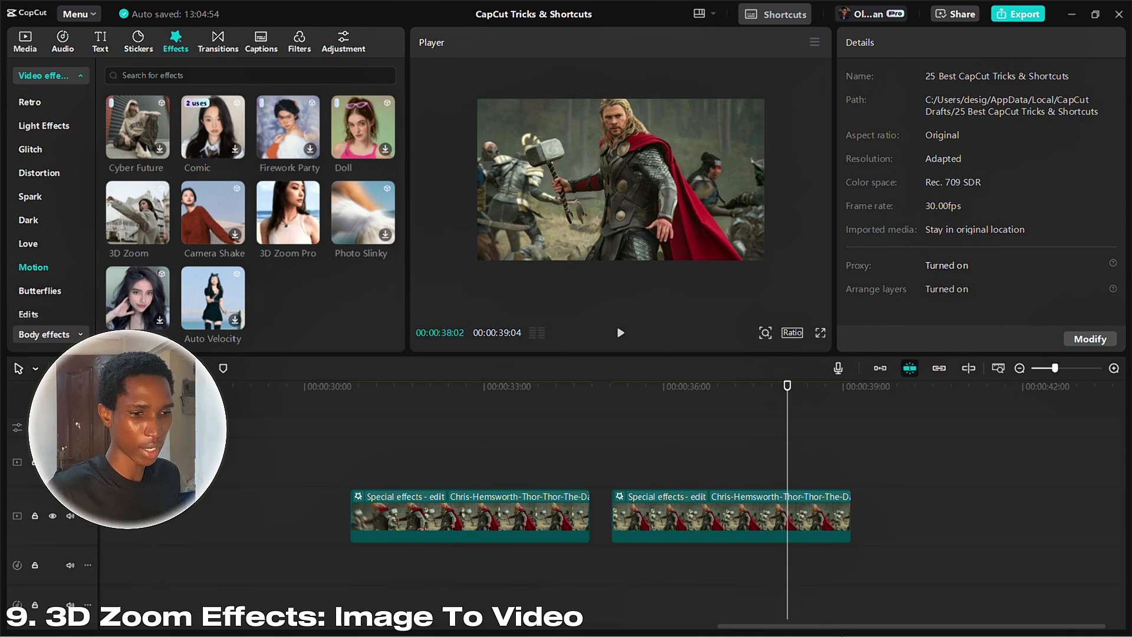
Step: Select the second Thor clip and open its AI stylize settings
click(757, 528)
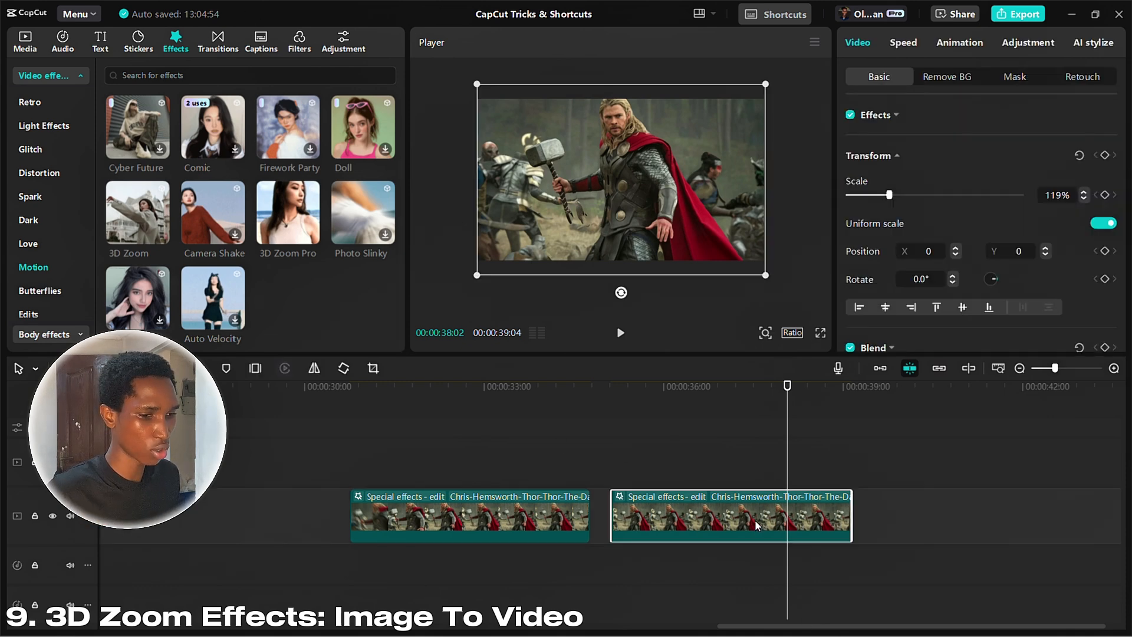
click(1098, 42)
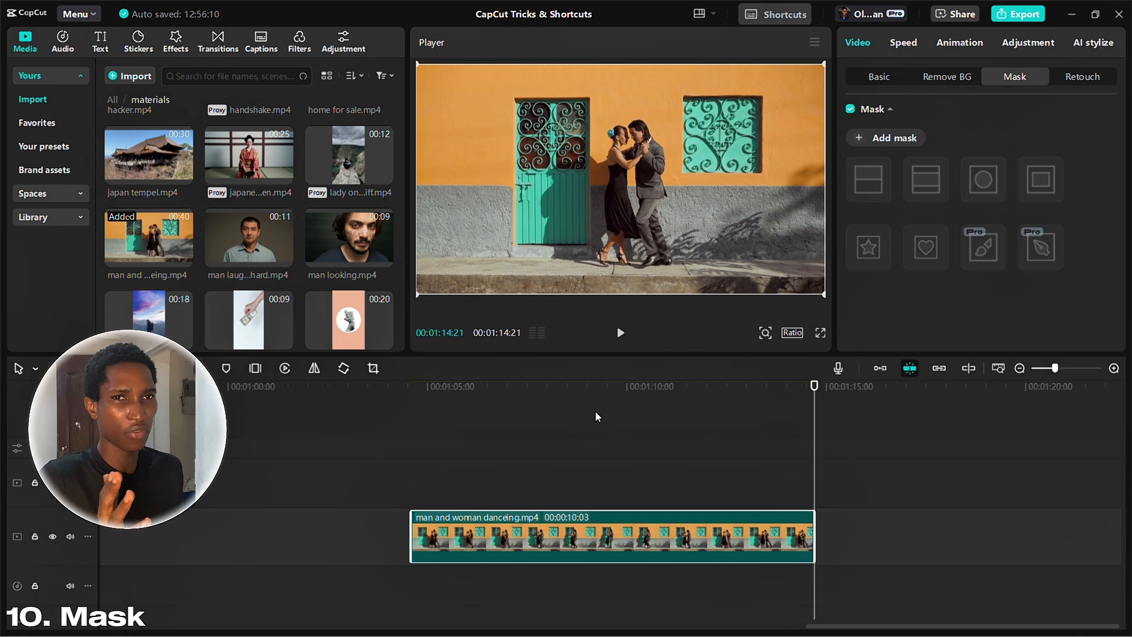
Step: Place man looking.mp4 on the track above the dancing couple clip, aligned to its start, and move the playhead to 00:01:05:14
click(531, 423)
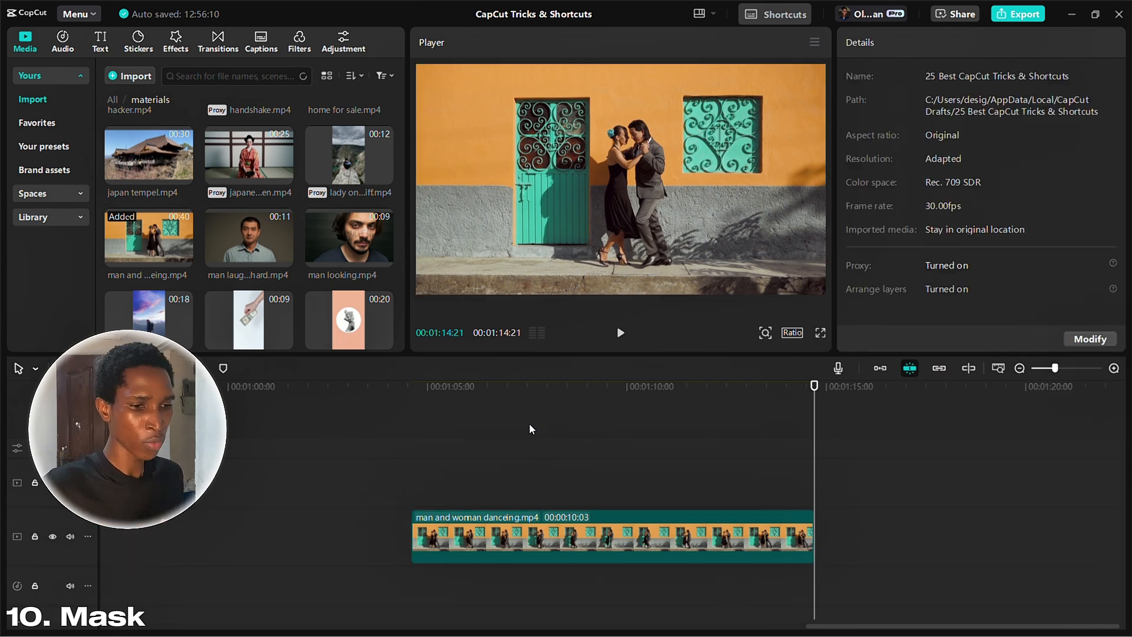
click(500, 390)
mouse_move(498, 400)
mouse_down()
mouse_move(430, 390)
mouse_move(492, 391)
mouse_up()
drag(342, 233, 408, 484)
click(445, 413)
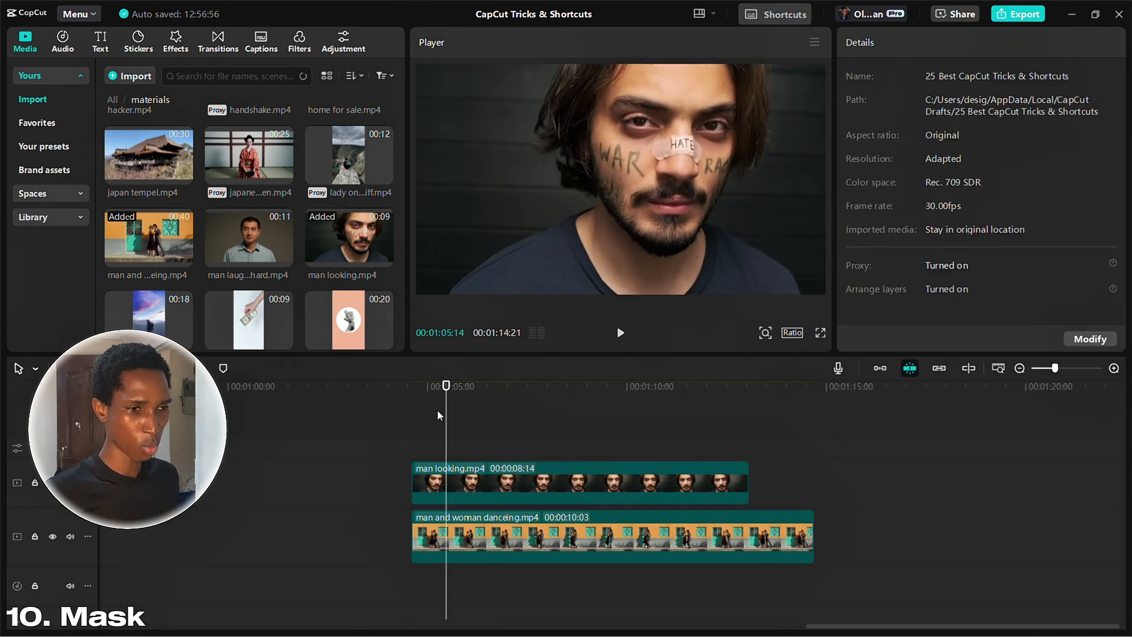
Step: Add a Circle mask to the man looking.mp4 clip and widen and heighten it to take in most of his face
click(491, 497)
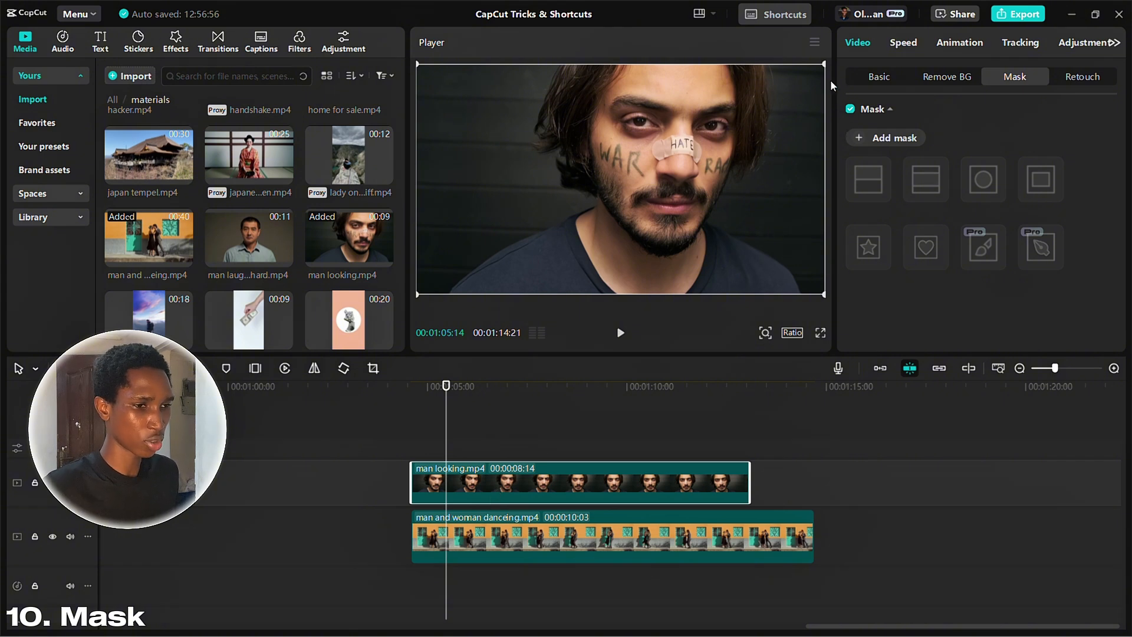
click(887, 78)
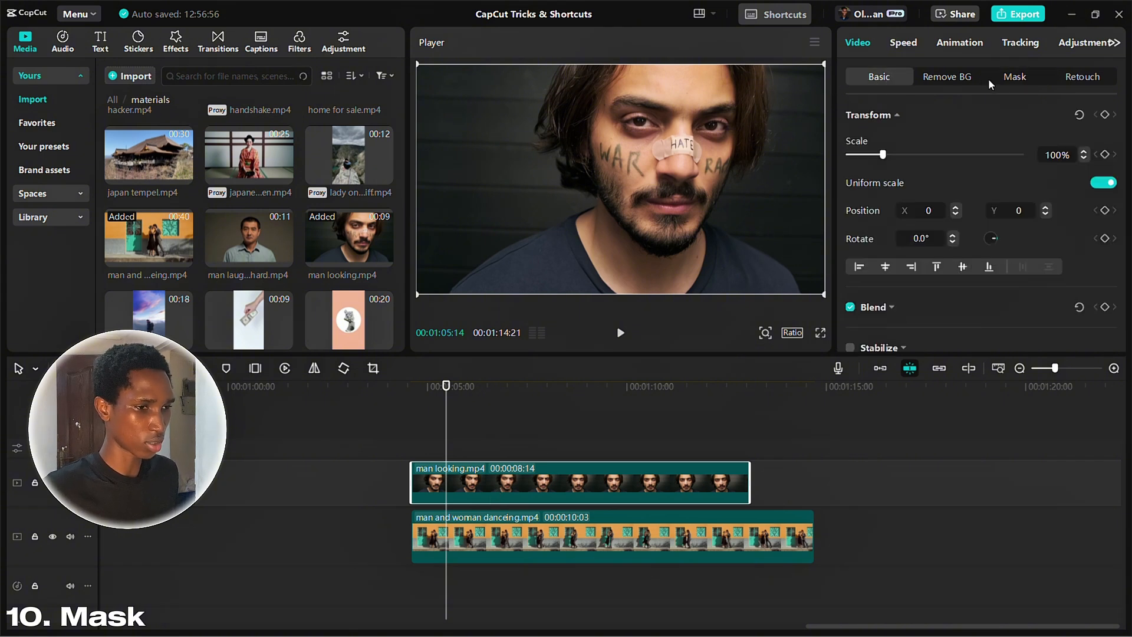
click(1017, 79)
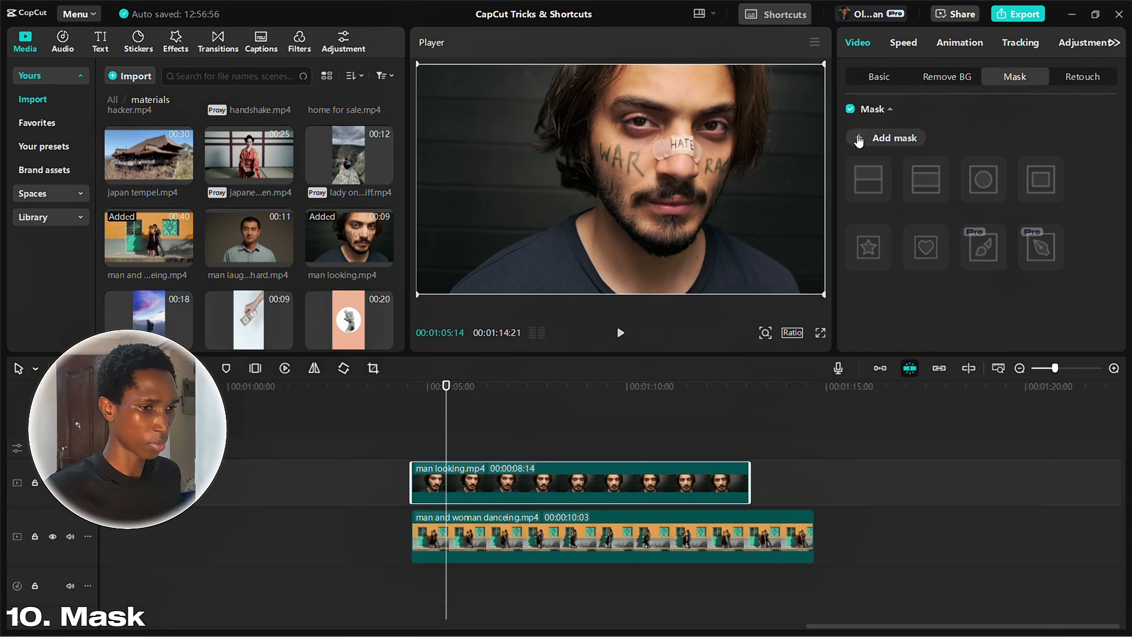
click(859, 140)
click(984, 186)
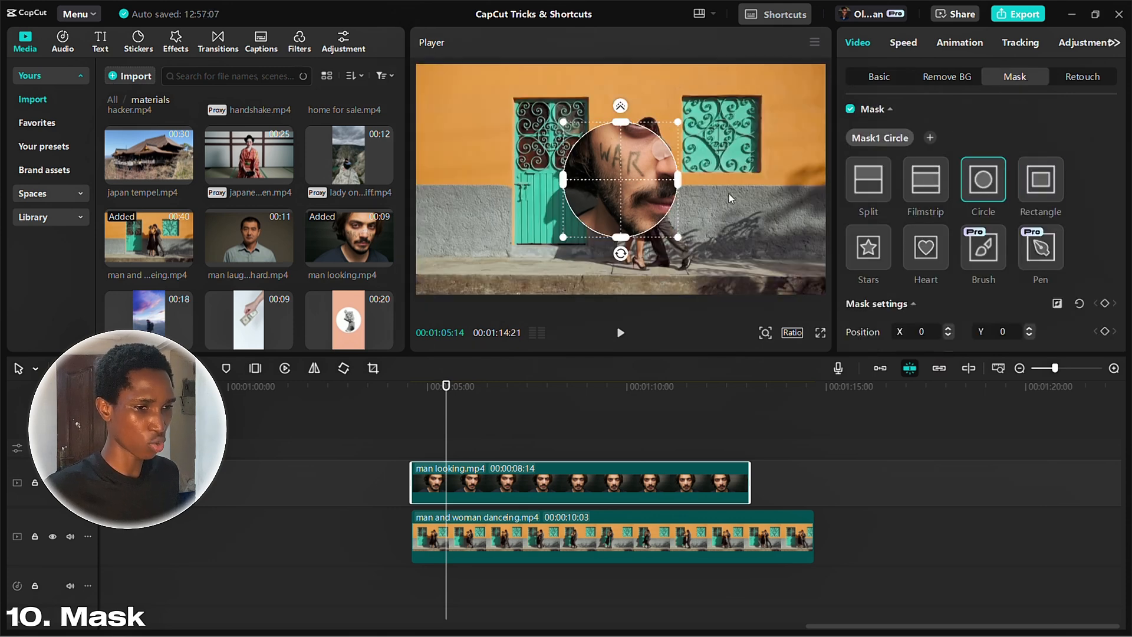
drag(683, 177, 718, 180)
drag(623, 122, 621, 74)
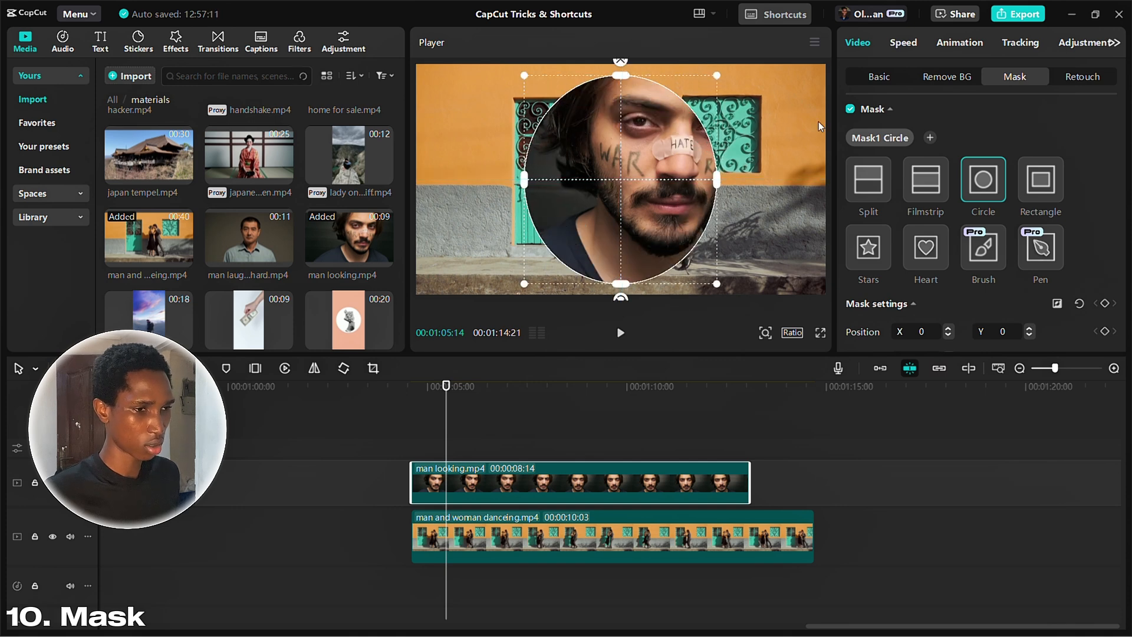
Step: Widen the Circle mask on man looking.mp4 to about 767, centre it at about X 103, and set its feather to 5
drag(662, 191, 783, 183)
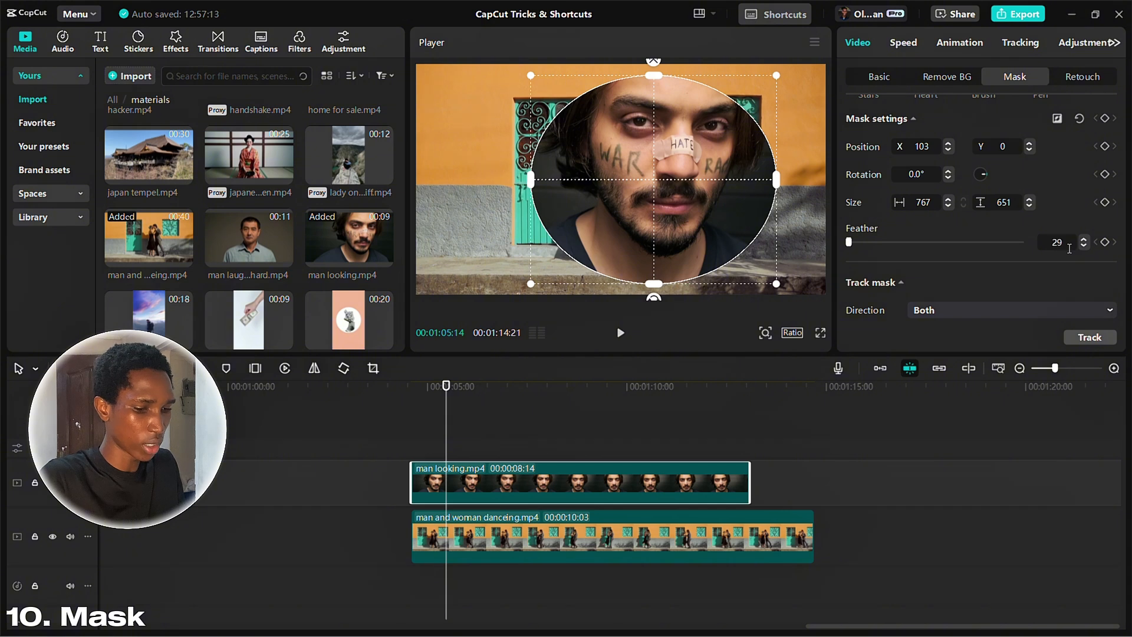
key(Return)
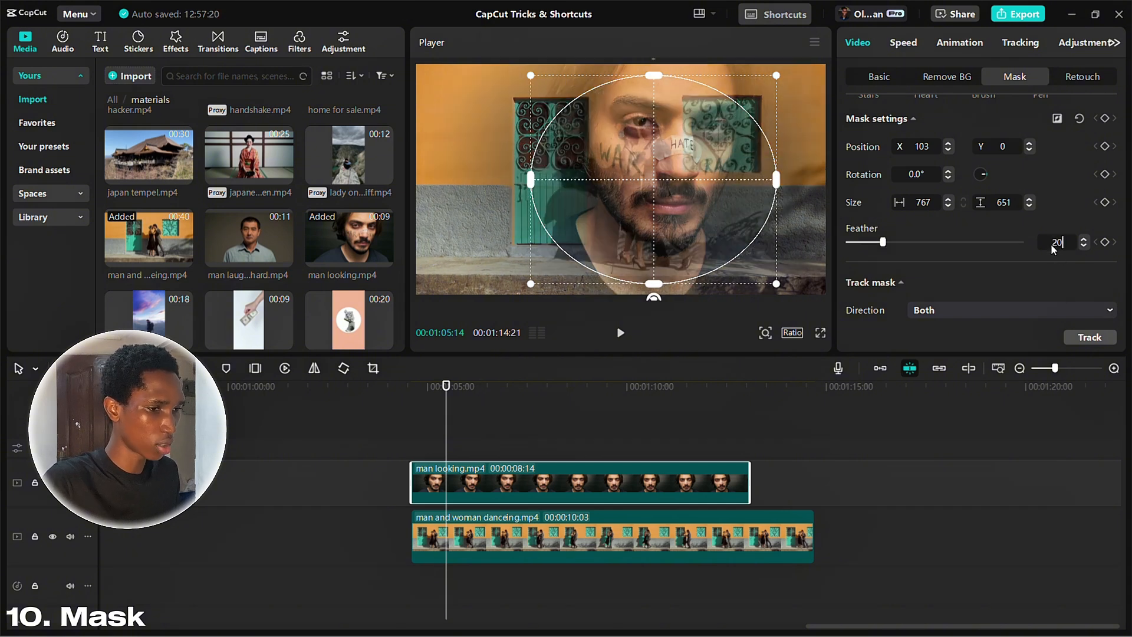
key(BackSpace)
key(BackSpace)
text(5)
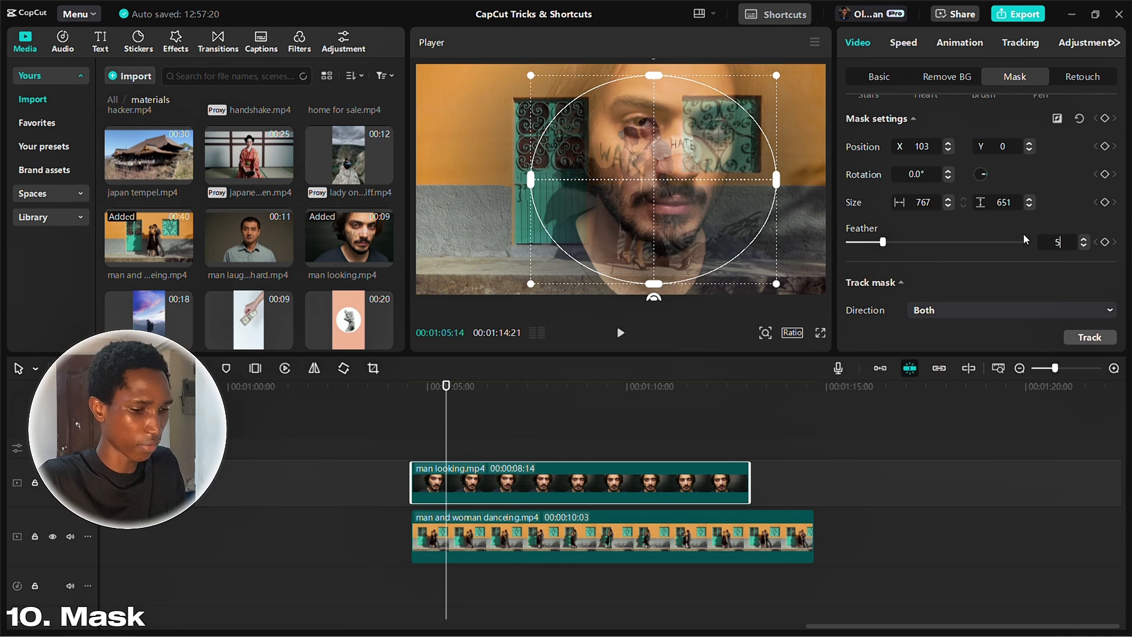
key(Return)
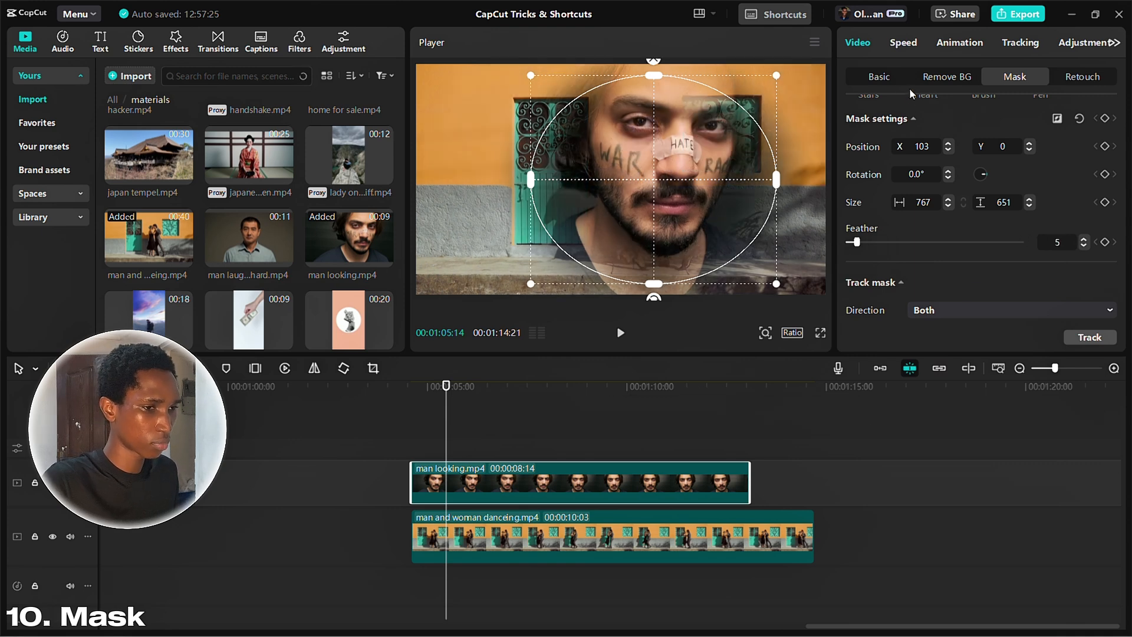
Step: Scale man looking.mp4 down to about 46% and move it to about X -1381 beside the dancing couple
click(897, 77)
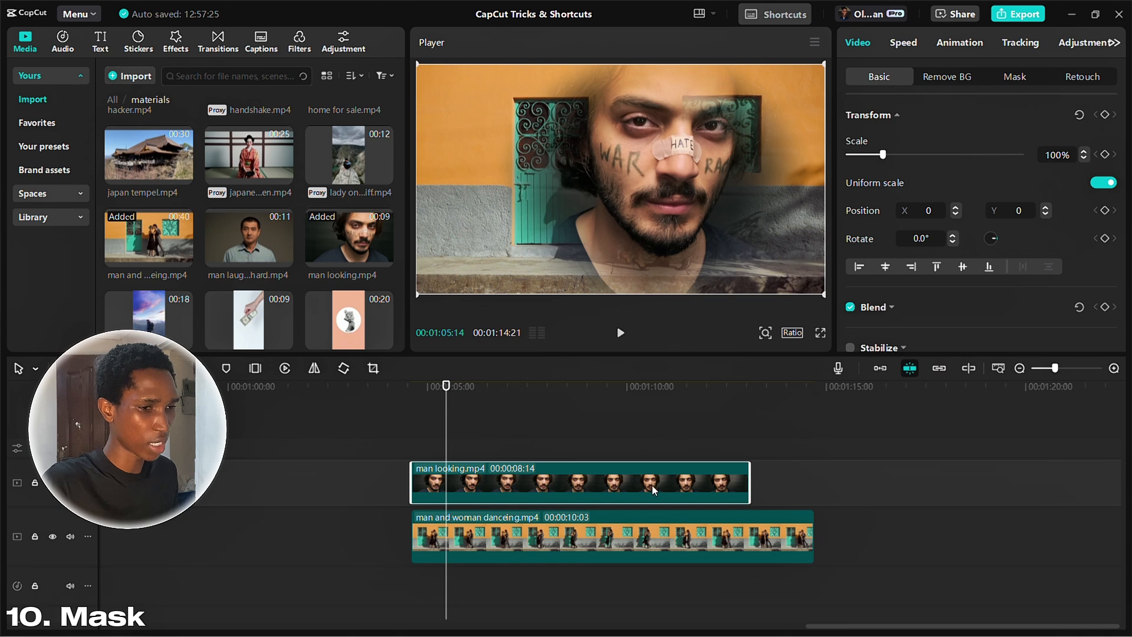
scroll(761, 206, down, 2)
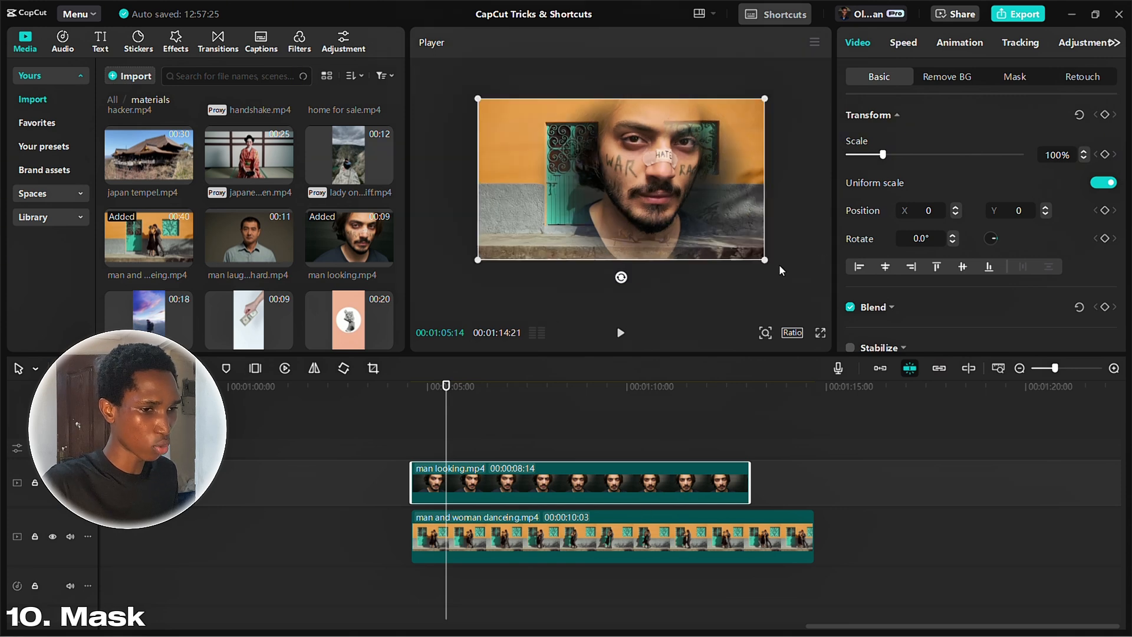
drag(767, 260, 562, 198)
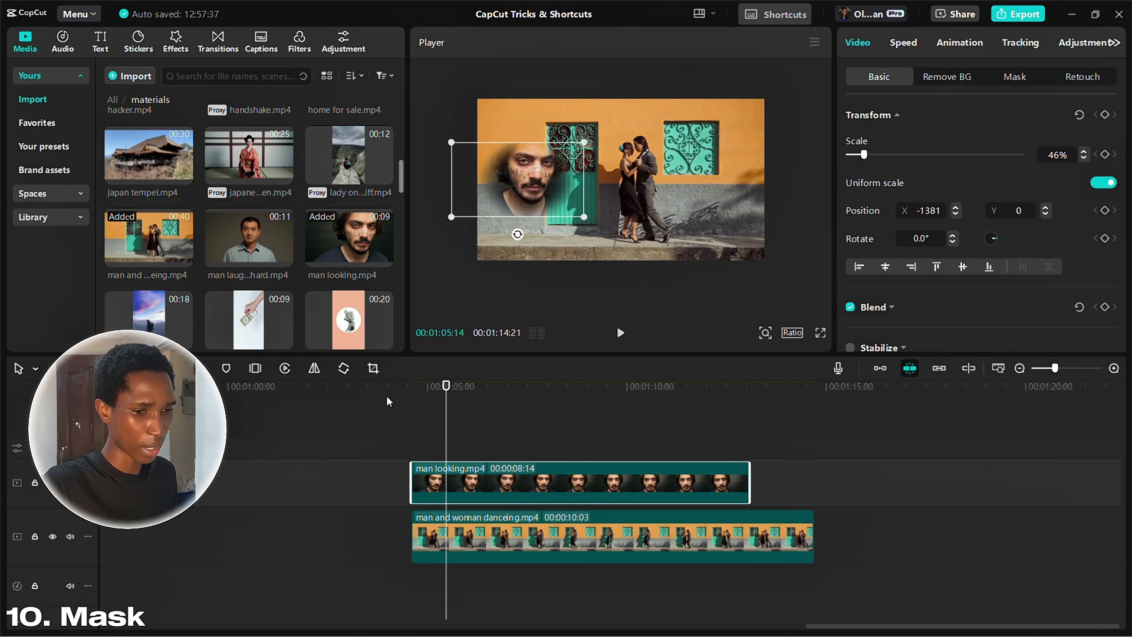
Step: Play the masked composite from the start of the clips, pause it, and move the playhead to 00:01:08:24
click(410, 400)
click(450, 426)
click(406, 400)
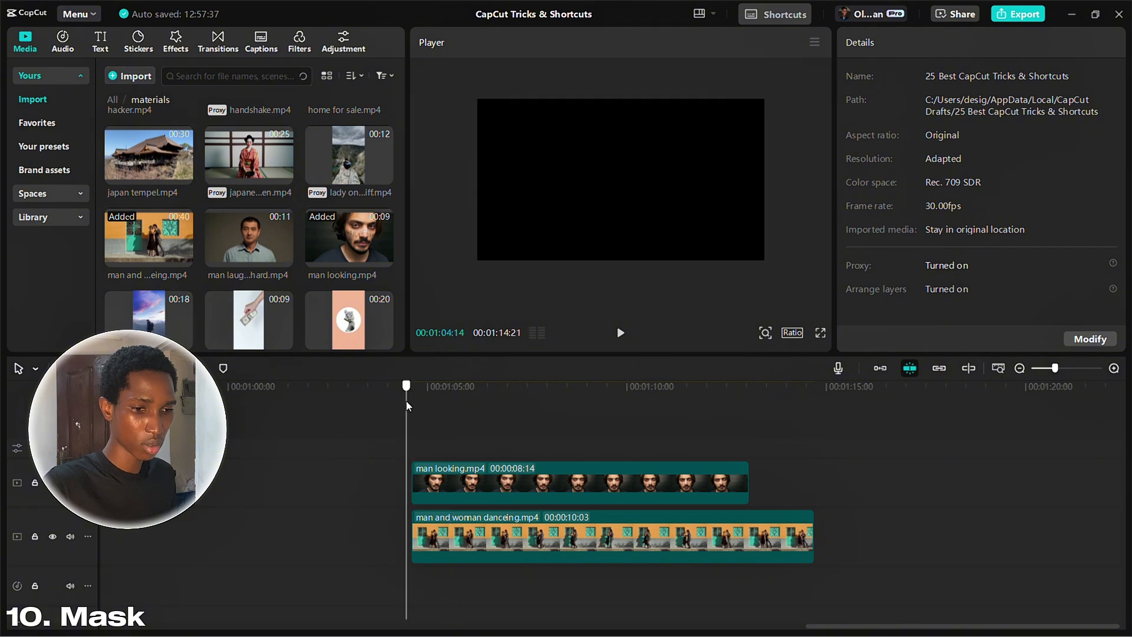
click(418, 400)
key(space)
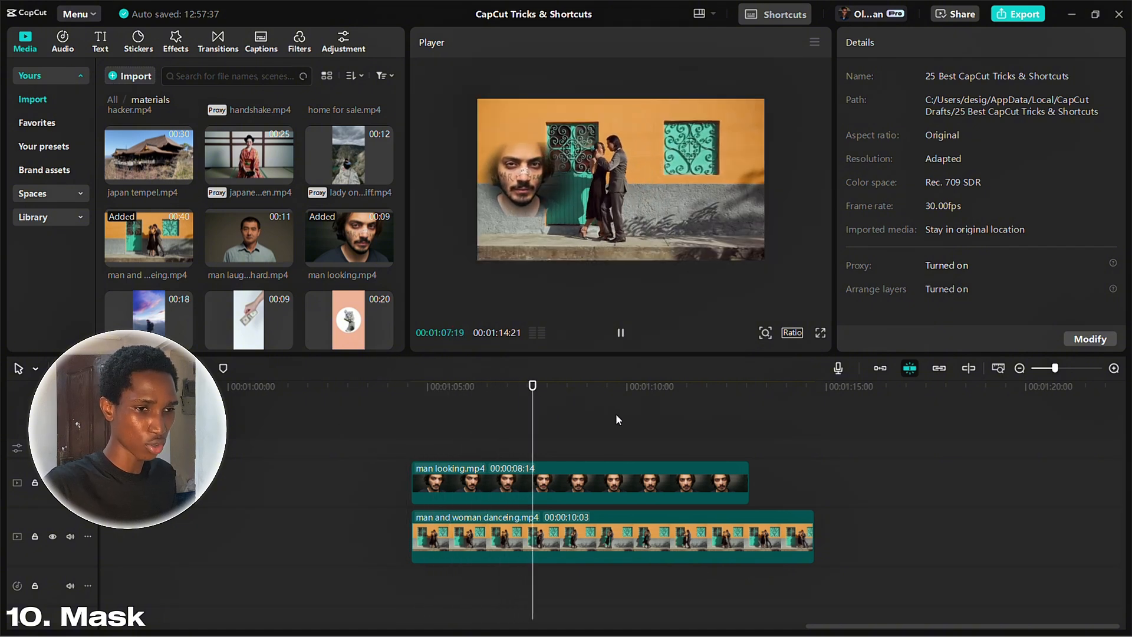
key(space)
click(579, 420)
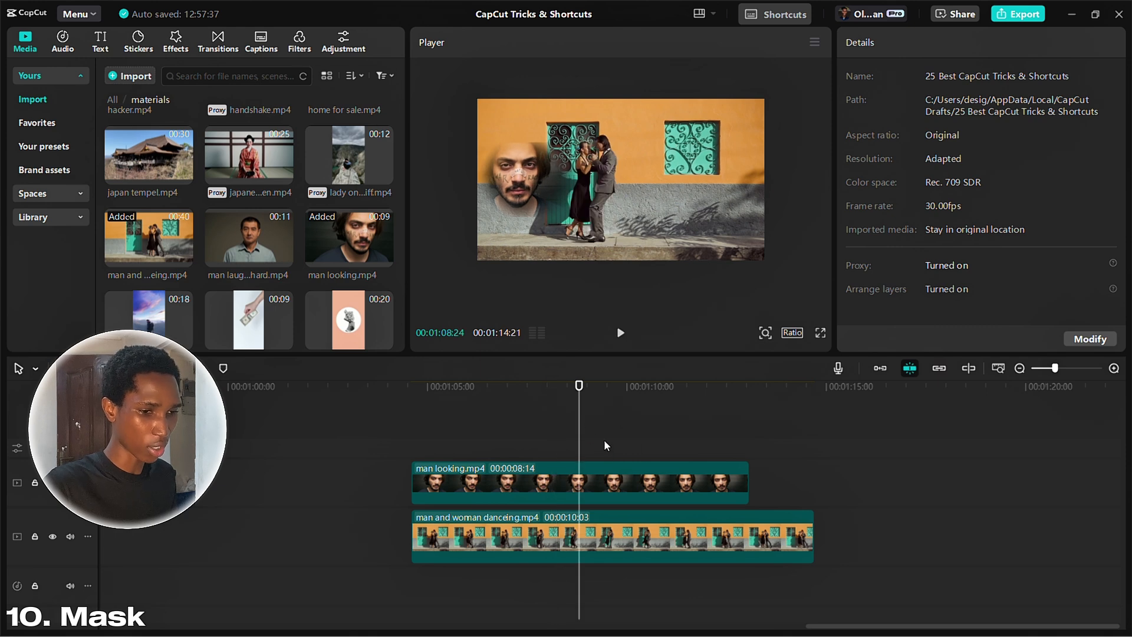
Step: Trim the ends of both the man looking and dancing couple clips to 00:01:09:25
click(615, 490)
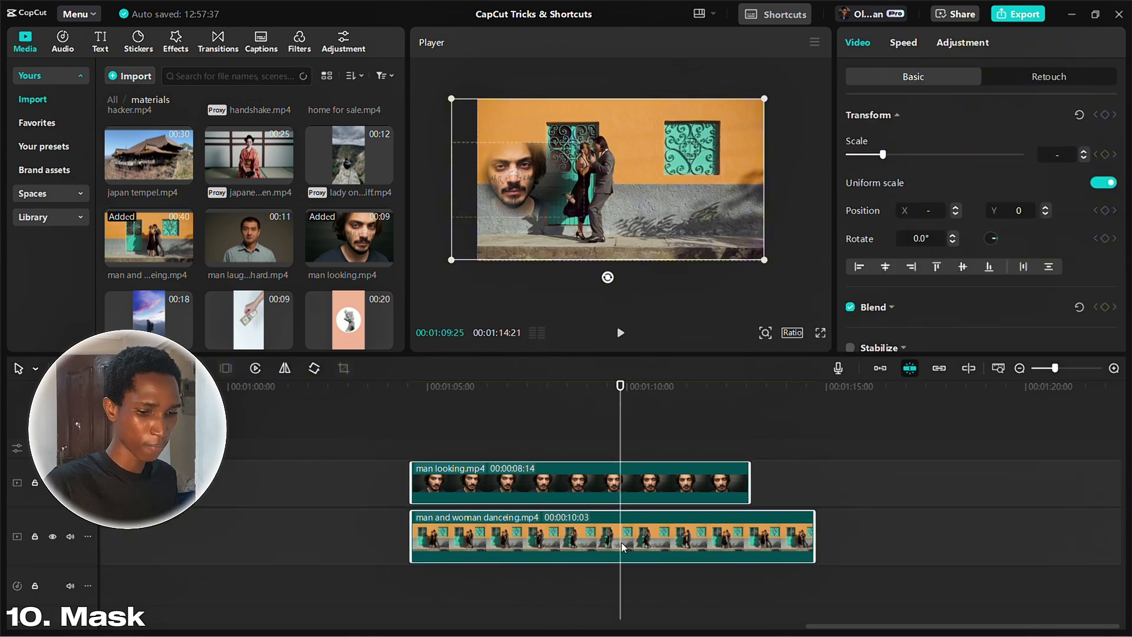
key(w)
click(720, 425)
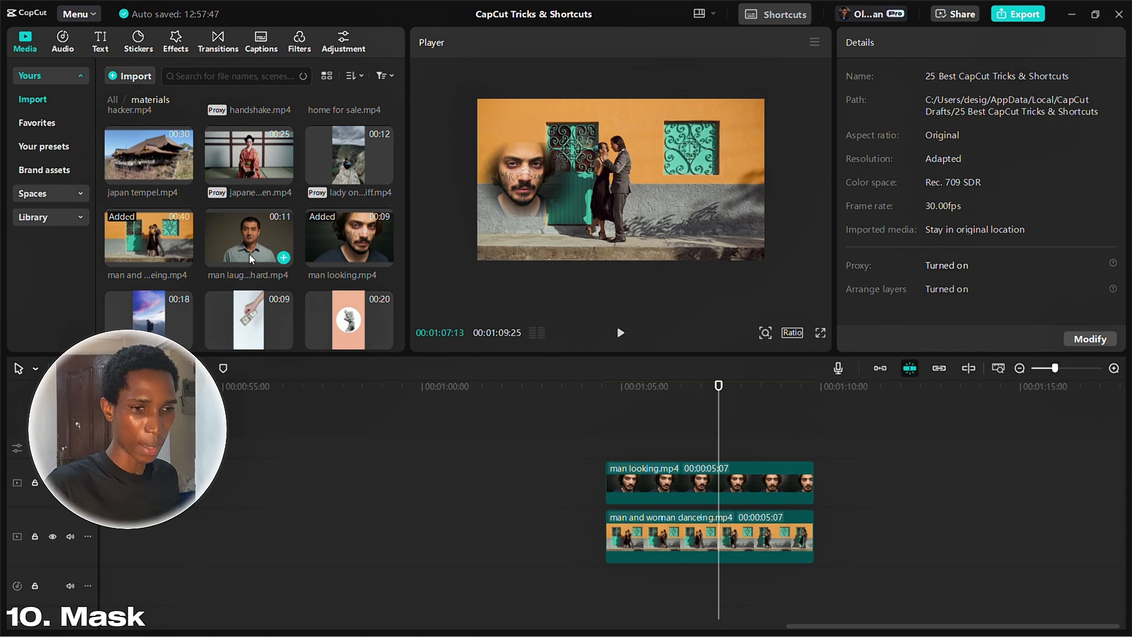
Step: Add japan tempel.mp4 on a track above the other clips, aligned to their start, and trim its end to 00:01:09:25
drag(146, 161, 608, 446)
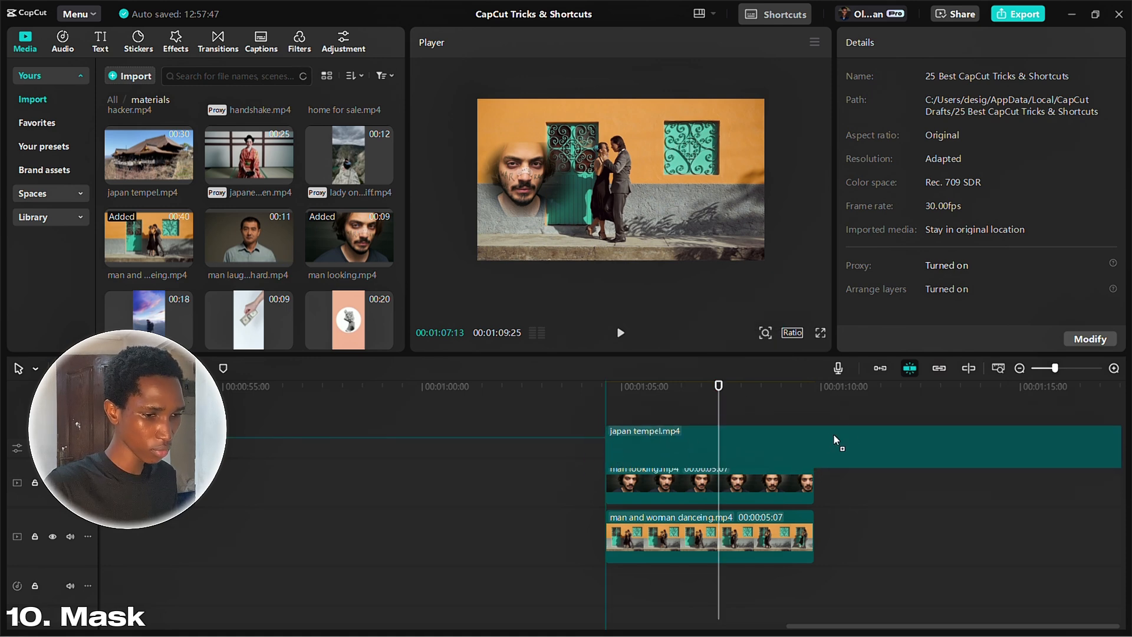
click(818, 398)
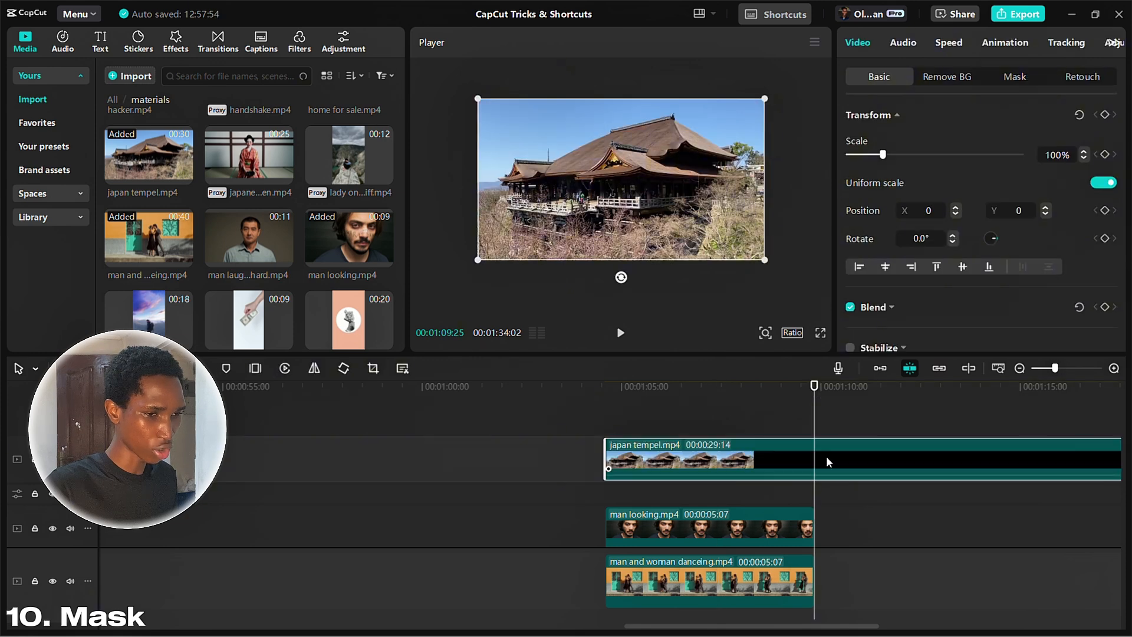
key(w)
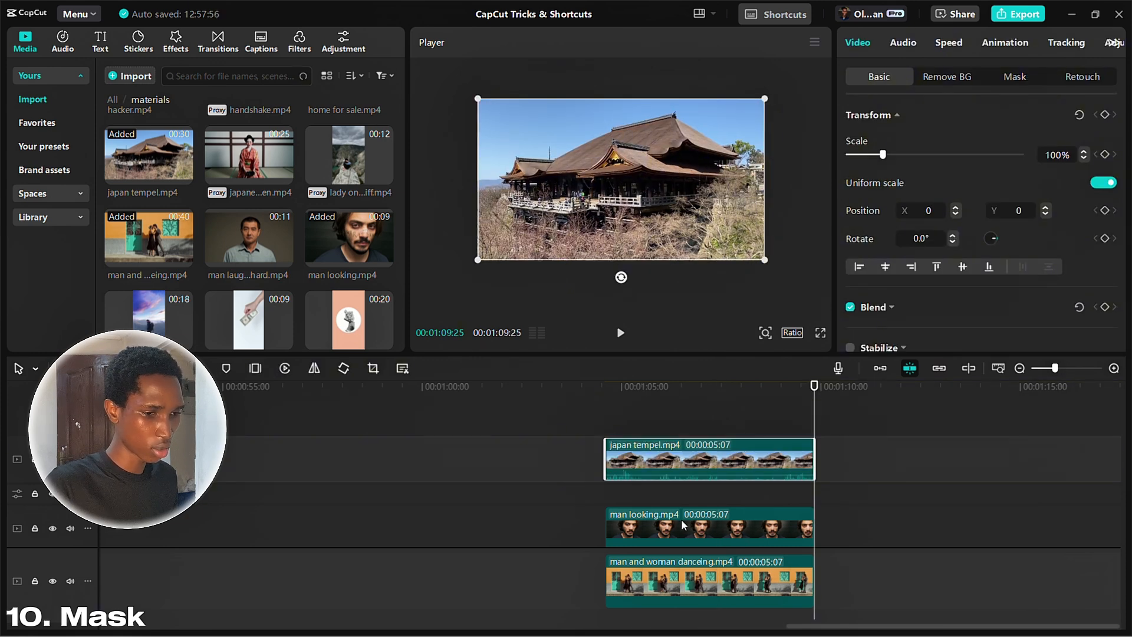
Step: Move the dancing couple clip to the top track and japan tempel.mp4 to the main track, and place the playhead at 00:01:06:26
drag(646, 443, 691, 518)
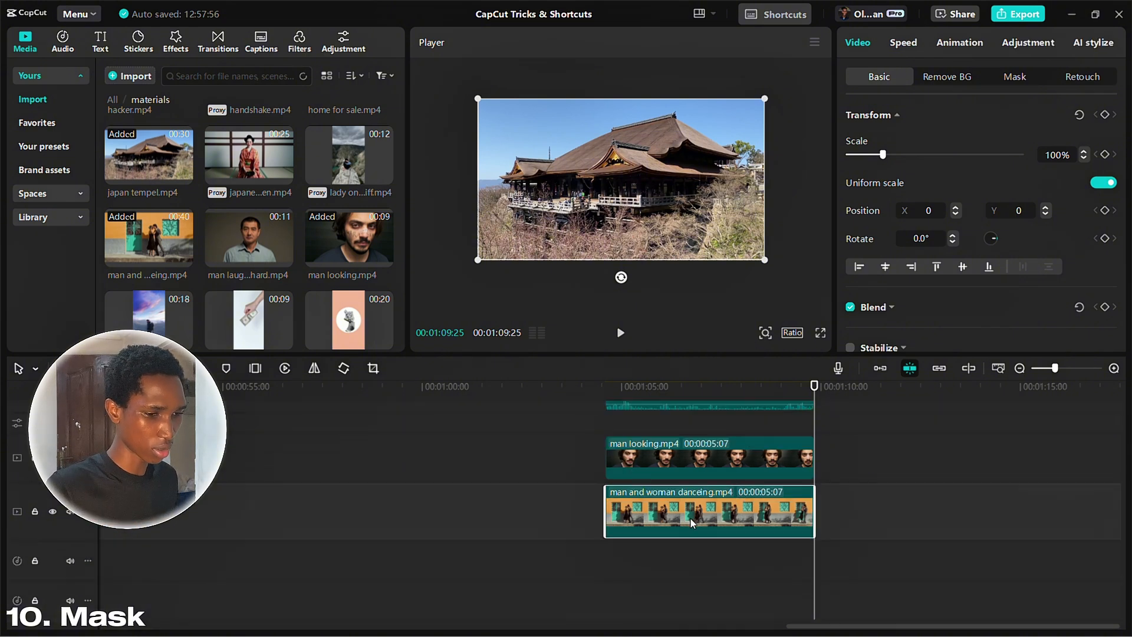
drag(703, 566, 695, 540)
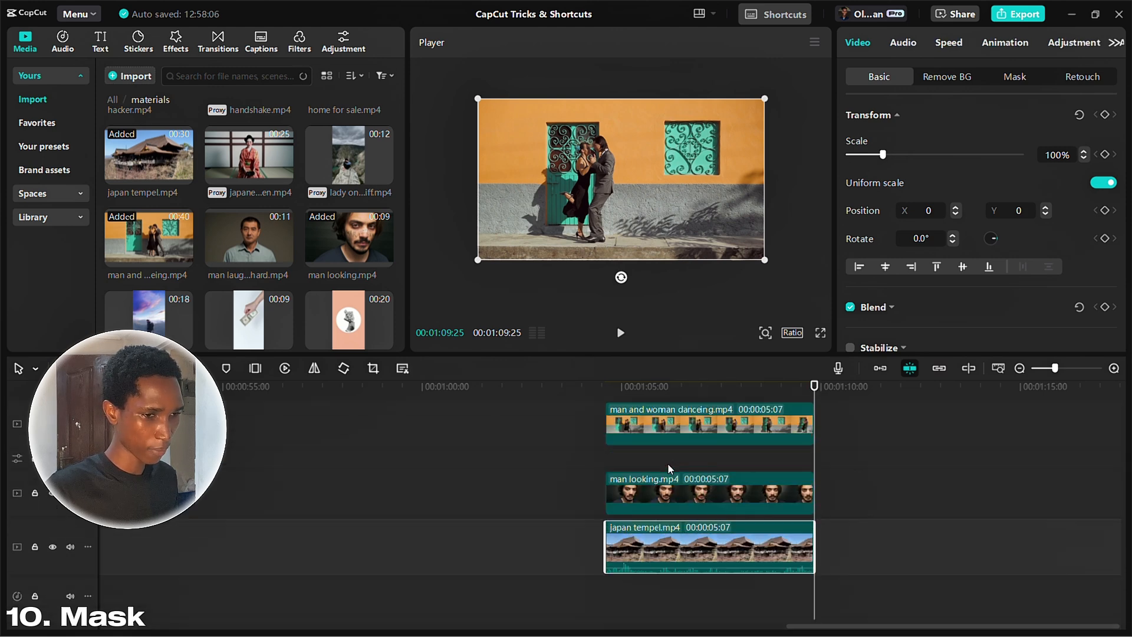
click(697, 462)
Step: Add a Rectangle mask to the dancing couple clip, sized about 916 by 502, with a feather of 7
click(735, 415)
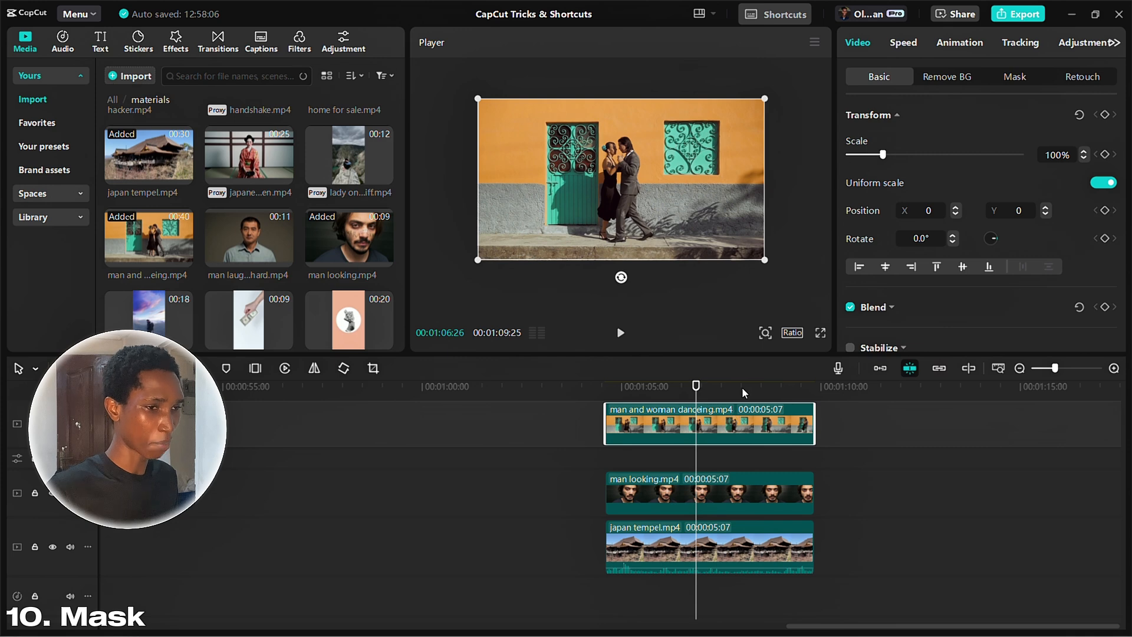
click(1015, 77)
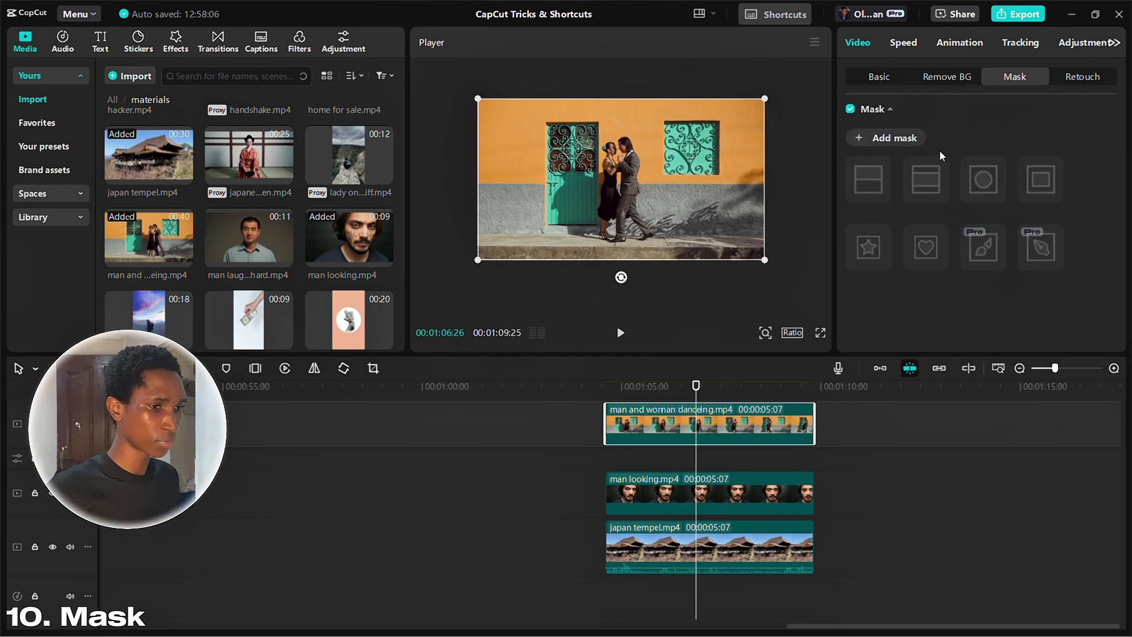
click(866, 141)
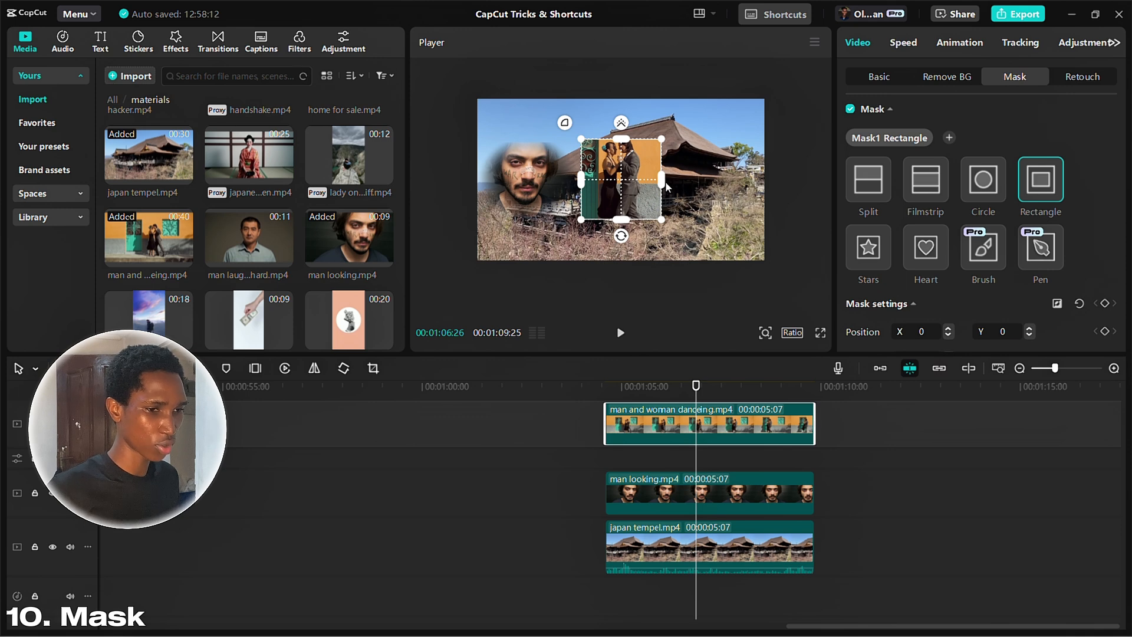
drag(663, 182, 727, 189)
scroll(964, 221, down, 5)
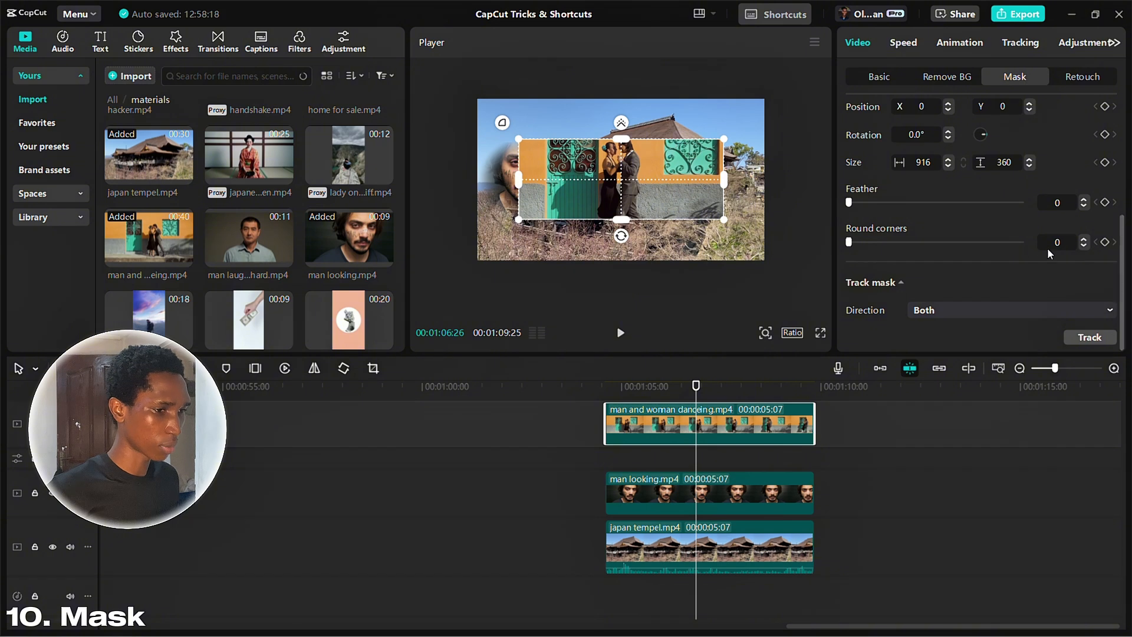
drag(853, 208, 861, 209)
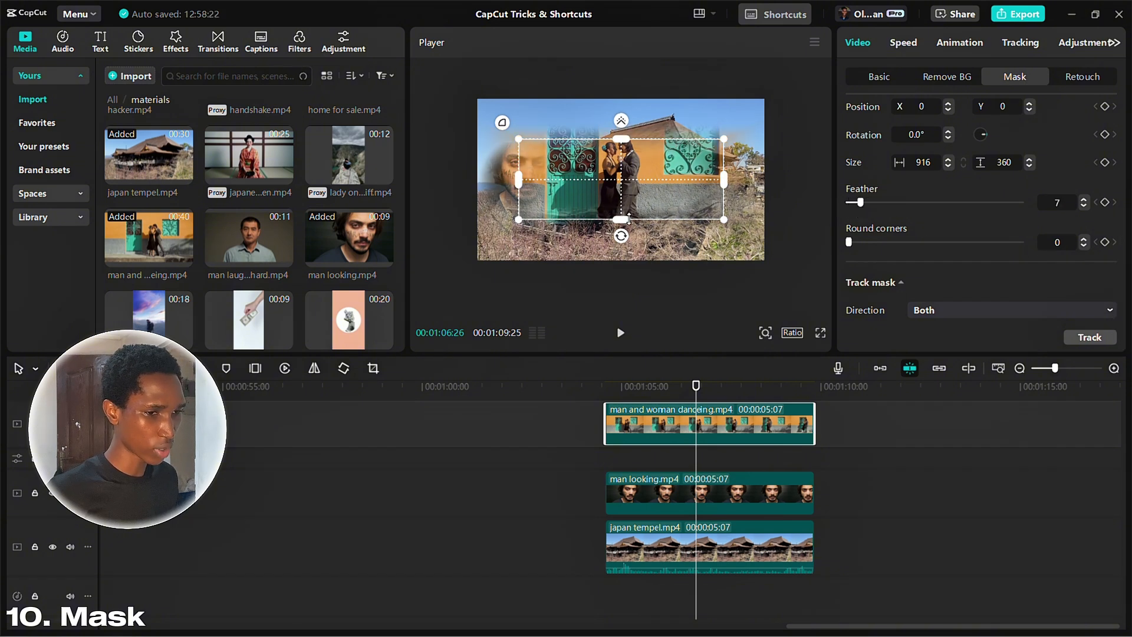
drag(629, 220, 622, 234)
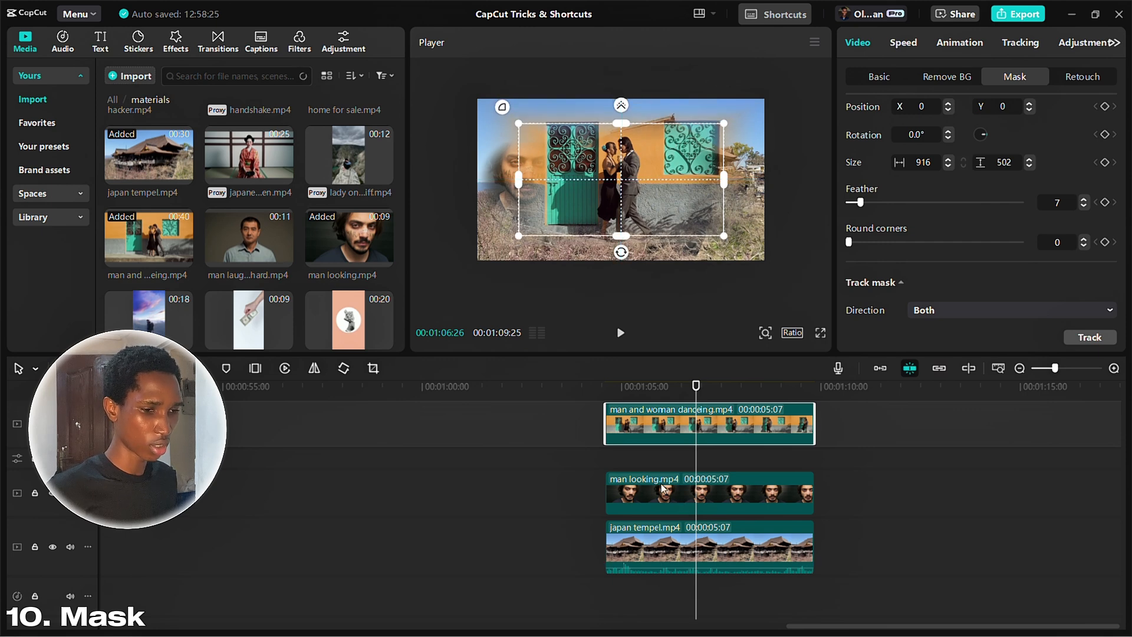
Step: Move man looking.mp4 to the track above the dancing couple clip and view the composite at 00:01:07:03
mouse_move(662, 489)
mouse_down()
mouse_move(673, 437)
mouse_move(667, 473)
mouse_up()
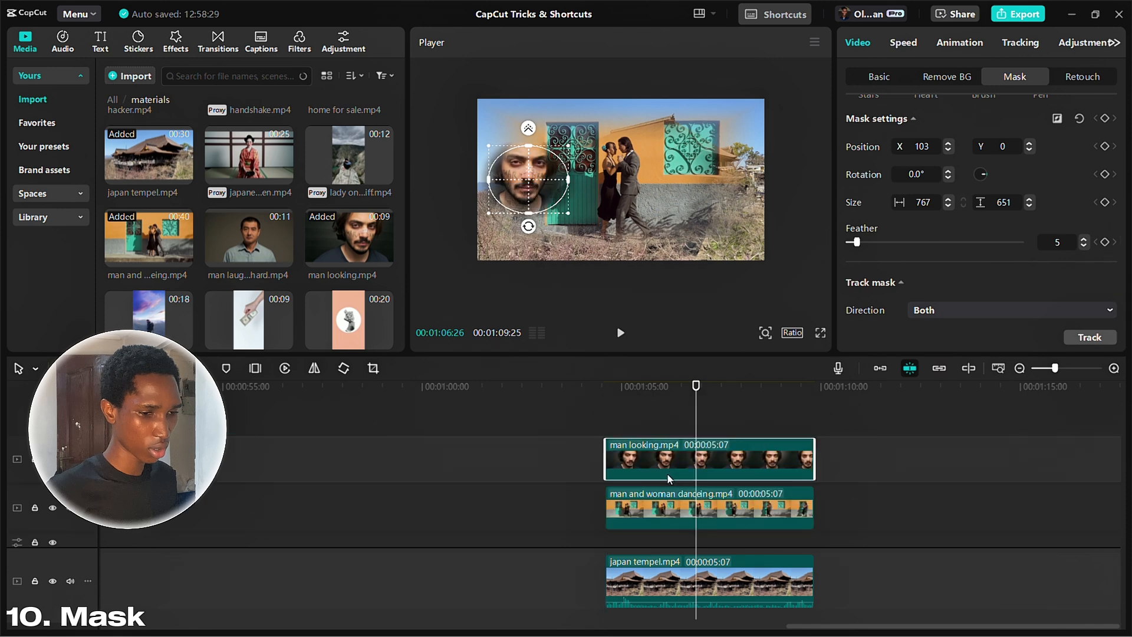
click(657, 412)
drag(620, 410, 706, 410)
scroll(720, 441, down, 1)
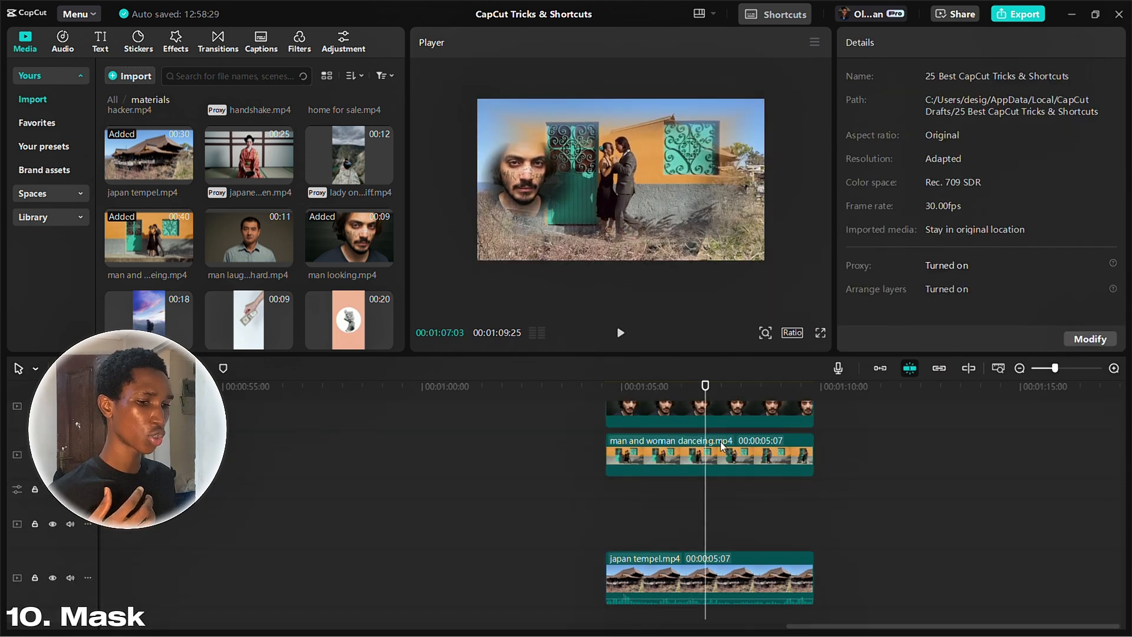
Step: Review the dancing couple clip's Rectangle mask settings and check the three-layer composite at several points in time
click(726, 455)
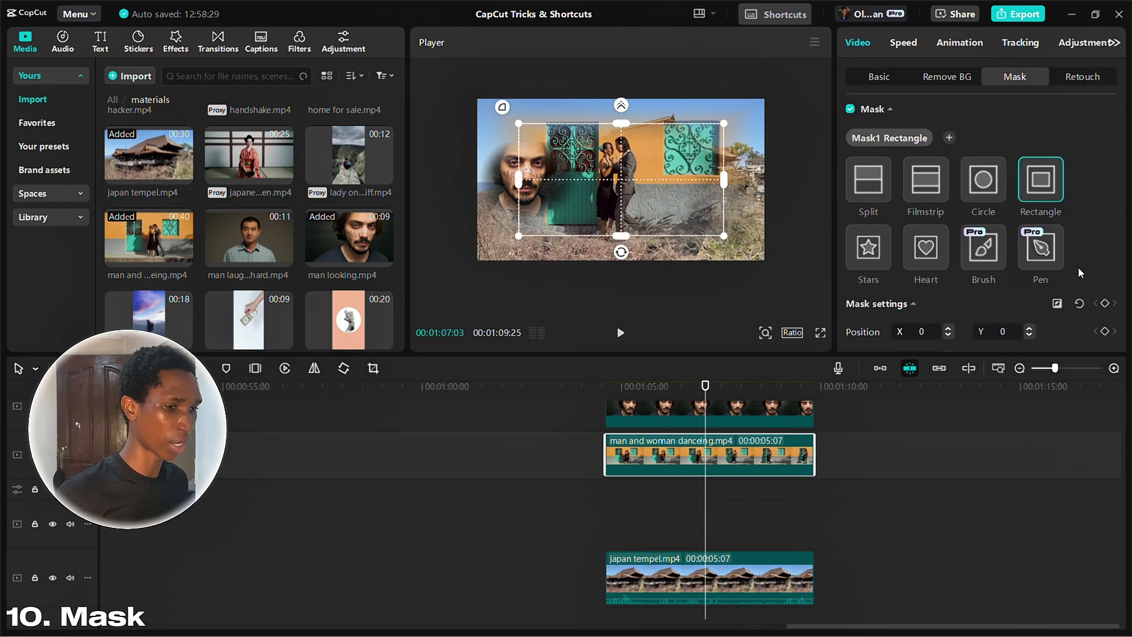
scroll(1079, 267, down, 4)
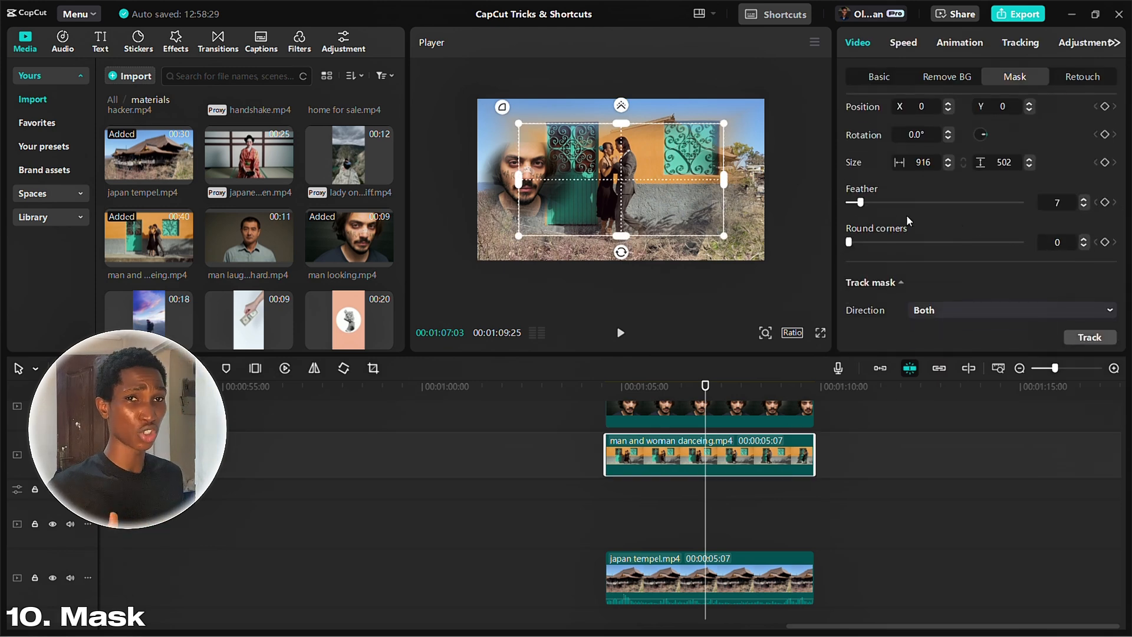
click(618, 510)
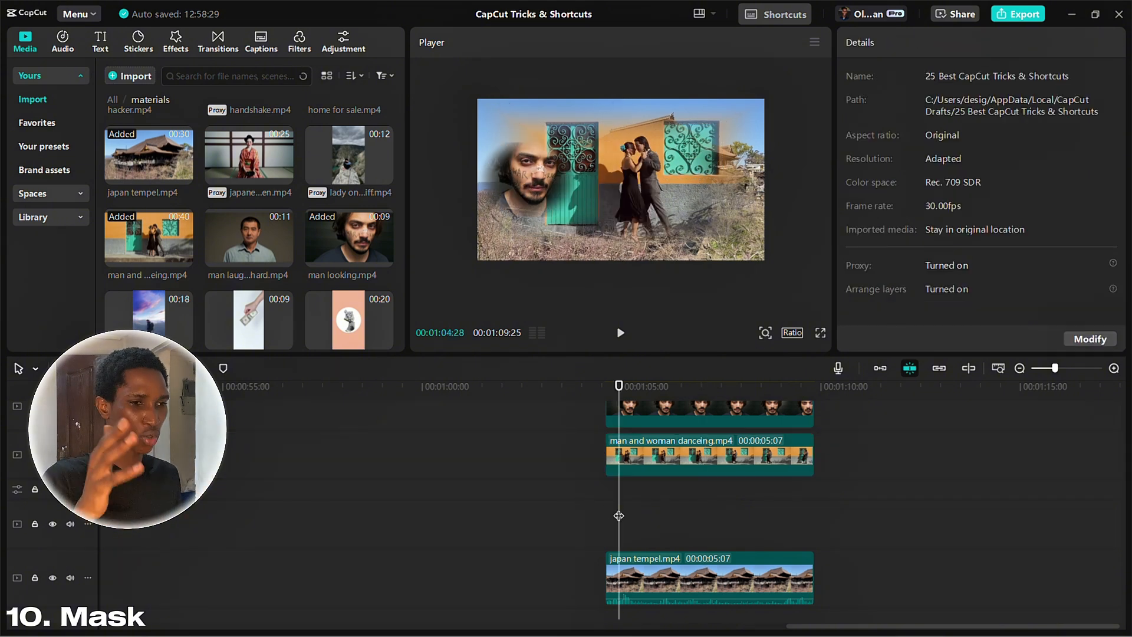
scroll(692, 489, down, 2)
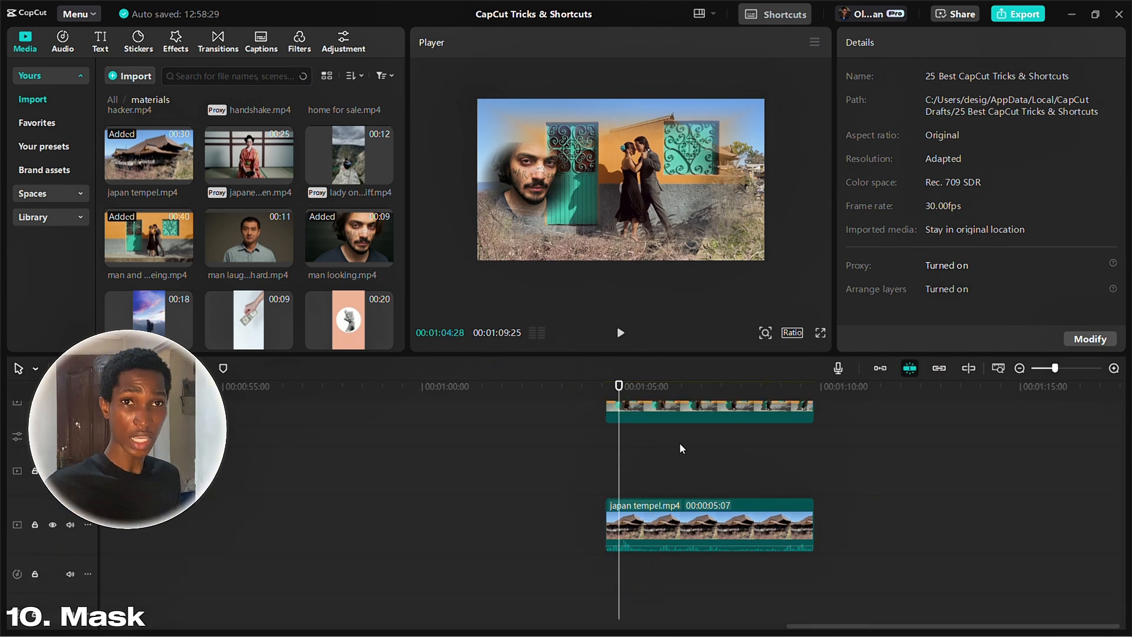
click(714, 464)
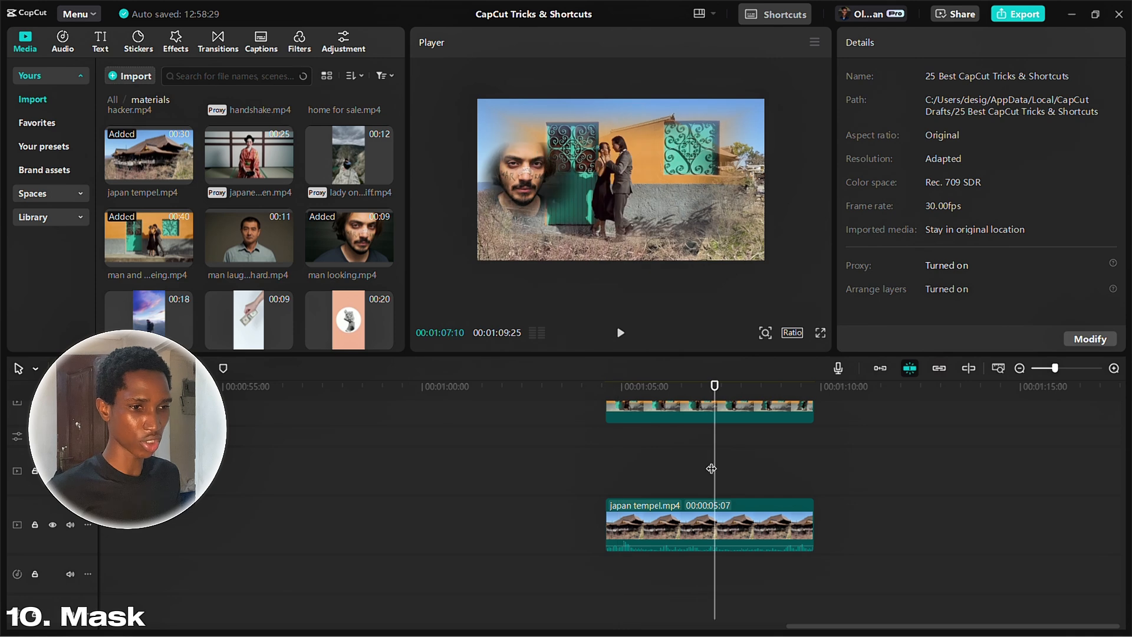
click(643, 467)
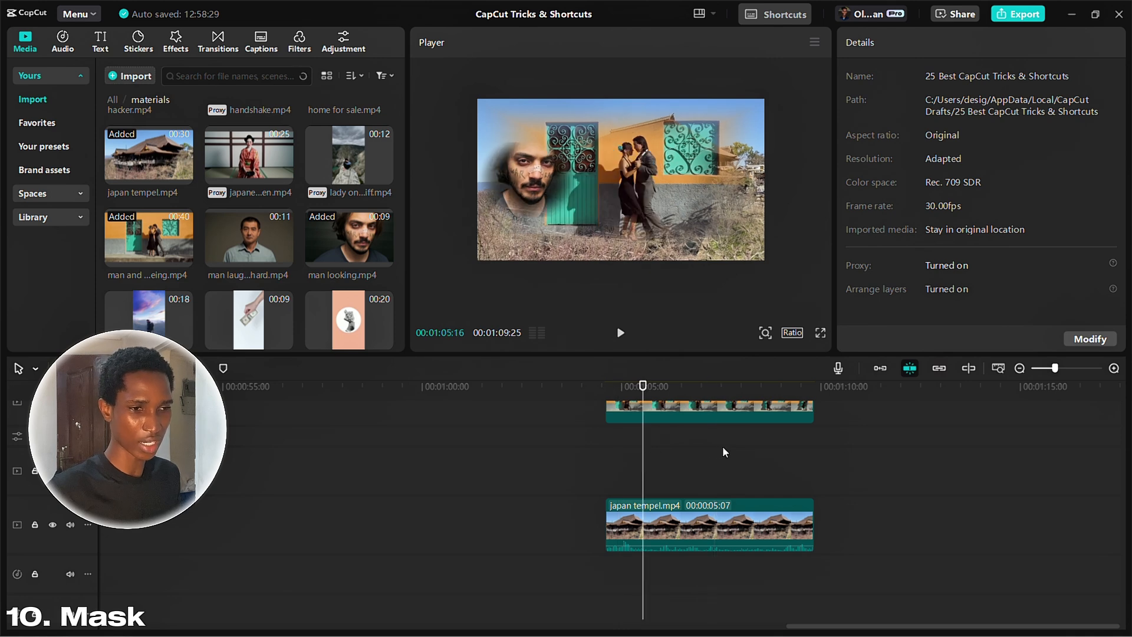
Step: Add man laughing hard.mp4 on a new top track, aligned to the other clips' start, and move the playhead to 00:01:07:24
scroll(724, 451, up, 2)
drag(249, 245, 604, 419)
click(734, 403)
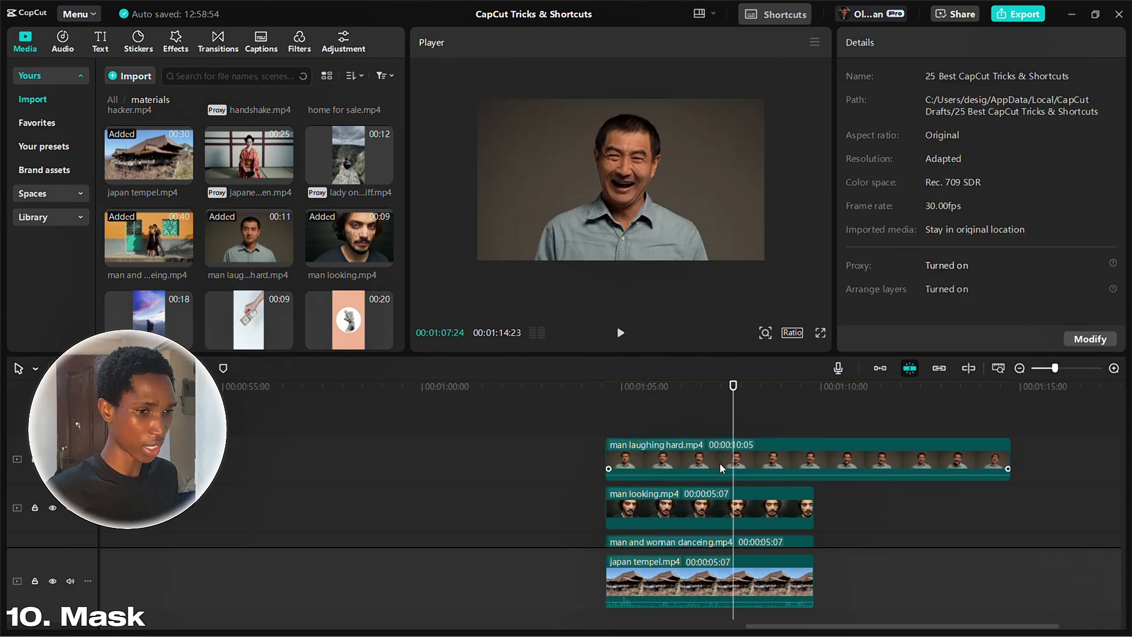
Step: Add a Heart mask to man laughing hard.mp4 and move the clip to about X 202, Y -133
click(720, 462)
click(862, 139)
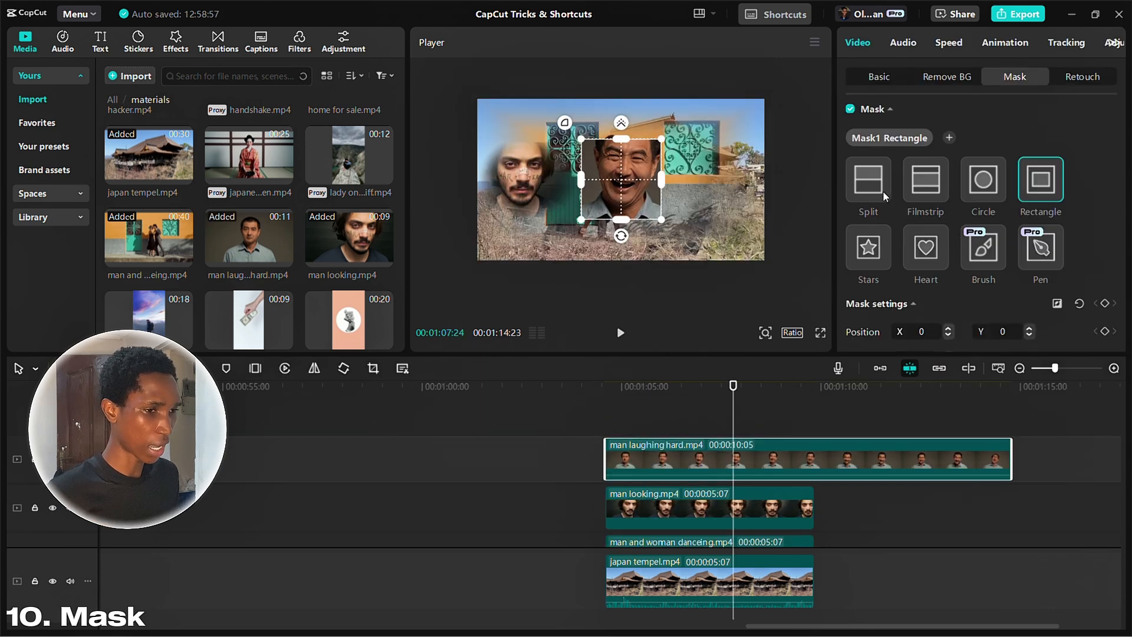
click(924, 258)
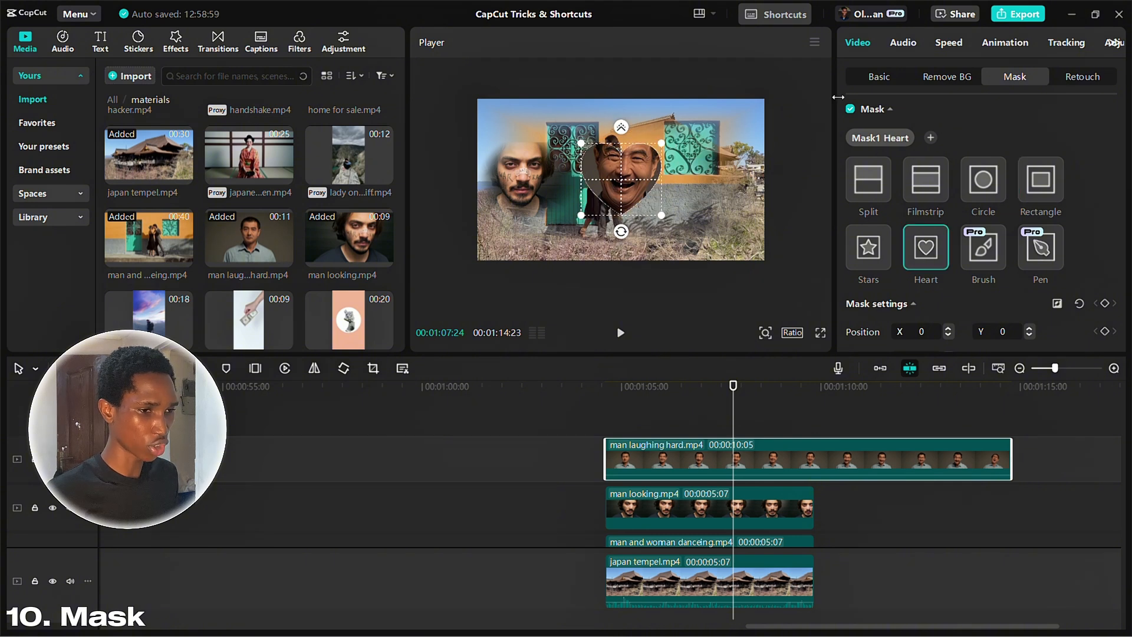
click(622, 188)
drag(600, 231, 627, 195)
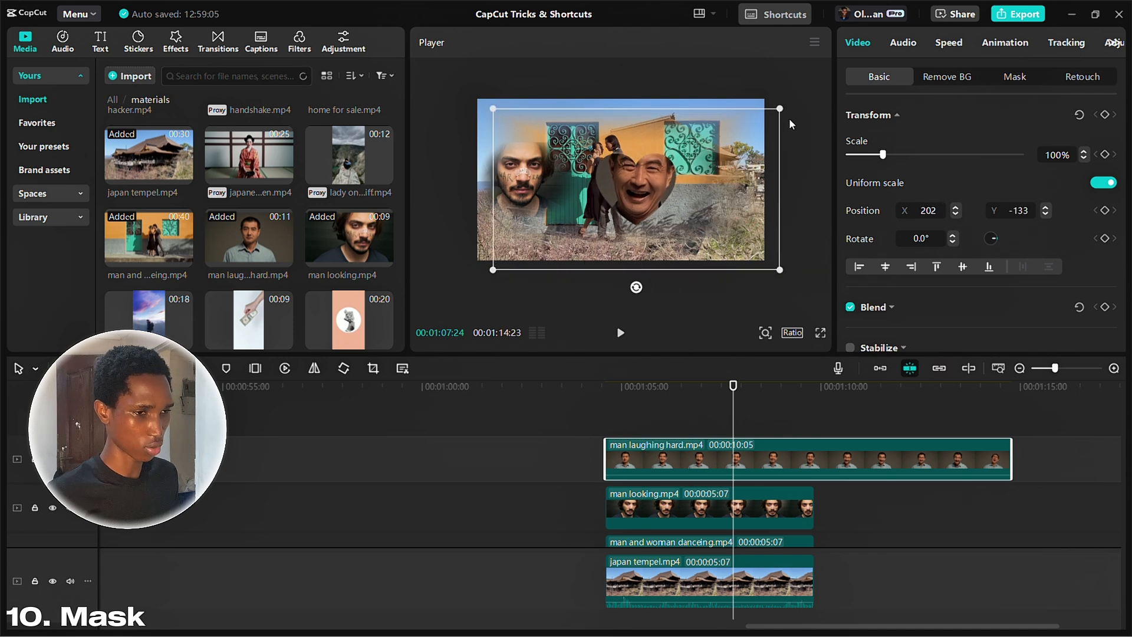
Step: Scale down man laughing hard.mp4 and reposition the heart-masked face higher and further right in the frame
drag(780, 110, 705, 151)
drag(649, 189, 745, 159)
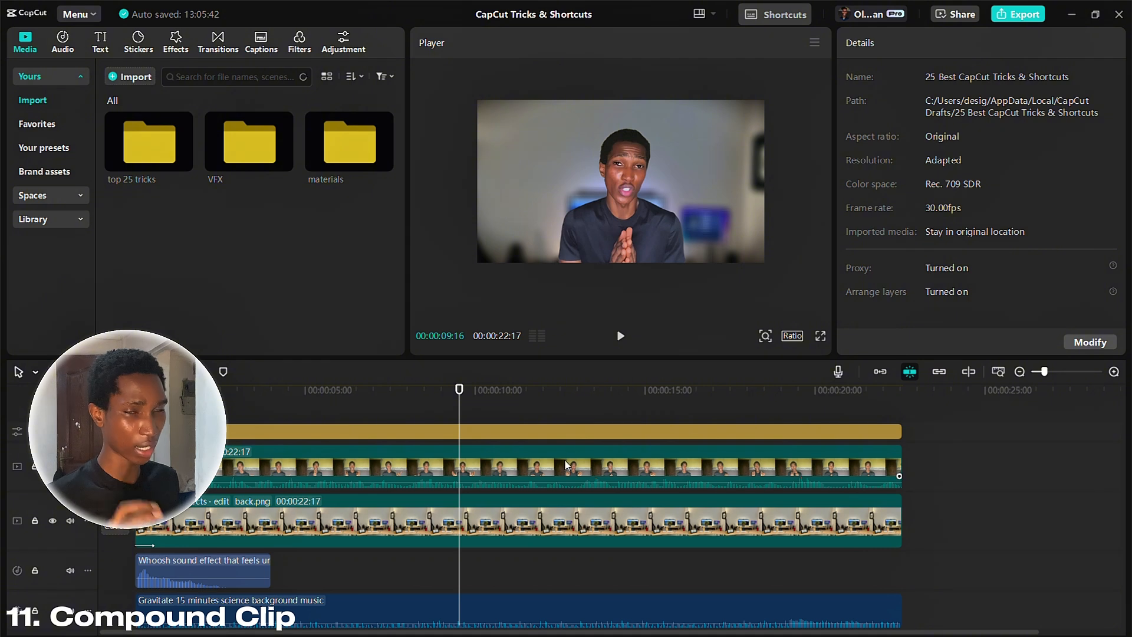
Step: Move the playhead to 00:00:13:29 and inspect the presenter clip and the background image layer beneath it
click(561, 409)
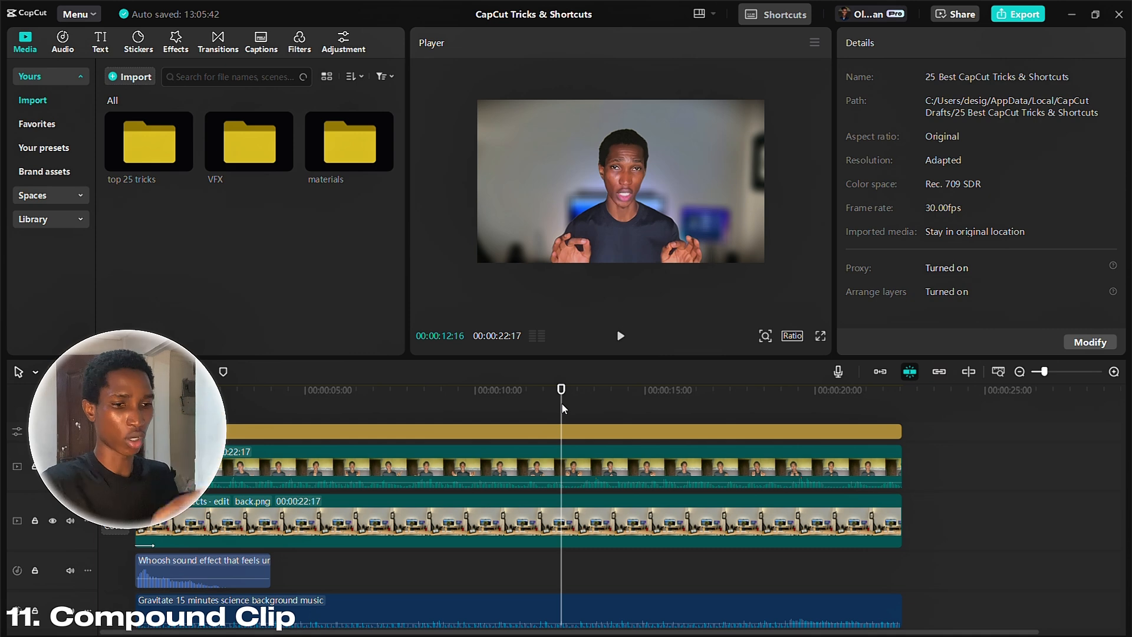
click(610, 391)
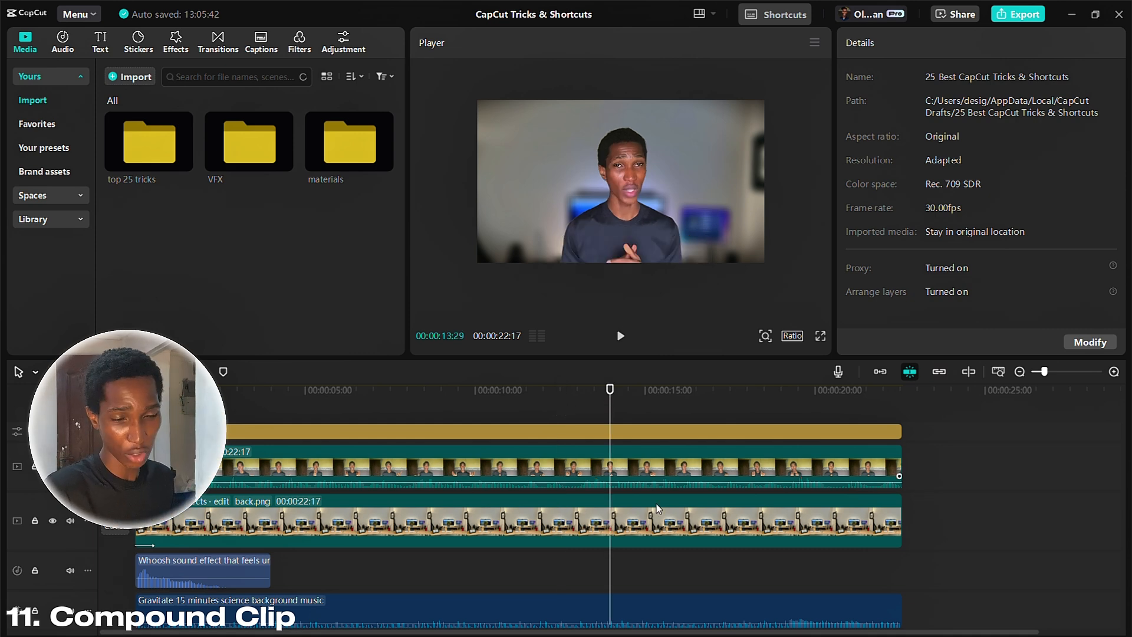
click(643, 479)
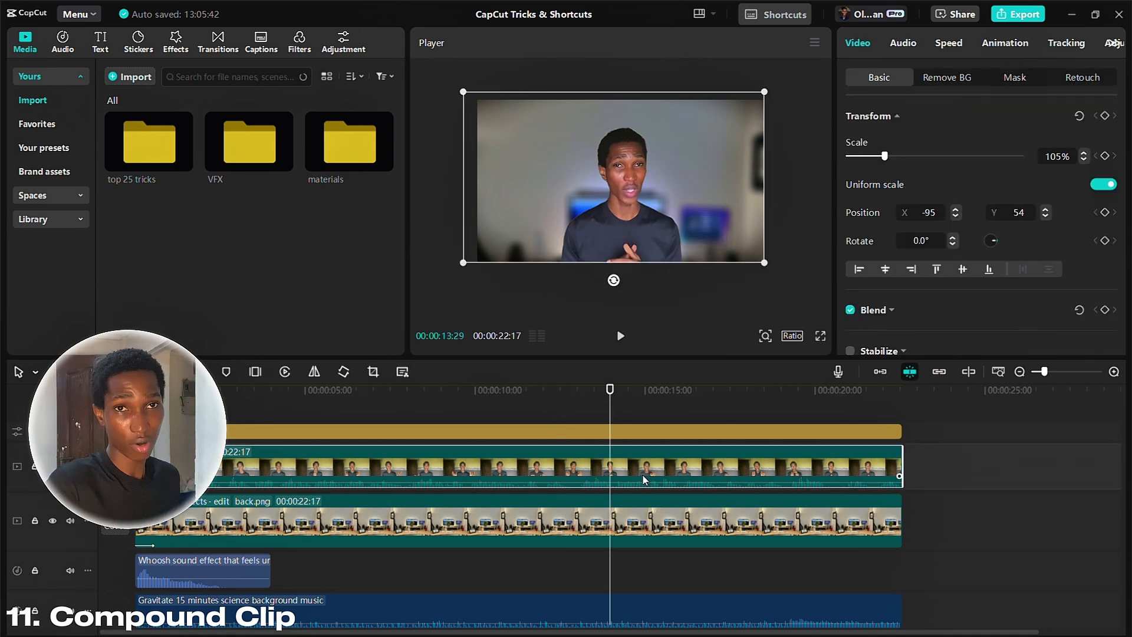
click(624, 538)
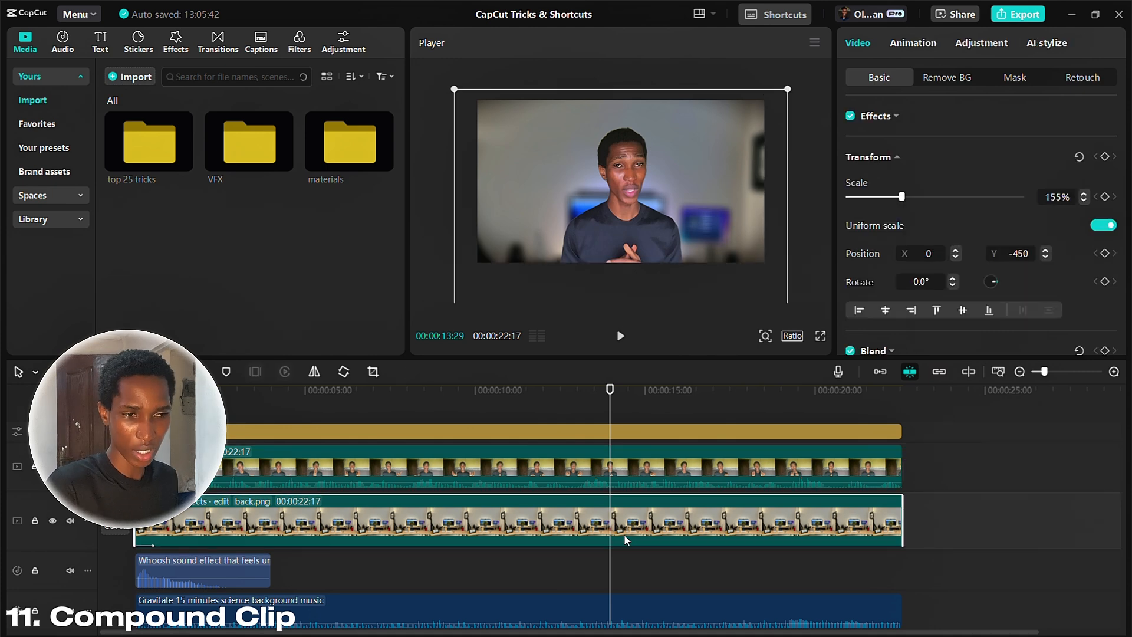
Step: Try combining the presenter clip and the background image as a group, and dissolve the combination again
click(655, 475)
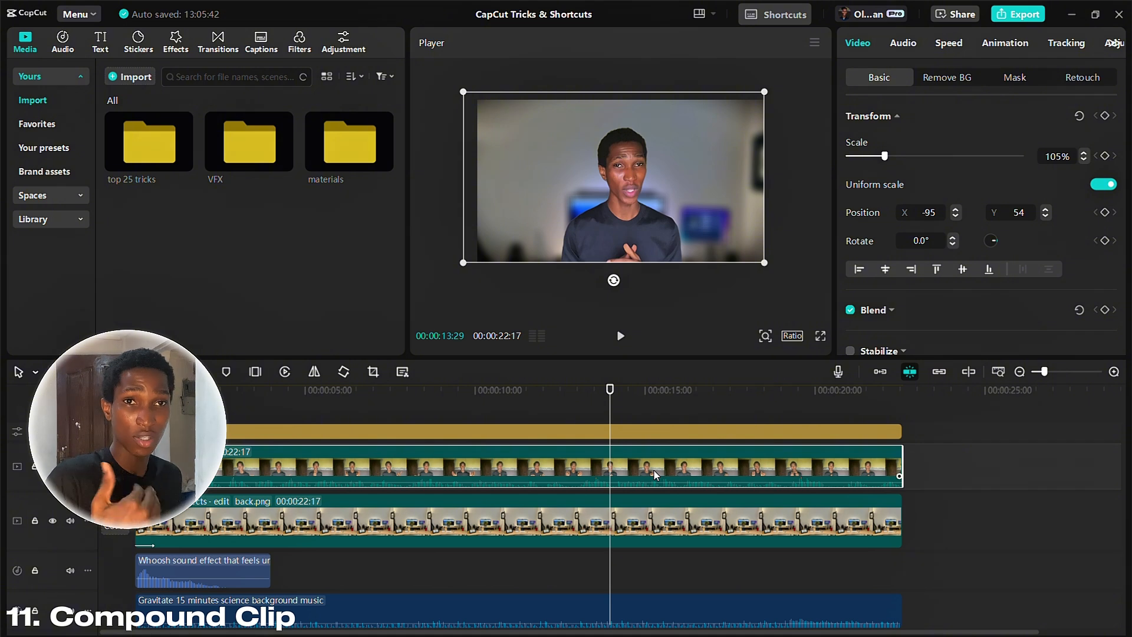
ctrl+click(640, 529)
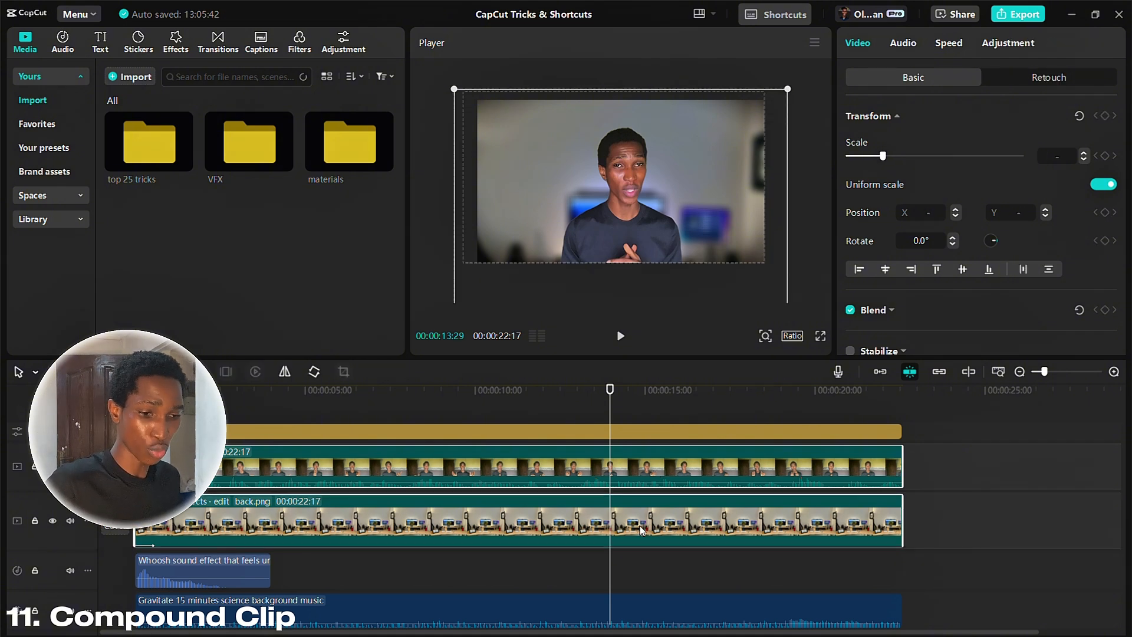
key(alt+g)
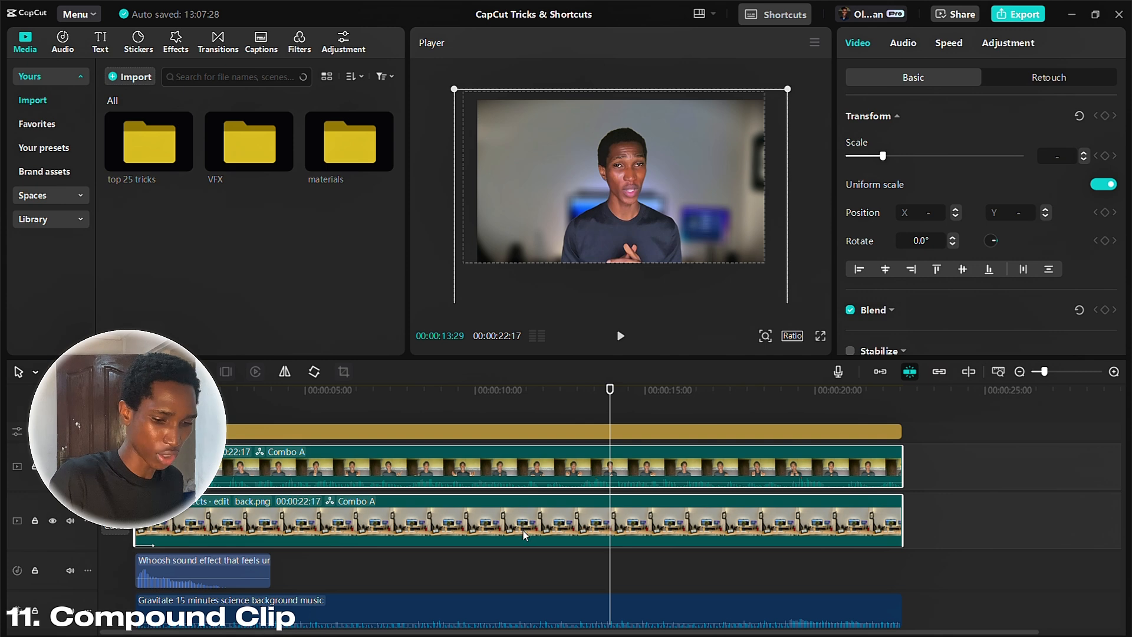
key(alt+shift+g)
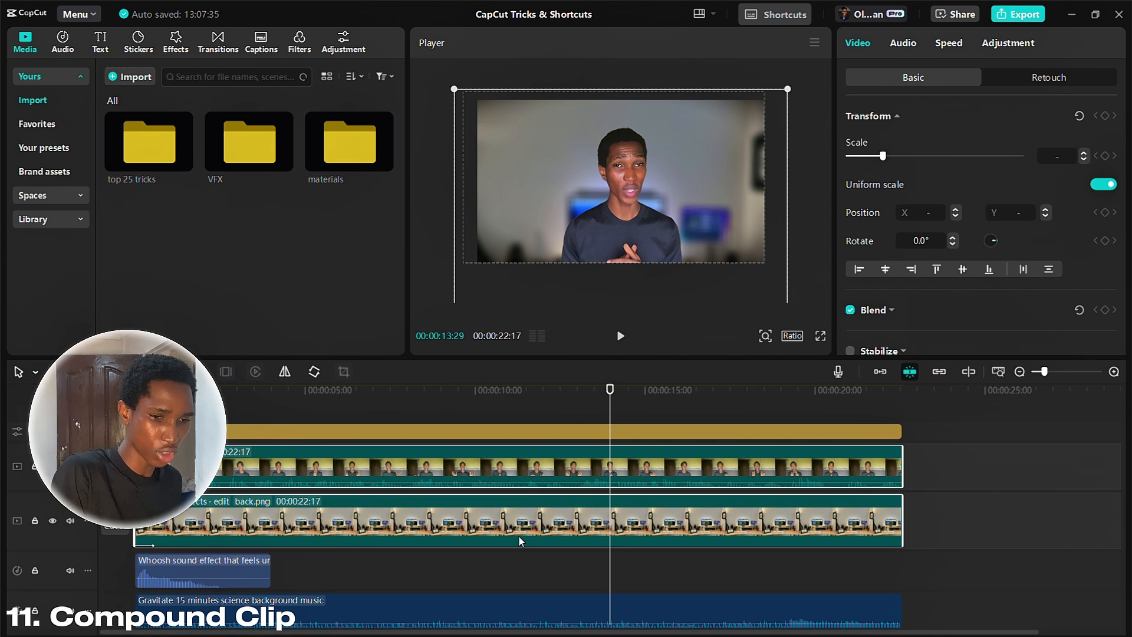
Step: Create a compound clip from the selected presenter clip and background image
right_click(576, 524)
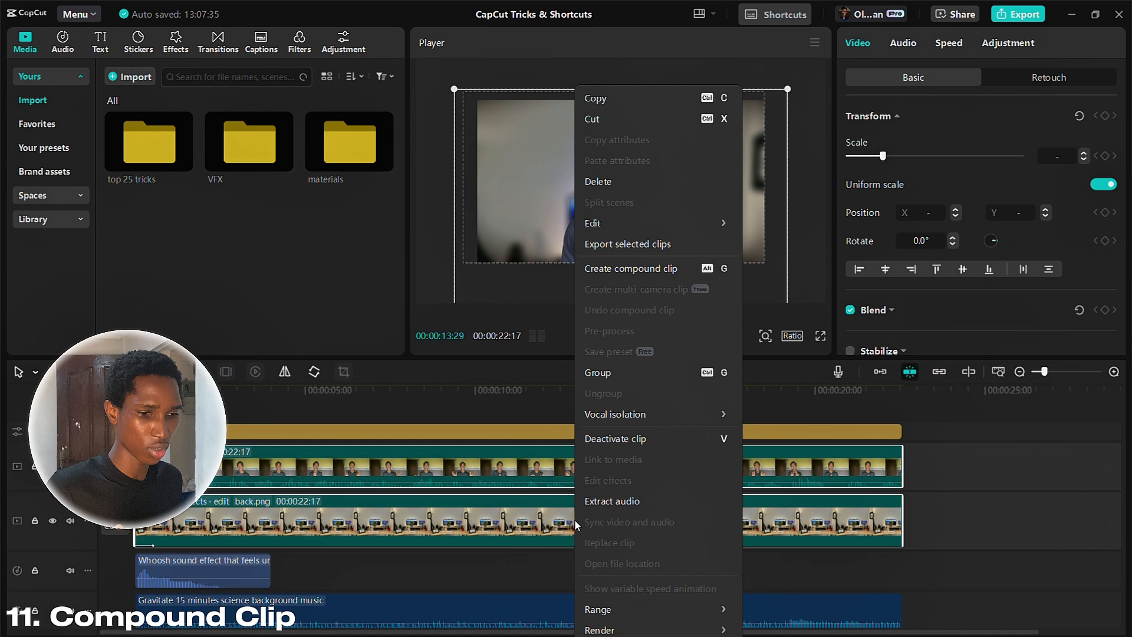
click(688, 265)
click(588, 455)
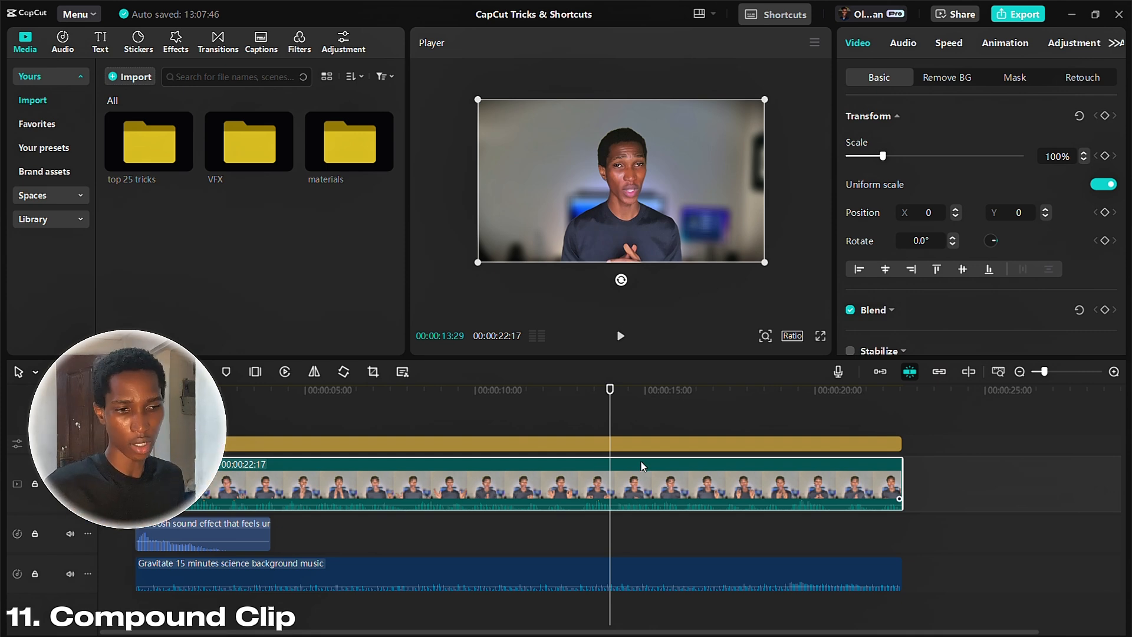
Step: Preview the compound clip at 00:00:15:24, undo it into separate layers, and move the playhead to 00:00:14:01
click(575, 391)
click(672, 413)
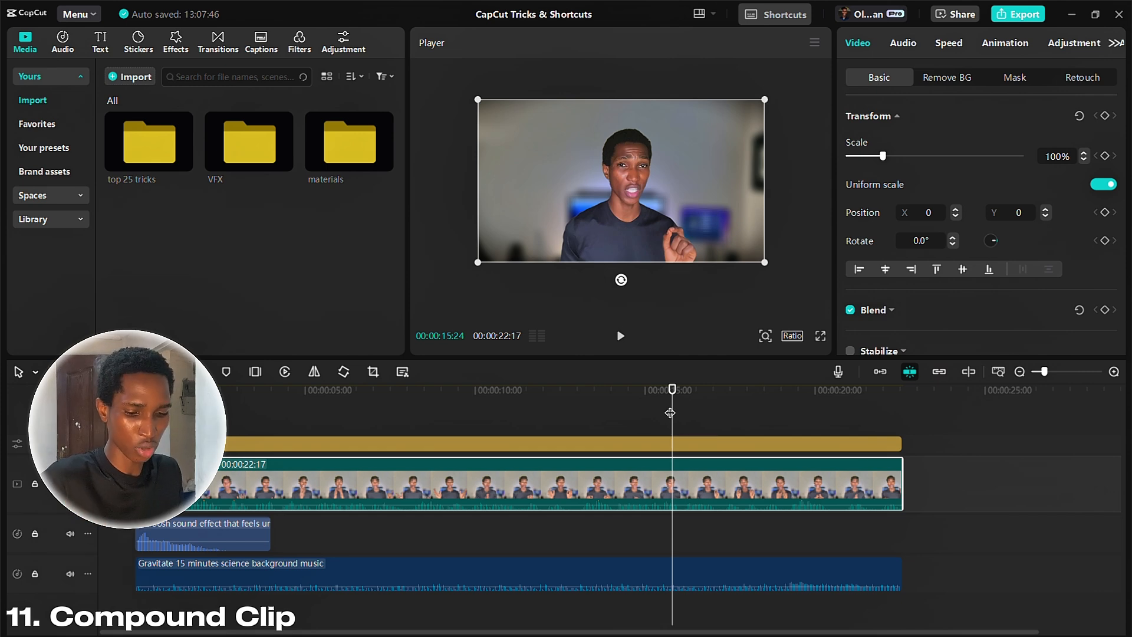
key(alt+shift+g)
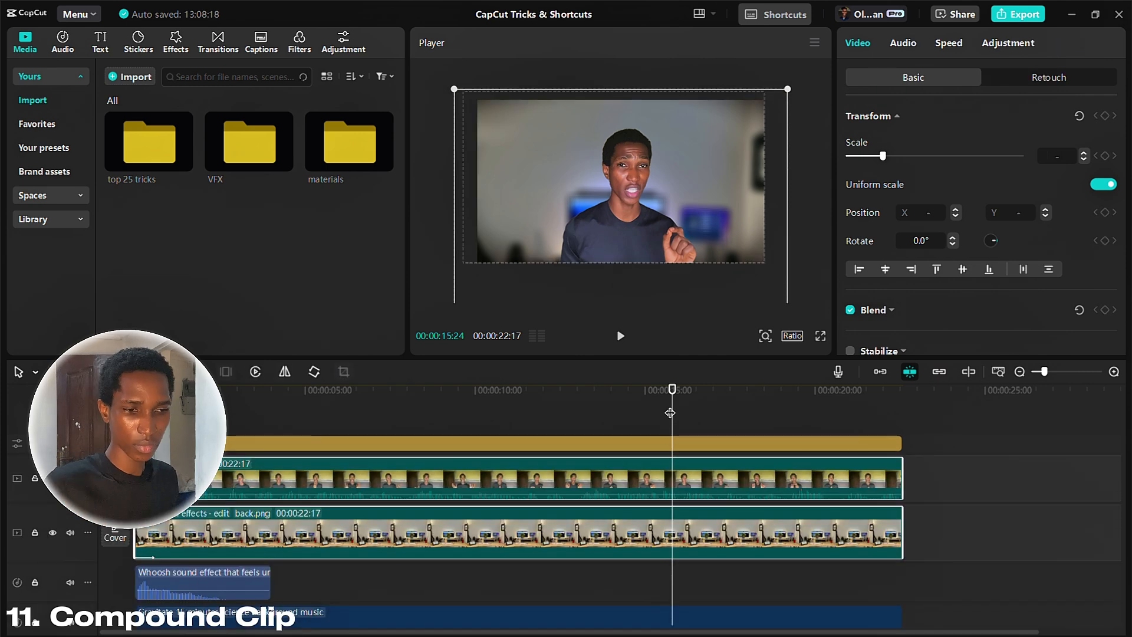
click(613, 393)
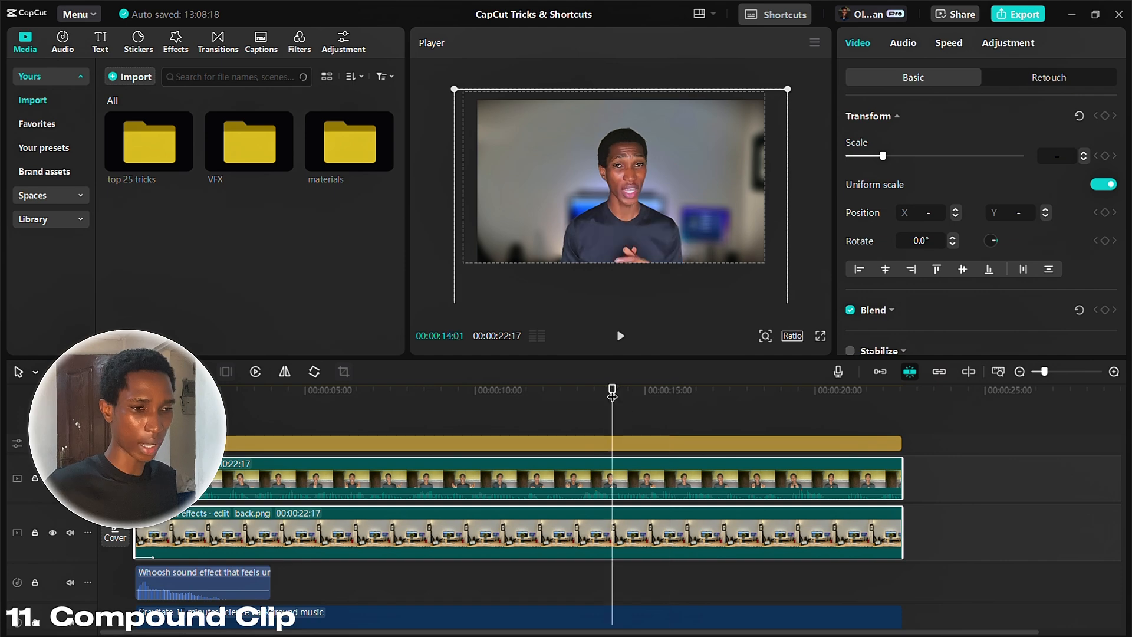
click(560, 485)
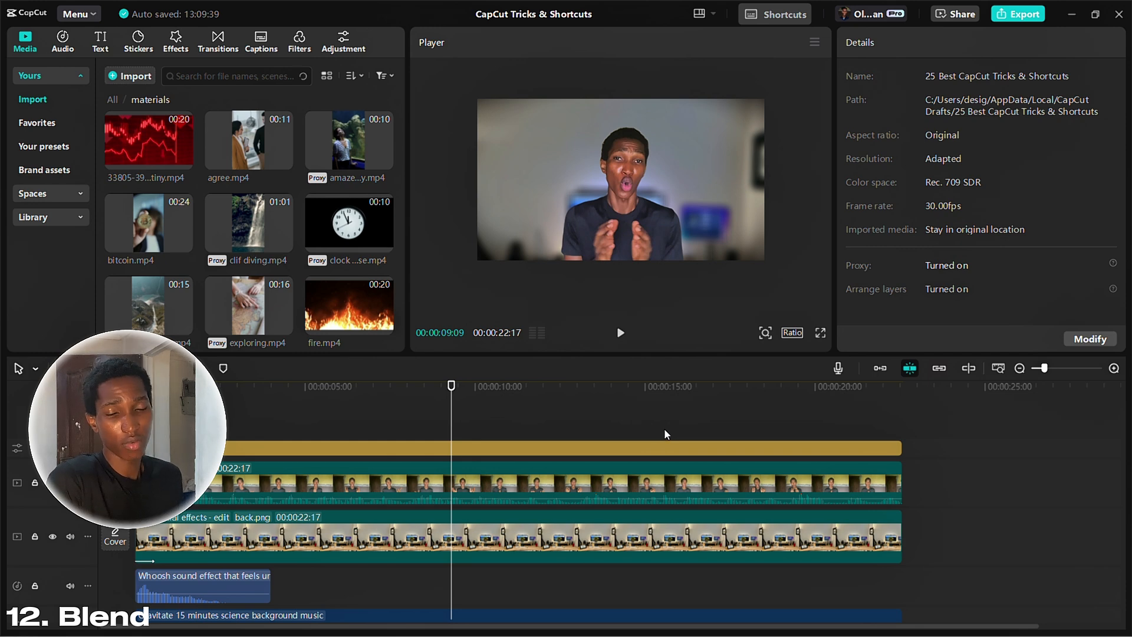
Step: Add the red stock-chart video on a new top track at the timeline's start and try its opacity in Default blend mode, ending at 100%
drag(179, 154, 150, 422)
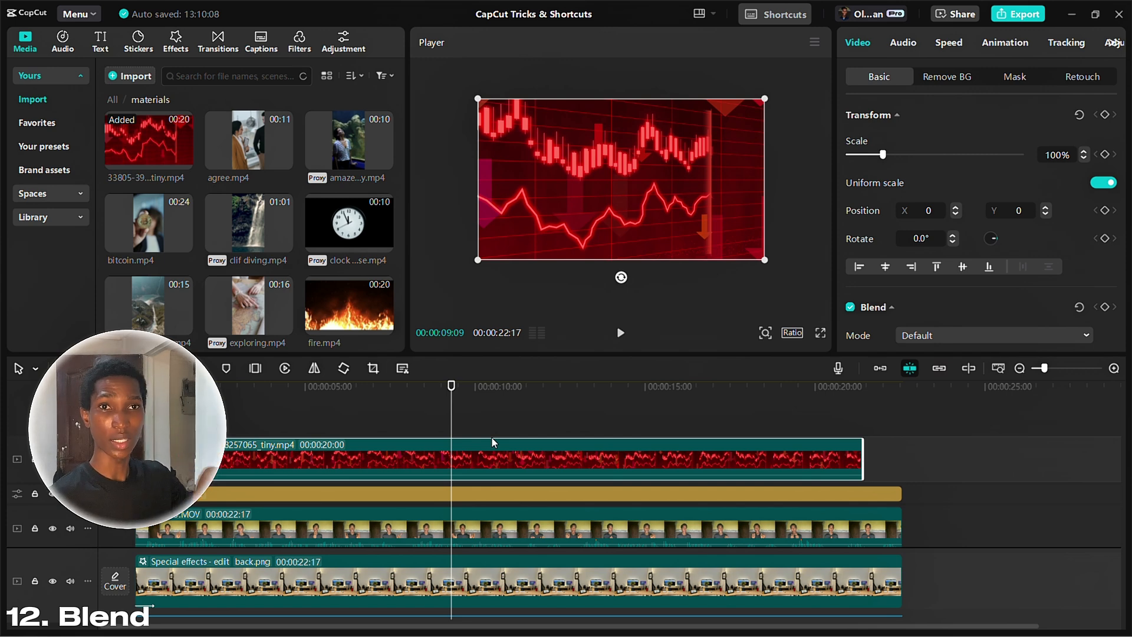
scroll(972, 270, down, 2)
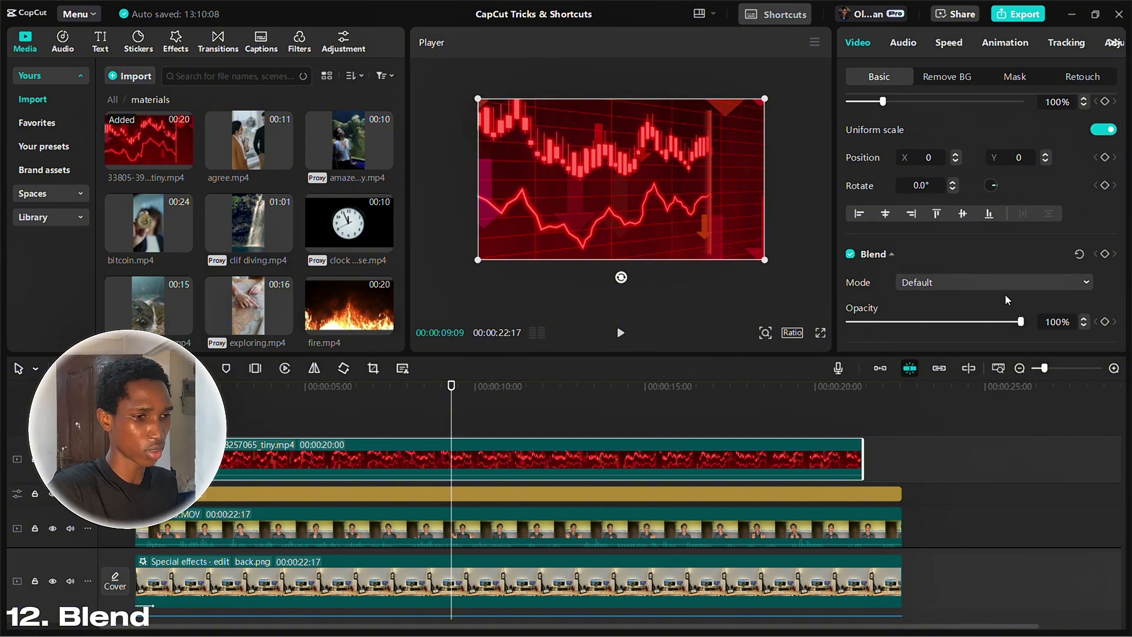
click(969, 284)
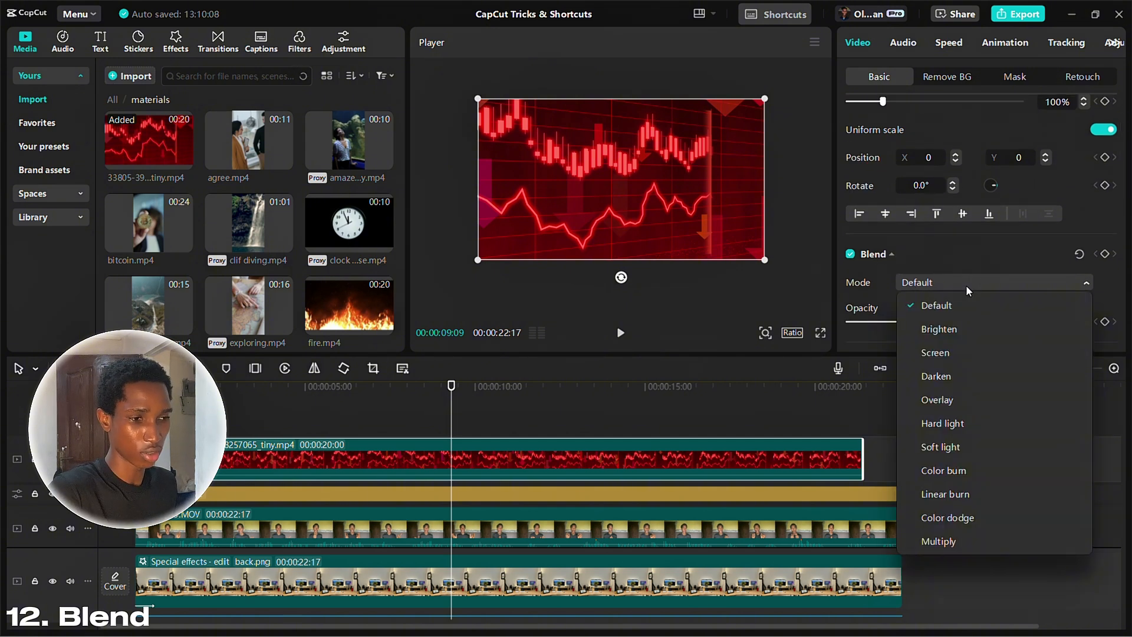
click(938, 303)
drag(912, 322, 1067, 341)
Step: Try the Brighten, Screen and Darken blend modes on the red stock-chart clip
click(985, 282)
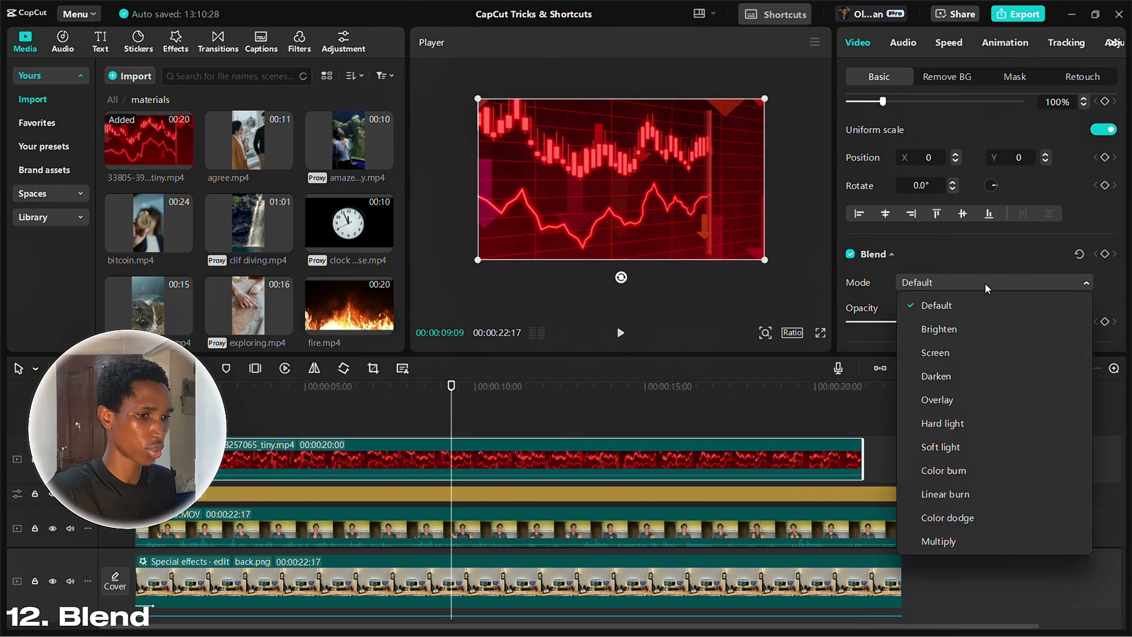
click(984, 332)
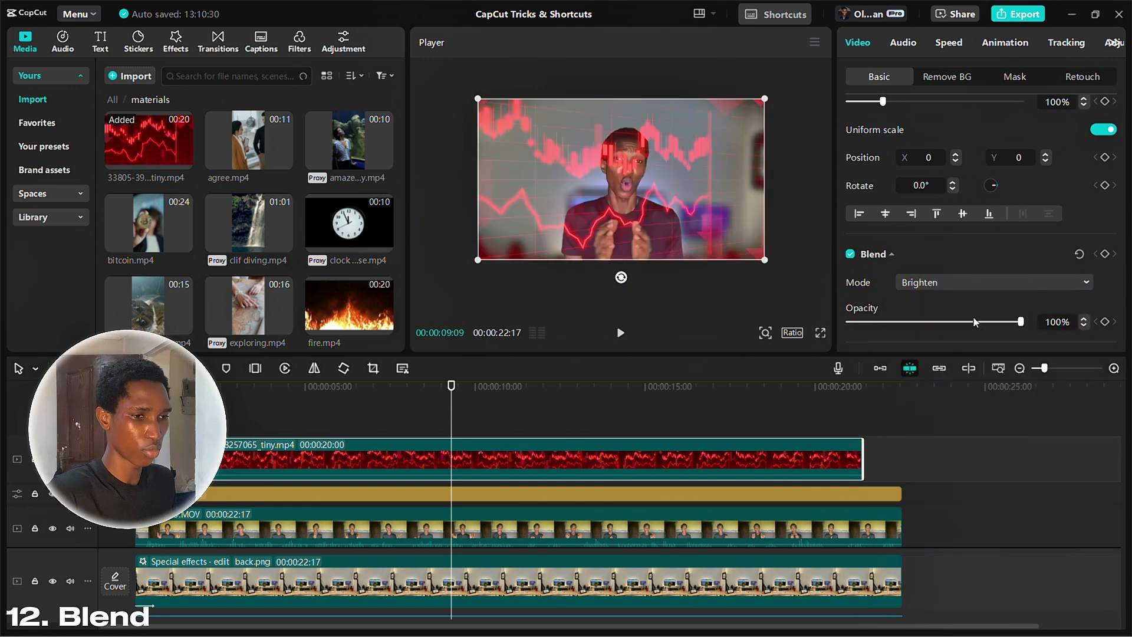
click(968, 285)
click(963, 354)
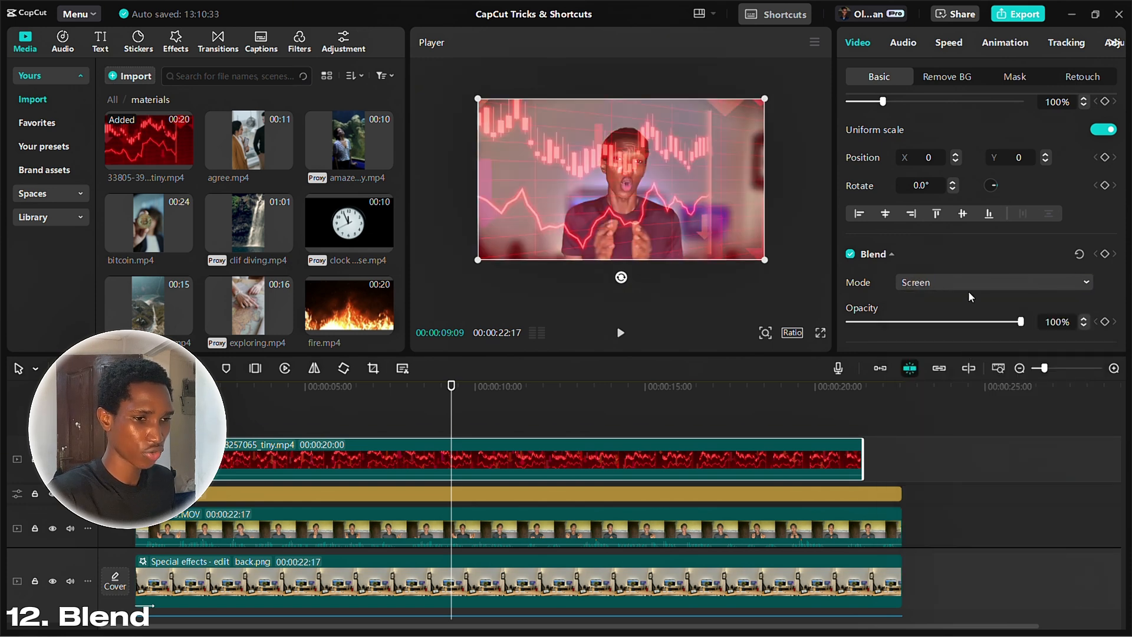
click(969, 291)
click(961, 375)
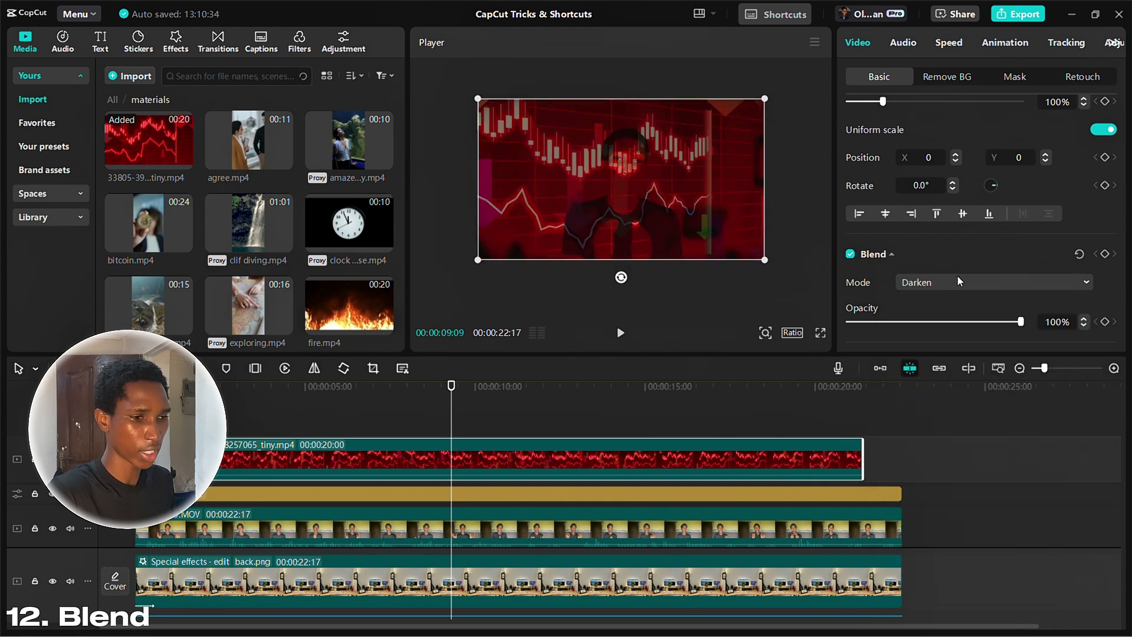
Step: Cycle the stock-chart clip's blend mode through Overlay, Hard light, Color burn and Linear burn, ending on Color dodge
click(943, 283)
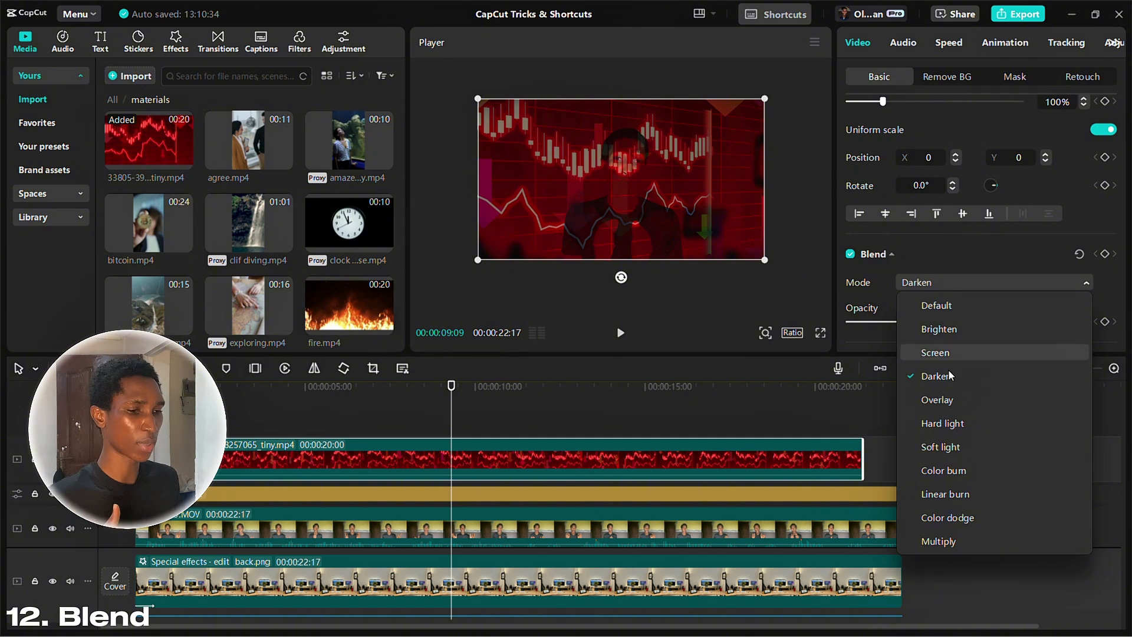
click(942, 399)
click(949, 280)
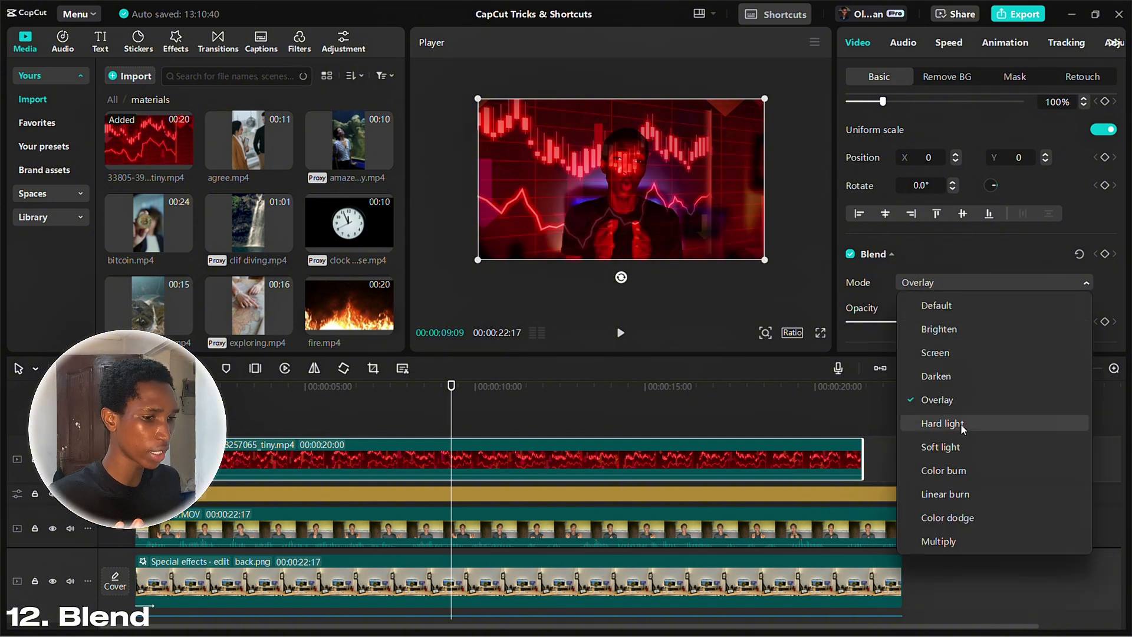
click(962, 425)
click(976, 284)
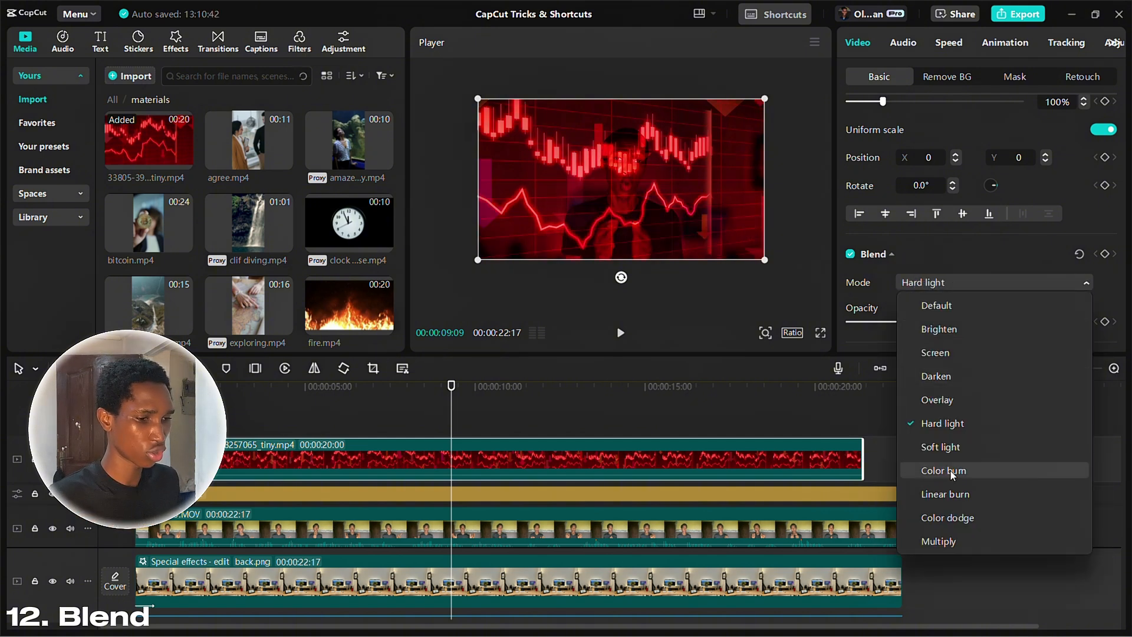
click(952, 471)
click(959, 287)
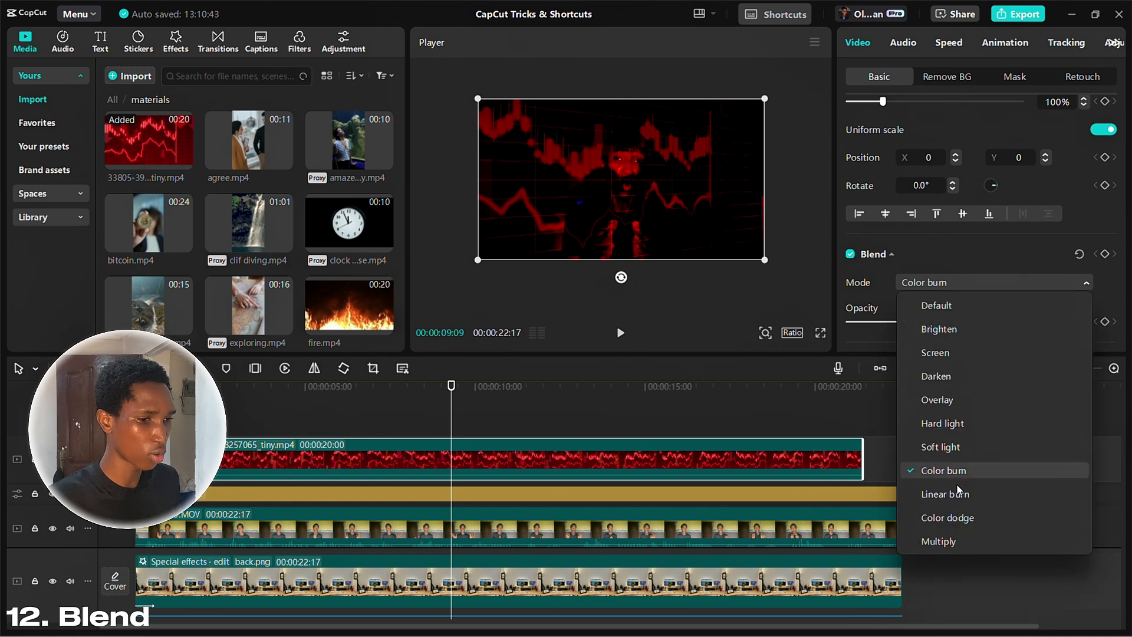
click(957, 493)
click(940, 285)
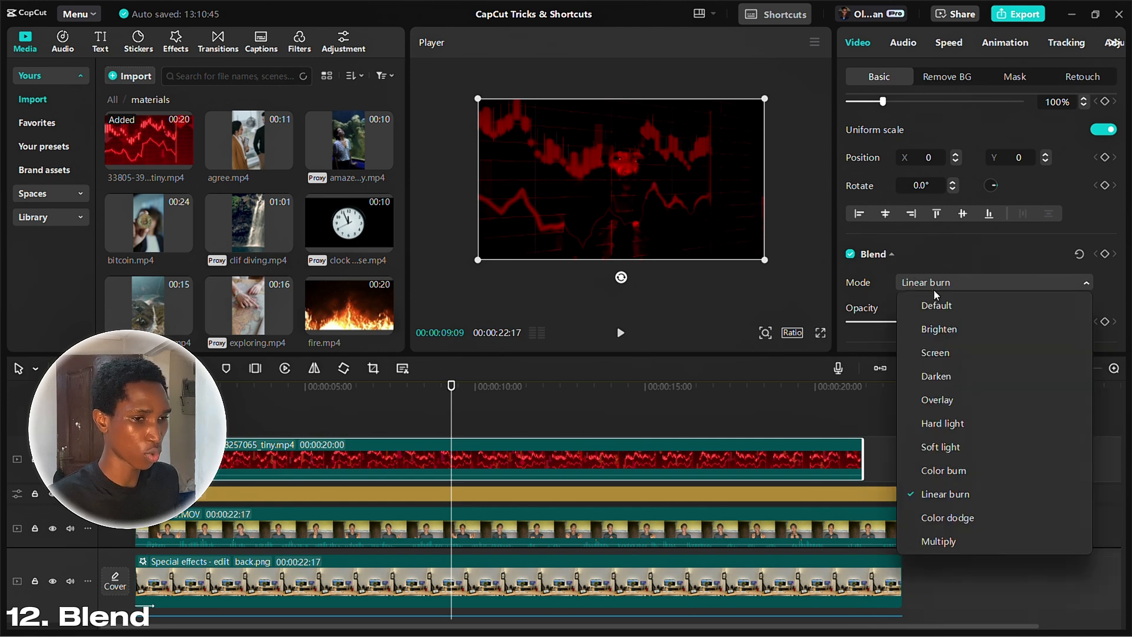
click(982, 519)
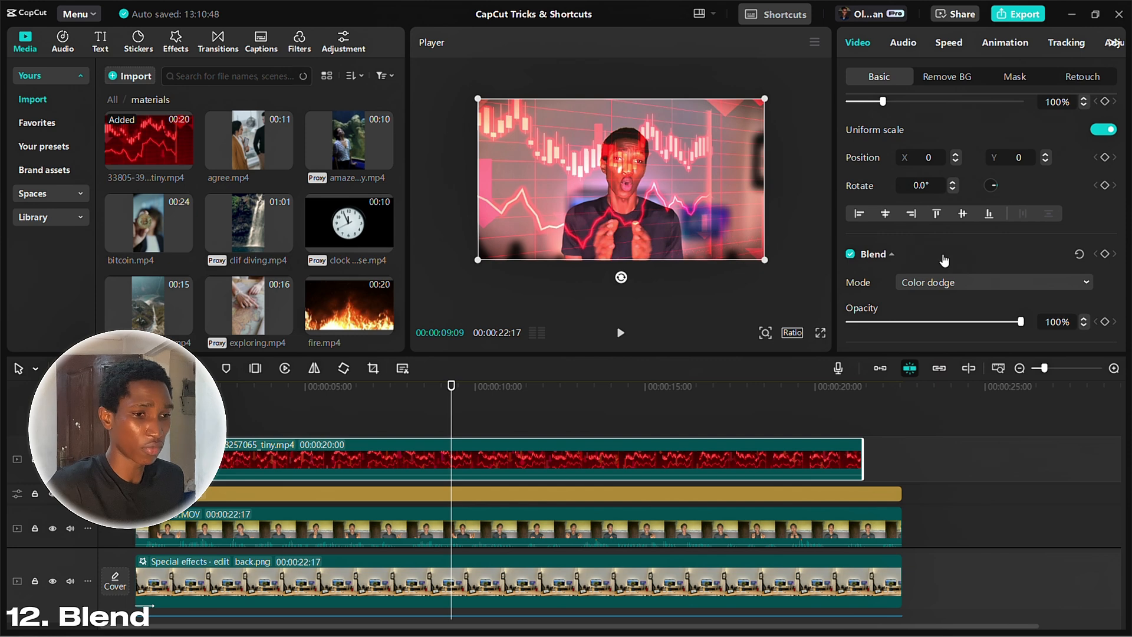
Step: Preview the Color dodge blend up to 00:00:18:07 and delete the red stock-chart clip from the timeline
click(554, 419)
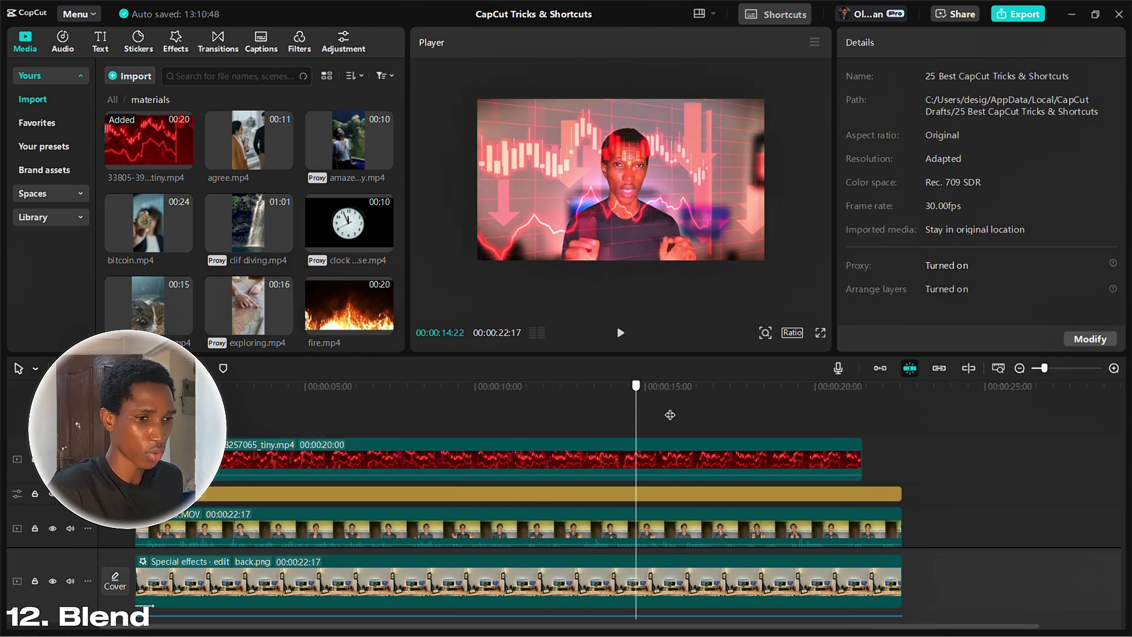
drag(670, 415, 755, 415)
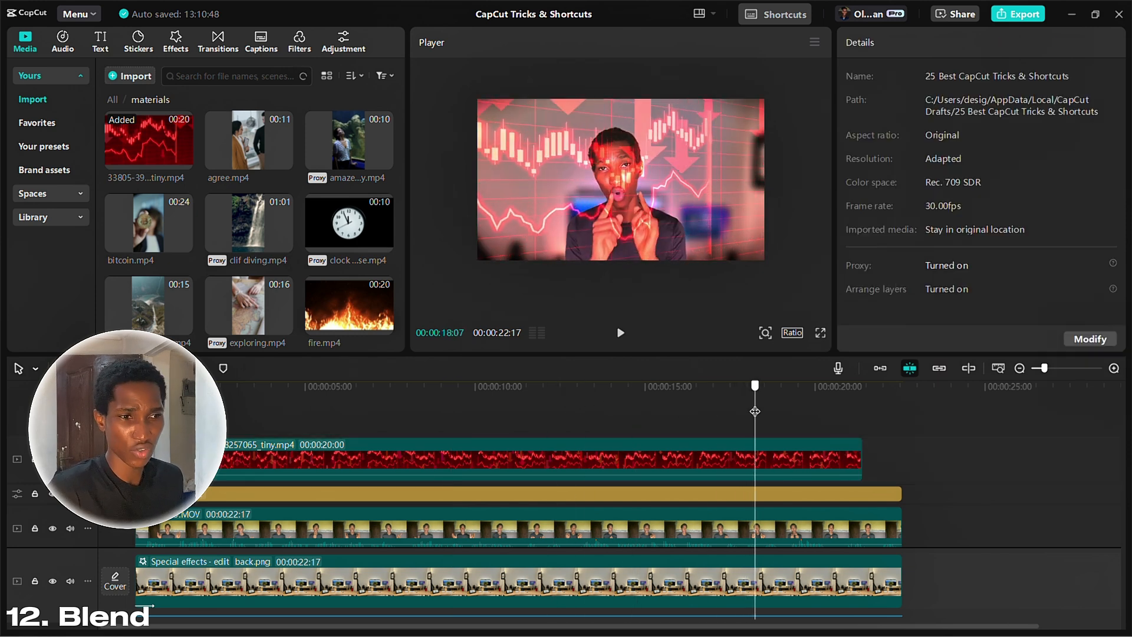
click(742, 457)
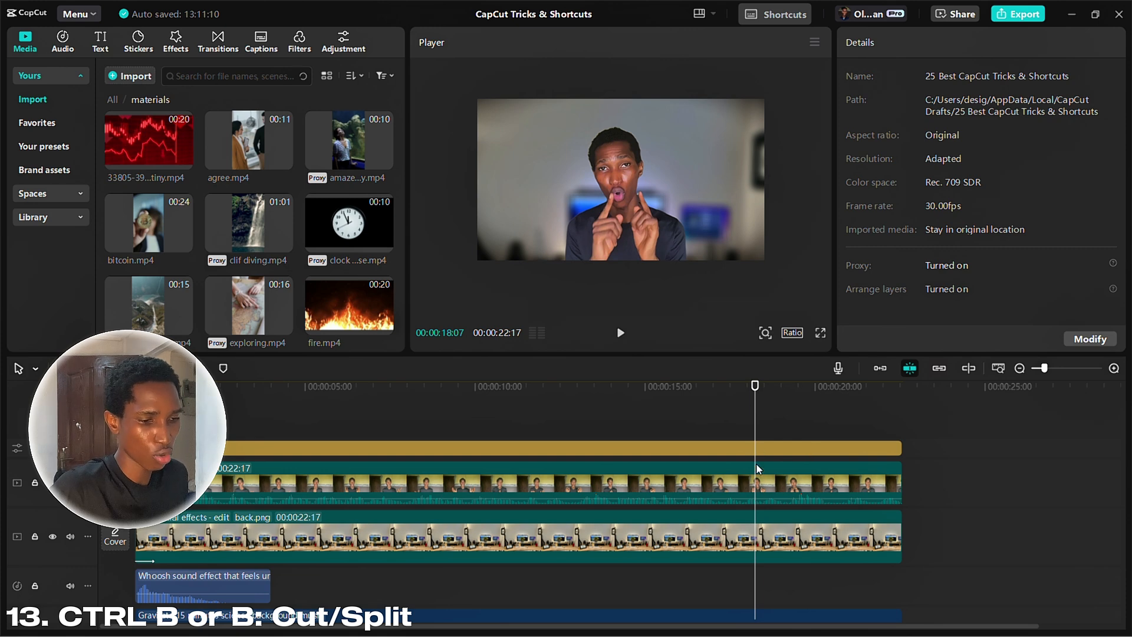
Step: Split the IMG_5843.MOV clip on the upper video track at 00:00:17:24
click(748, 481)
click(741, 419)
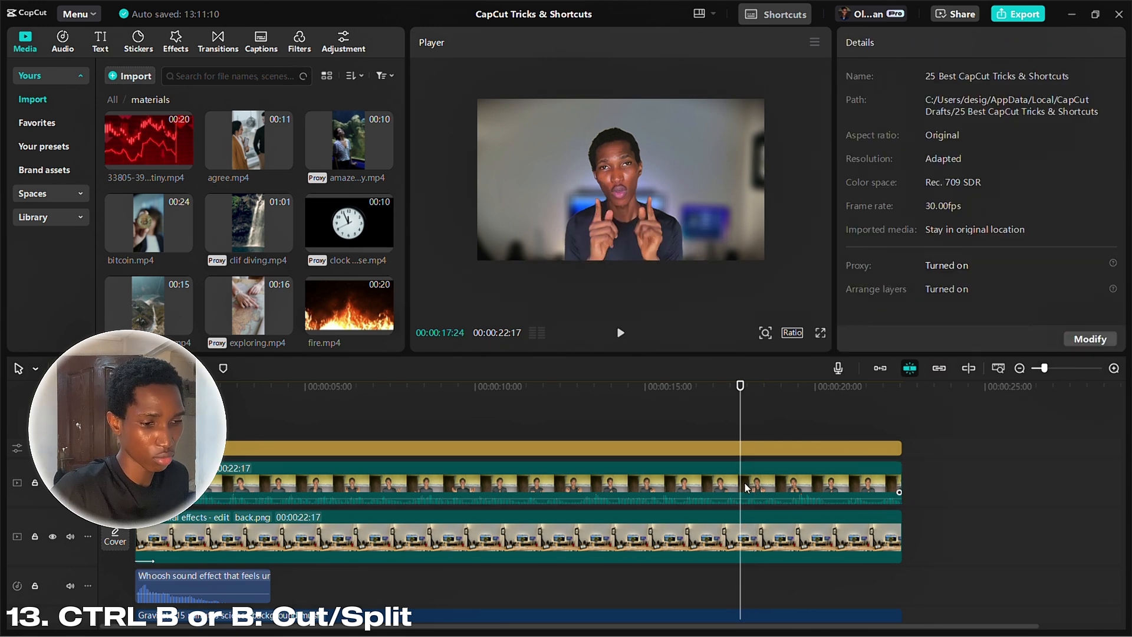
click(745, 488)
key(ctrl+b)
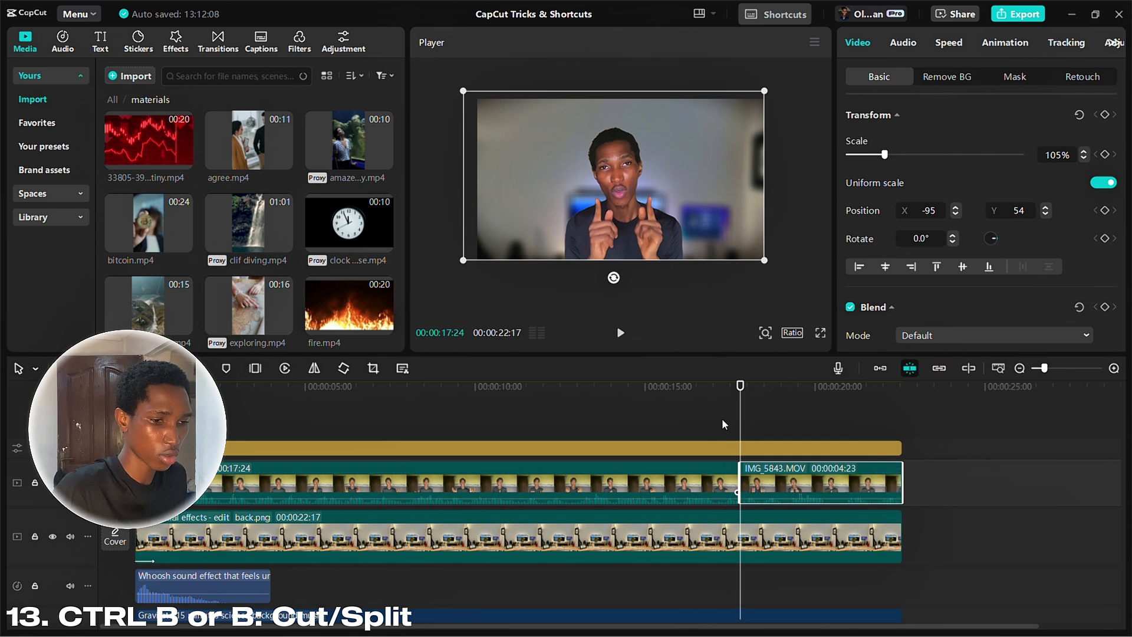
Step: Scrub around the cut near 00:00:17:24 in the IMG_5843.MOV clip and undo that split
click(722, 419)
click(753, 417)
drag(751, 417, 729, 406)
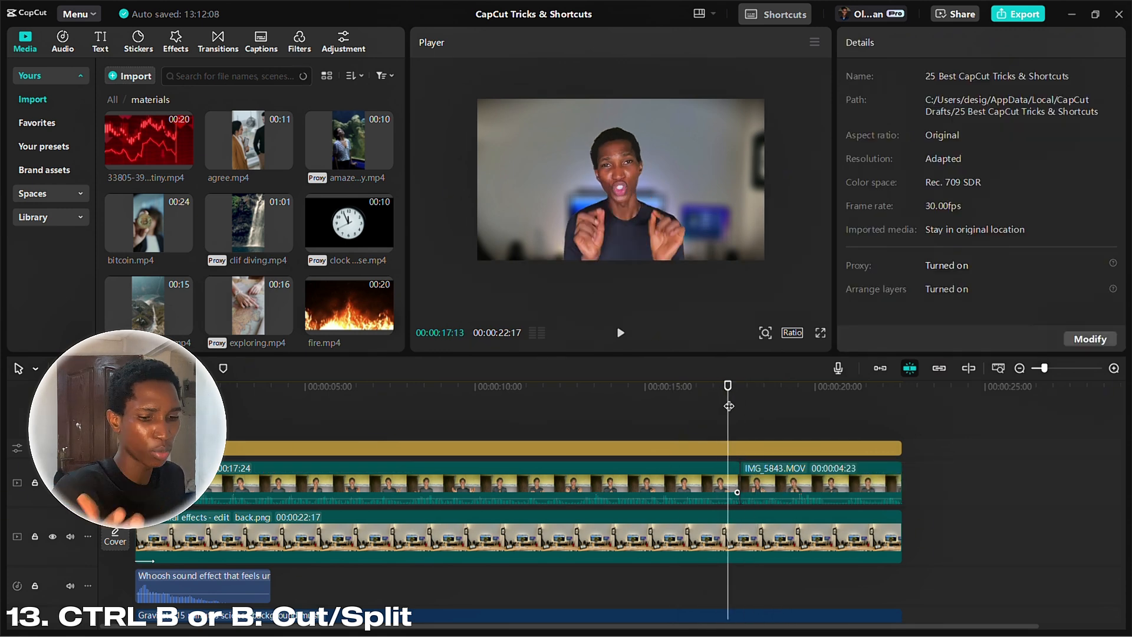
click(741, 412)
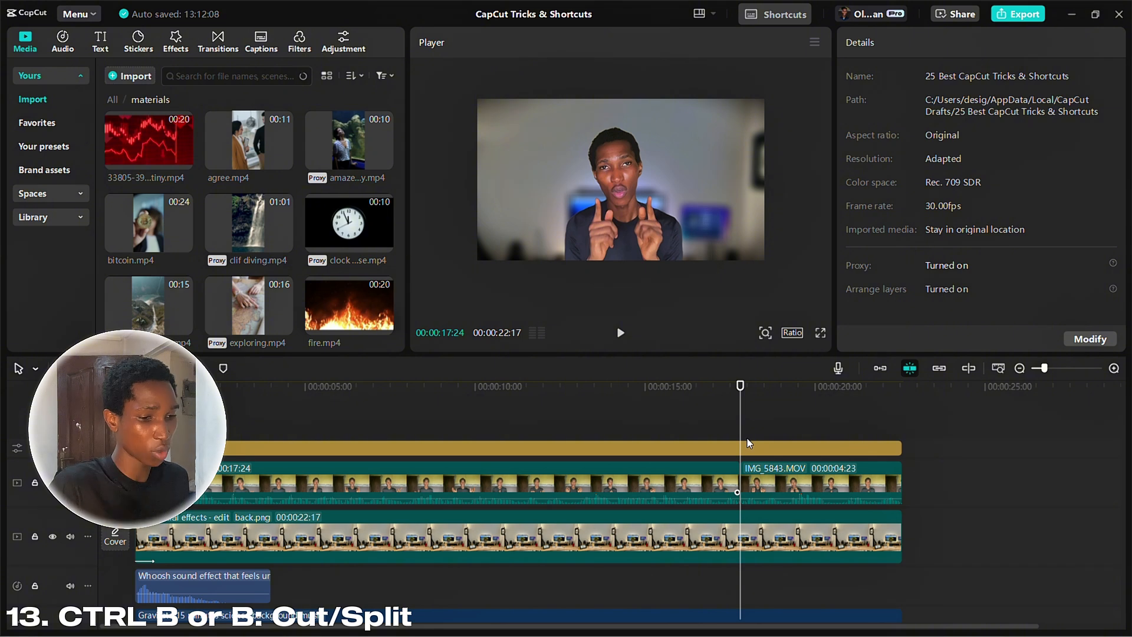
click(806, 413)
key(ctrl+z)
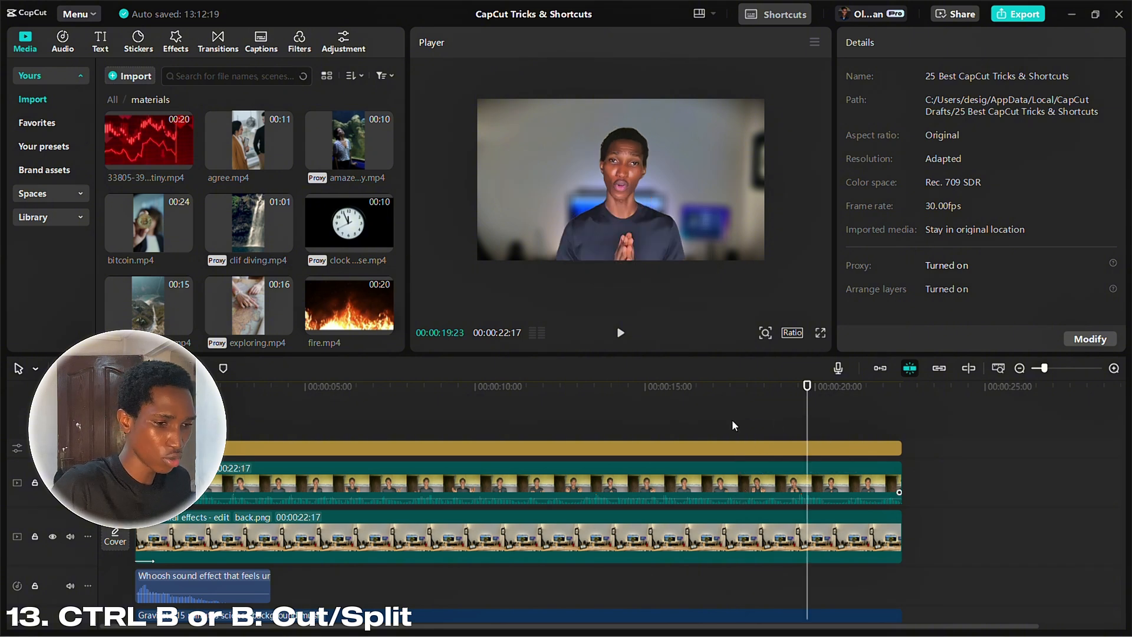
Step: Split the IMG_5843.MOV clip at 00:00:14:27
click(640, 391)
click(596, 487)
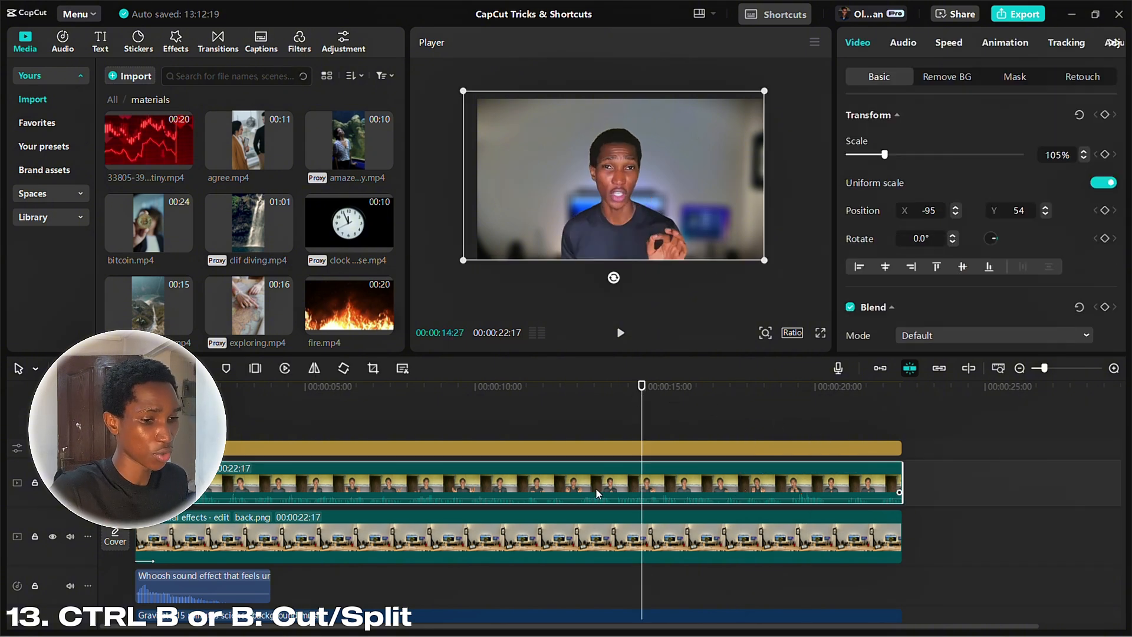
key(ctrl+b)
Step: Select the part of IMG_5843.MOV before the cut at 00:00:14:27 and undo the split
drag(581, 413, 721, 438)
click(554, 487)
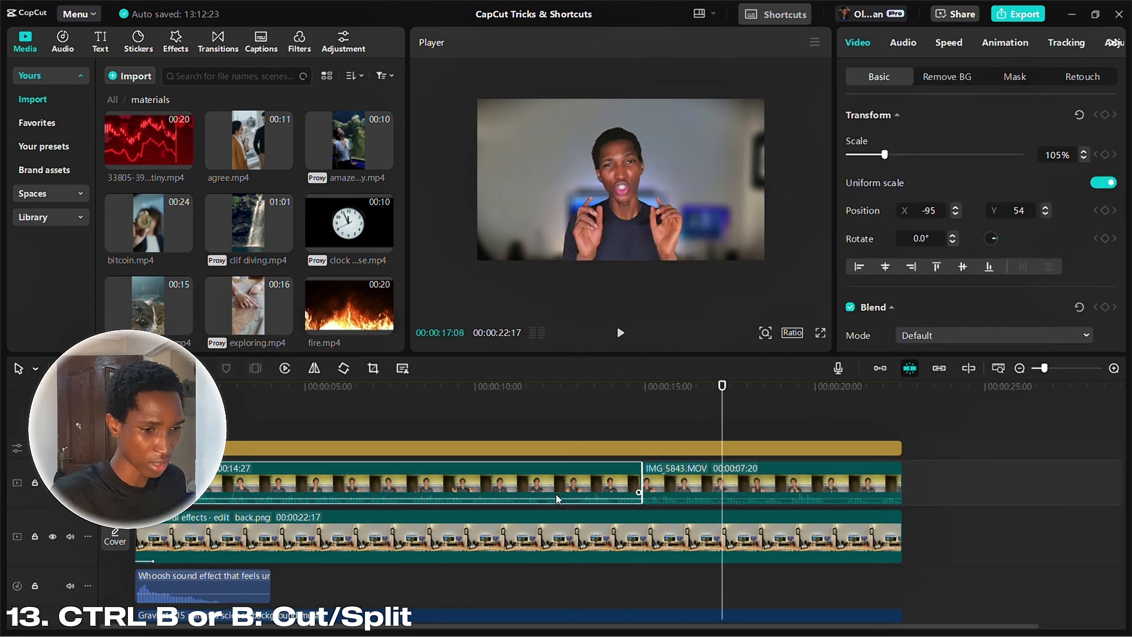
key(ctrl+z)
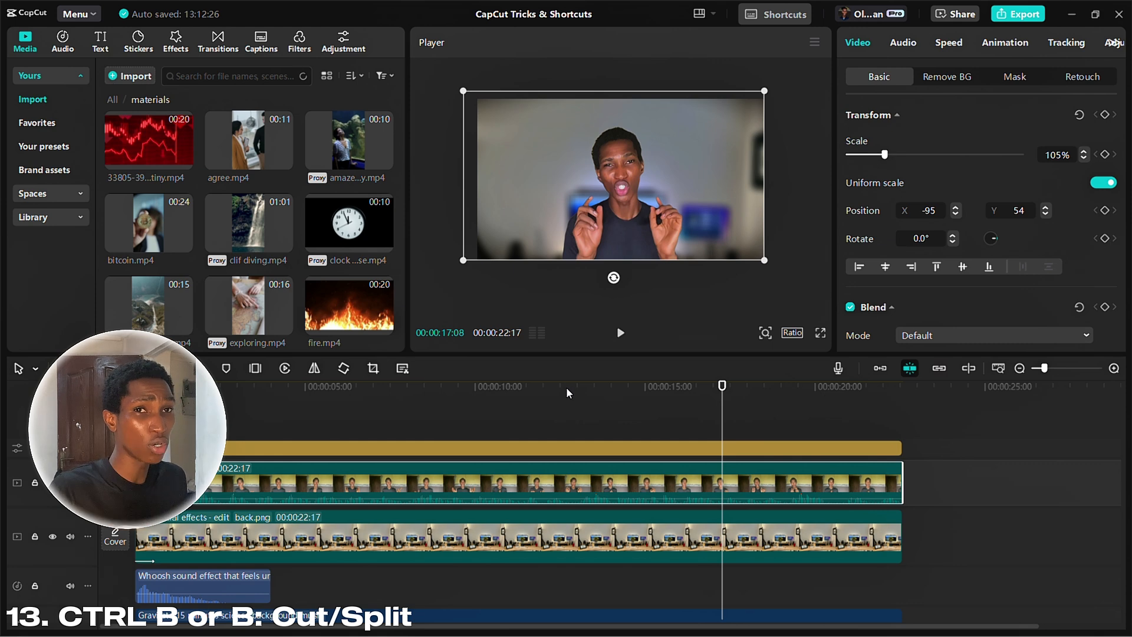
Step: Use the Split tool to cut the IMG_5843.MOV clip freehand at five different points along its length
click(567, 389)
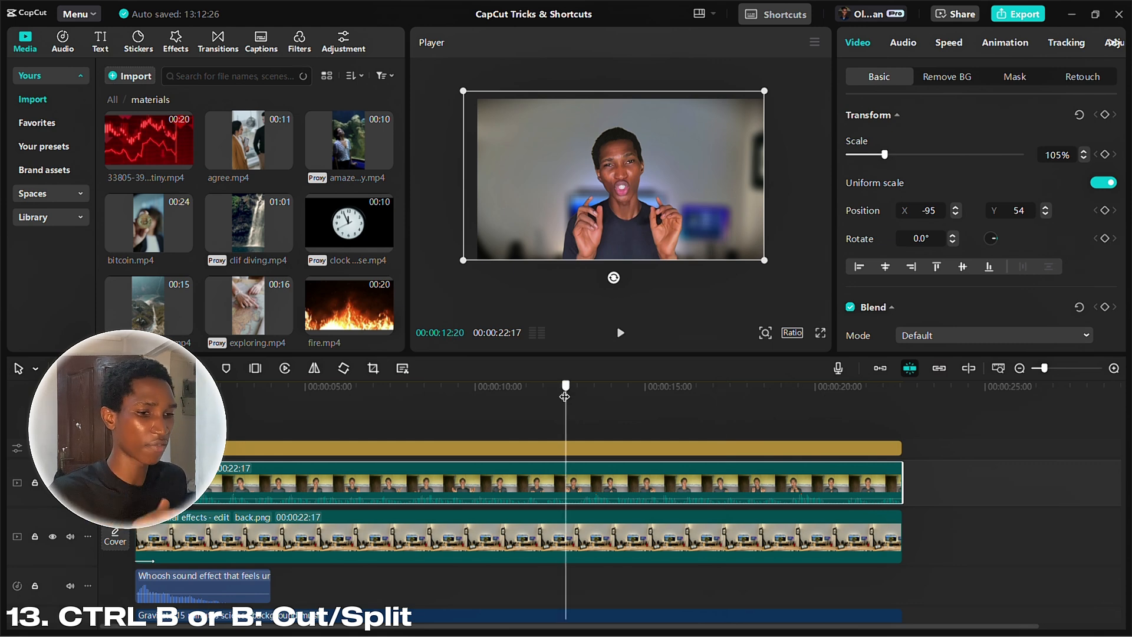
click(619, 414)
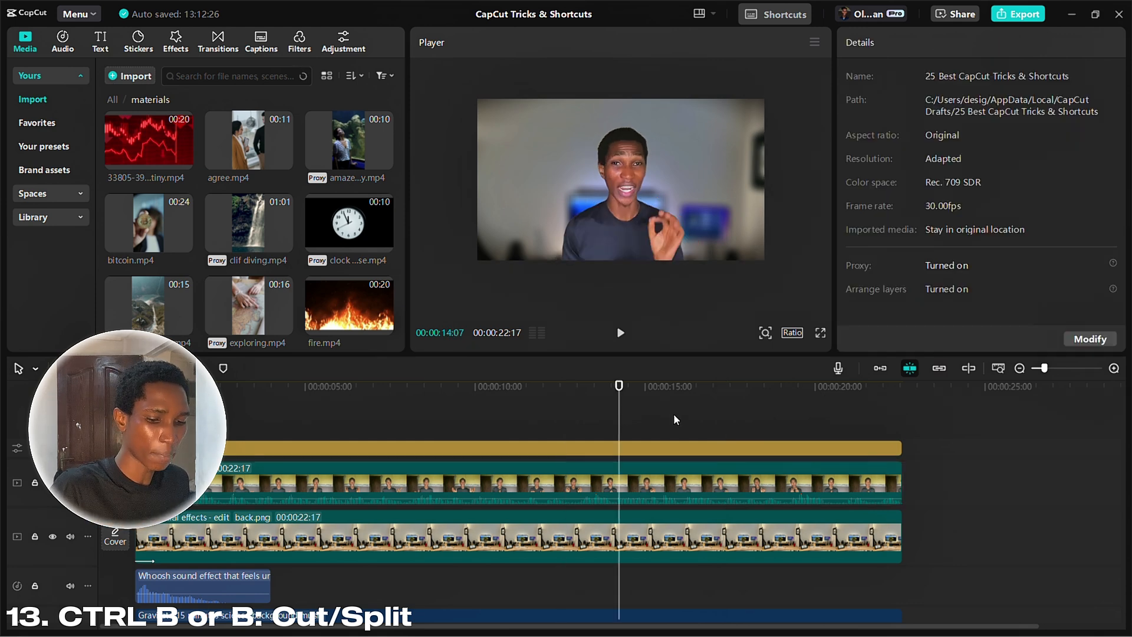
key(b)
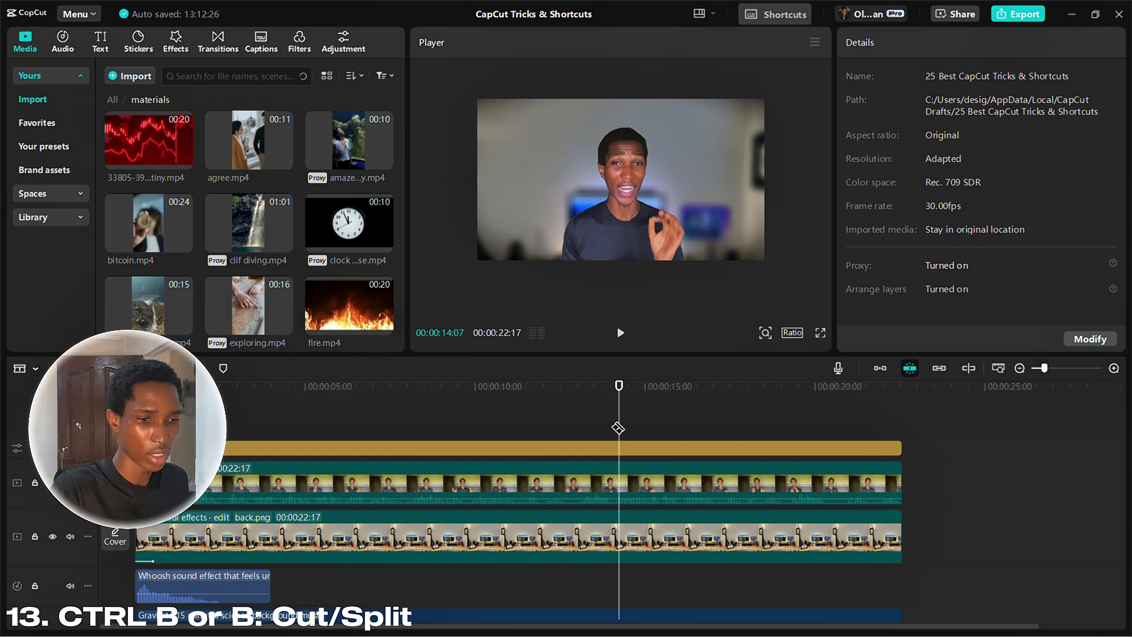
click(492, 424)
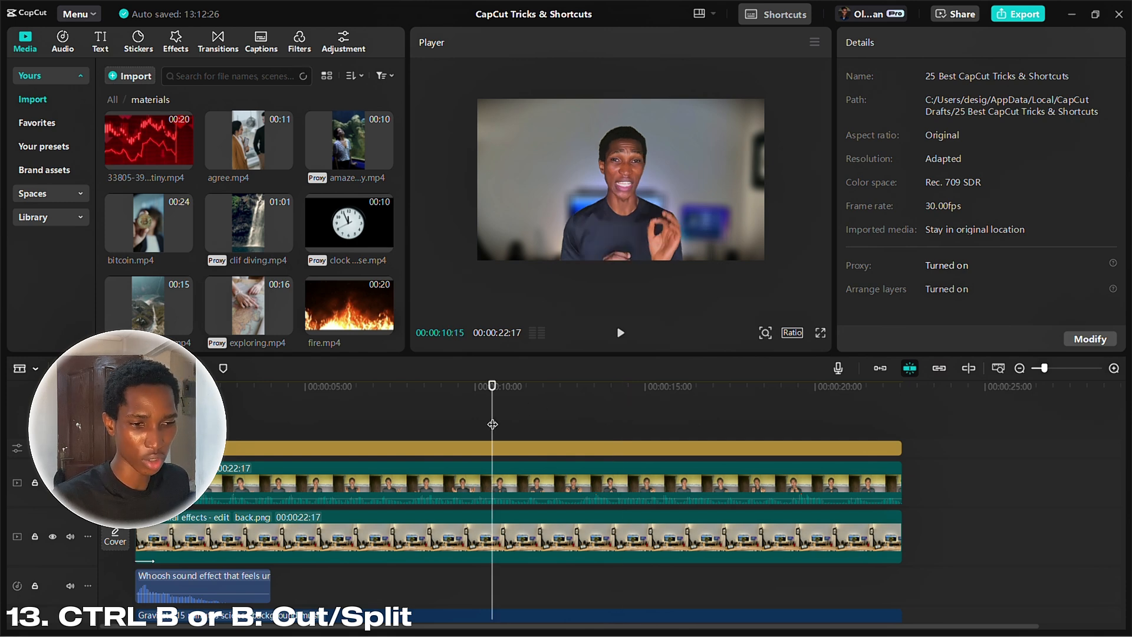
click(512, 477)
click(697, 483)
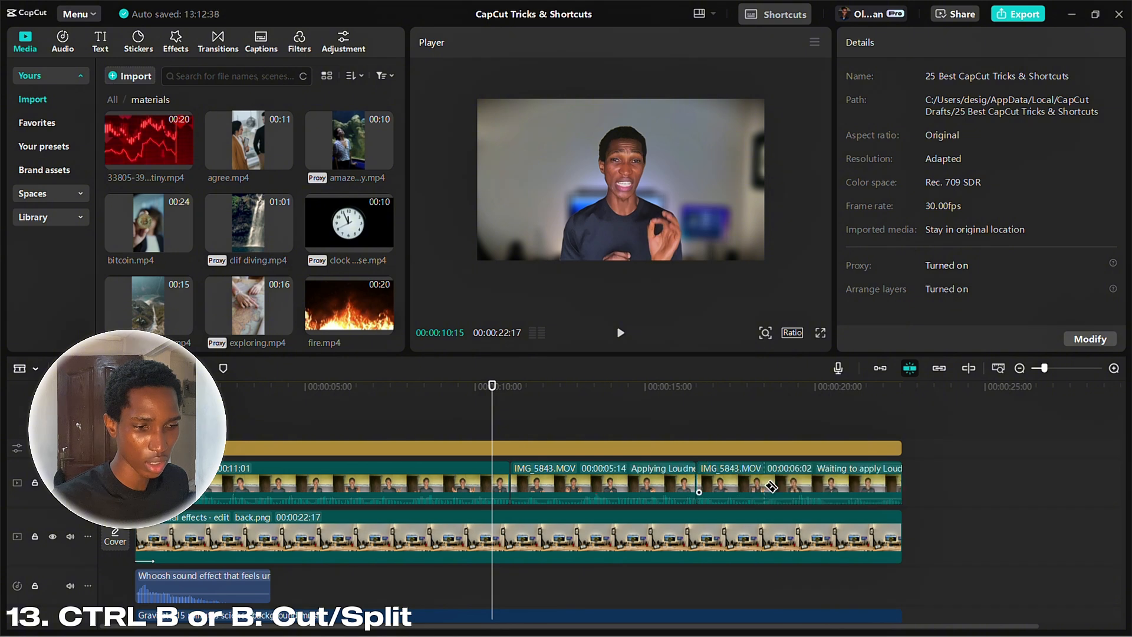
click(780, 483)
click(363, 484)
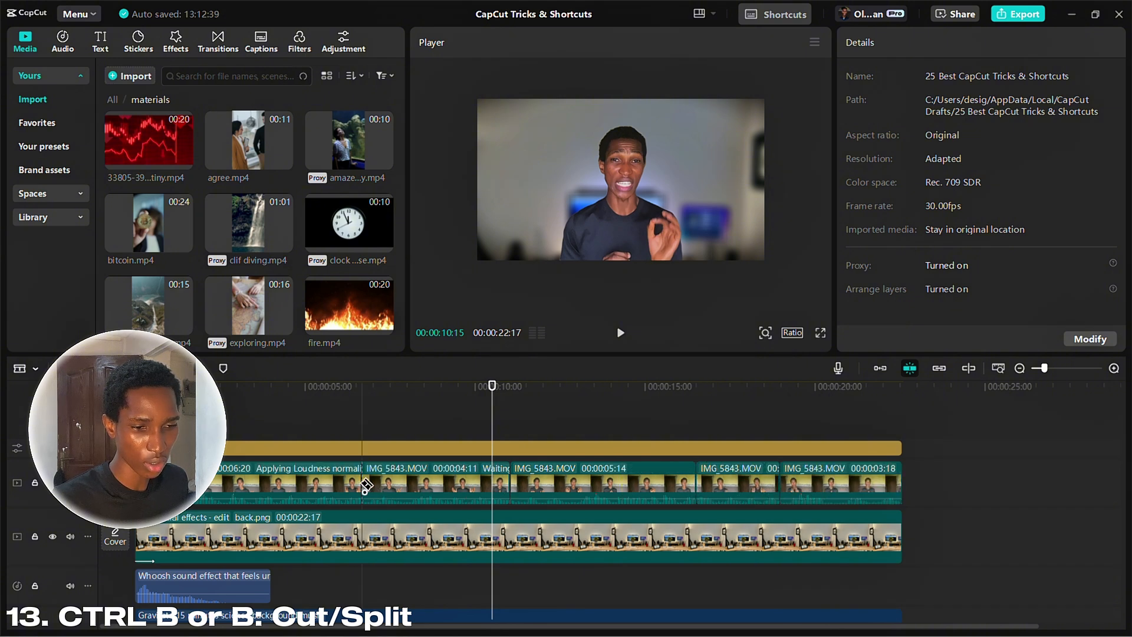
click(244, 483)
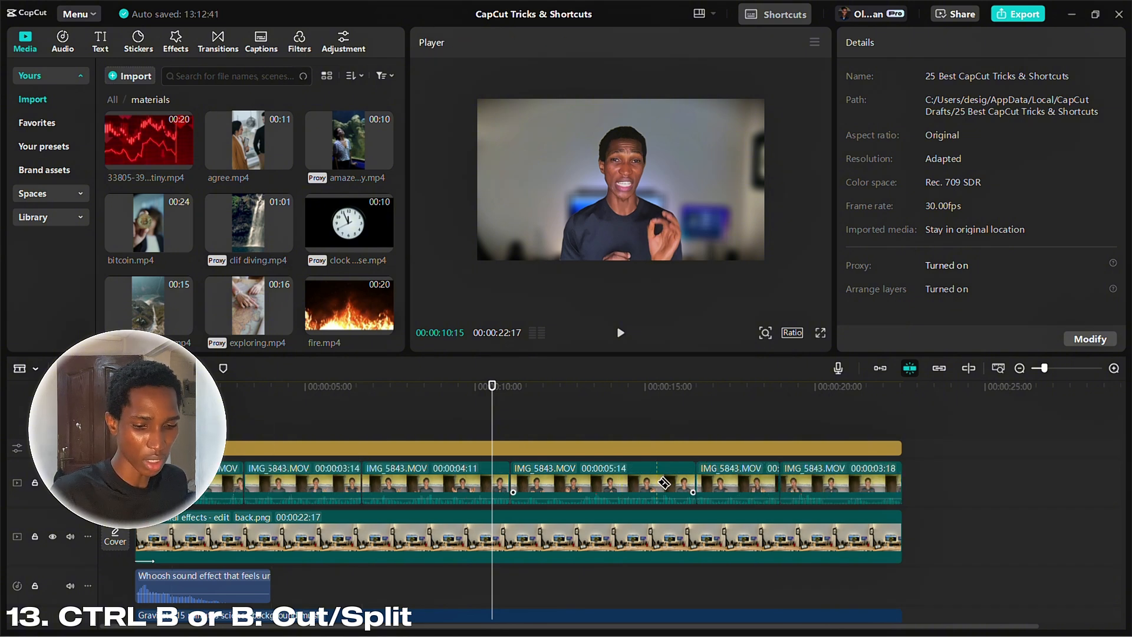
Step: Undo all five freehand cuts so that IMG_5843.MOV is one continuous clip again
key(ctrl+z)
key(ctrl+z)
key(ctrl+z)
key(ctrl+z)
key(ctrl+z)
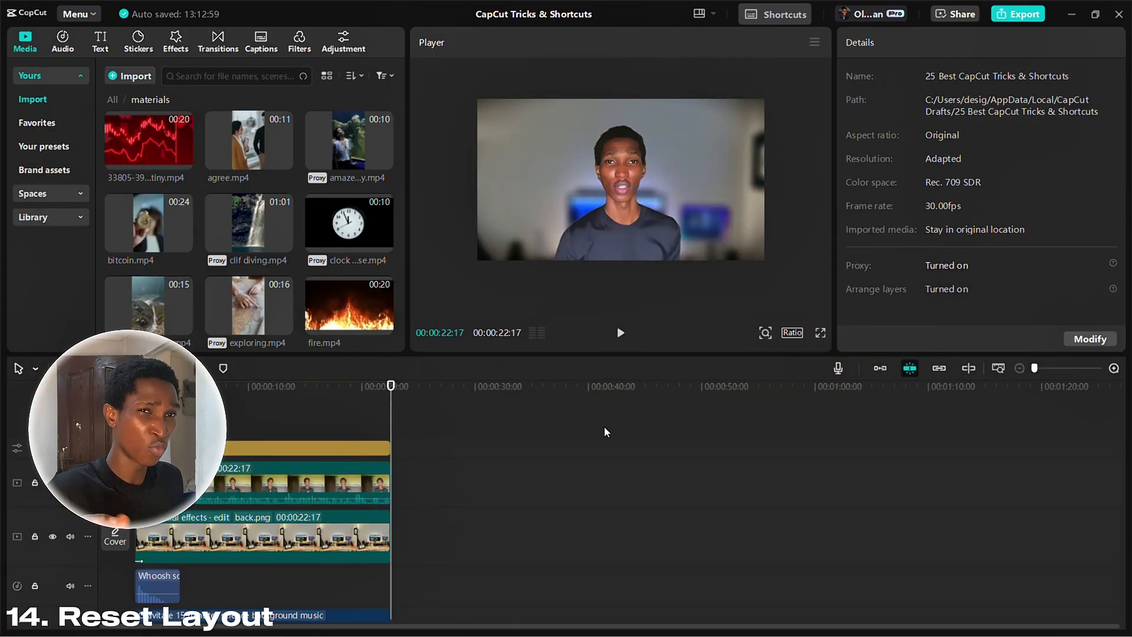
Step: Park the playhead at 00:00:15:00 and set the project's aspect ratio to 16:9
click(305, 420)
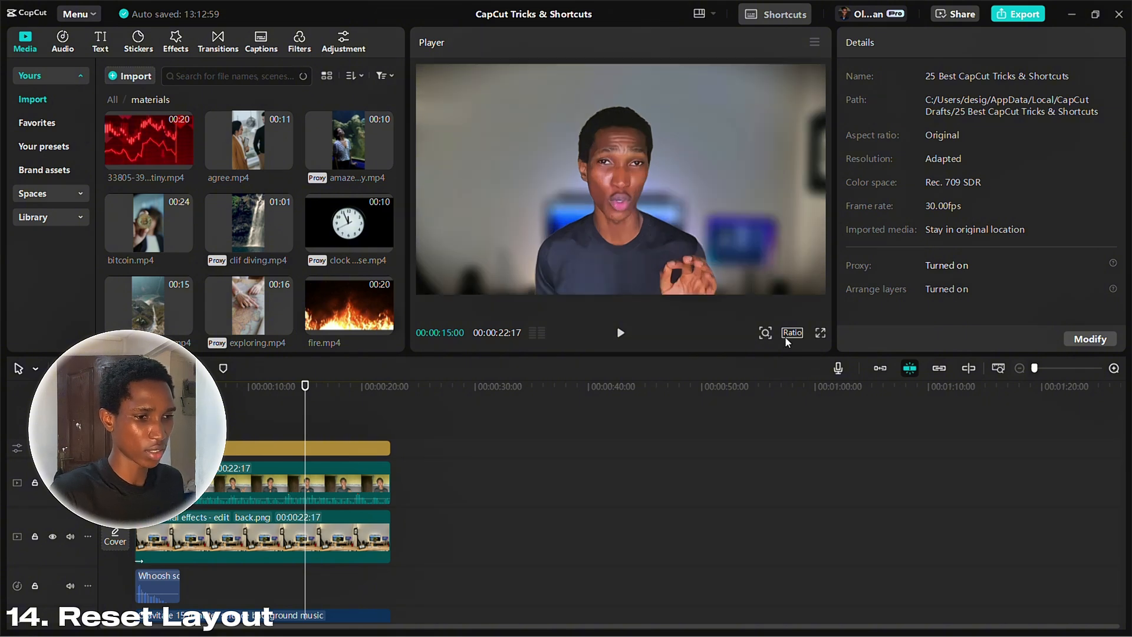
click(791, 333)
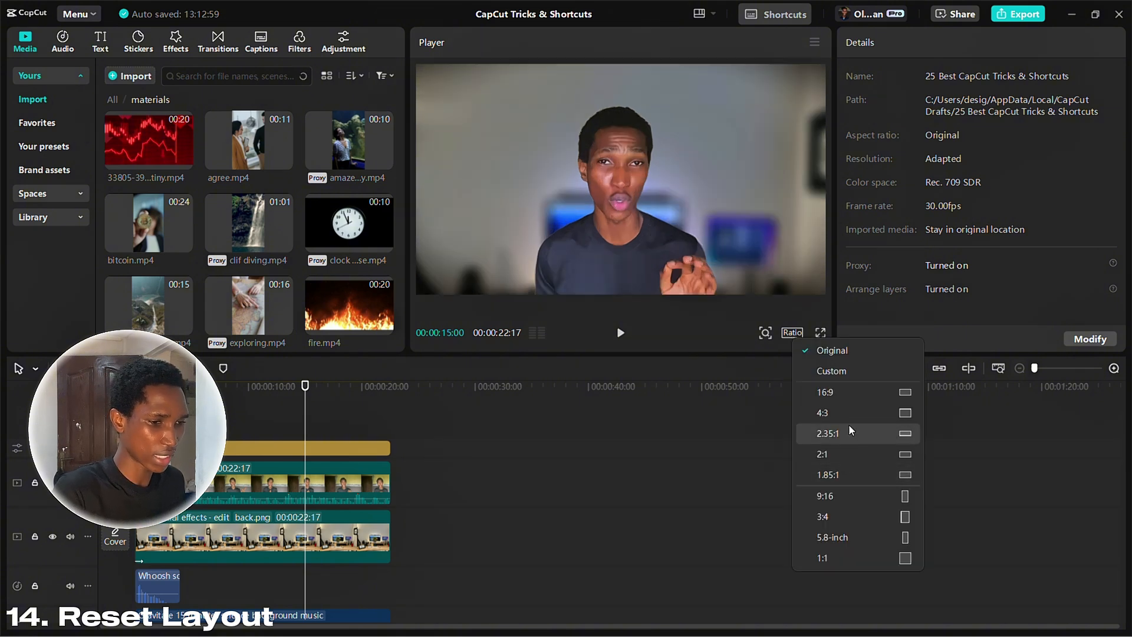
click(856, 393)
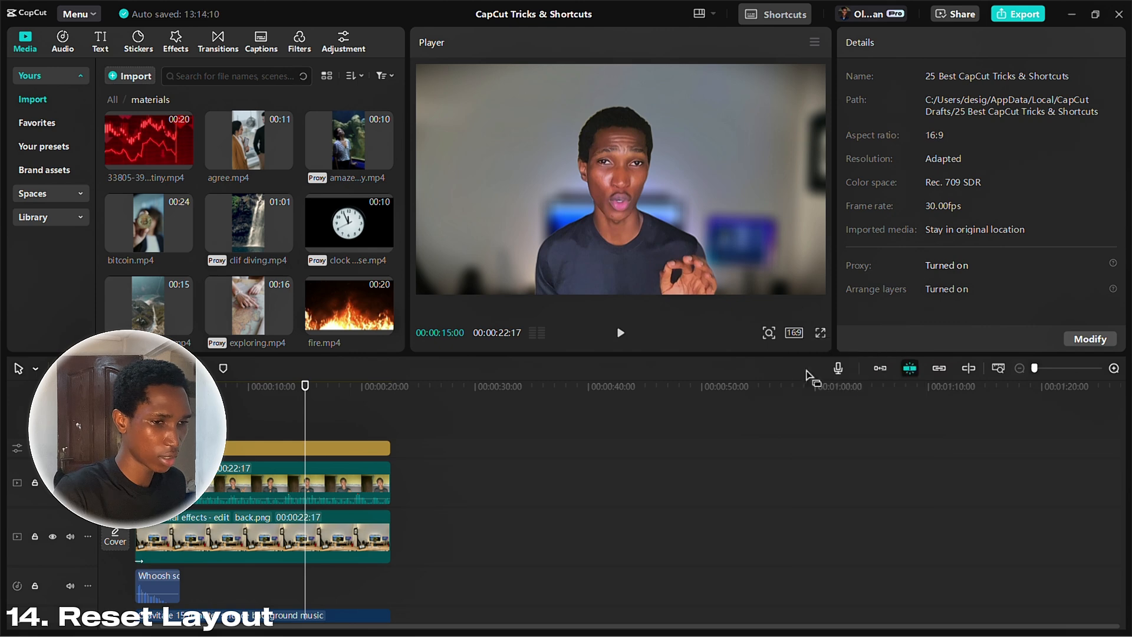
Step: Add clif diving.mp4 to the main track after the existing clips, starting at about 28 seconds, and preview it around 00:00:42:08
click(362, 417)
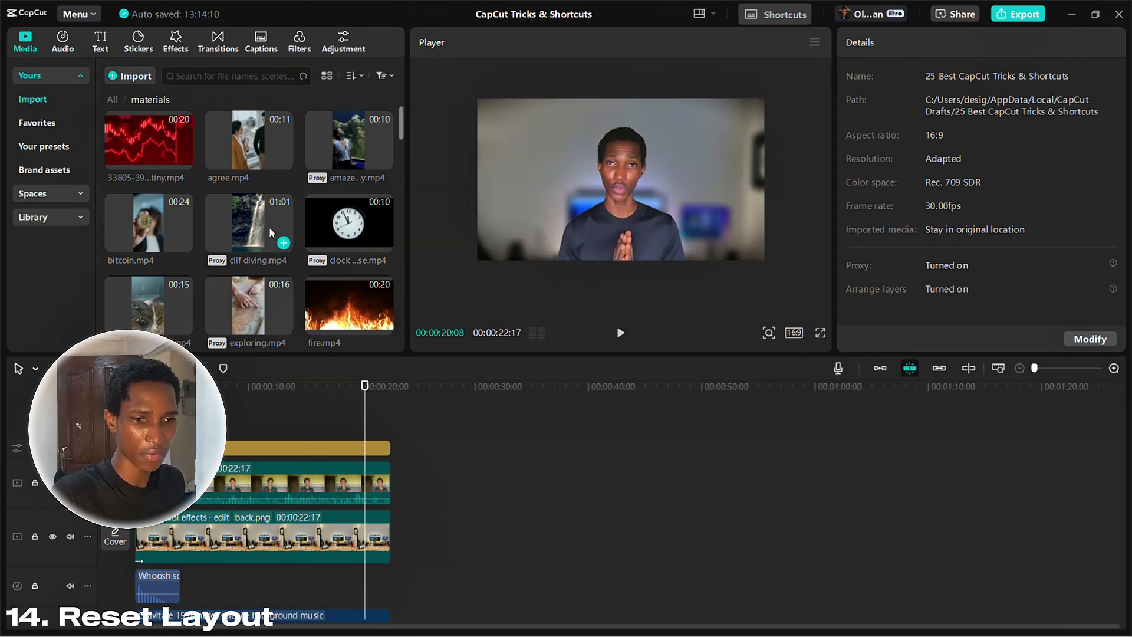
drag(269, 226, 460, 526)
click(561, 406)
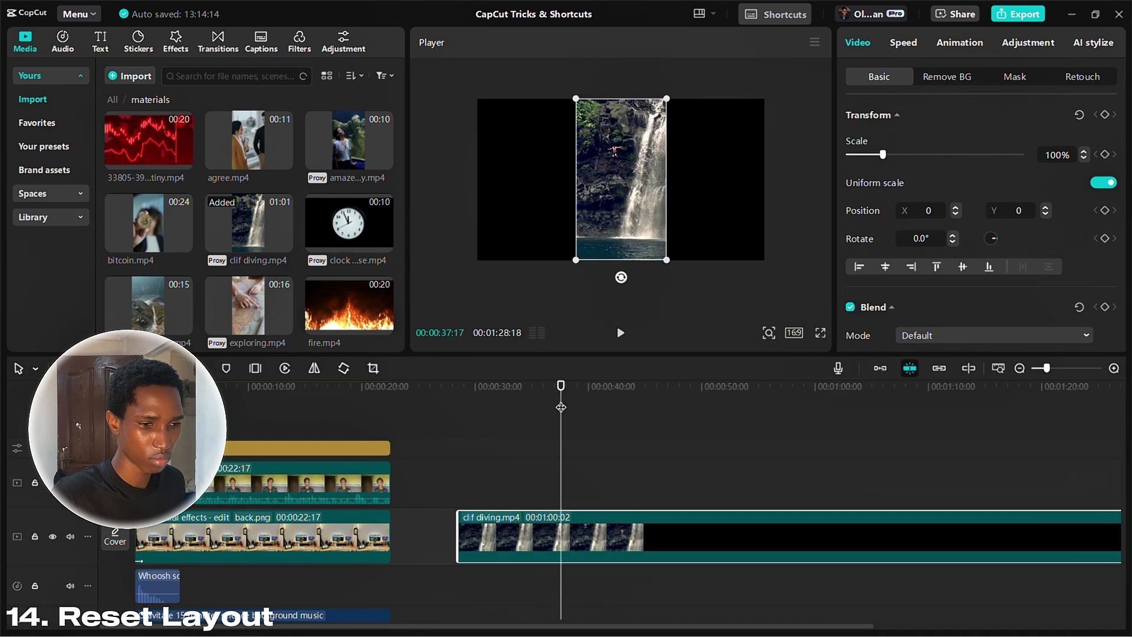
drag(561, 407, 614, 402)
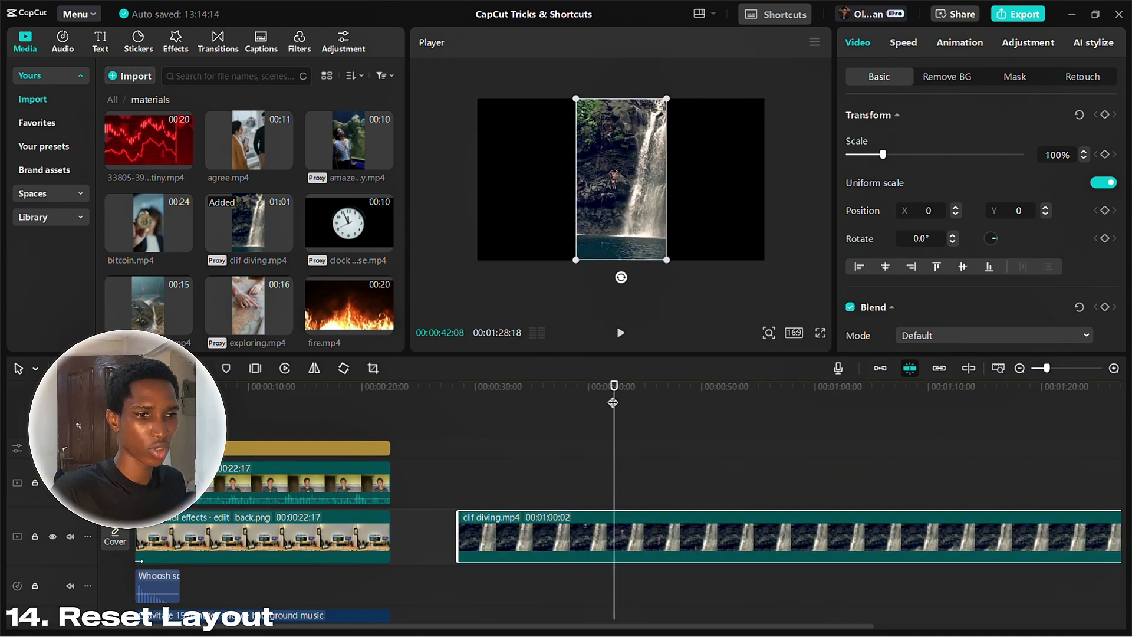
Step: Change the project's aspect ratio to 9:16 and fit the whole clif diving.mp4 clip within the timeline view
click(793, 332)
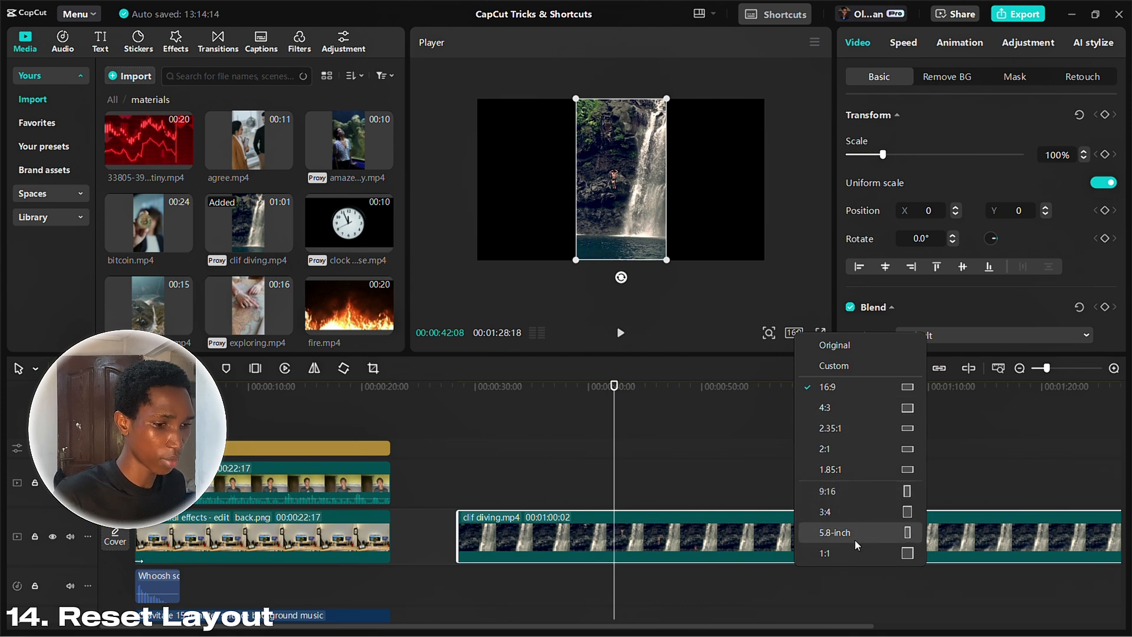
click(854, 496)
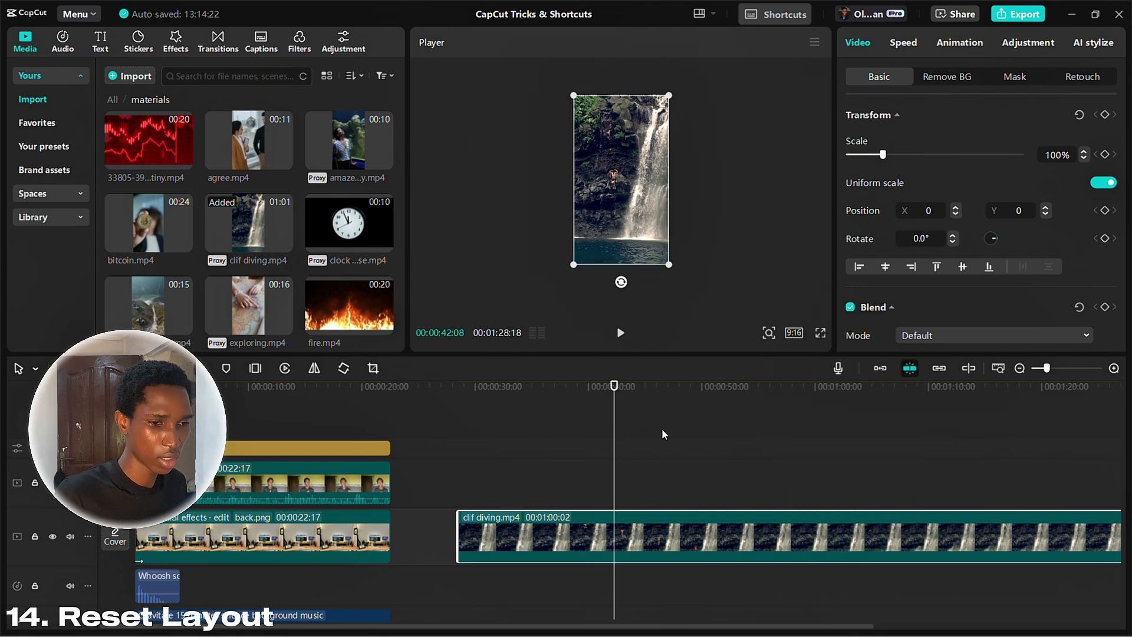
click(664, 422)
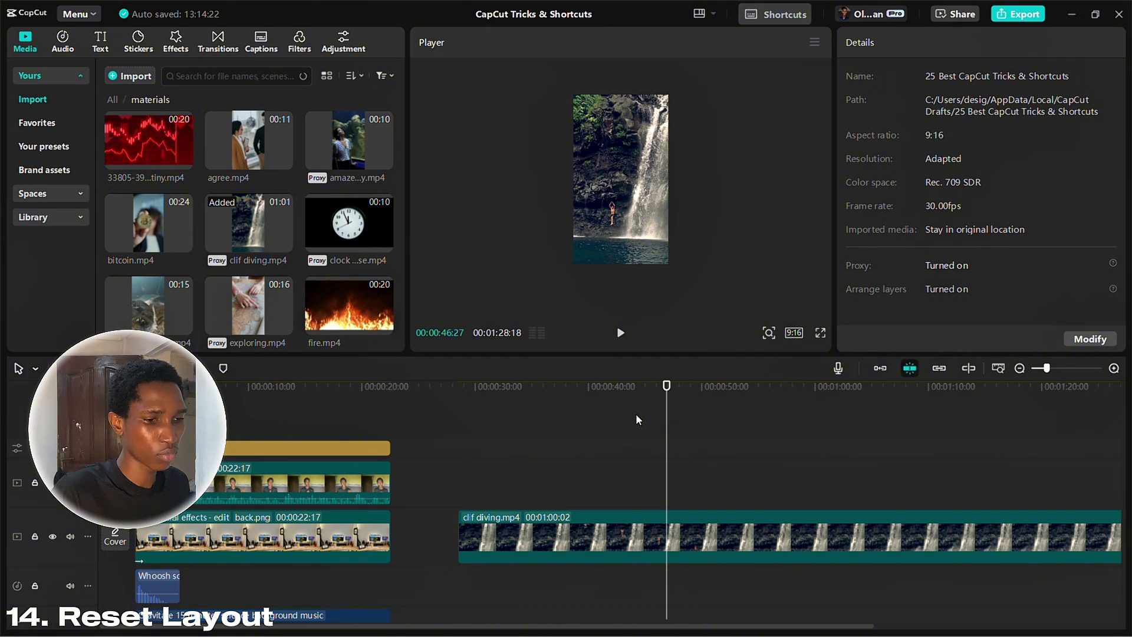
key(ctrl+minus)
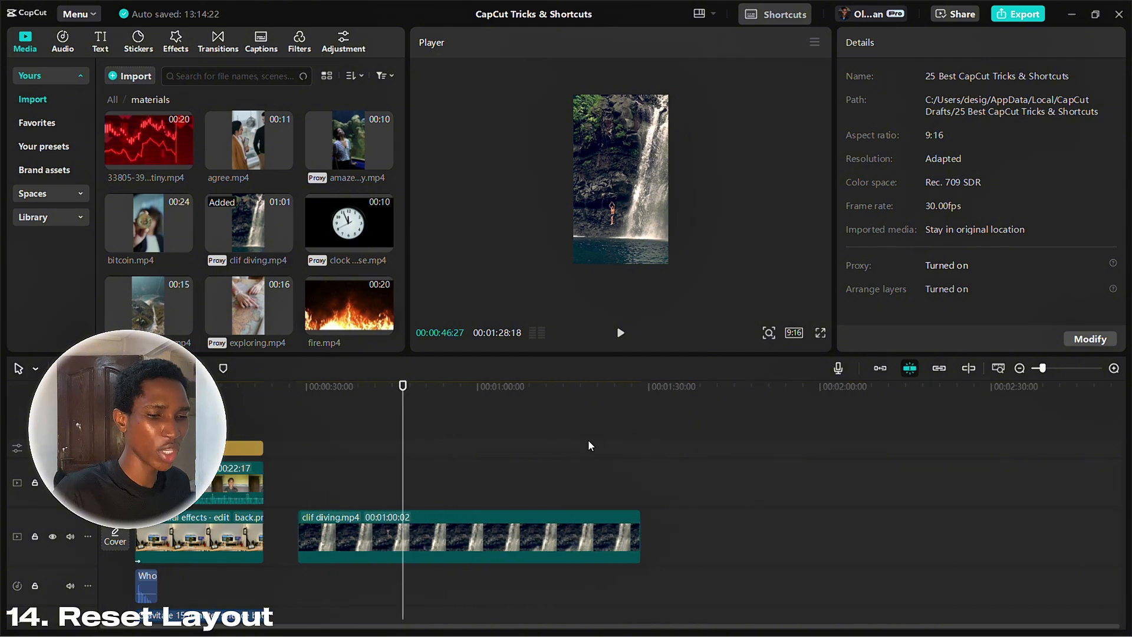
Step: Switch the workspace layout to Vertical and preview the clif diving.mp4 clip at 00:00:36:27
click(699, 18)
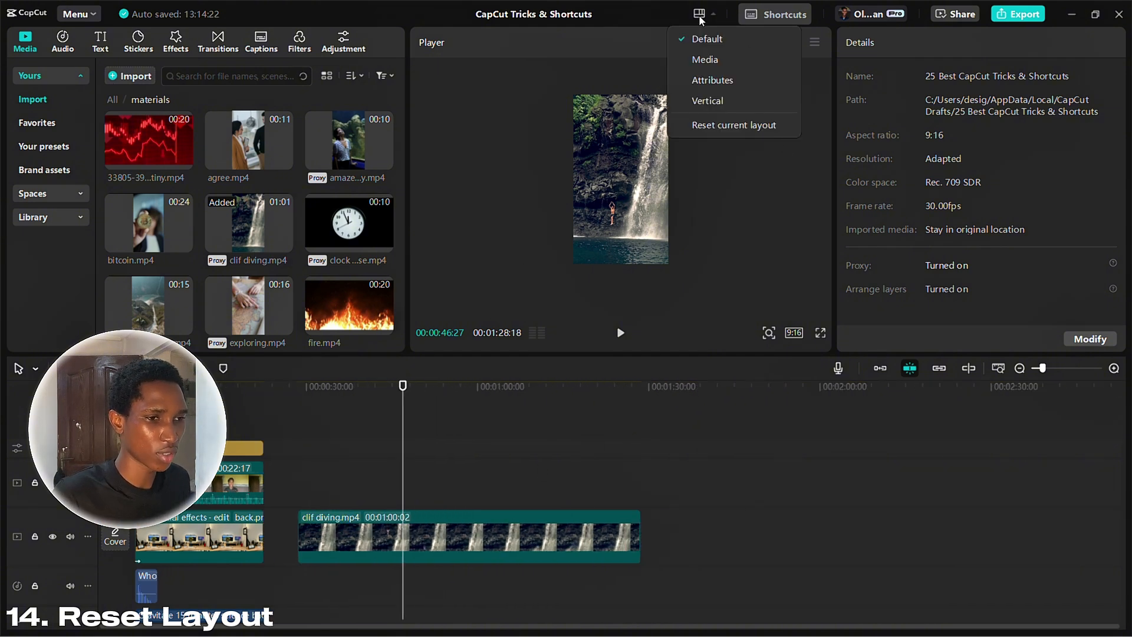
click(699, 100)
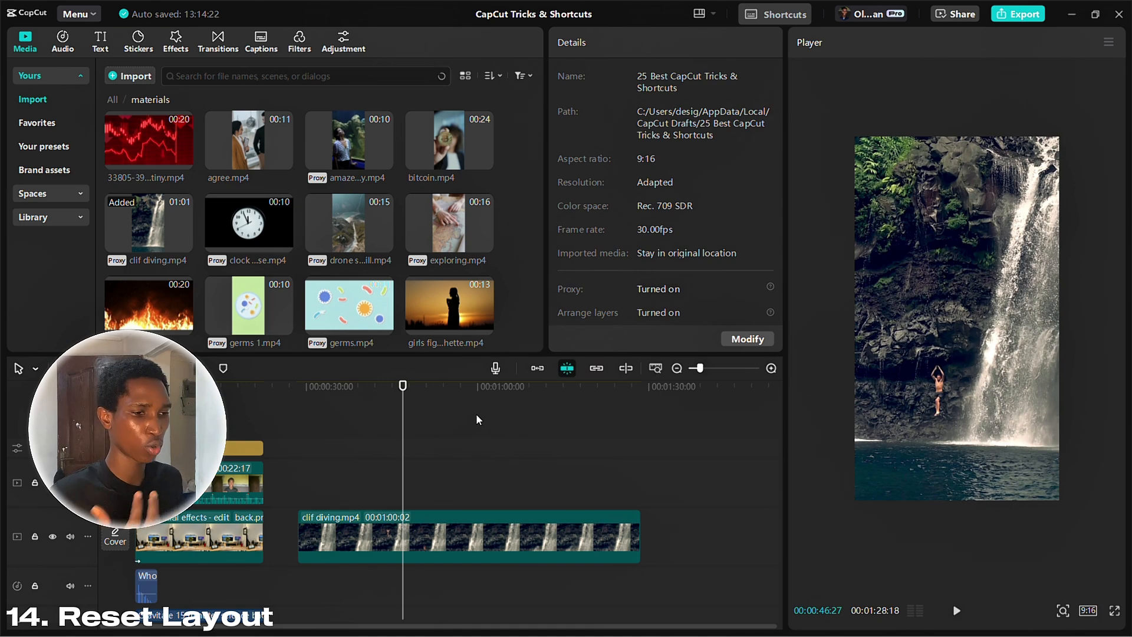
key(space)
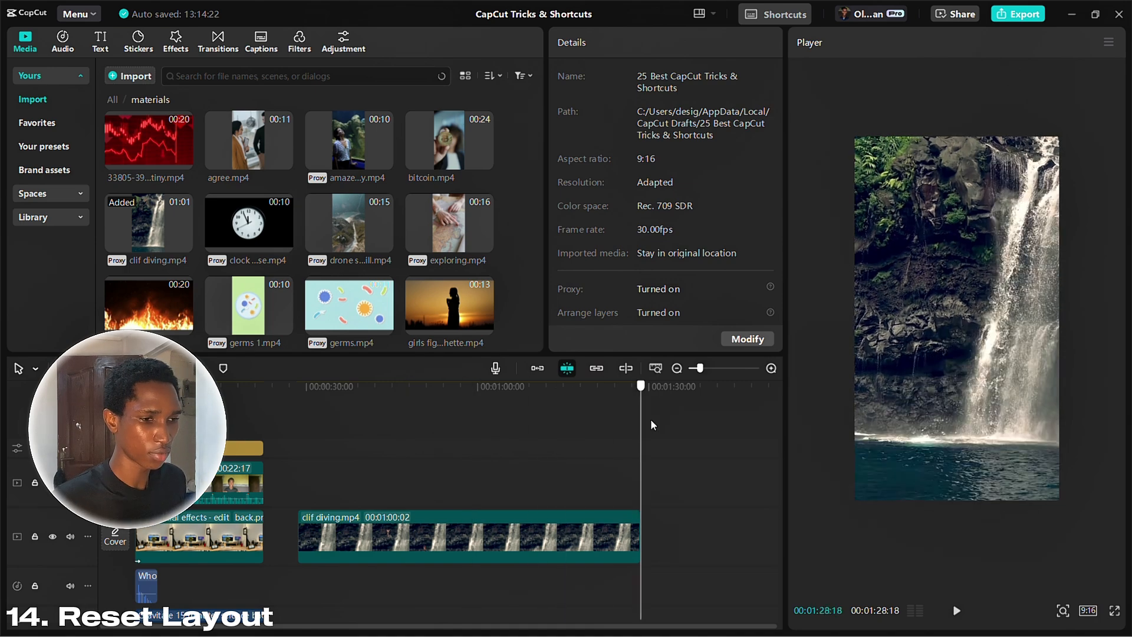
click(346, 420)
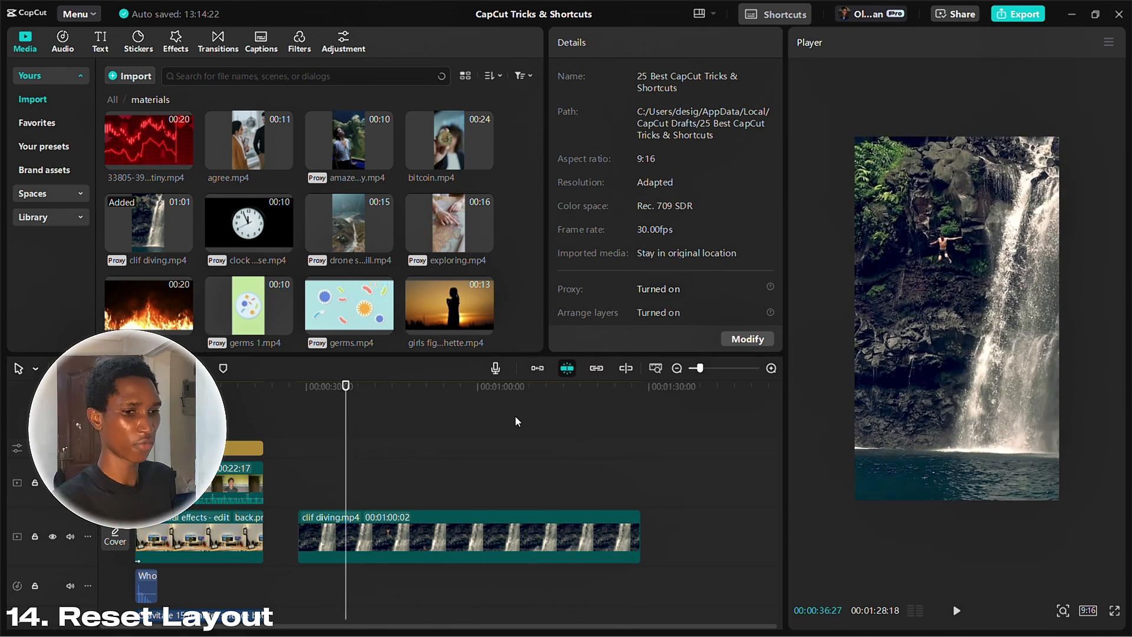
Step: Reset the current Vertical layout and select the clif diving.mp4 clip in the timeline
click(701, 14)
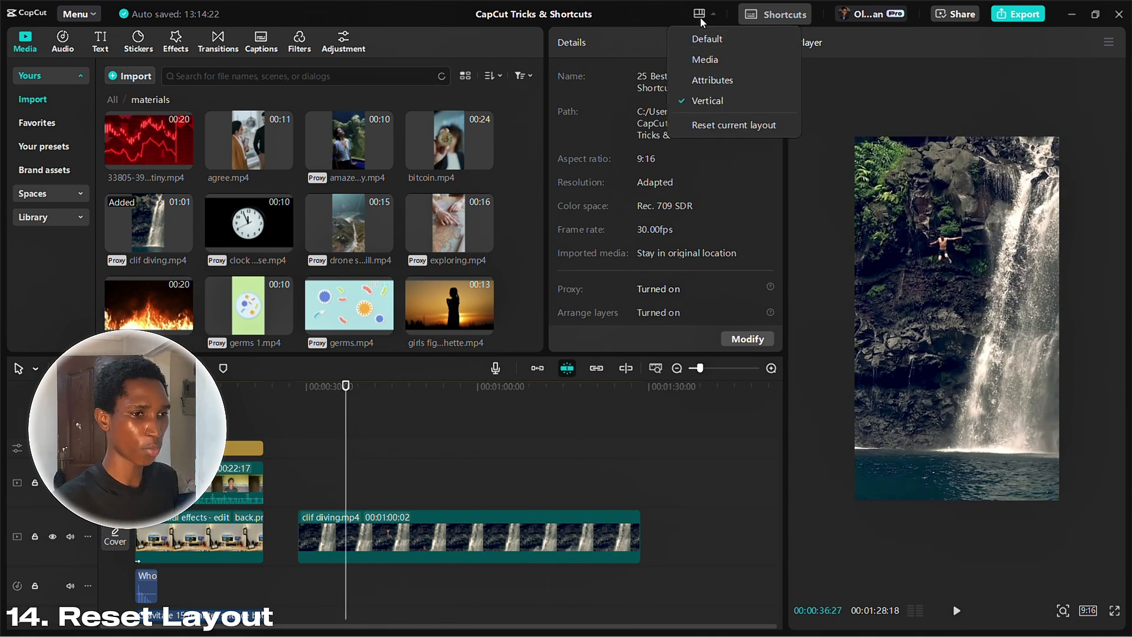
click(699, 127)
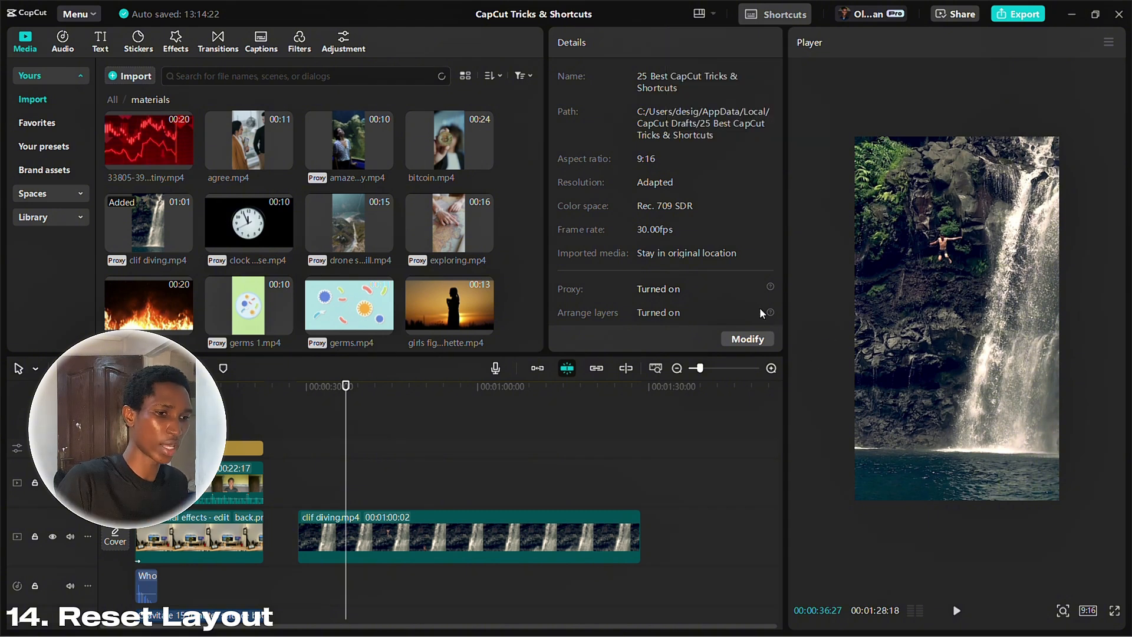
click(524, 556)
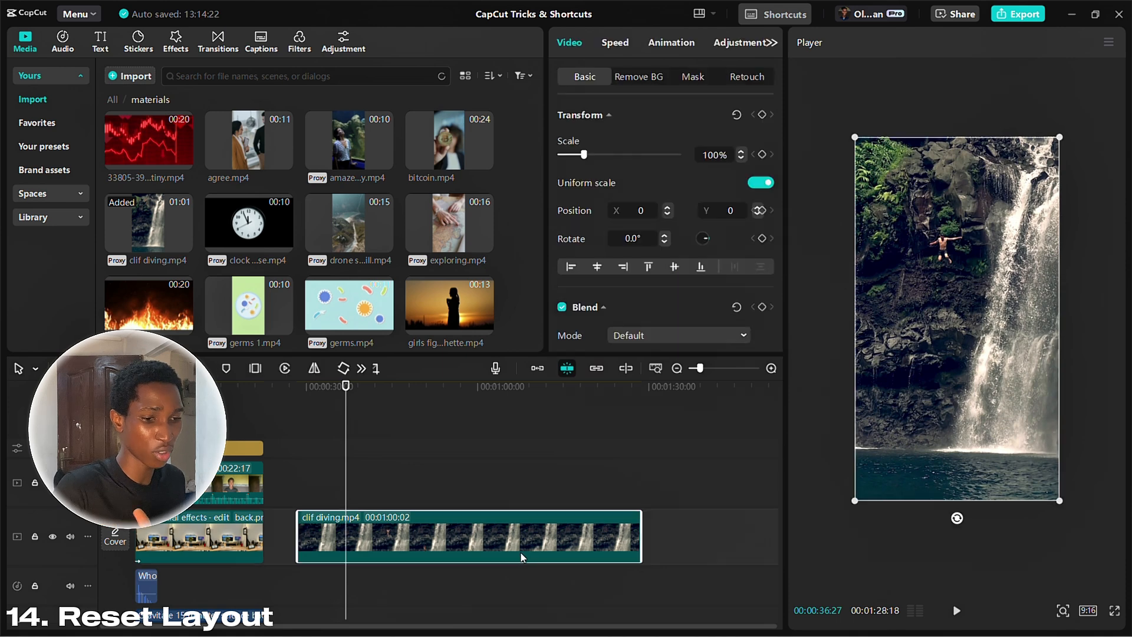
Step: Switch the workspace to the Default layout and reset the current layout
click(706, 23)
click(705, 43)
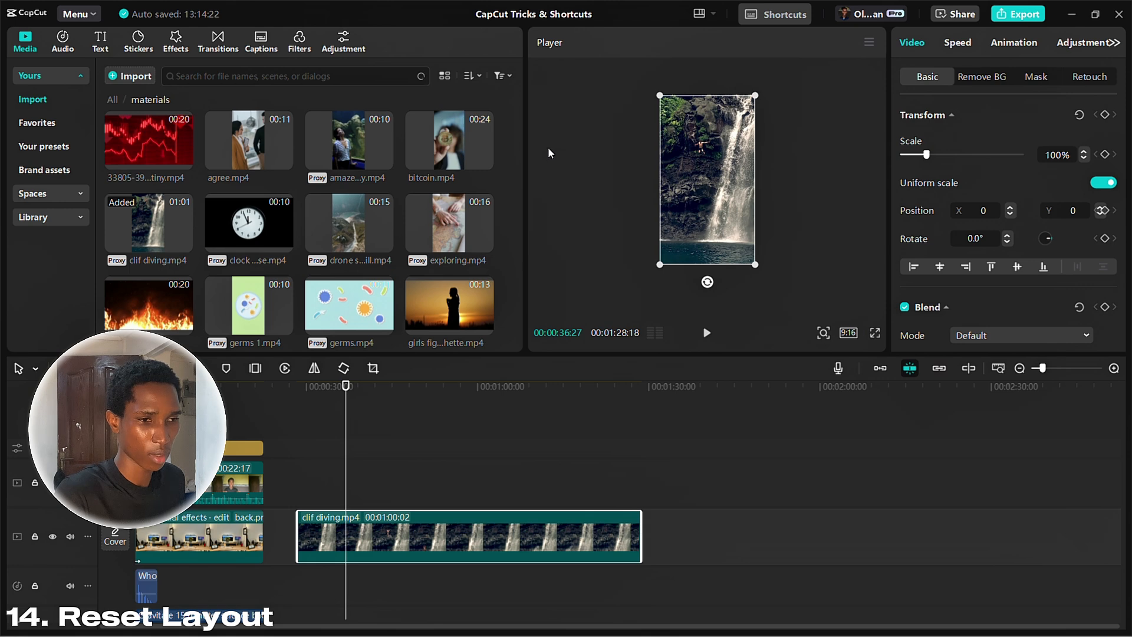
click(700, 14)
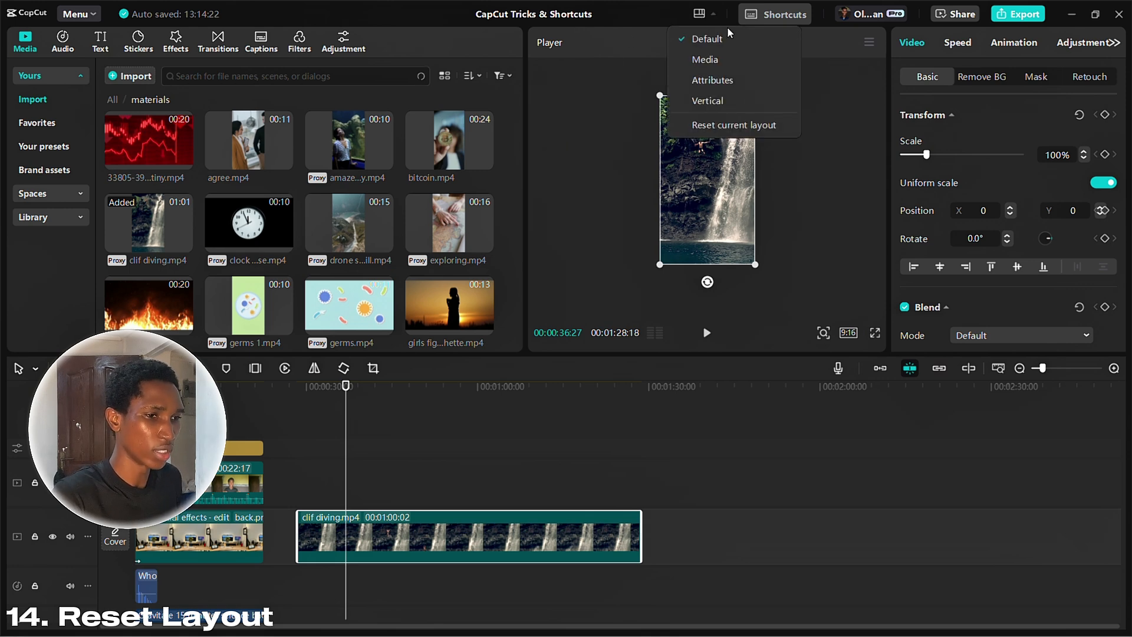
click(701, 126)
Step: Move the playhead to 00:00:59:03 in clif diving.mp4 and switch the workspace from Vertical to the Default layout
click(472, 456)
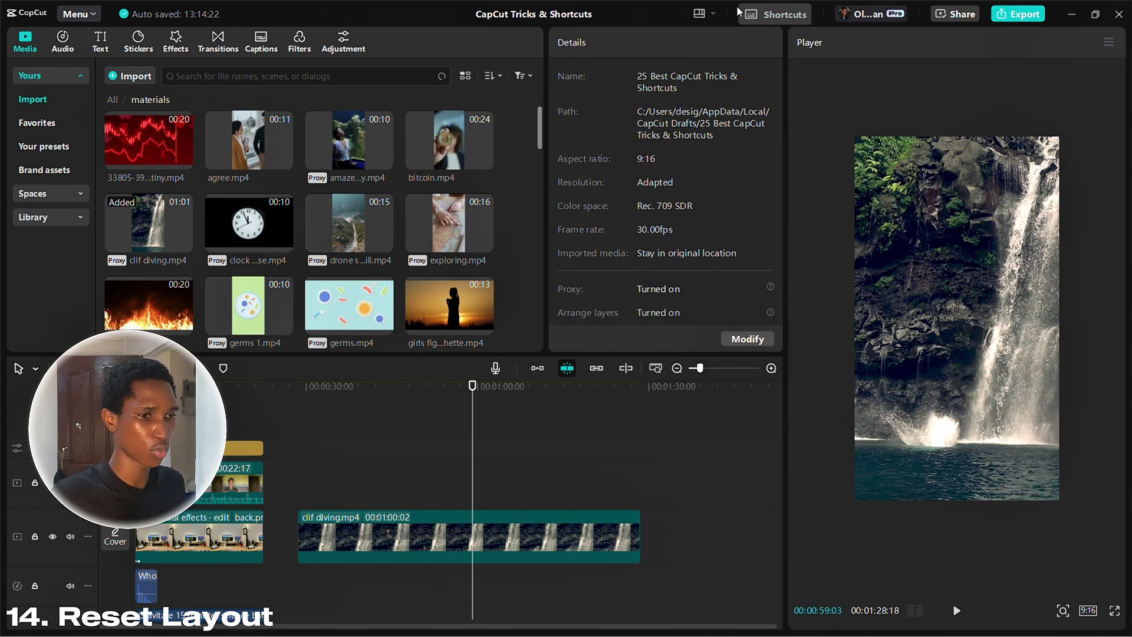
click(698, 17)
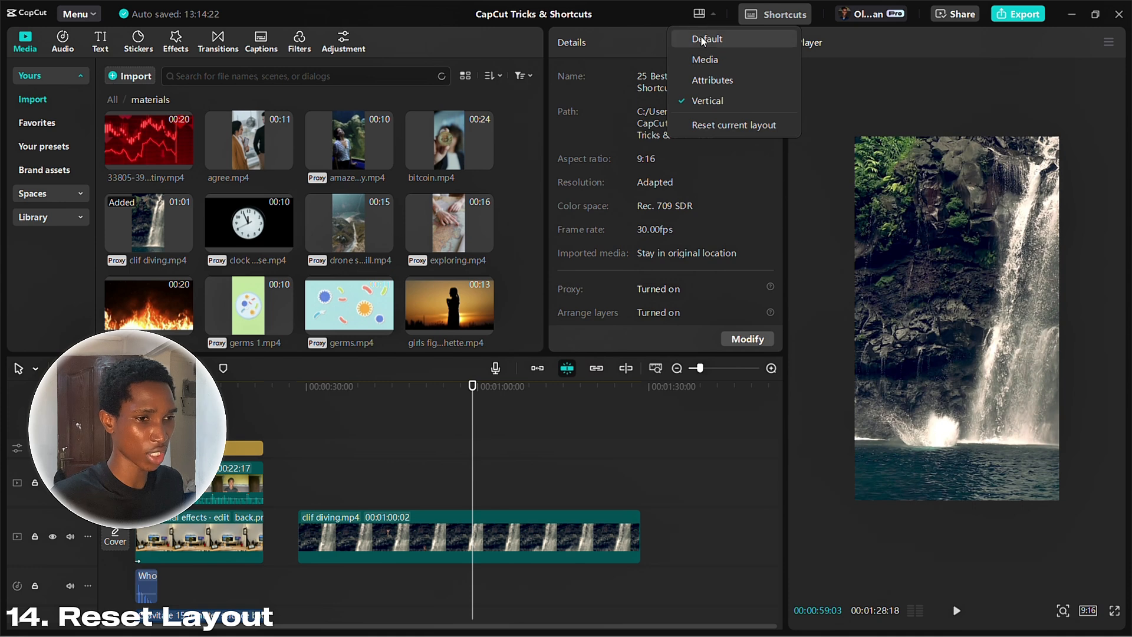
click(704, 42)
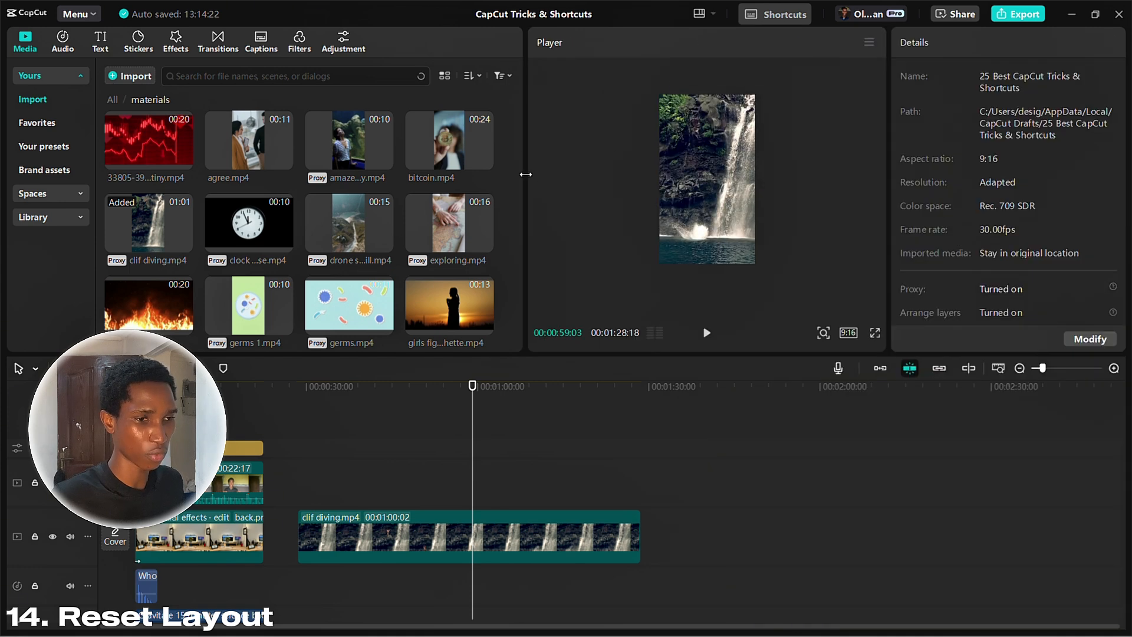
Step: Switch the workspace to the Media layout and reset the current layout
click(702, 16)
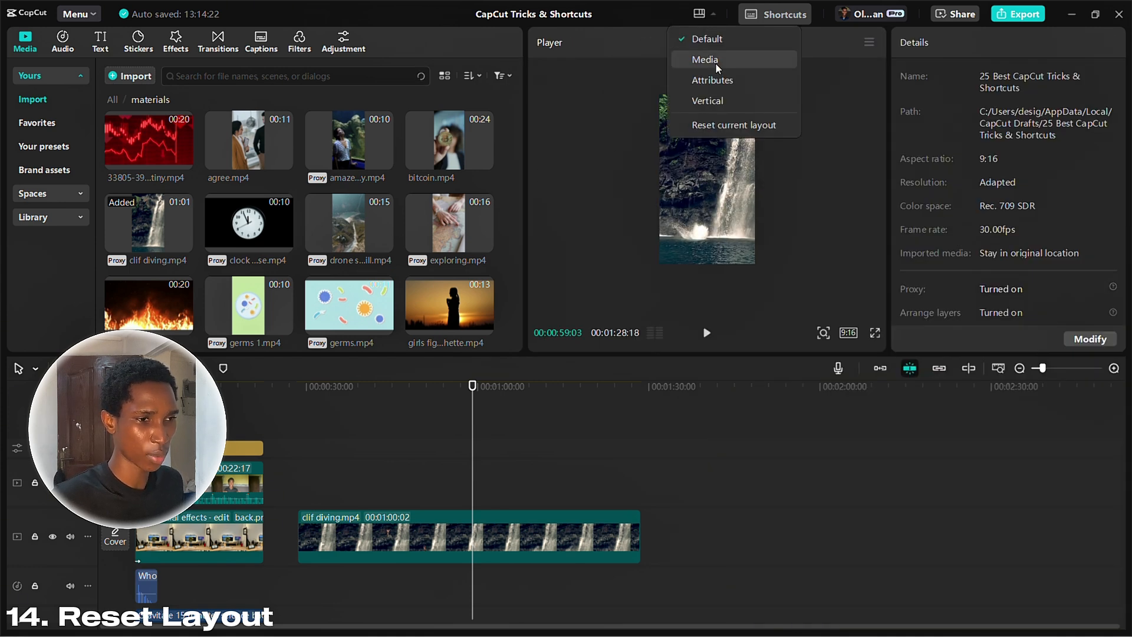
key(Return)
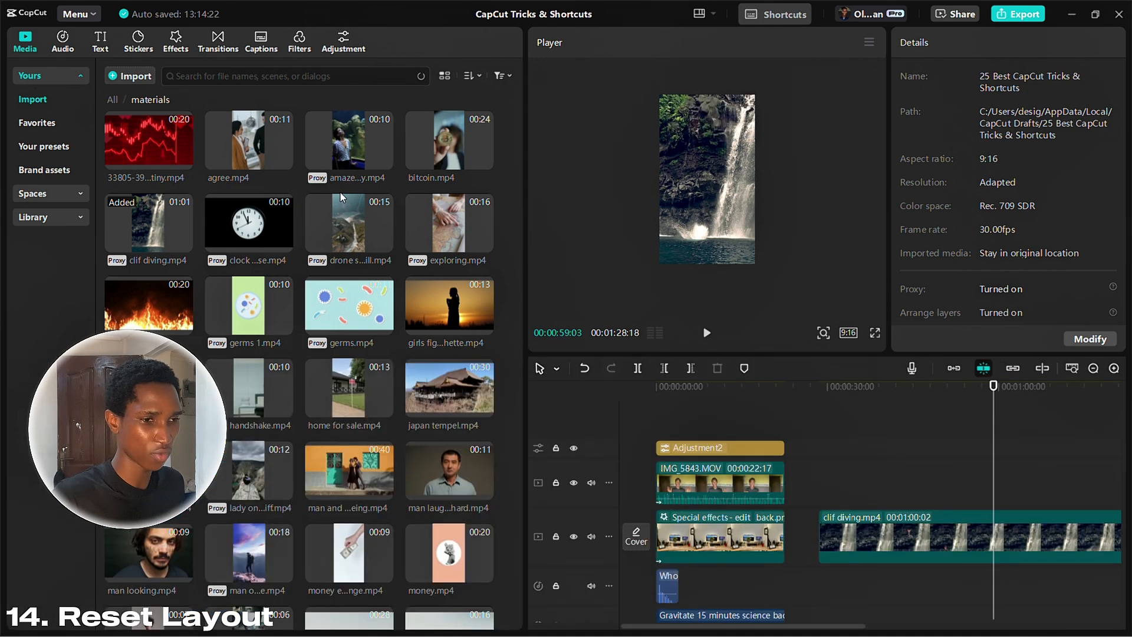
scroll(320, 266, down, 5)
scroll(320, 266, up, 3)
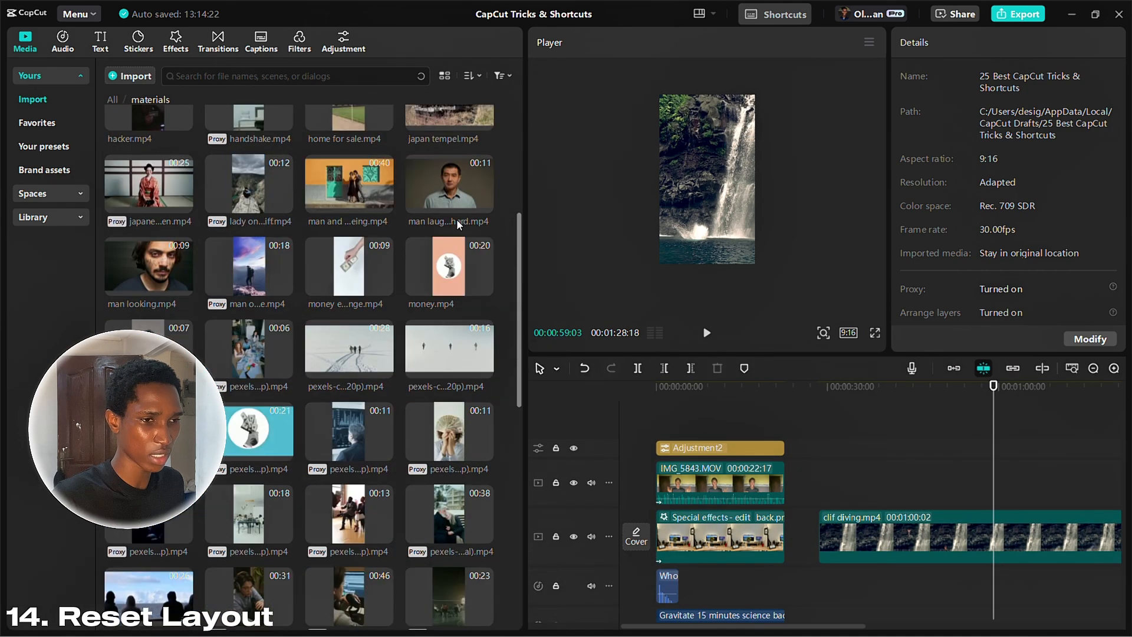
click(702, 15)
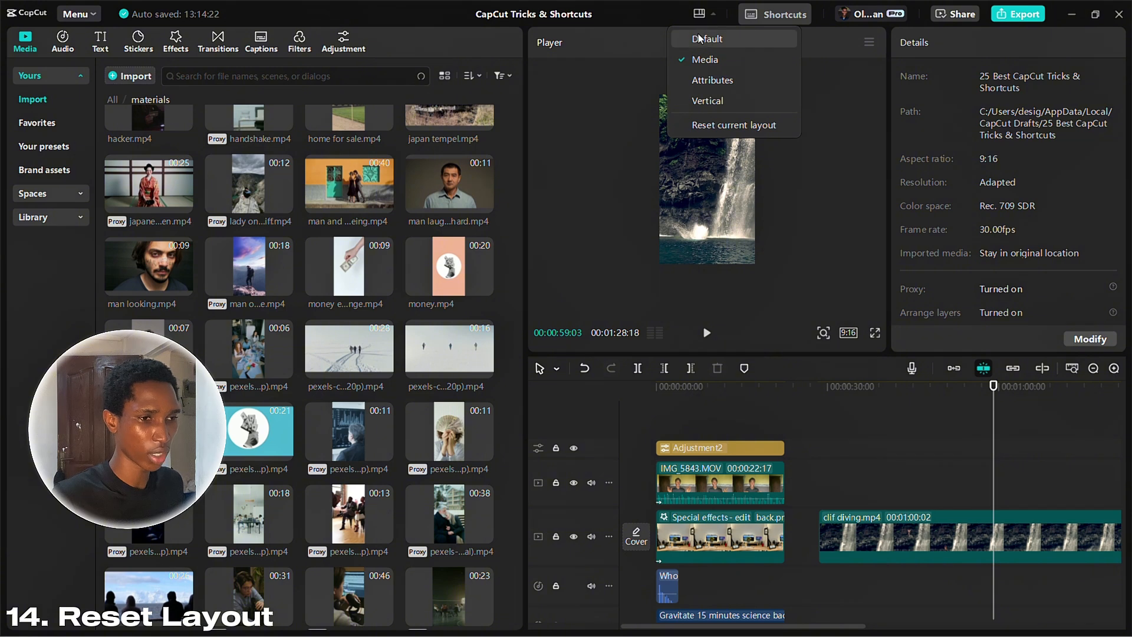
click(740, 118)
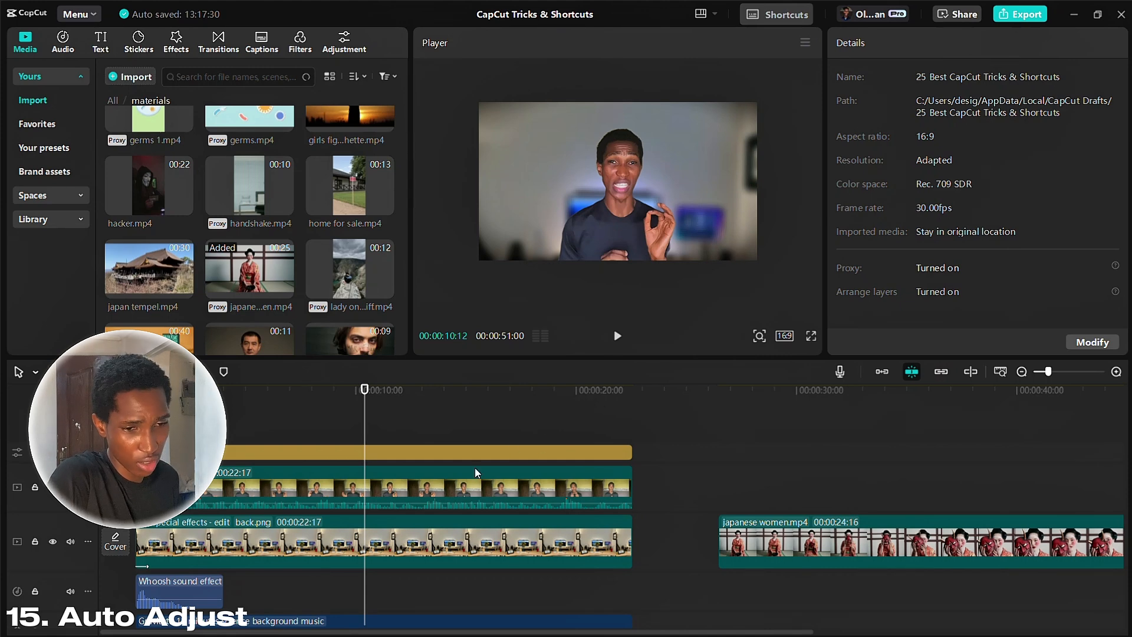
Step: Add a custom adjustment clip above the start of japanese women.mp4 and preview the frame at 00:00:27:25
click(456, 452)
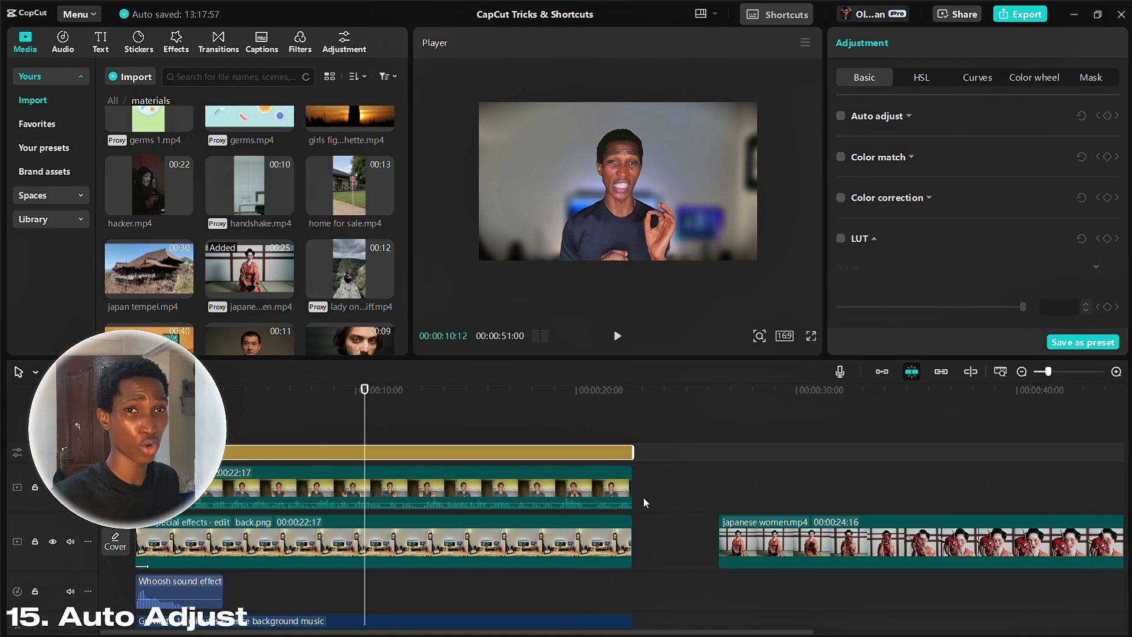
click(684, 430)
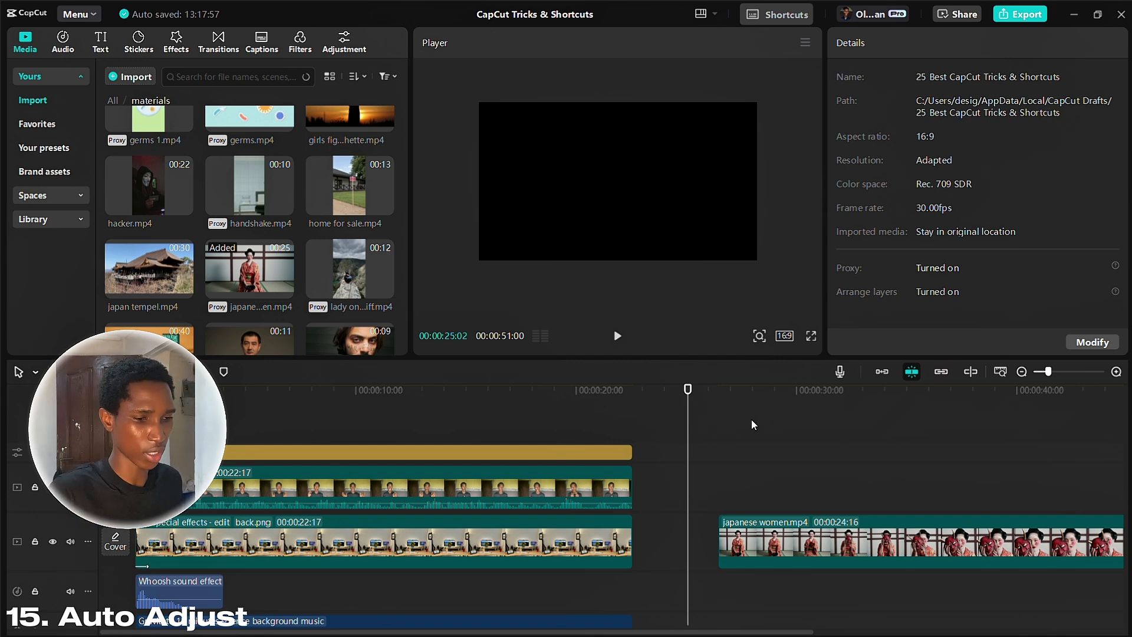
click(713, 392)
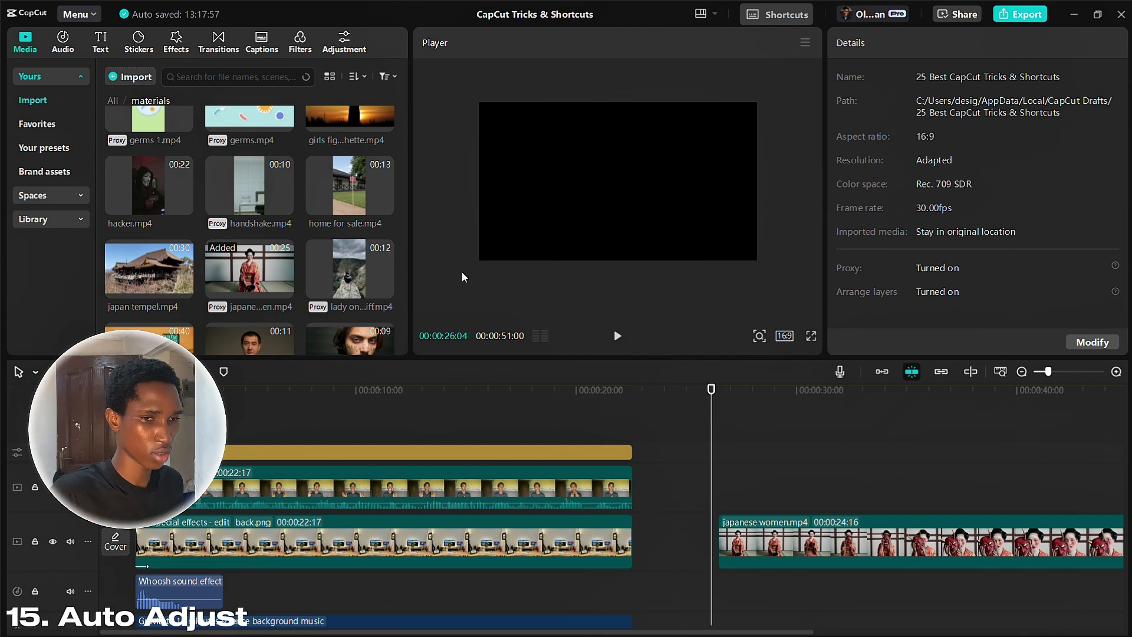
click(341, 44)
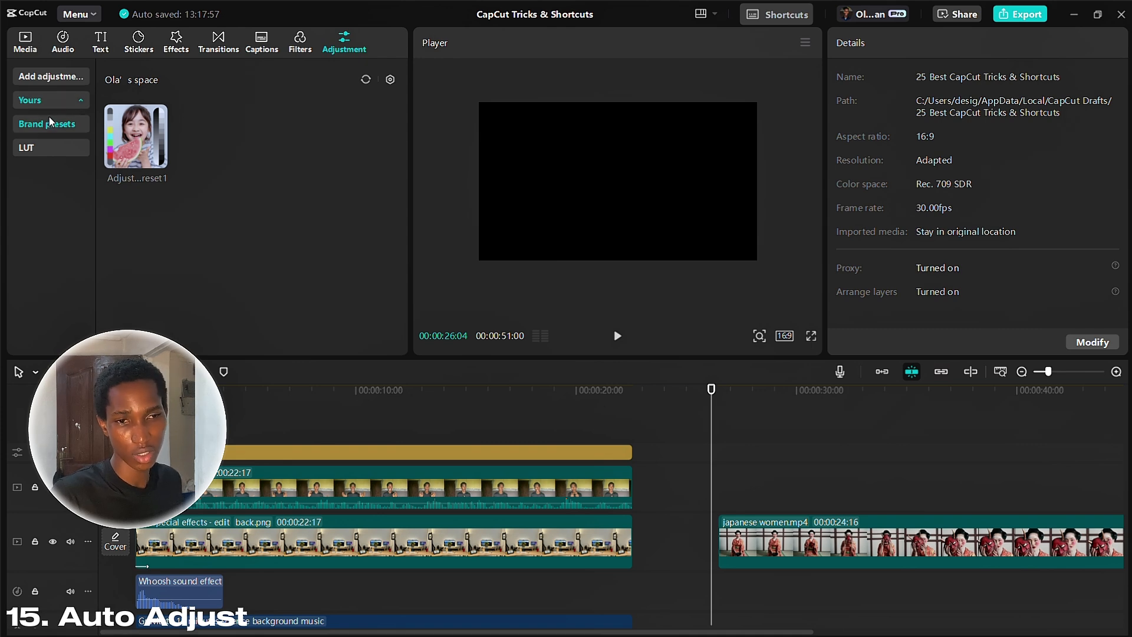
click(49, 77)
drag(135, 115, 718, 444)
click(749, 417)
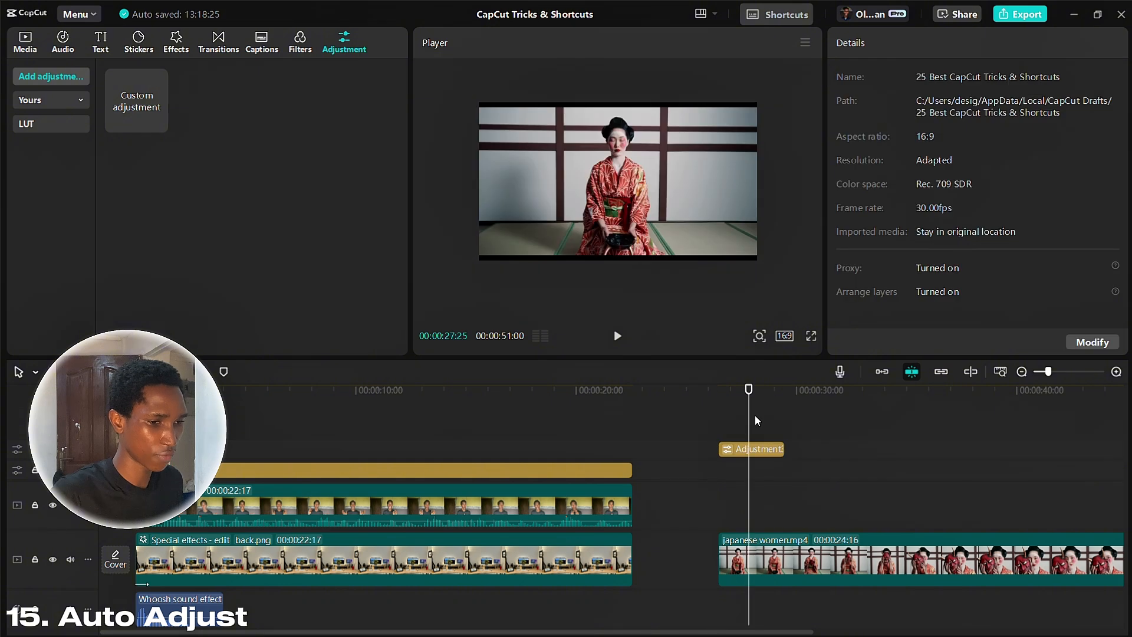
Step: Enable Auto adjust on the adjustment clip above japanese women.mp4 and set its intensity to 100
scroll(804, 462, right, 5)
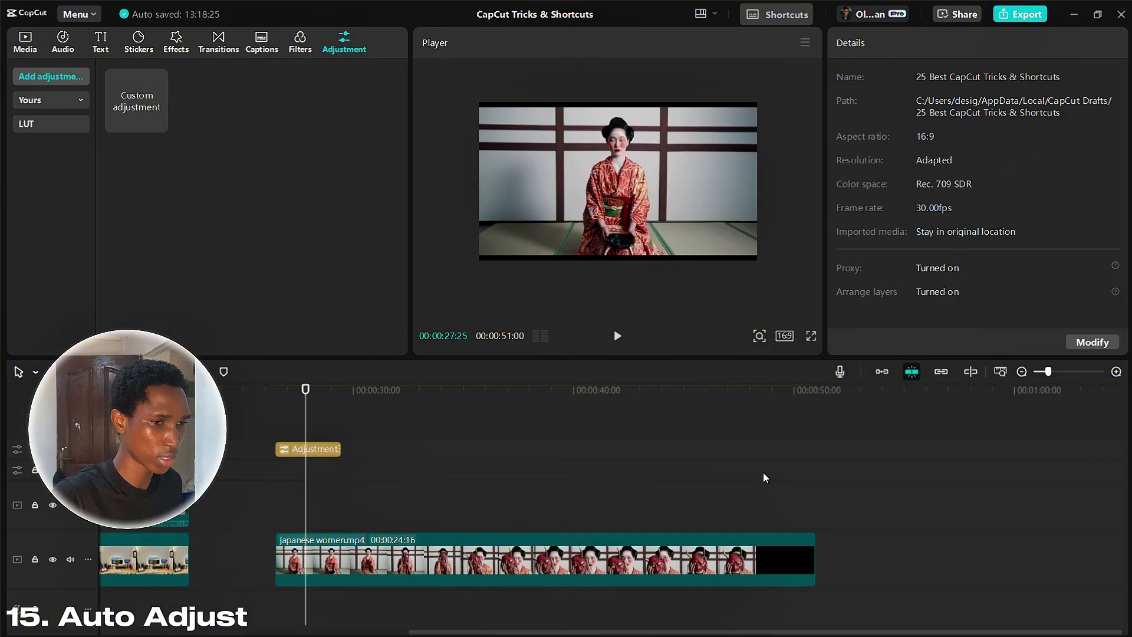
click(295, 440)
click(301, 455)
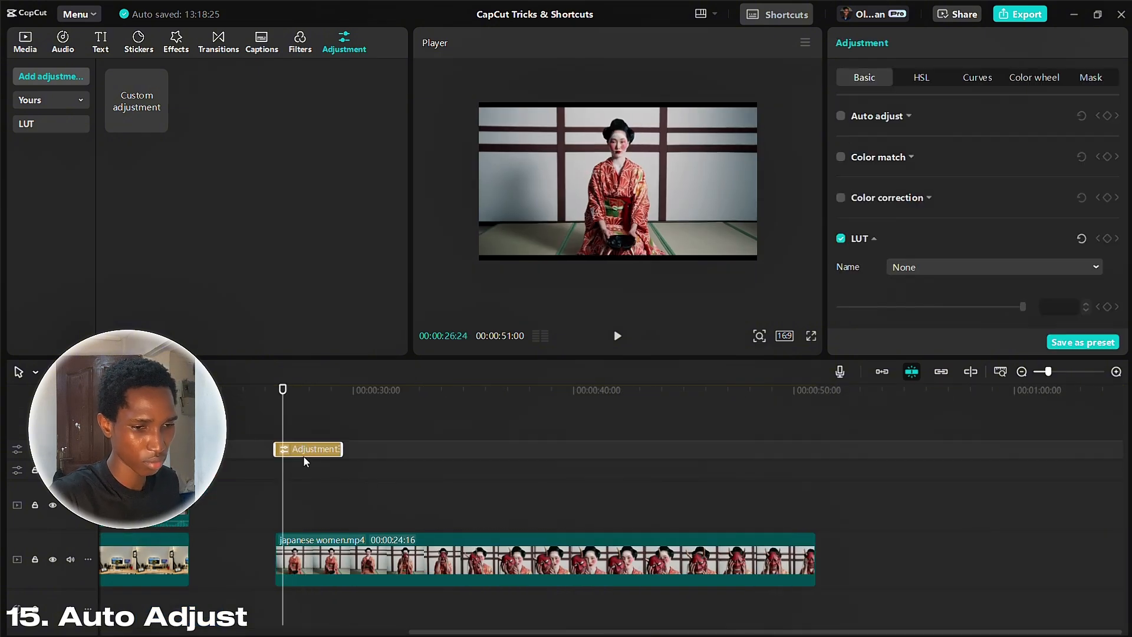
click(841, 117)
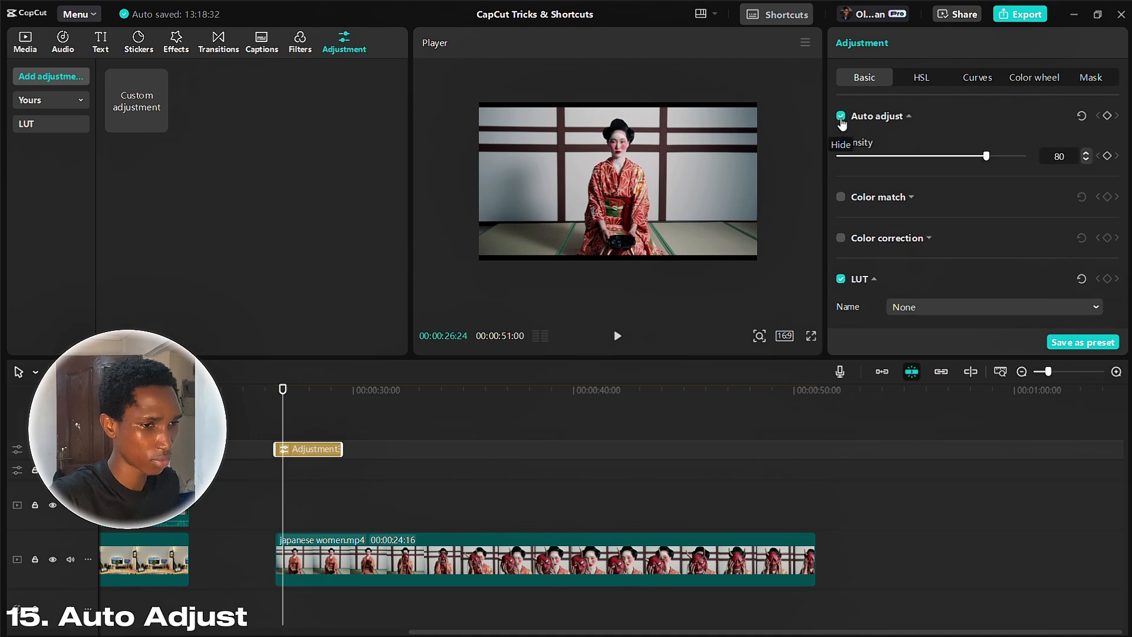
click(310, 425)
click(304, 454)
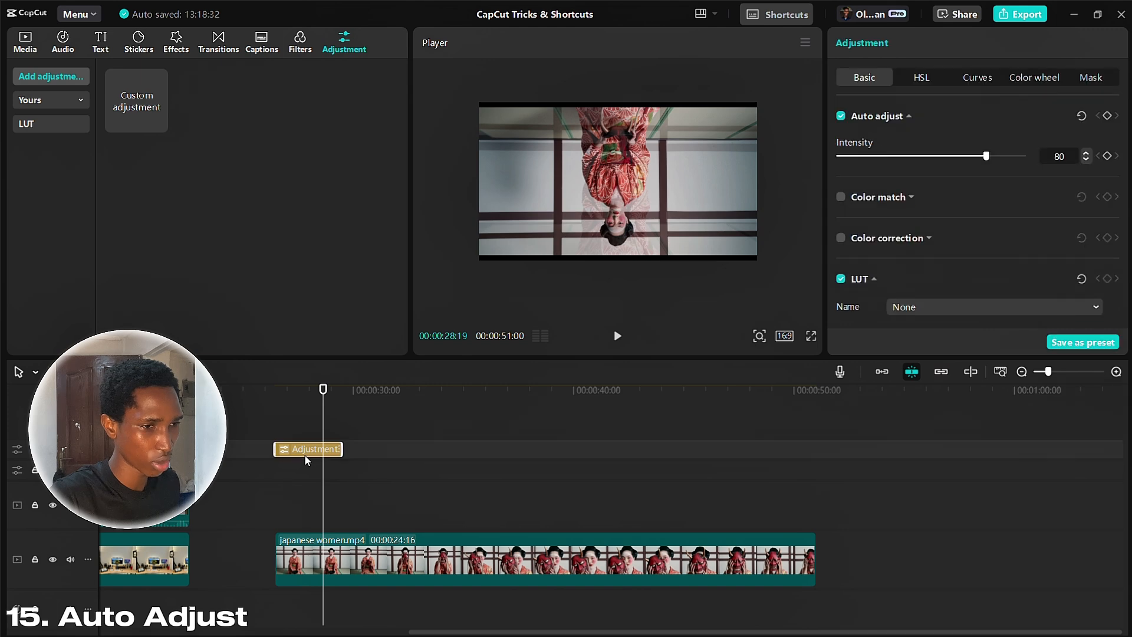
drag(988, 158, 1042, 176)
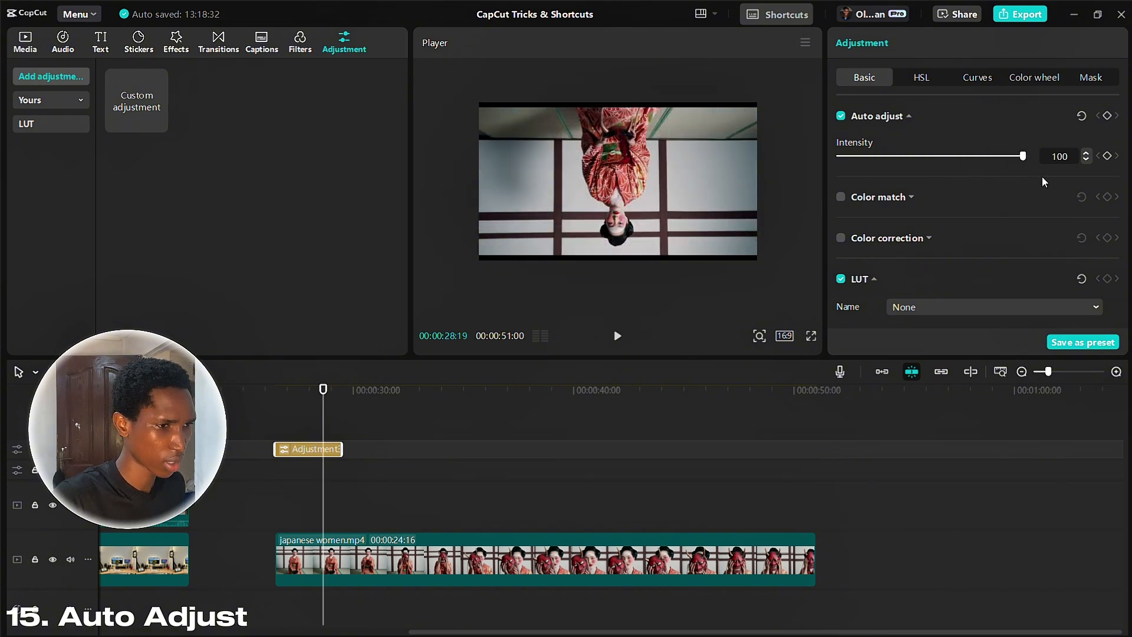
Step: Extend the adjustment clip over japanese women.mp4 to about 00:00:50 and preview the frame at 00:00:46:07
drag(342, 449, 796, 449)
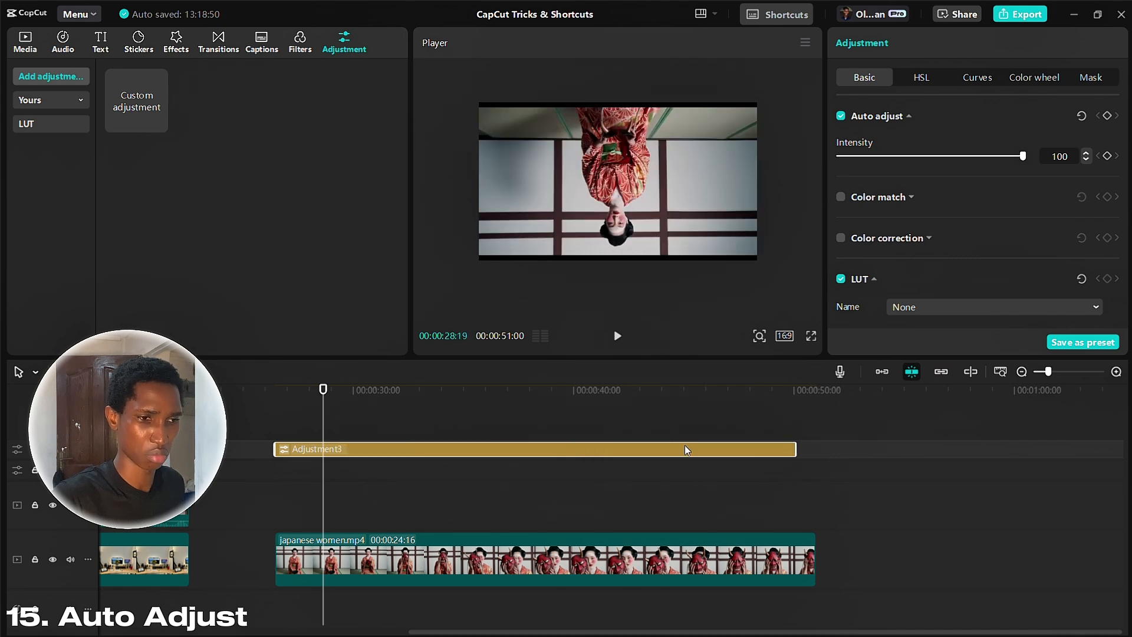
drag(556, 433, 711, 433)
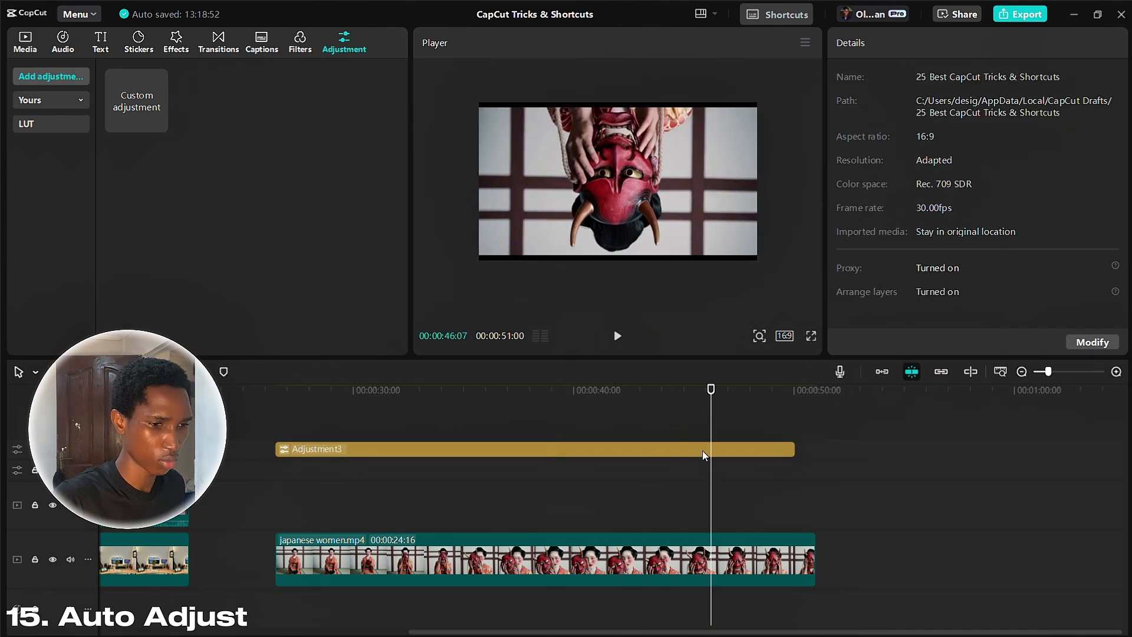
Step: Try an Auto adjust intensity of 38 on the extended adjustment clip and return it to 100
click(702, 451)
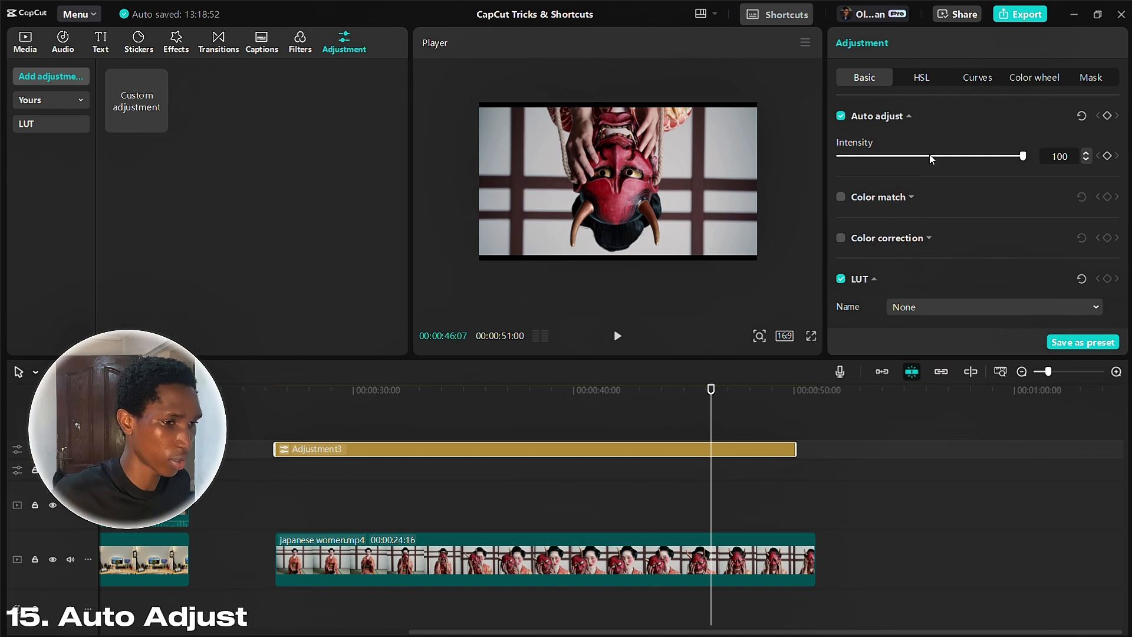
drag(929, 156, 910, 188)
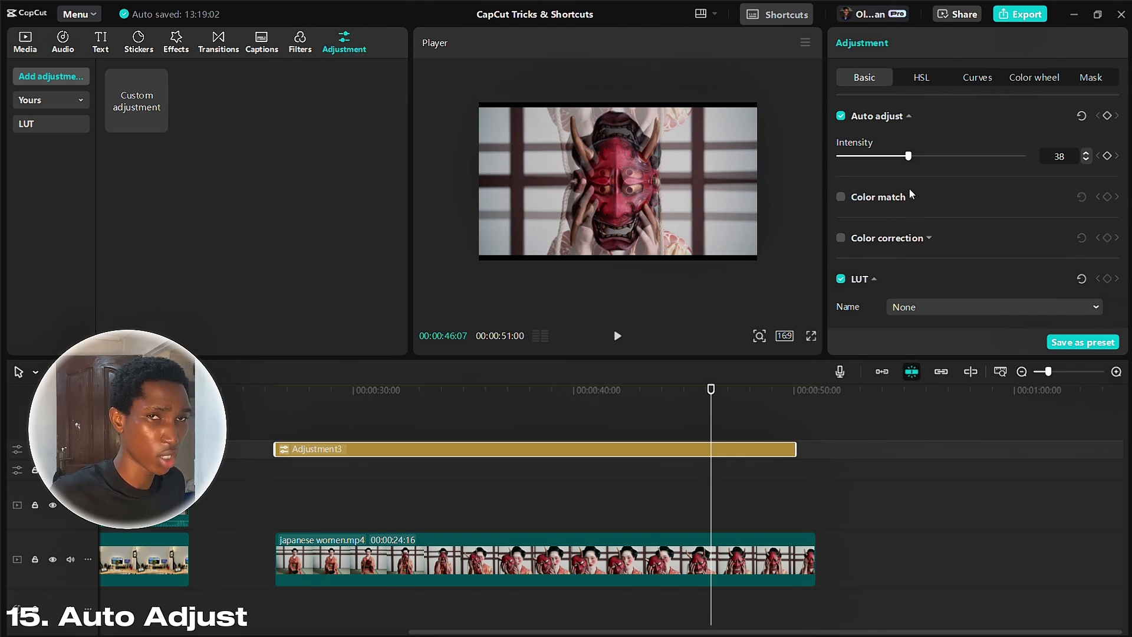
drag(908, 188, 1029, 182)
Step: Compare the frame at 00:00:30:27 with the adjustment clip disabled and enabled
drag(334, 409, 374, 422)
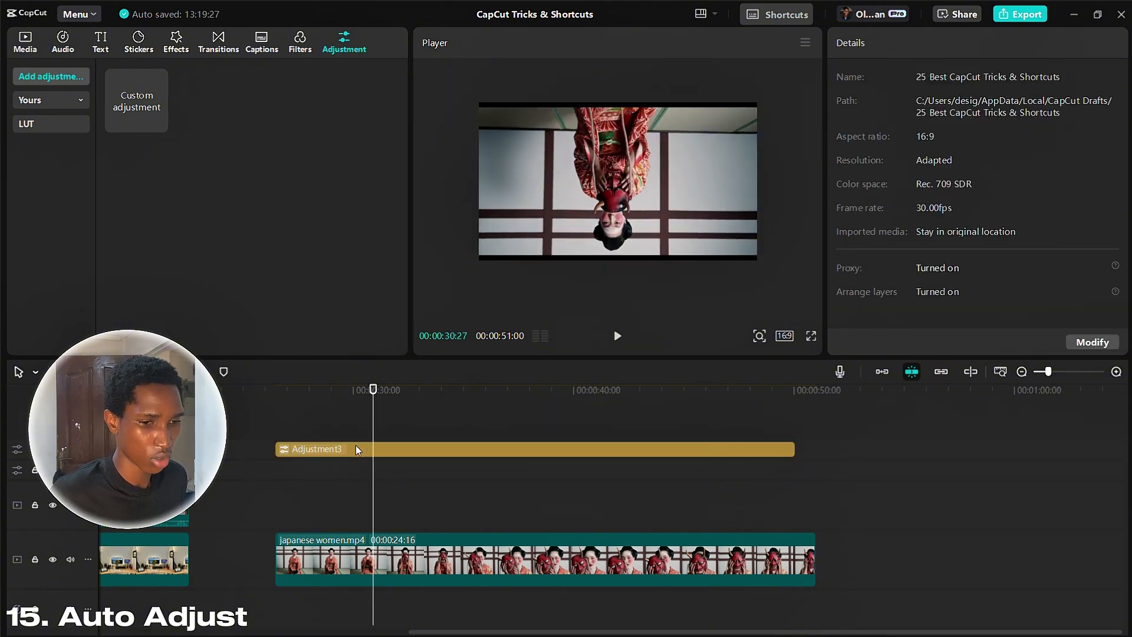
click(357, 447)
key(v)
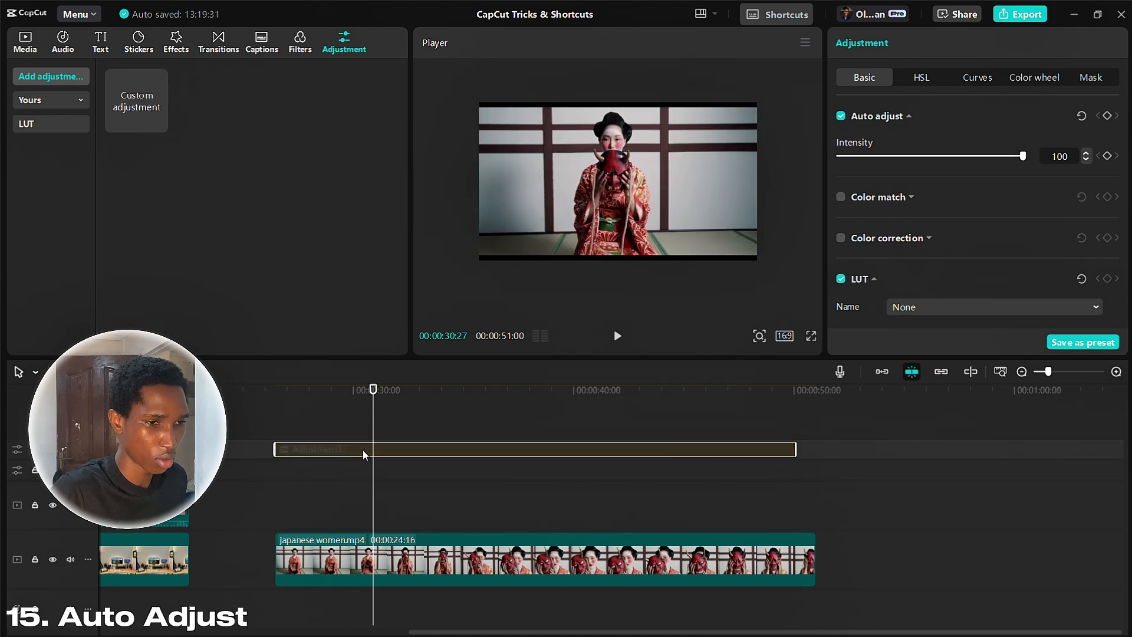
key(v)
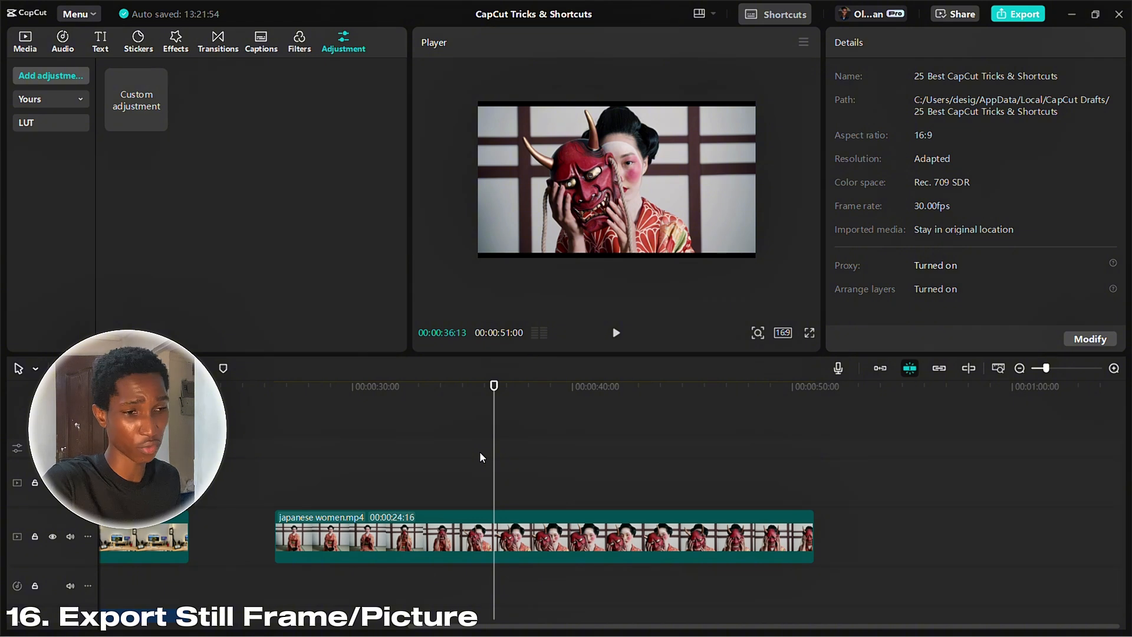
Step: Move the playhead to 00:00:36:22 in japanese women.mp4 and open the still frame export for that frame
click(394, 409)
drag(371, 409, 501, 367)
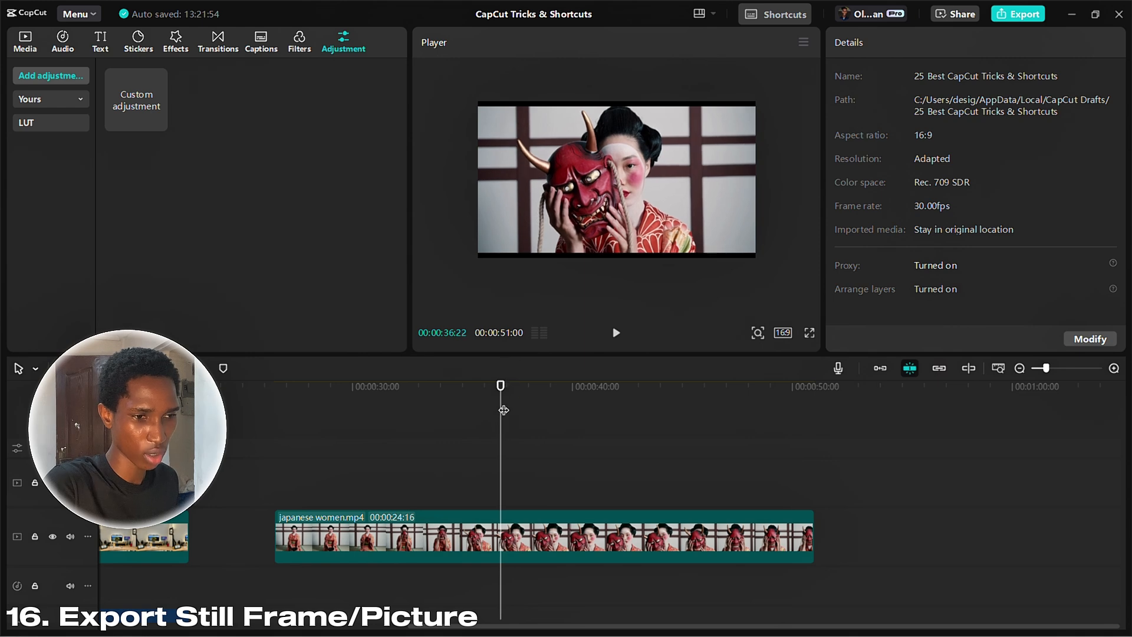
click(803, 43)
click(782, 121)
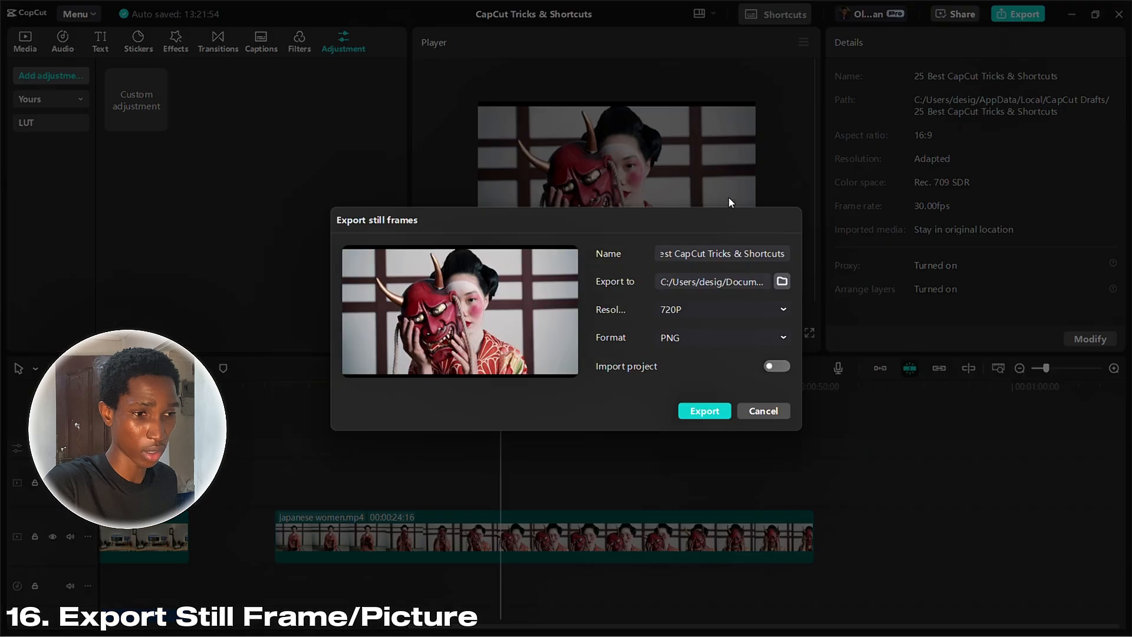
Step: Name the still frame "japan woman", enable importing it into the project, and export it as a 720P PNG
click(719, 254)
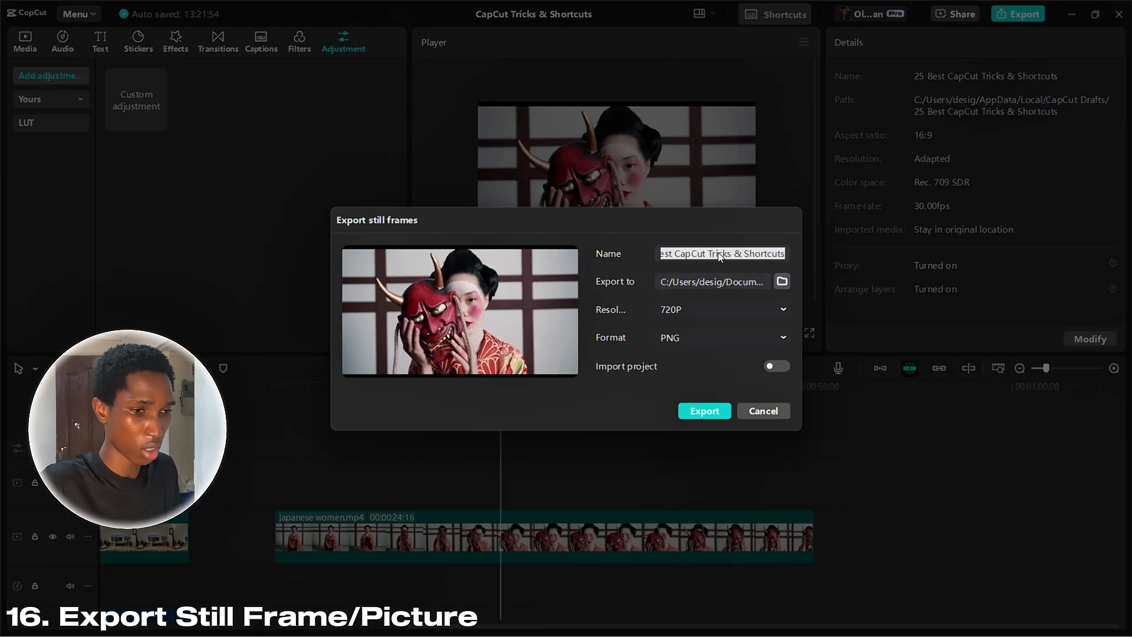
text(japan woman)
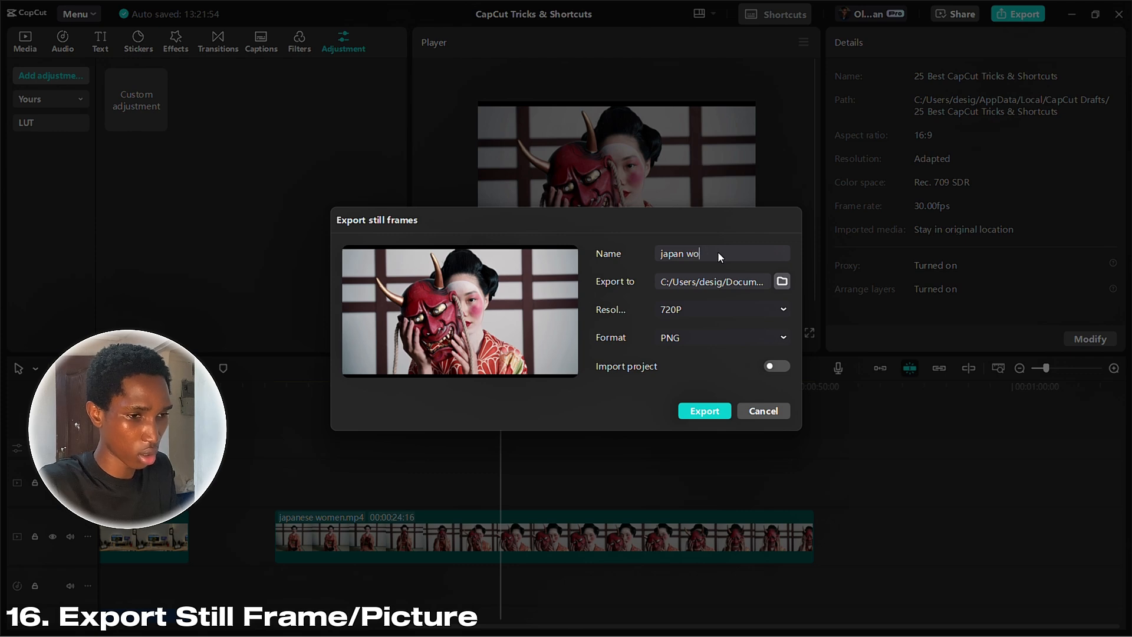
click(730, 319)
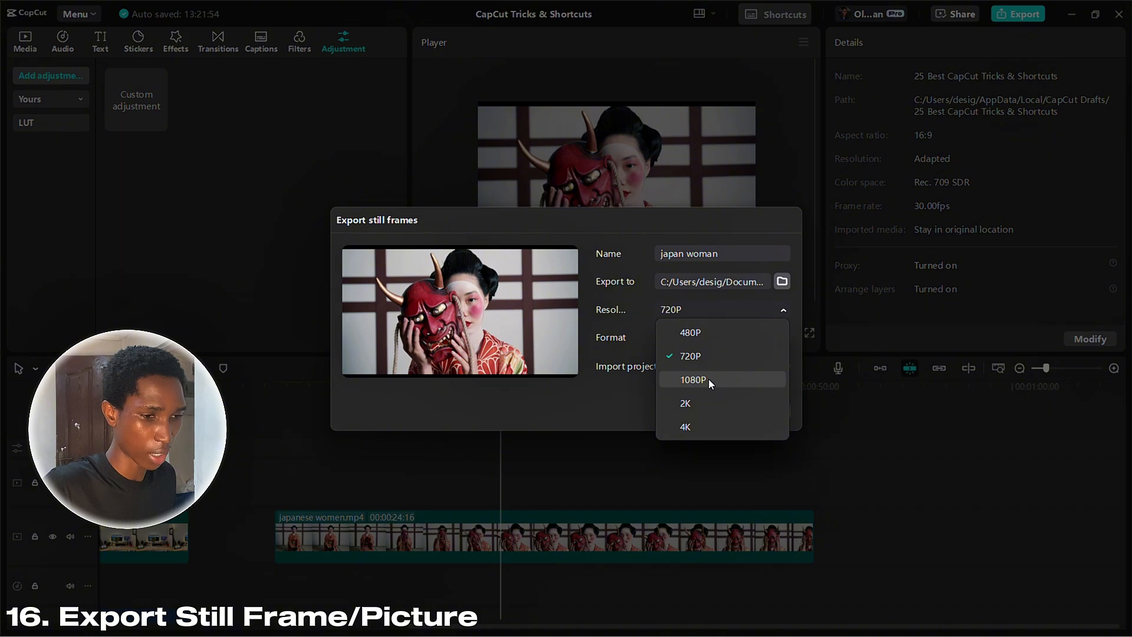
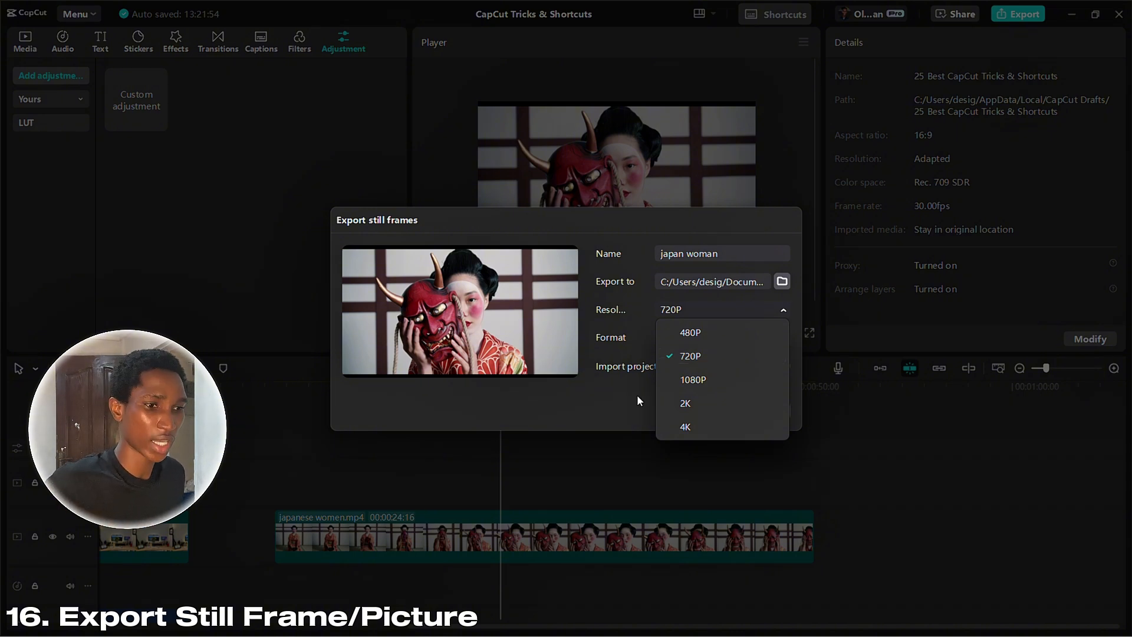
click(603, 407)
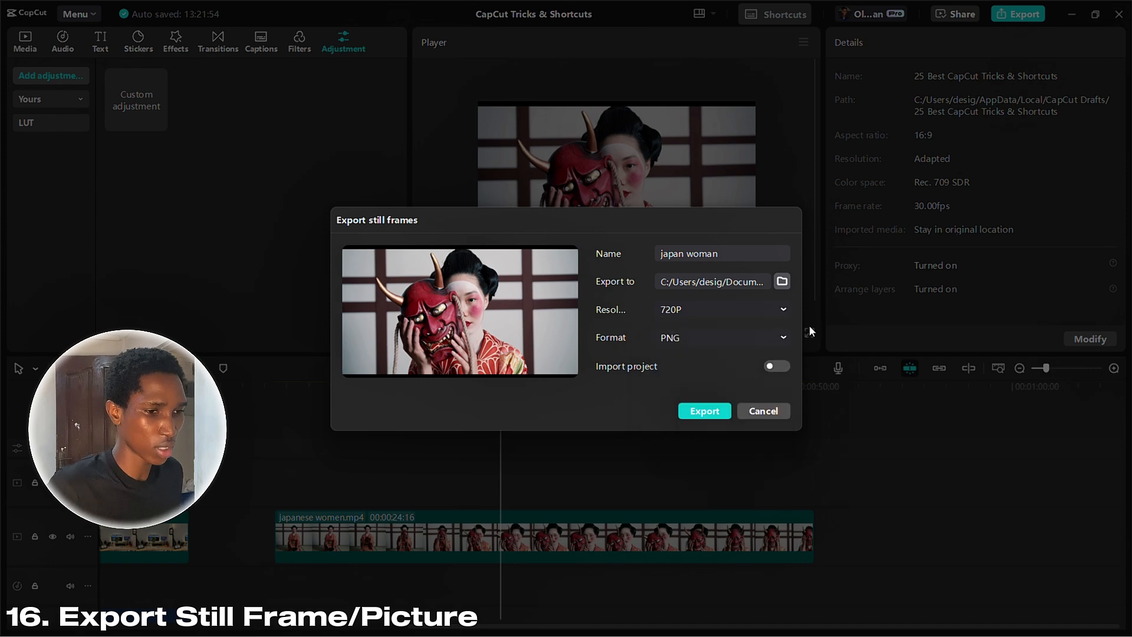
click(776, 366)
click(714, 412)
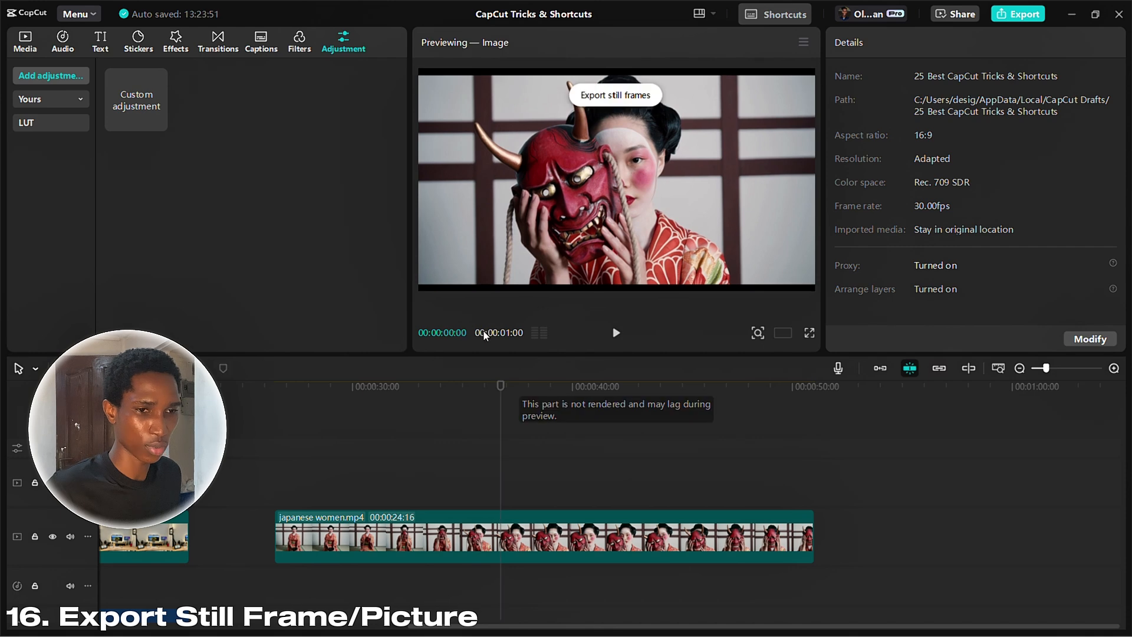
Step: Place japan woman.png on the track above japanese women.mp4 and extend it to a duration of about 00:00:19:25
click(28, 39)
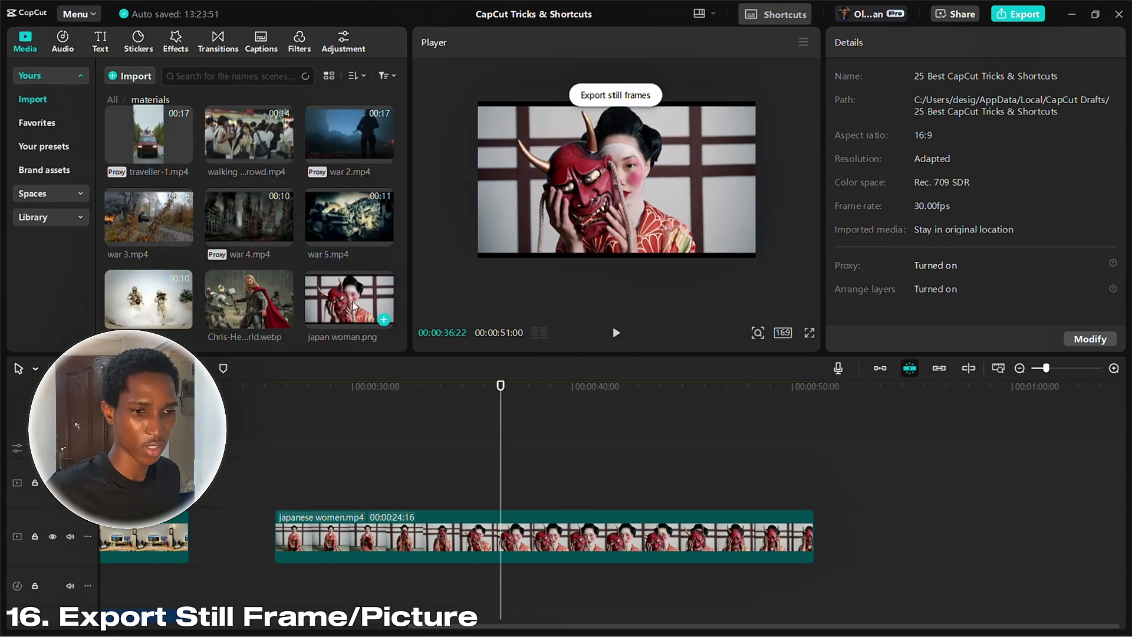
drag(354, 306, 563, 481)
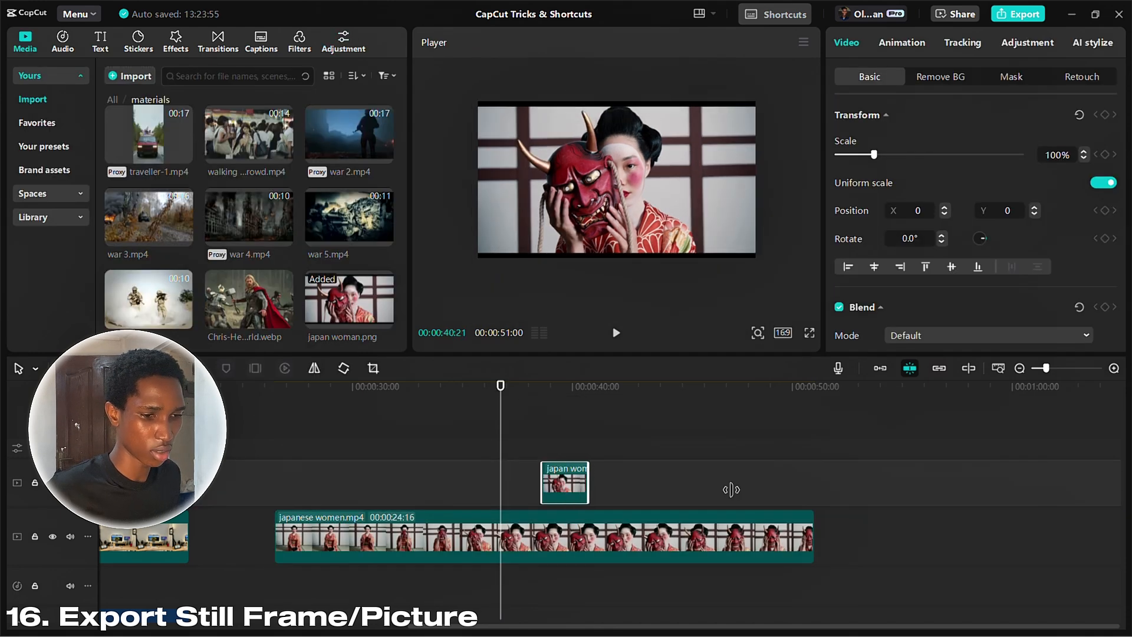
drag(731, 489, 979, 490)
click(735, 409)
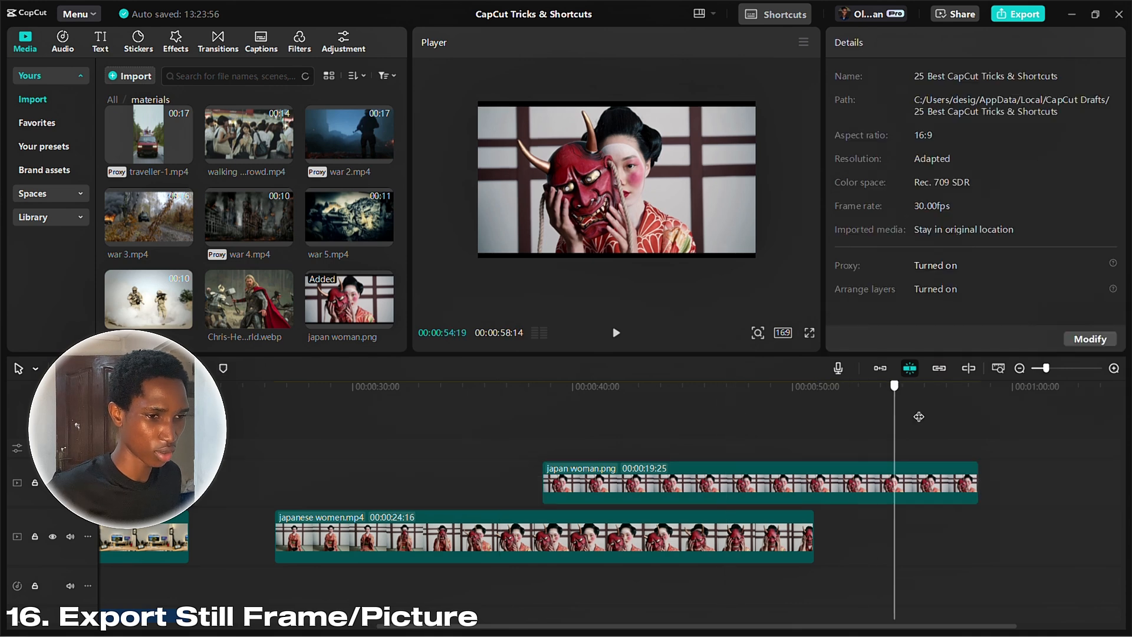
Step: Select japanese women.mp4 with the playhead at 00:00:33:00 and show the player options for exporting a still frame
click(443, 456)
drag(444, 456, 418, 447)
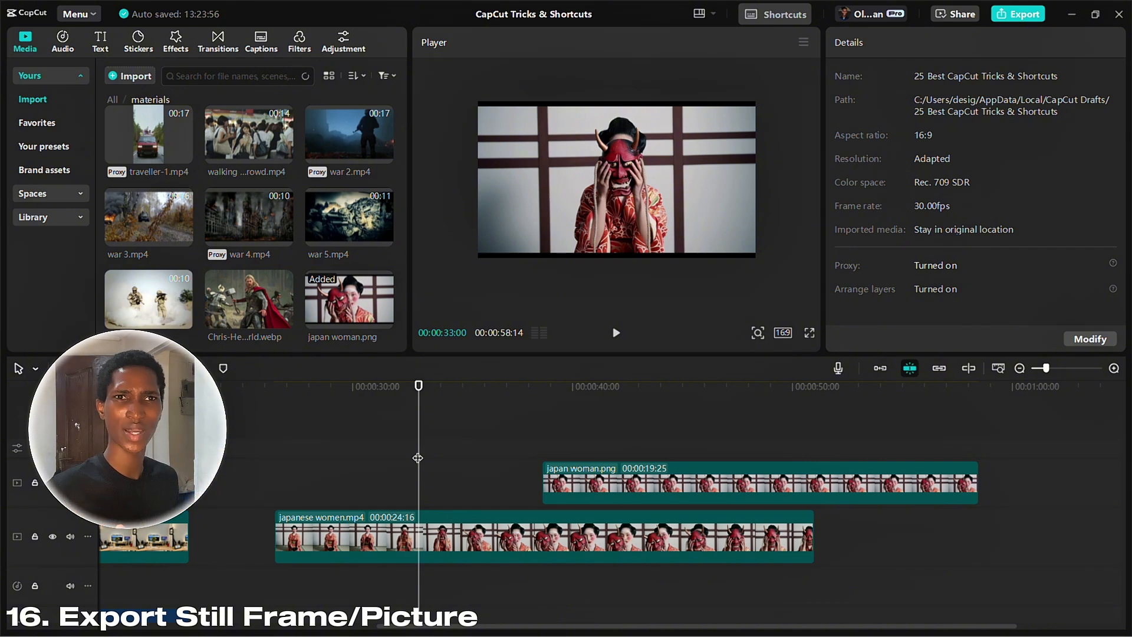
click(421, 523)
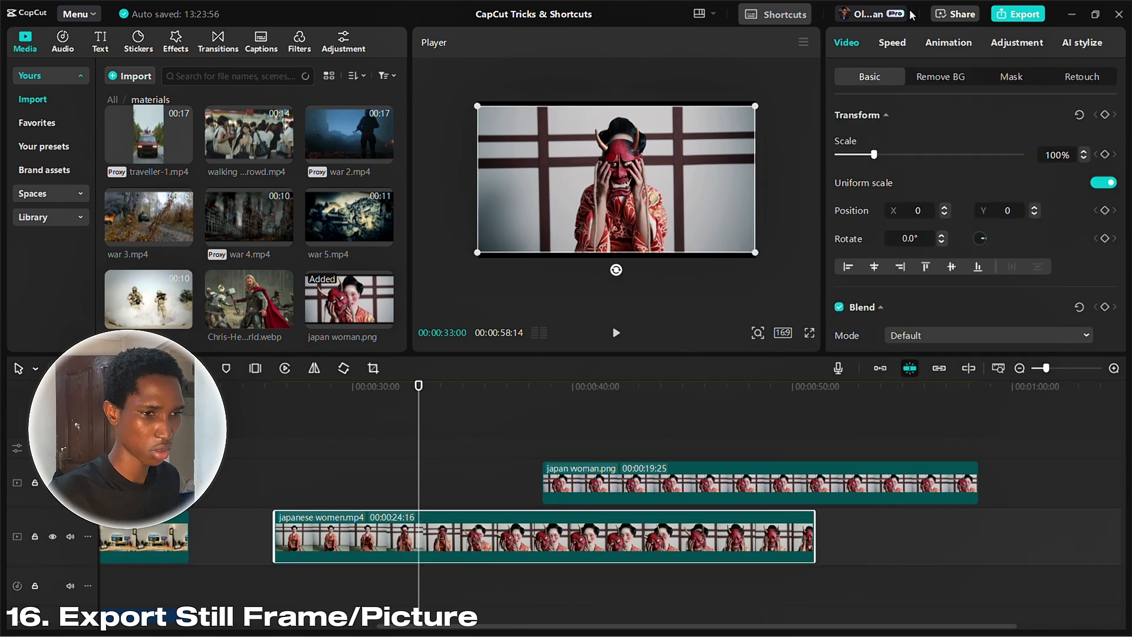
click(804, 43)
mouse_move(796, 98)
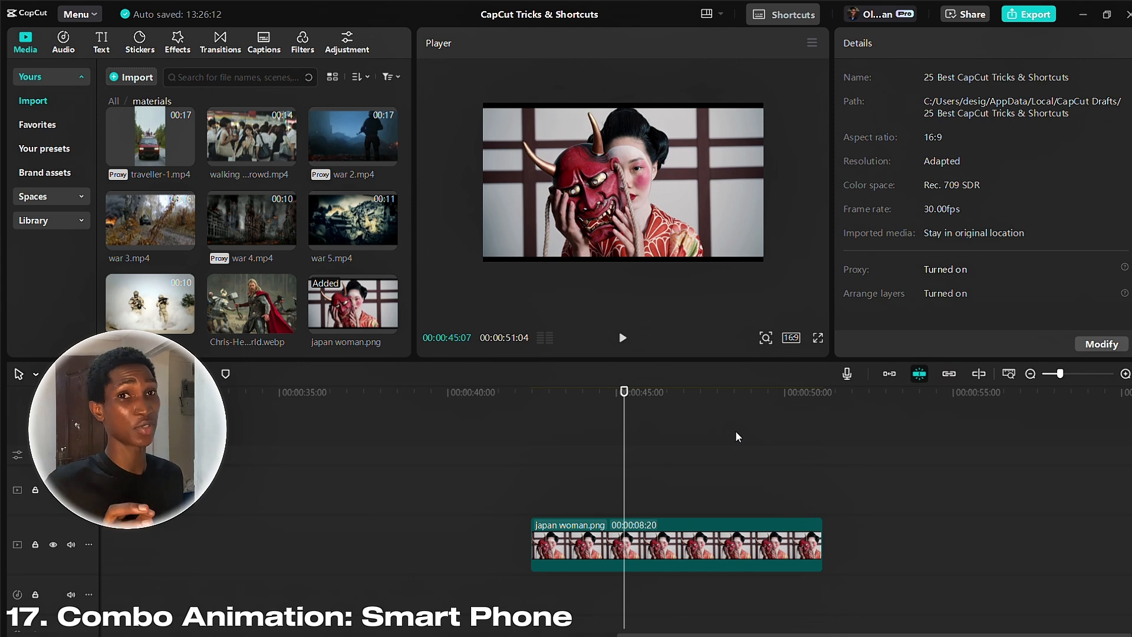
Step: Look through the In, Out and Combo animation presets for the japan woman.png clip
click(716, 564)
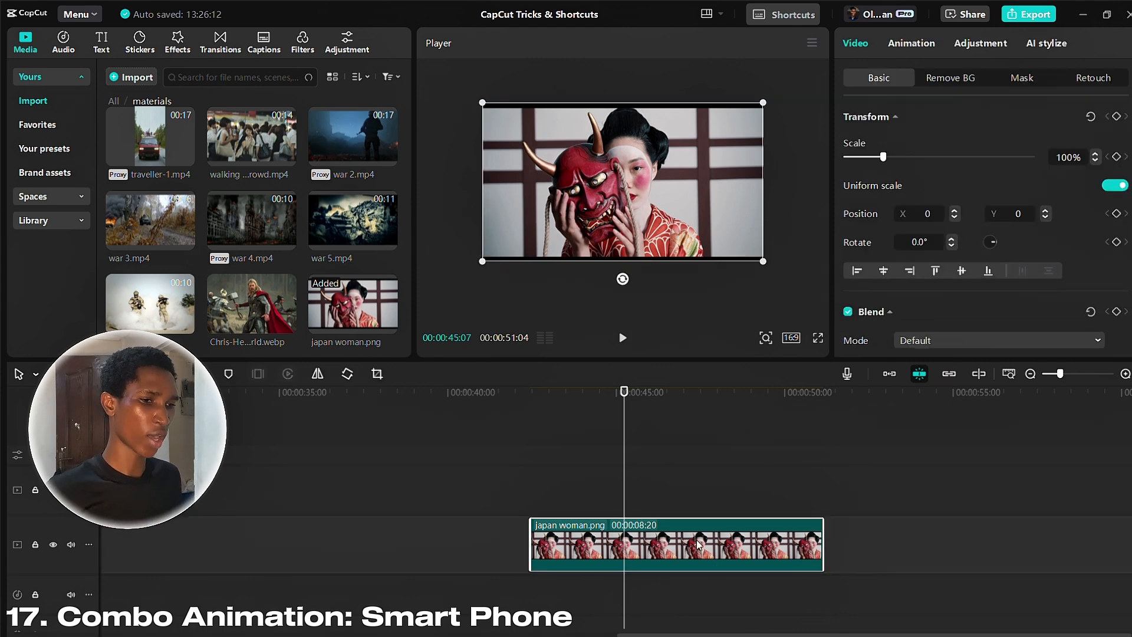
click(692, 458)
click(642, 530)
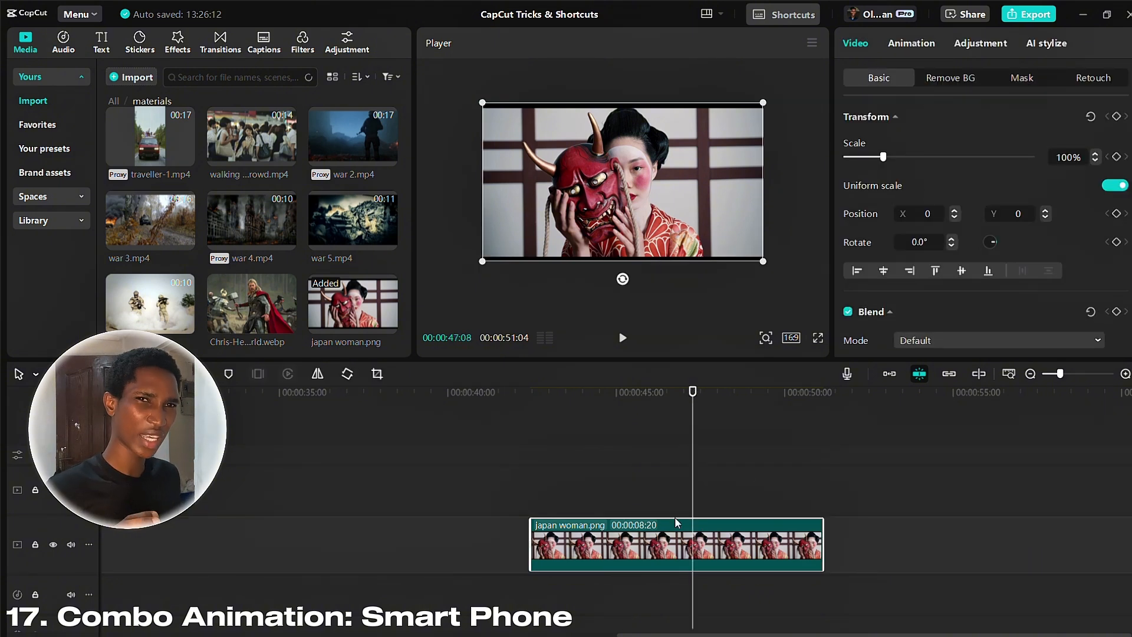
click(911, 46)
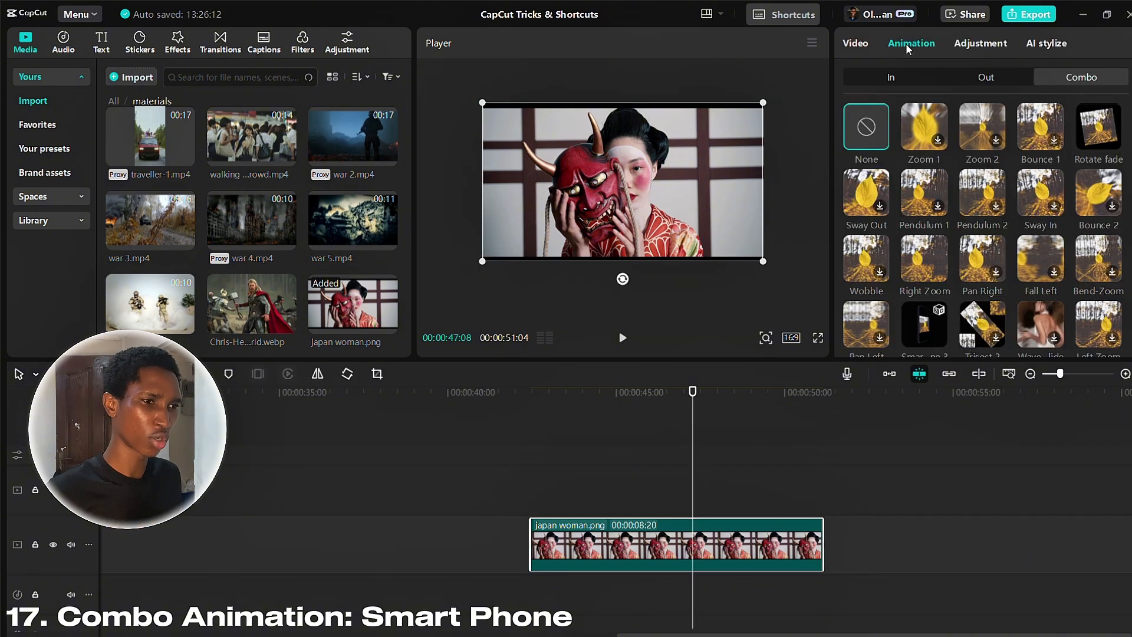
click(888, 75)
click(979, 77)
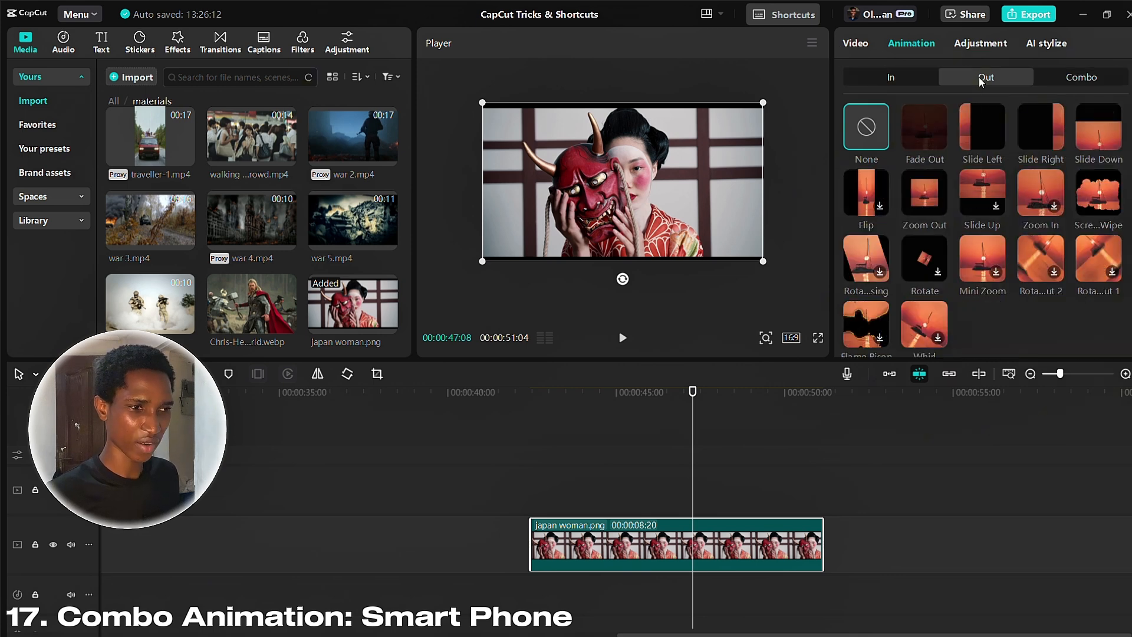
click(1086, 81)
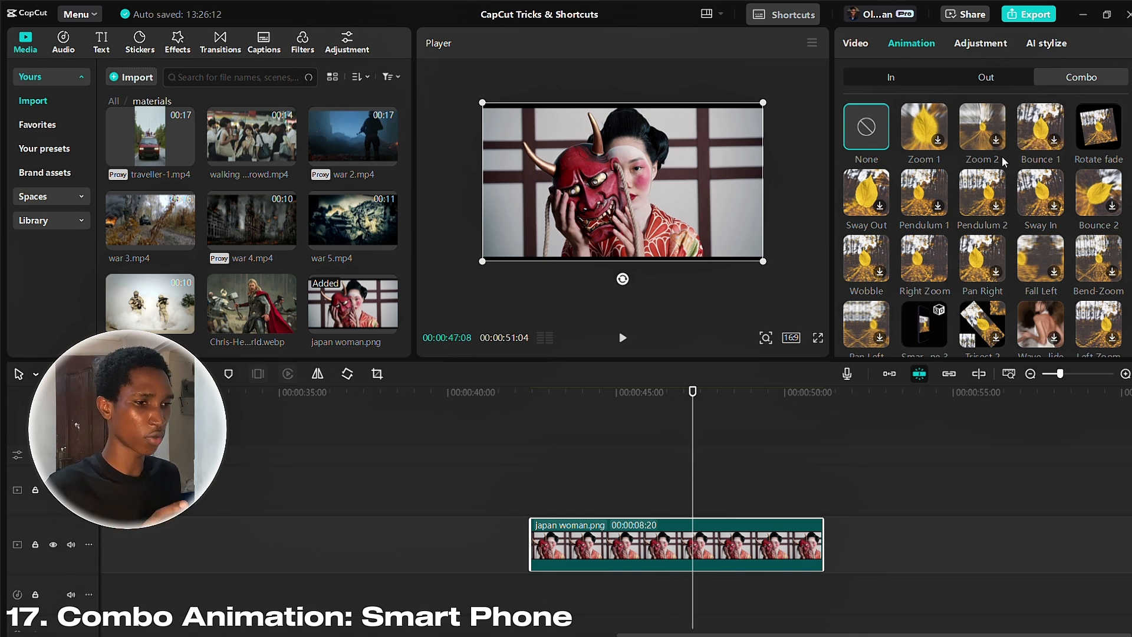
Step: Apply the Zoom 1 In animation and the Slide Down Out animation to the japan woman.png clip
click(892, 79)
click(983, 125)
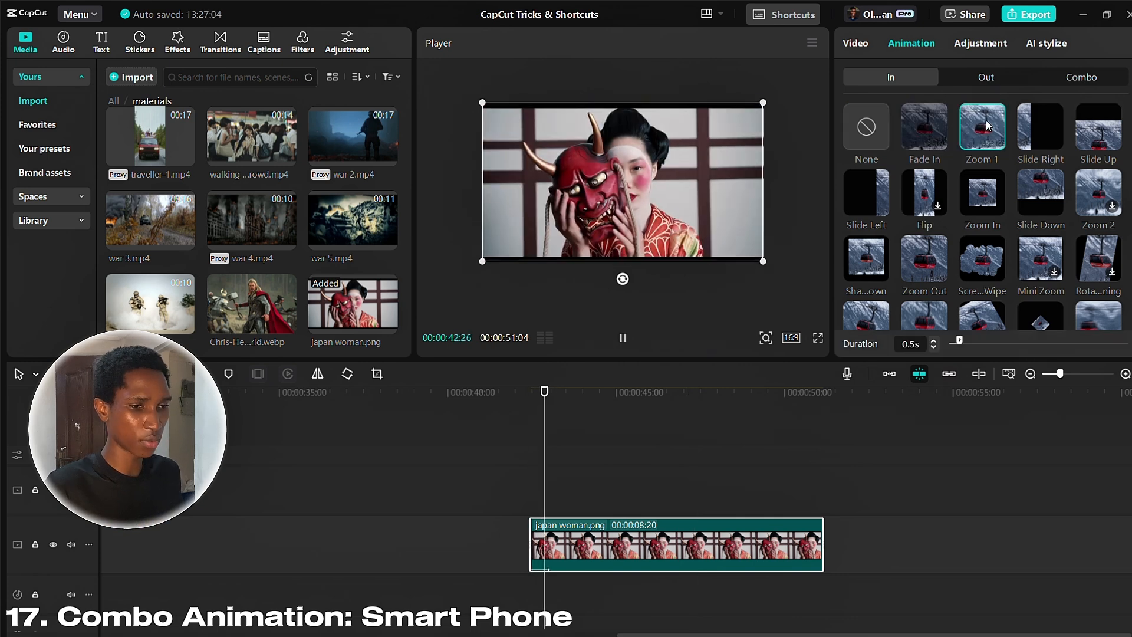
click(986, 79)
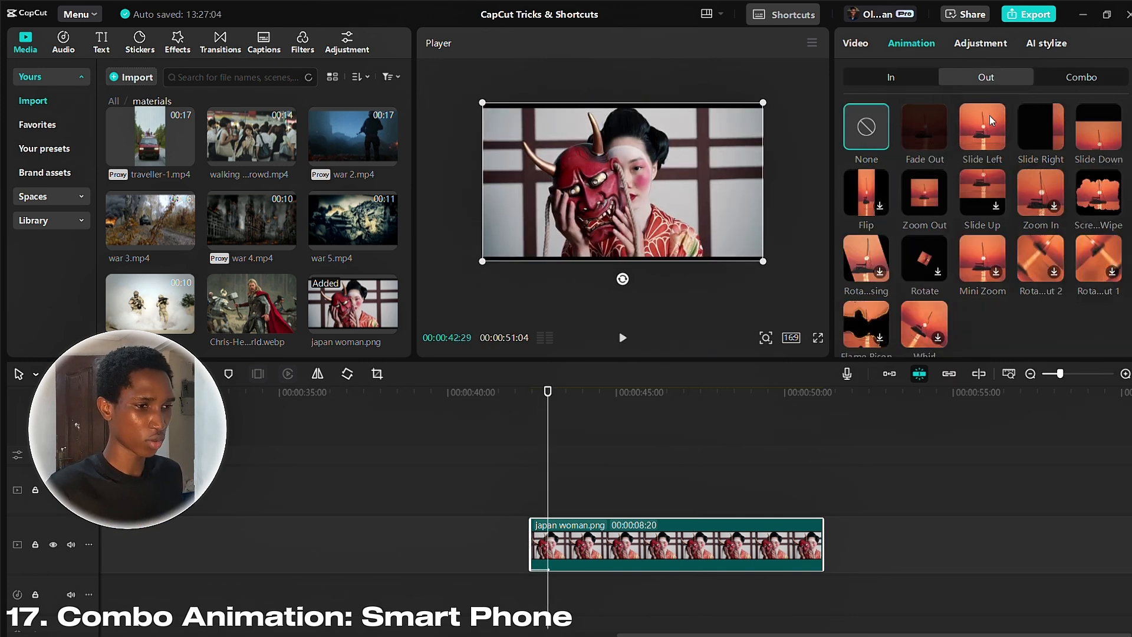
click(1092, 131)
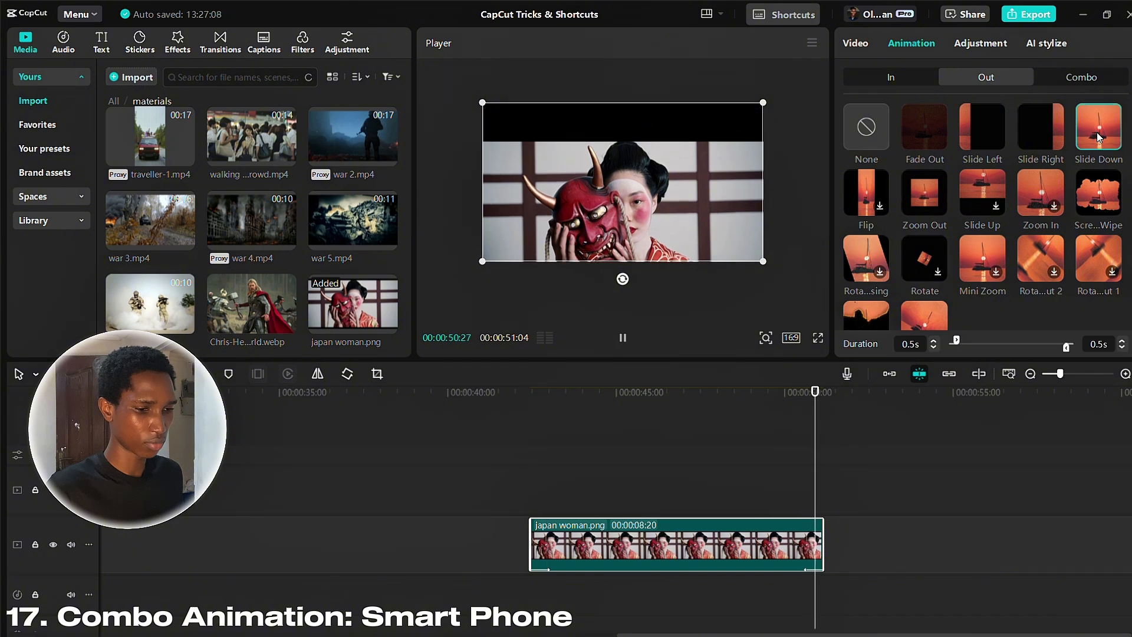
click(570, 426)
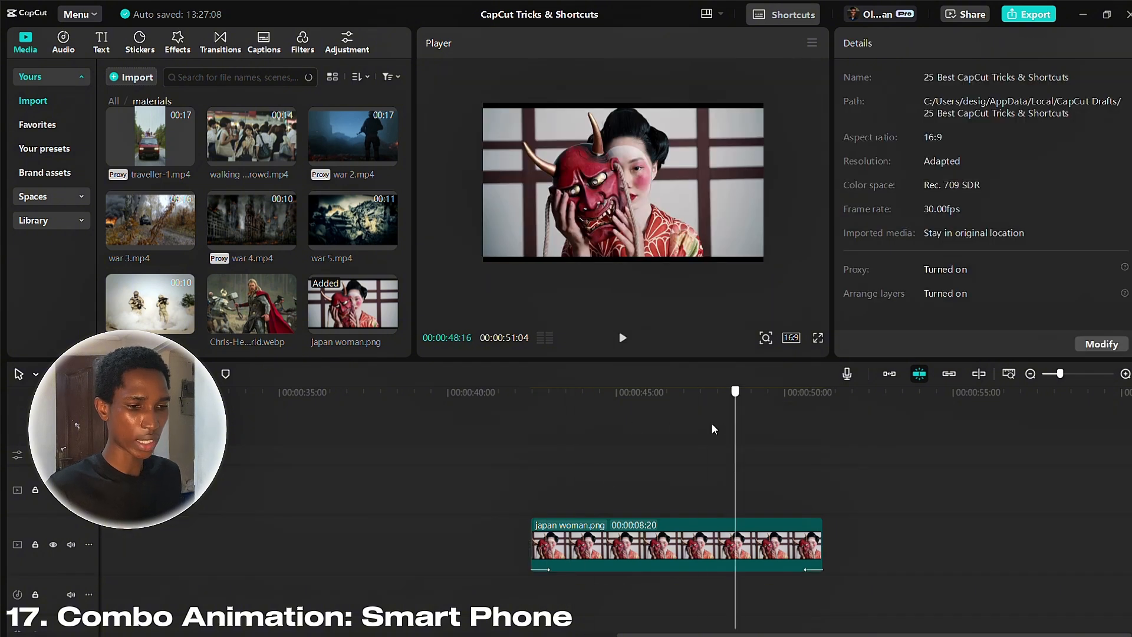
Step: Try the Smart Phone 3 and Smart Phone 1 combo animations on japan woman.png, ending with the "Slice...ate 2" preset
click(687, 542)
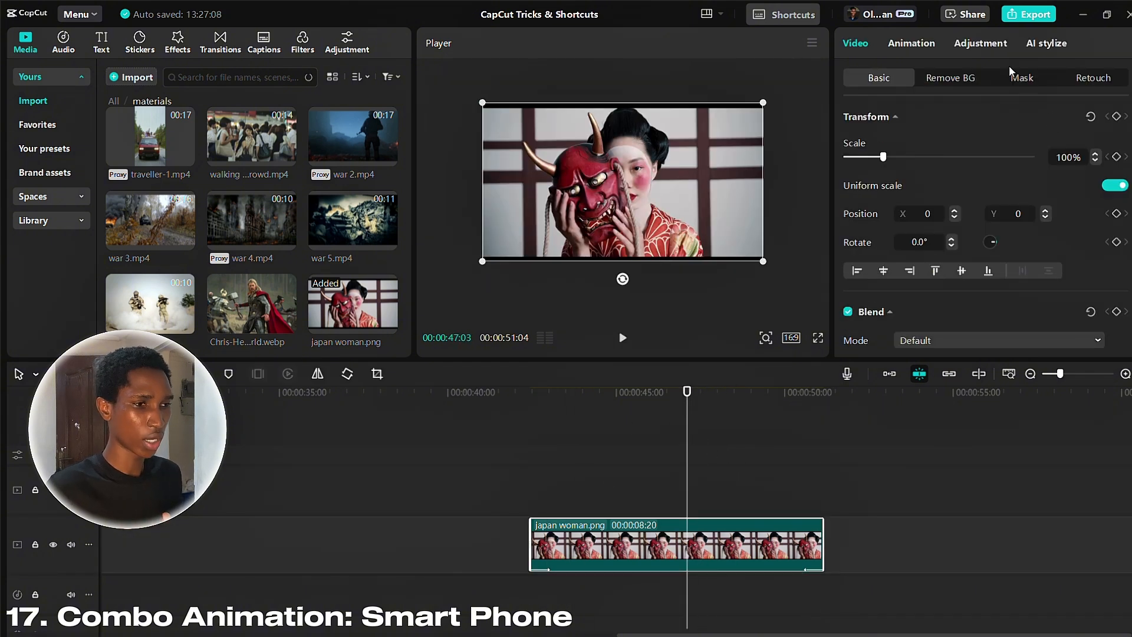
click(916, 44)
click(1091, 81)
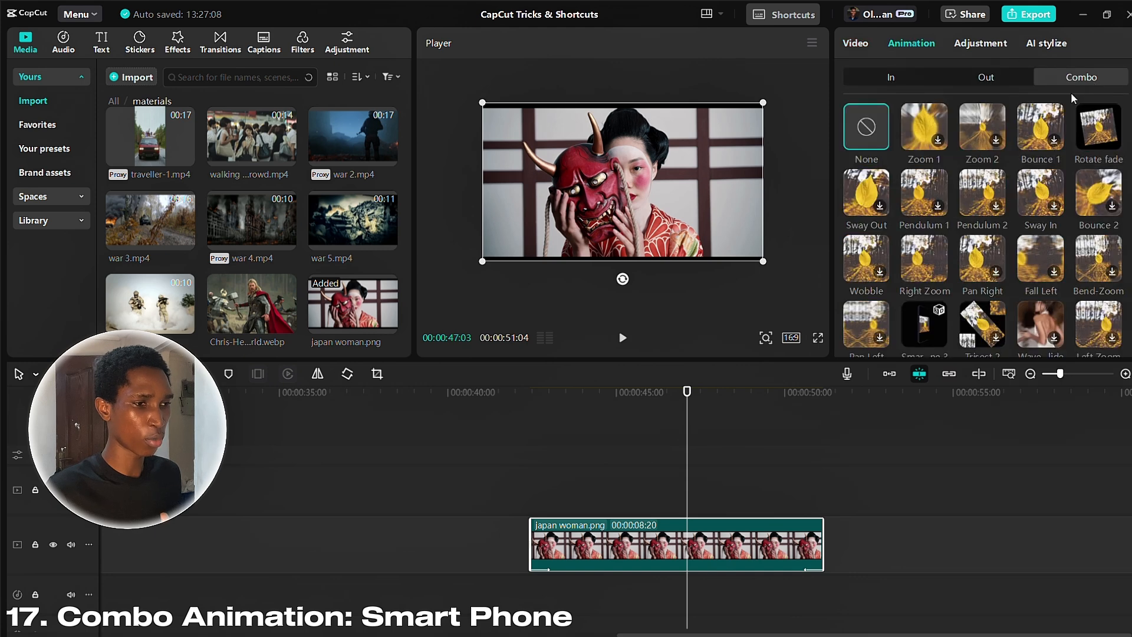
scroll(1009, 196, down, 1)
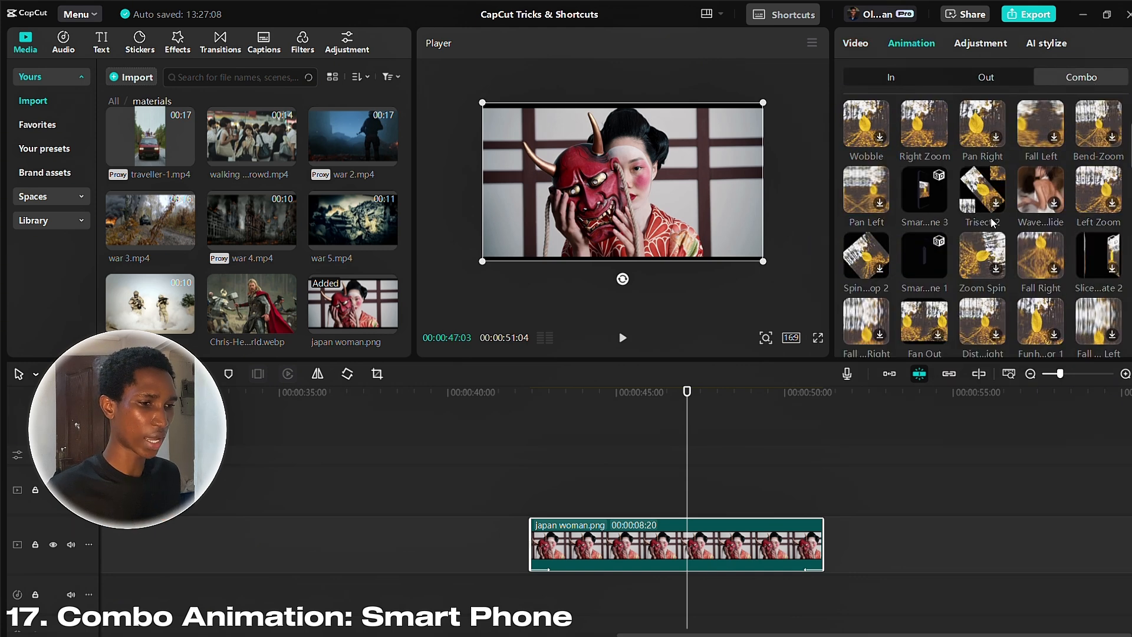
click(922, 189)
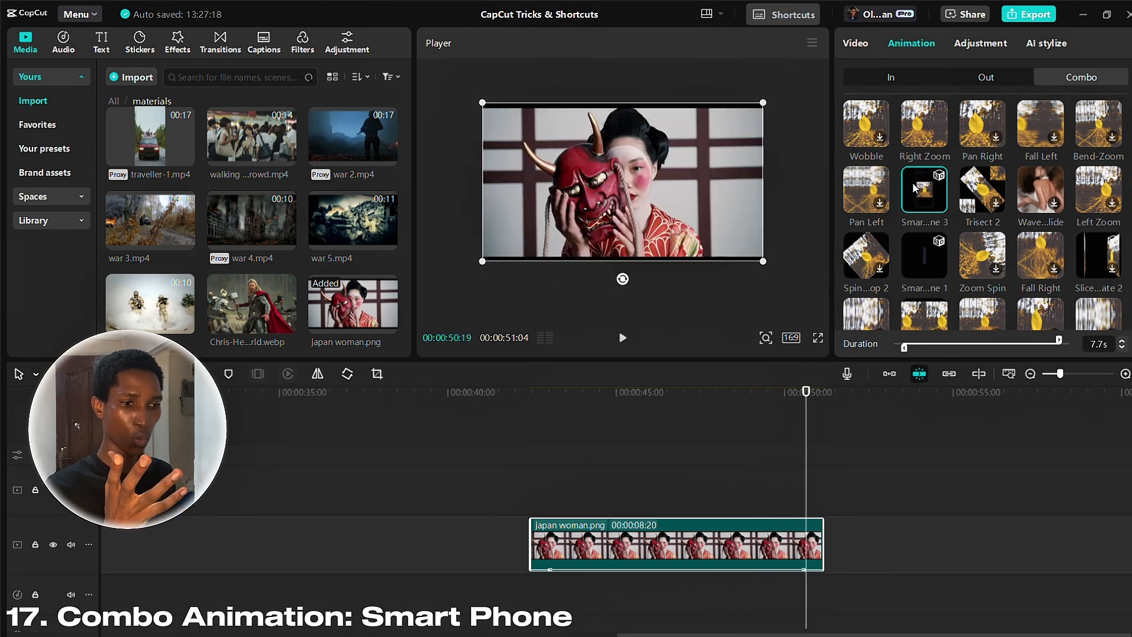
click(934, 264)
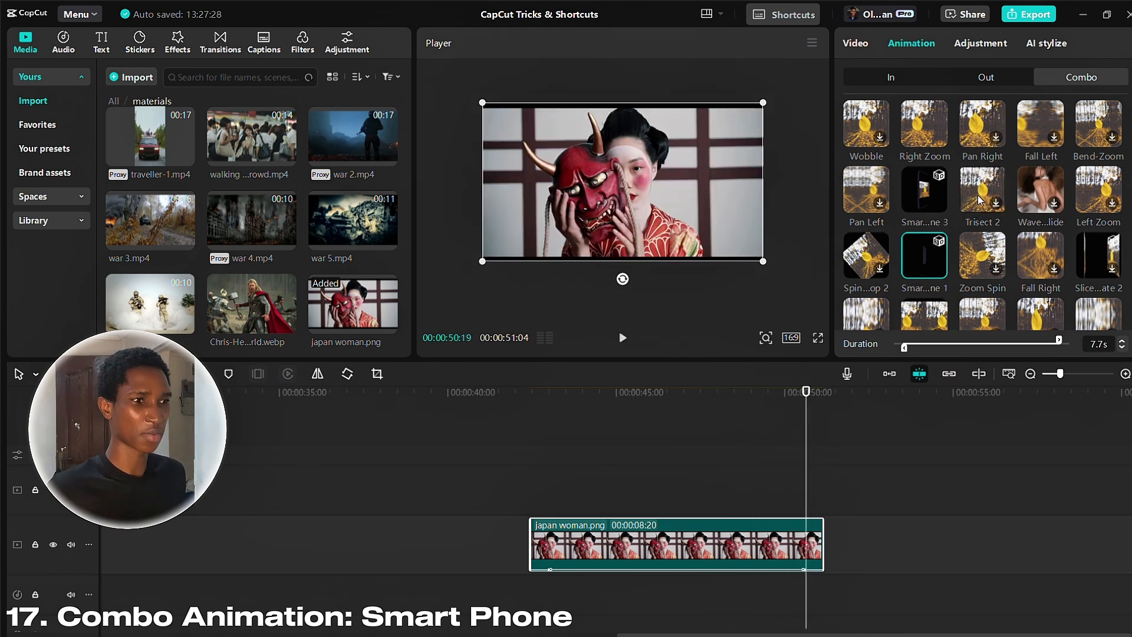
scroll(968, 206, down, 1)
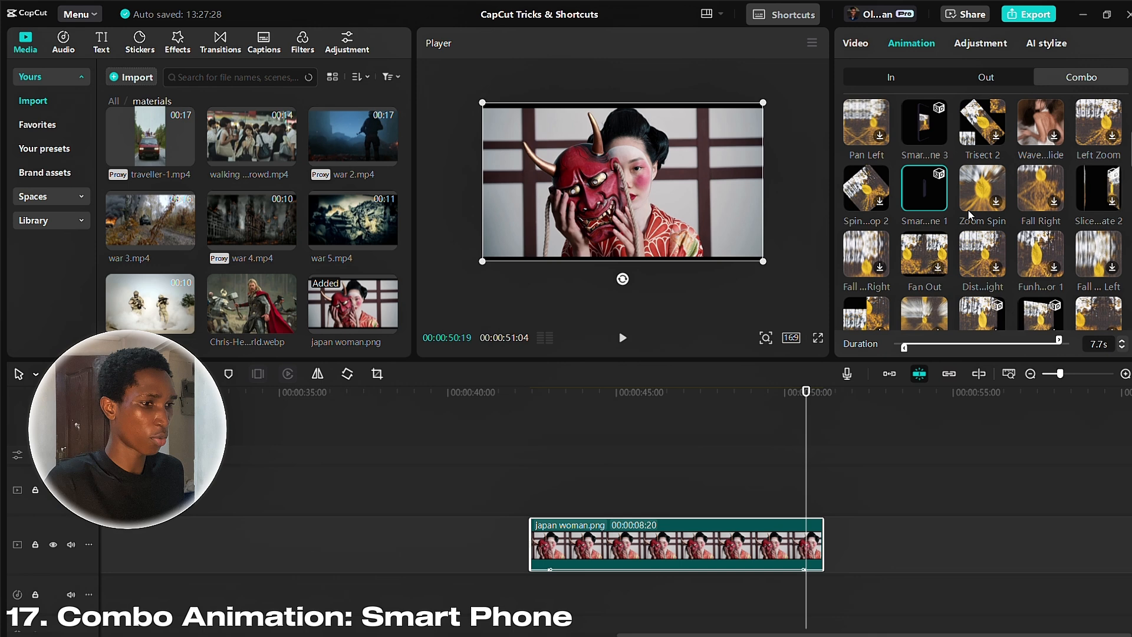
click(1100, 186)
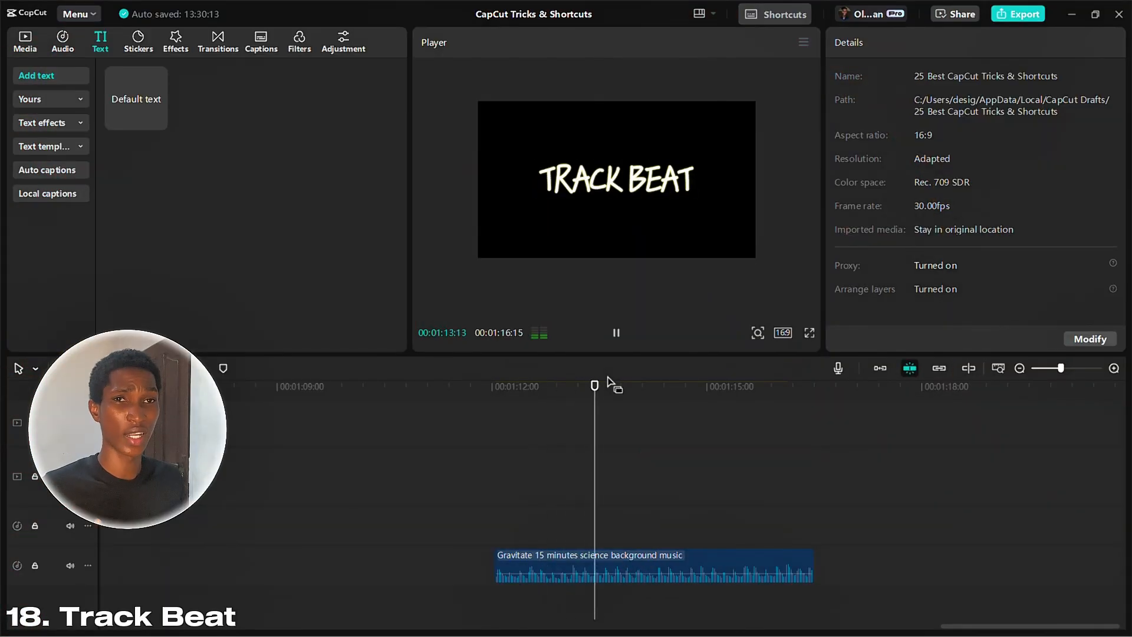
Step: Stop playback, try Beats 1 markers on the Gravitate background music clip, and switch them to Beats 2
click(616, 331)
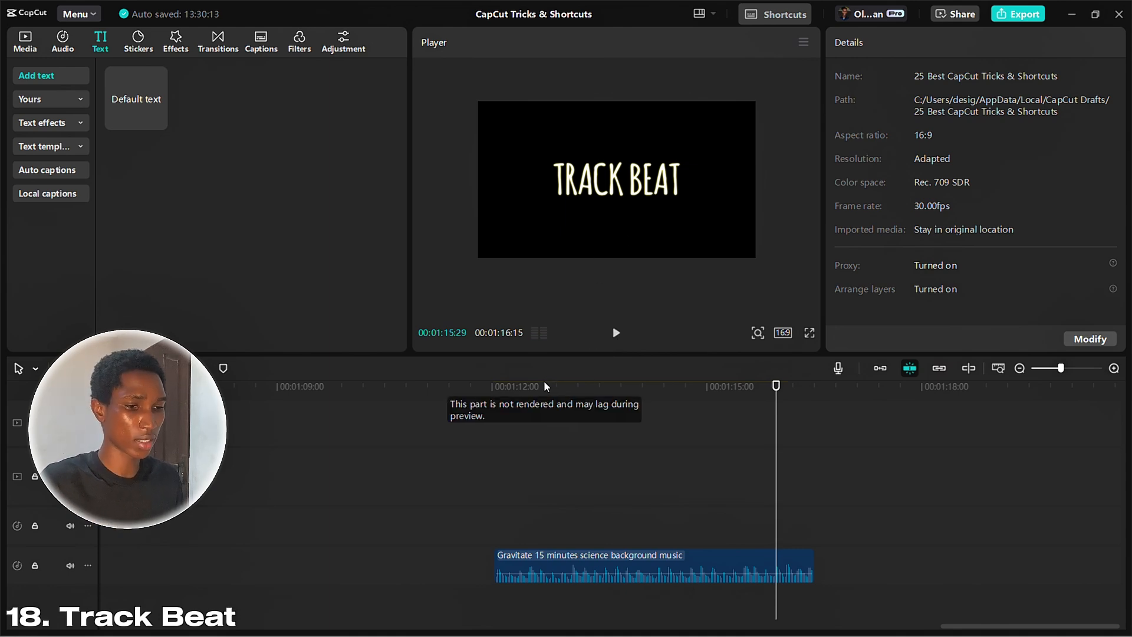
click(534, 402)
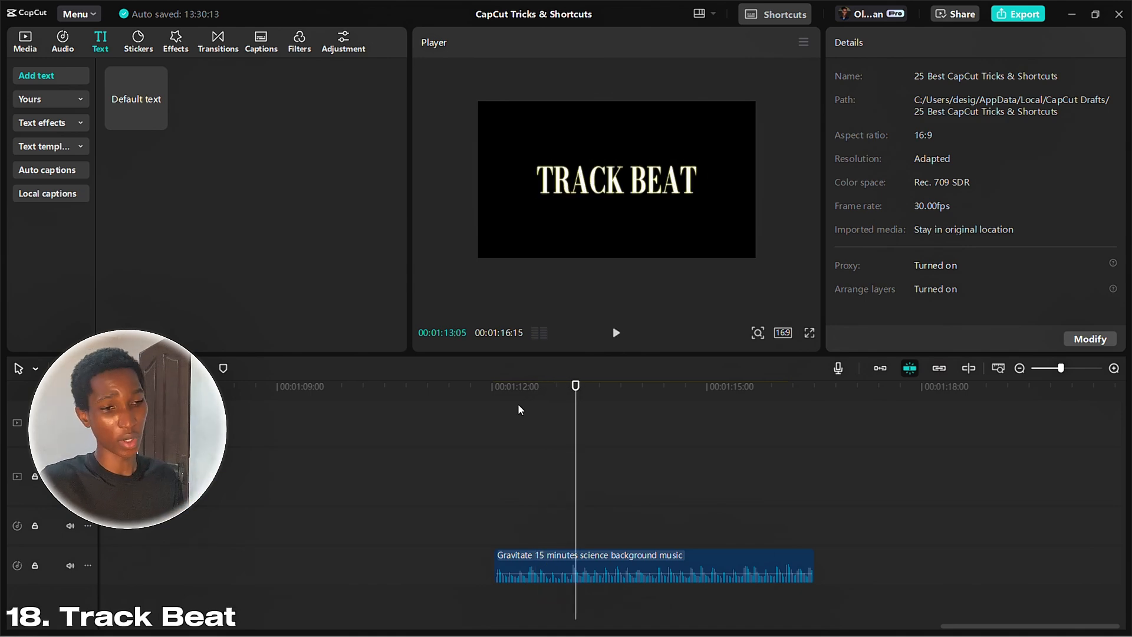
click(527, 574)
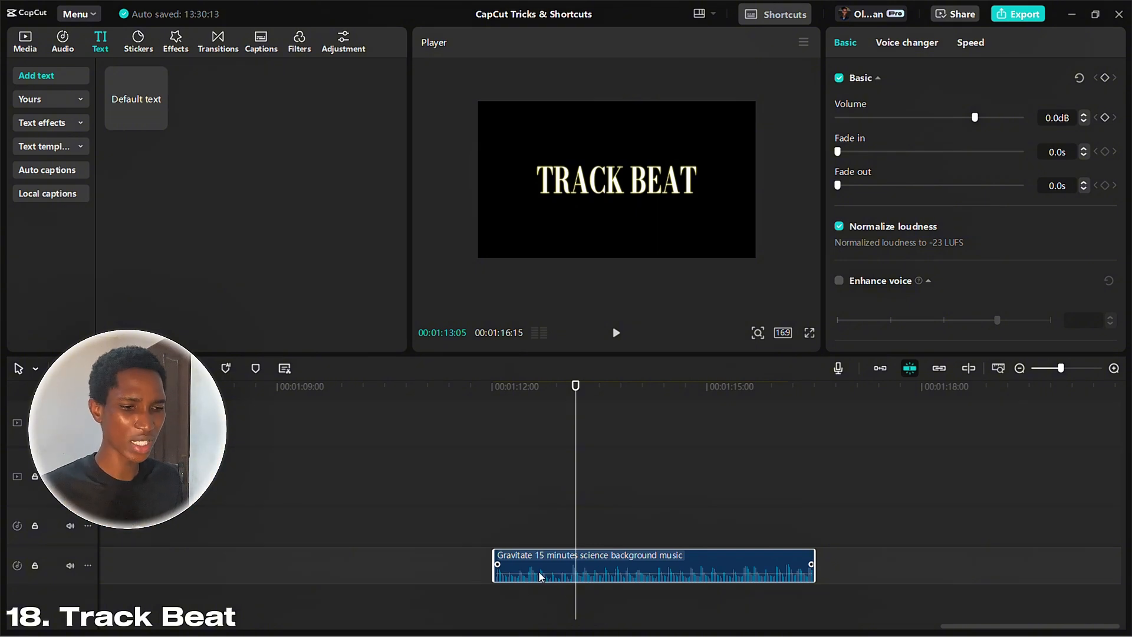
click(224, 369)
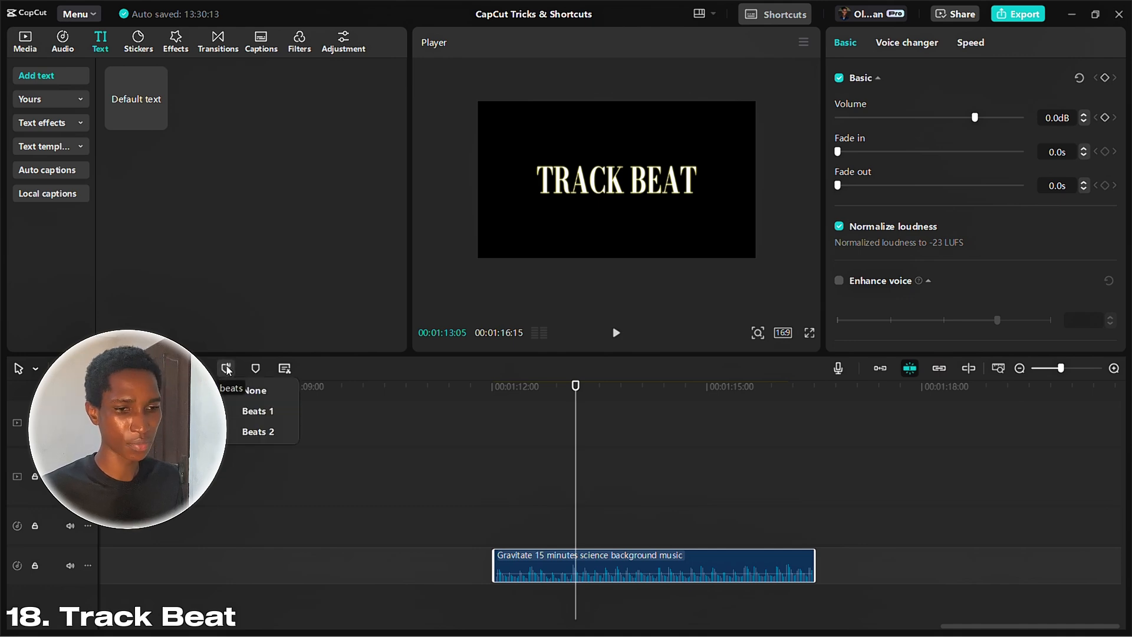
click(254, 413)
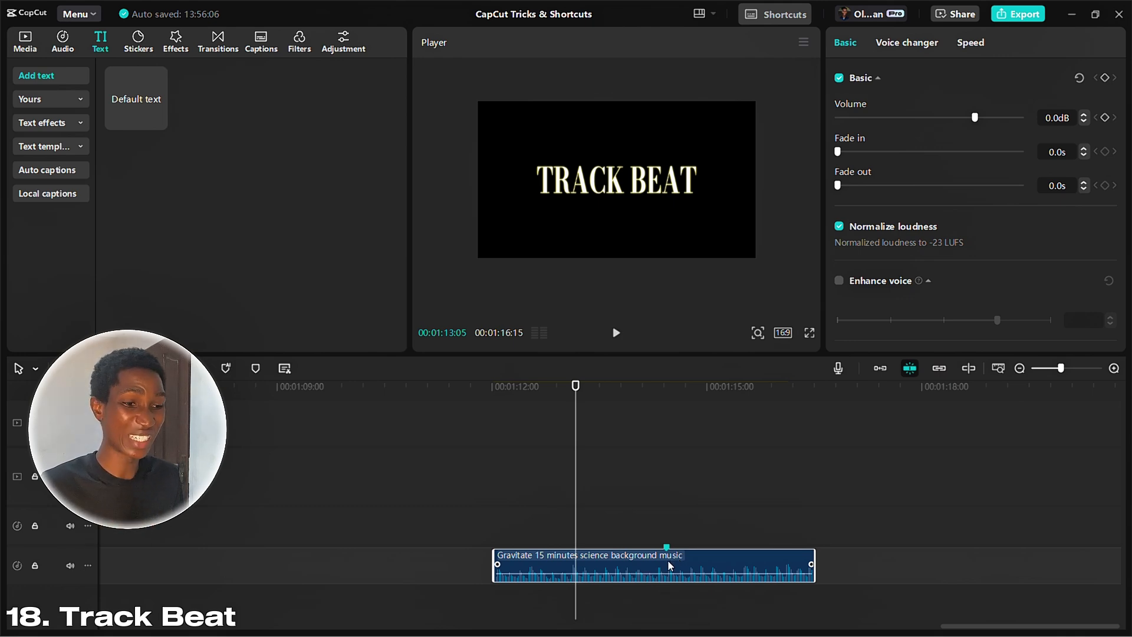
click(223, 371)
click(260, 434)
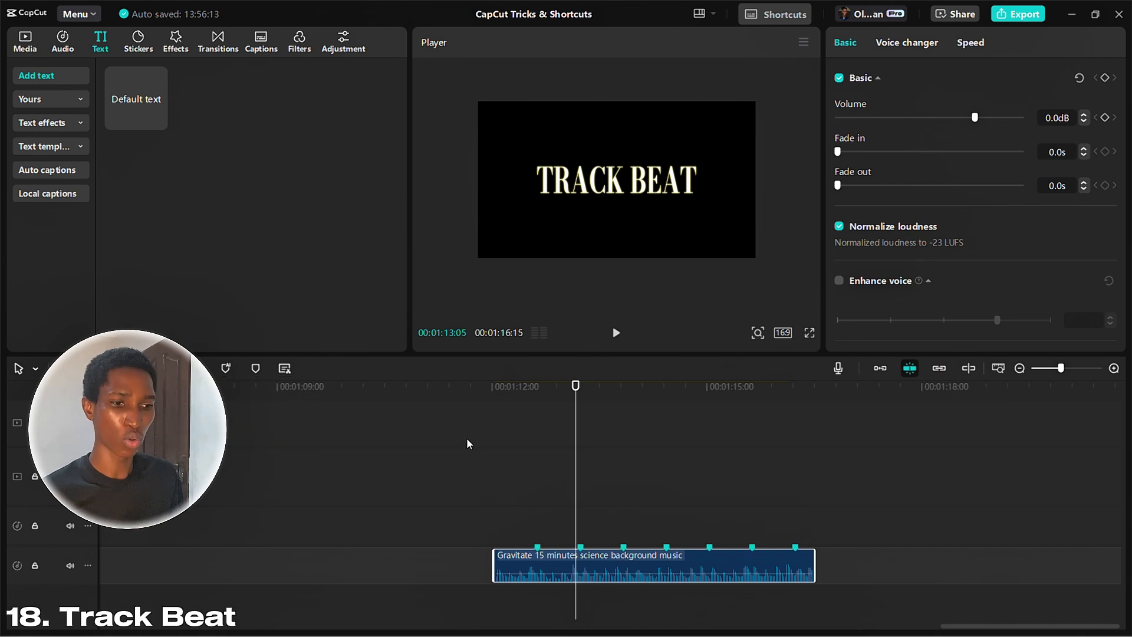
Step: Play the music clip from 00:01:12:01 to check the beat markers against the sound
click(496, 406)
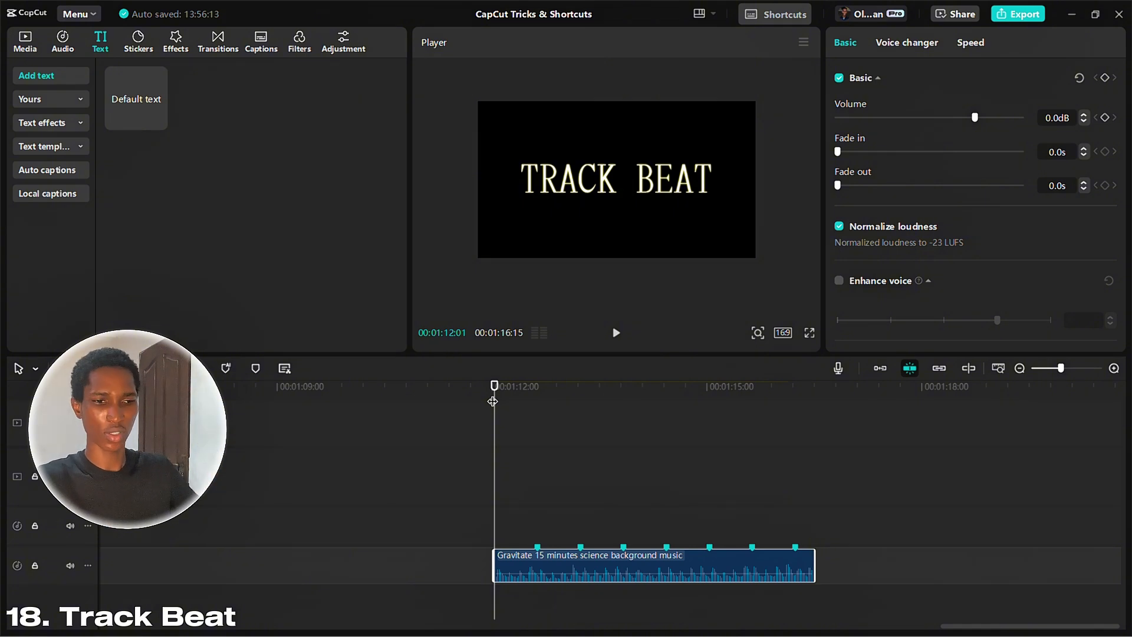
key(space)
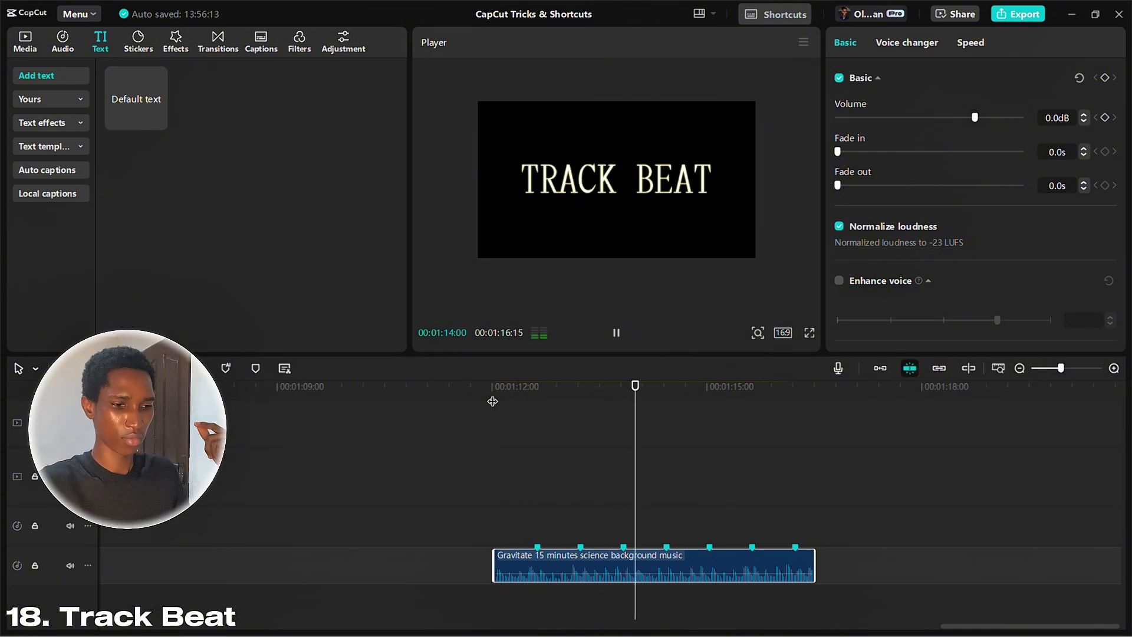
key(space)
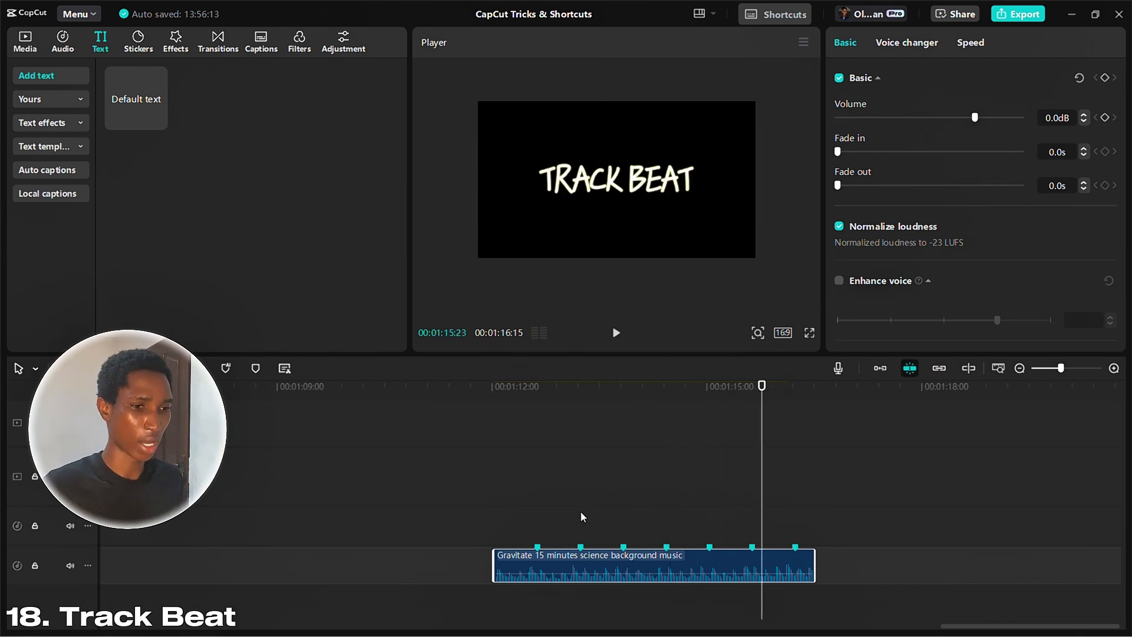
Step: Examine the loop animation settings of the TRACK BEAT text clip
scroll(586, 516, up, 3)
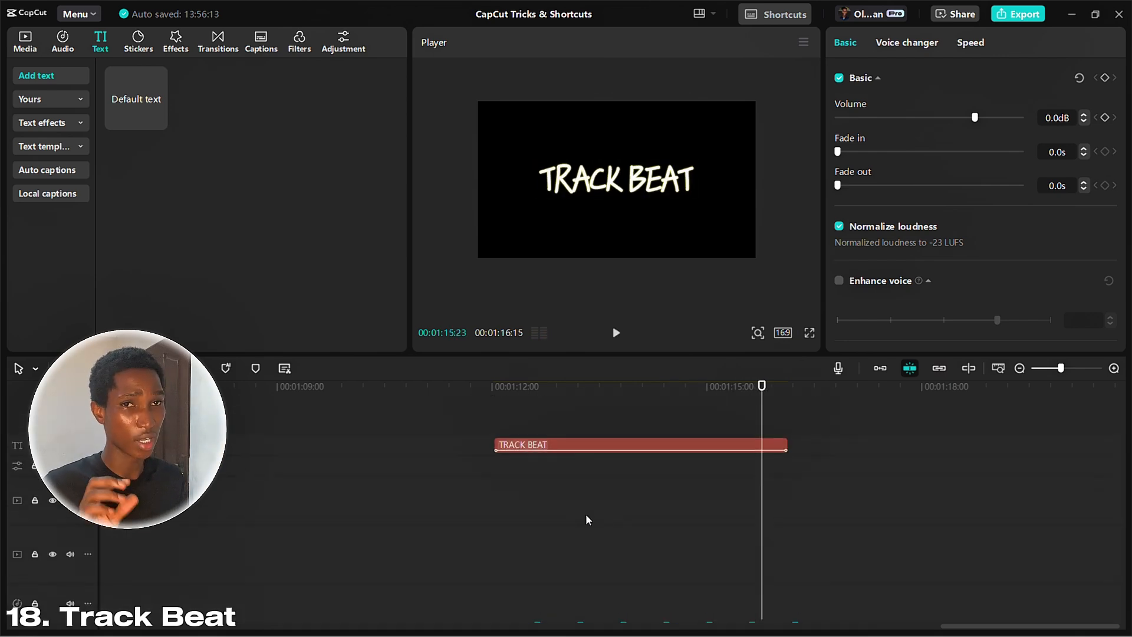
click(588, 451)
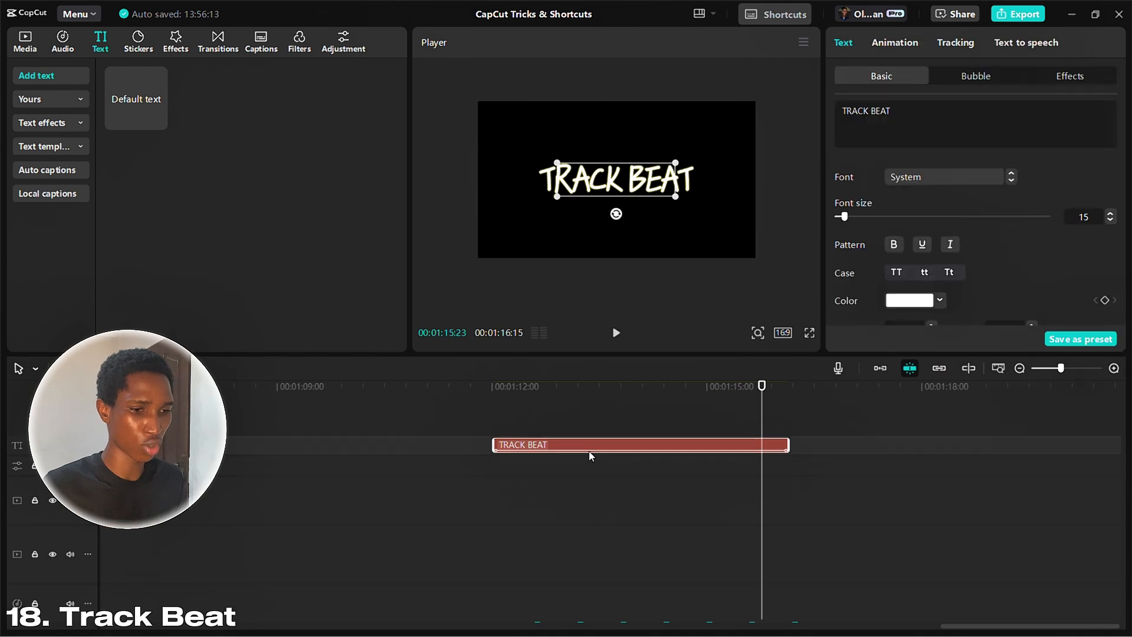
click(900, 41)
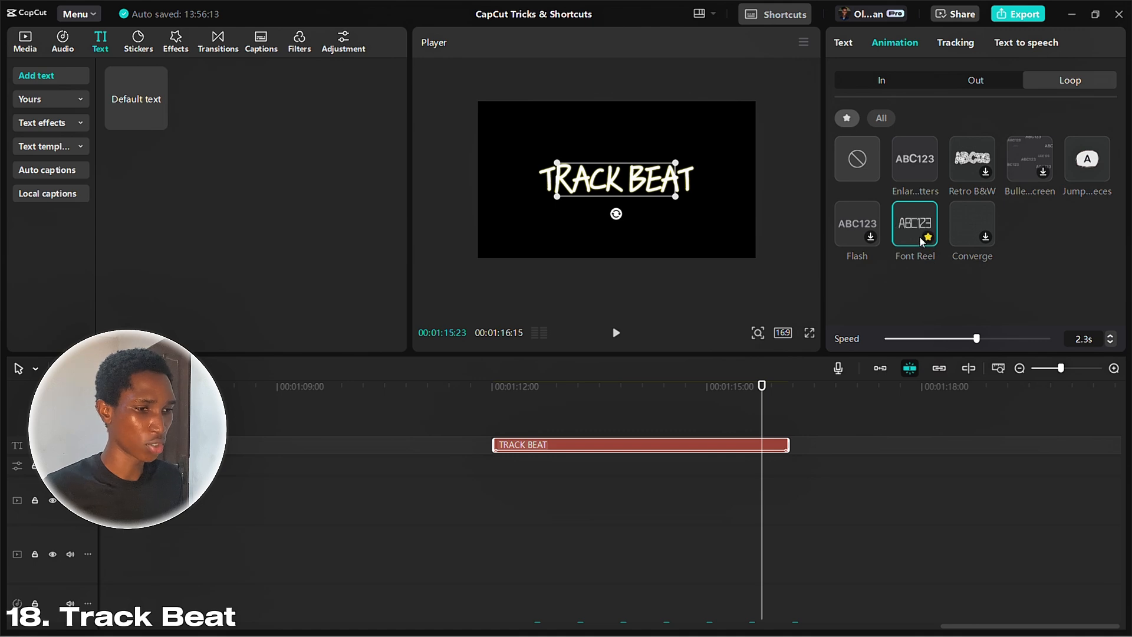
click(882, 118)
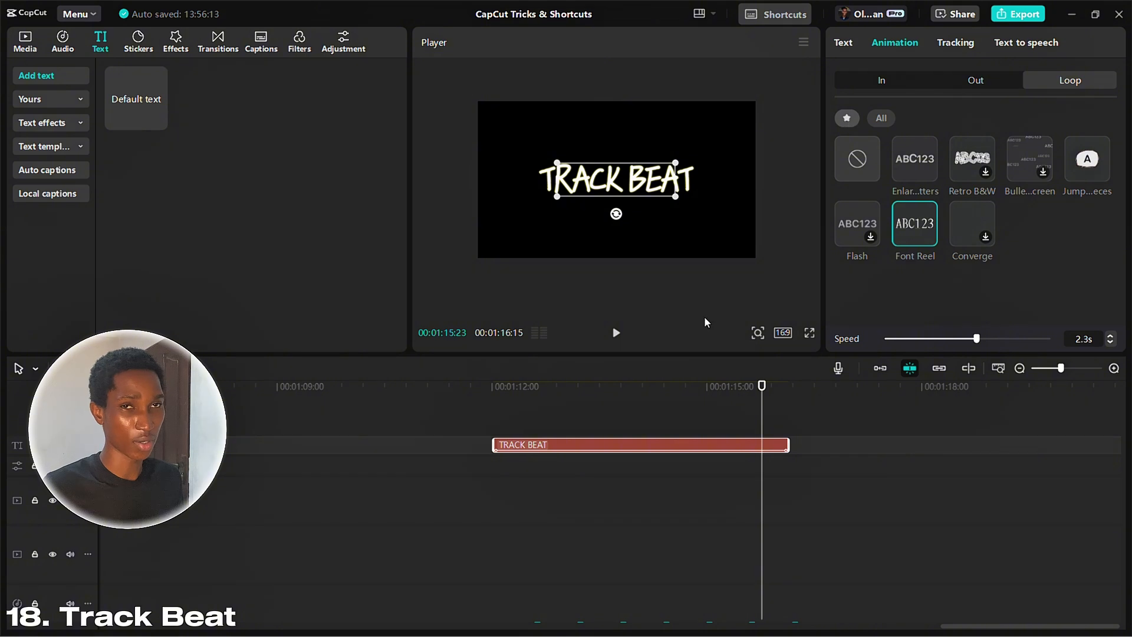
Step: Place walking in crowd.mp4 above the music clip at 00:01:12:01 and trim its end to the first beat marker
click(610, 489)
scroll(548, 491, down, 2)
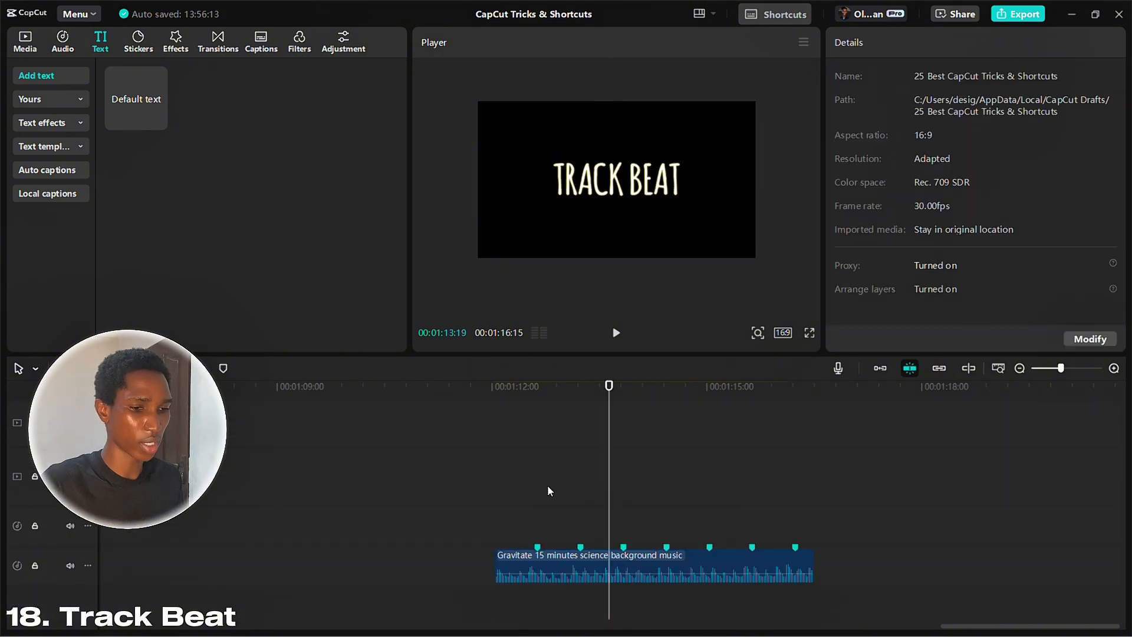
click(497, 468)
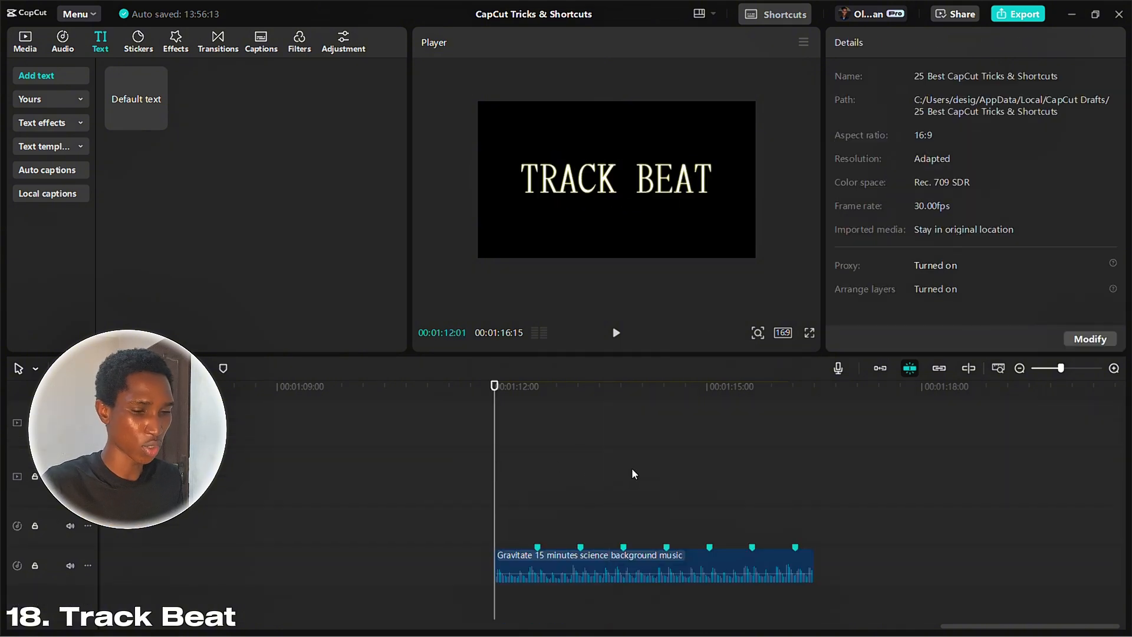
click(25, 42)
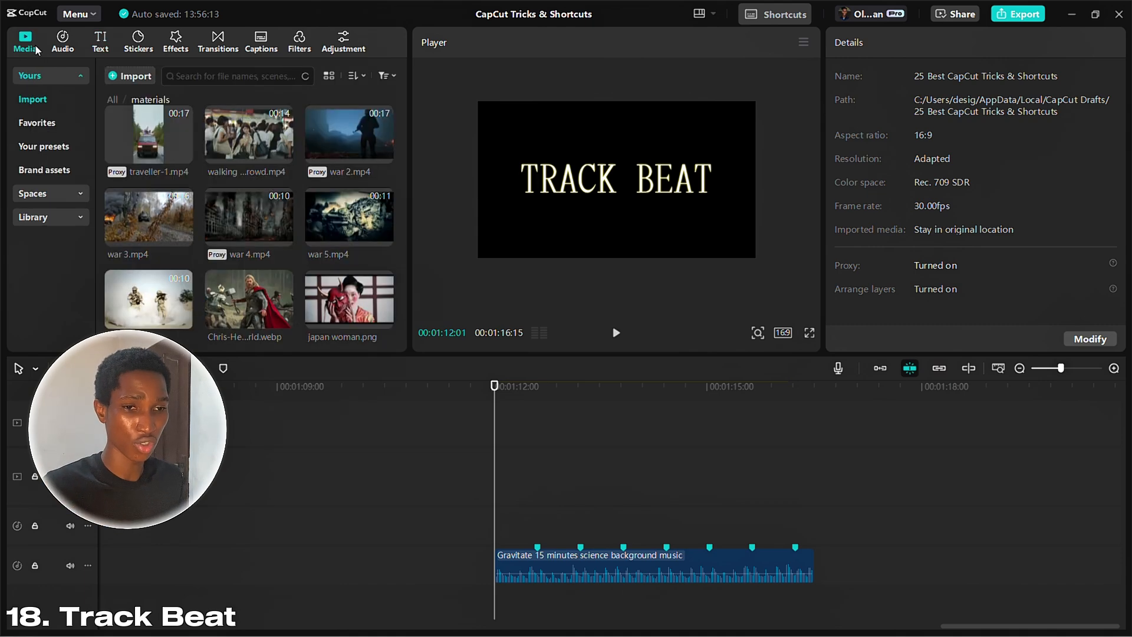
mouse_move(242, 142)
mouse_down()
mouse_move(585, 440)
mouse_move(494, 505)
mouse_up()
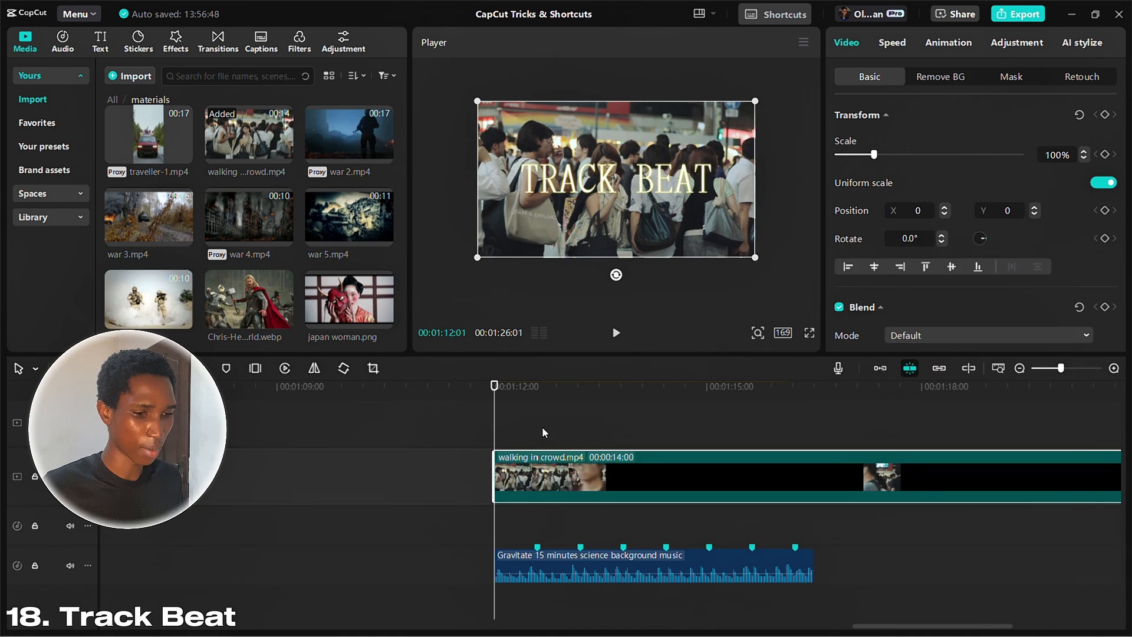
click(542, 434)
click(553, 469)
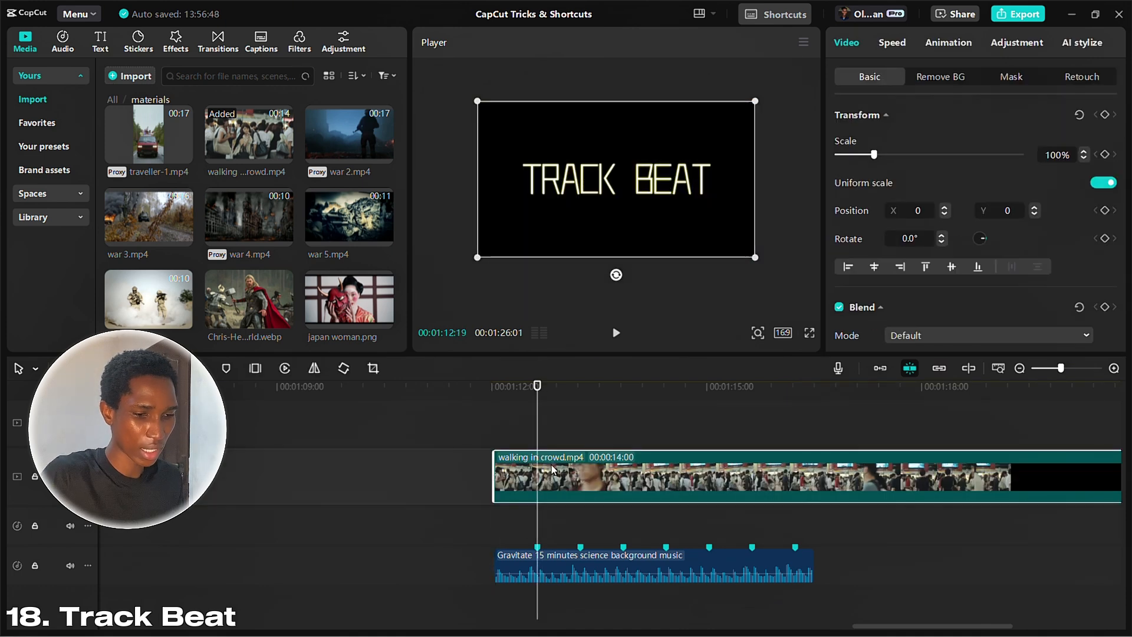
key(w)
Step: Add war 2.mp4 directly after the walking in crowd clip and trim its end to the second beat marker
drag(380, 153, 539, 480)
click(580, 410)
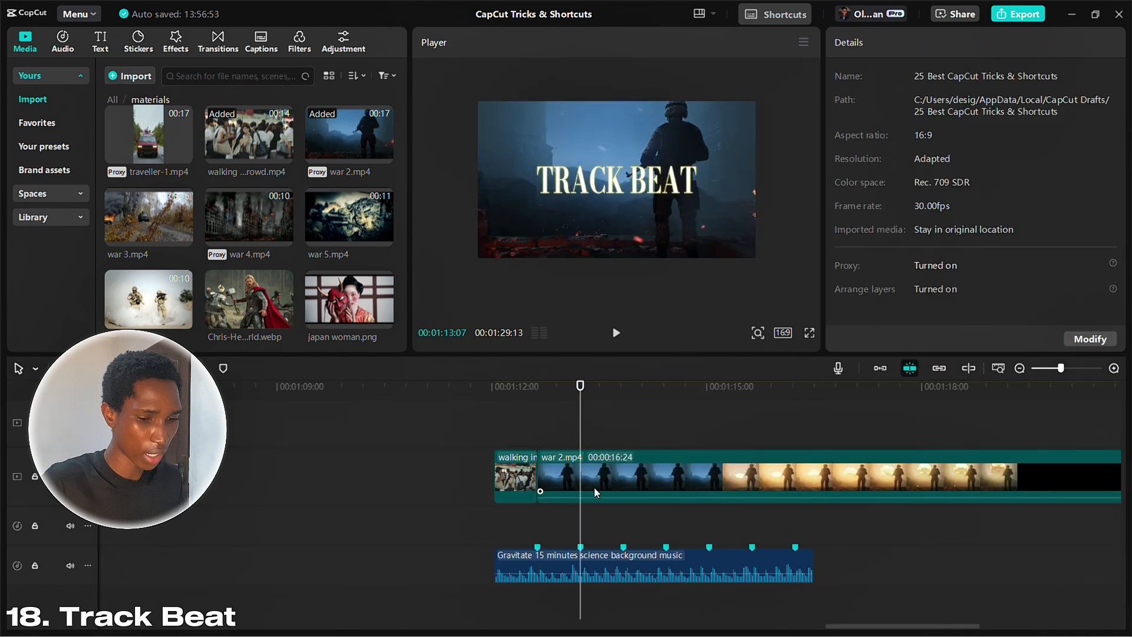
click(593, 486)
key(w)
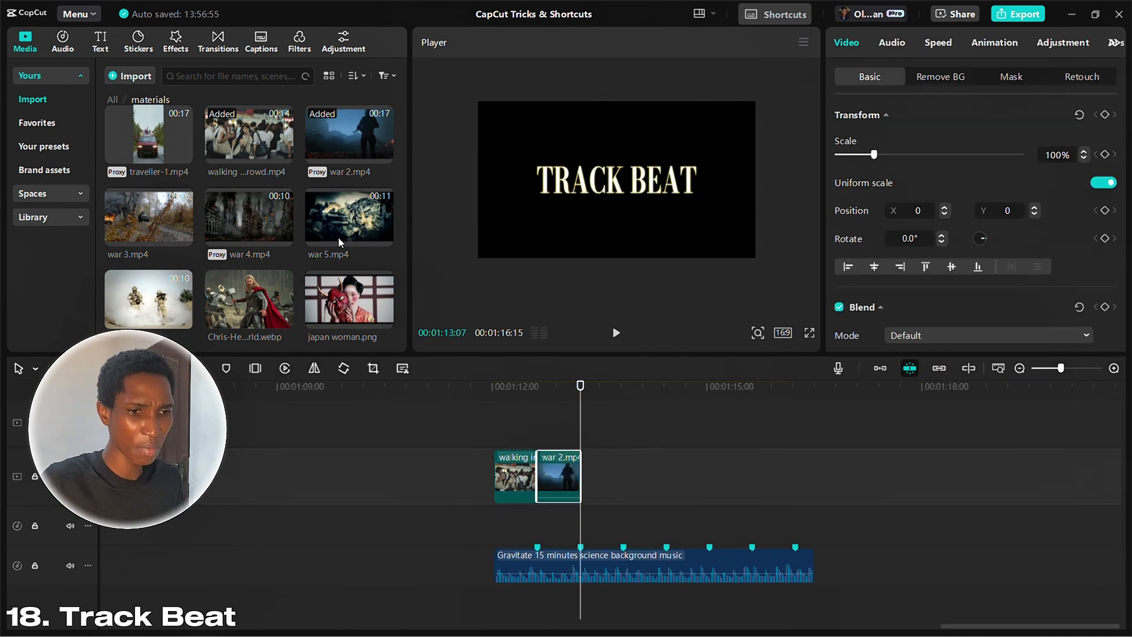
Step: Add war 5.mp4 directly after war 2.mp4 and trim its end to the third beat marker
drag(341, 242, 581, 479)
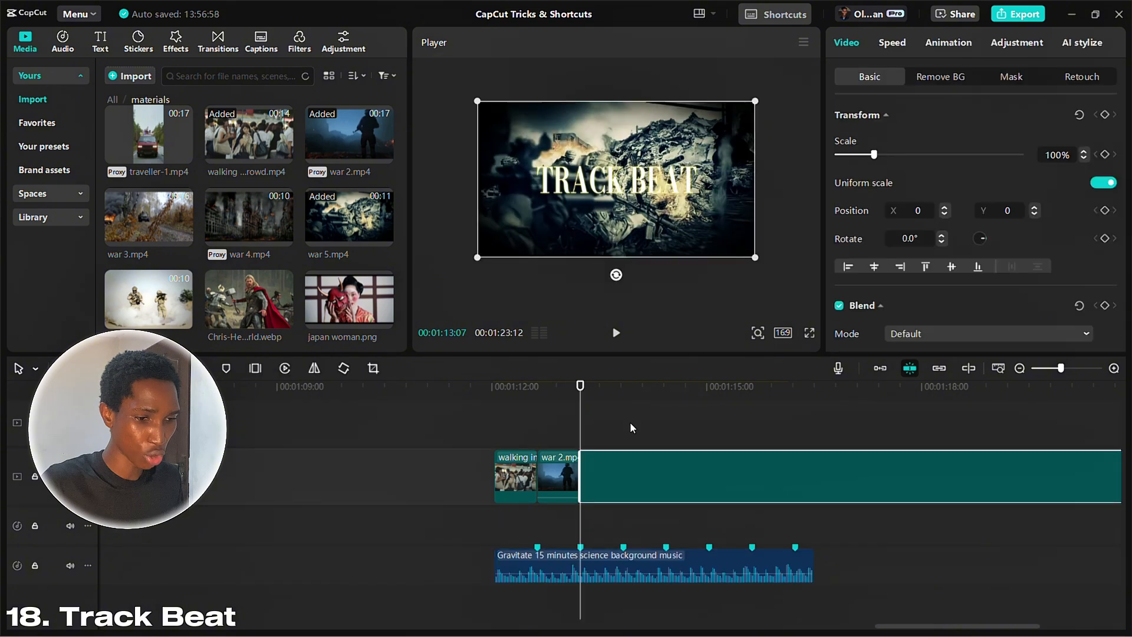
click(630, 423)
click(642, 470)
key(w)
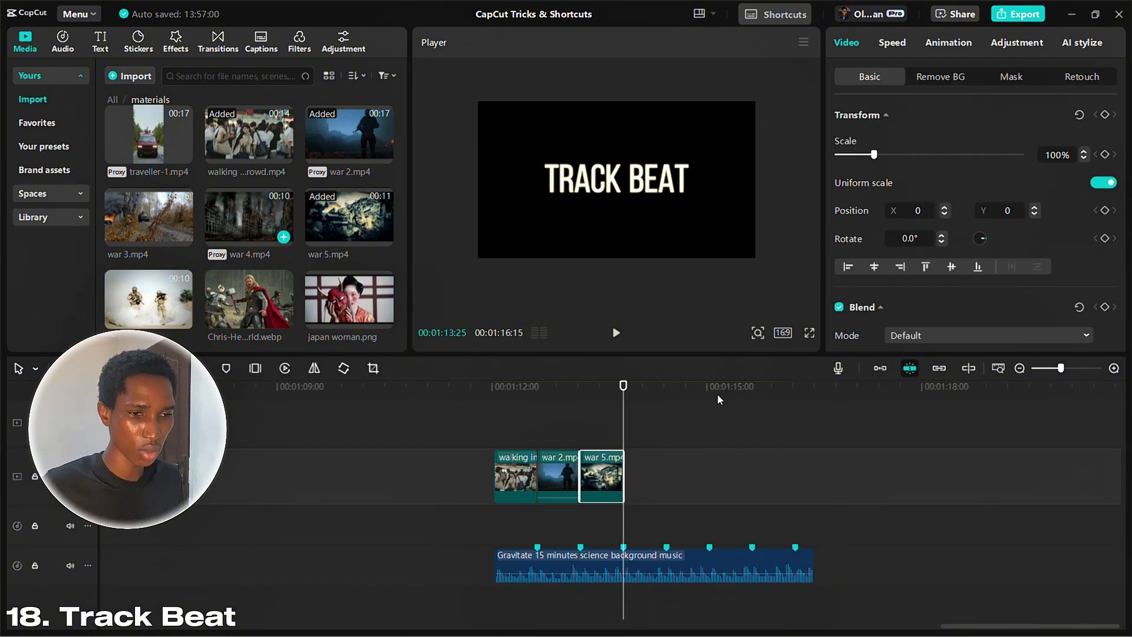
Step: Add war 4.mp4 directly after war 5.mp4 and trim its end to the fourth beat marker
drag(717, 394, 625, 477)
click(674, 422)
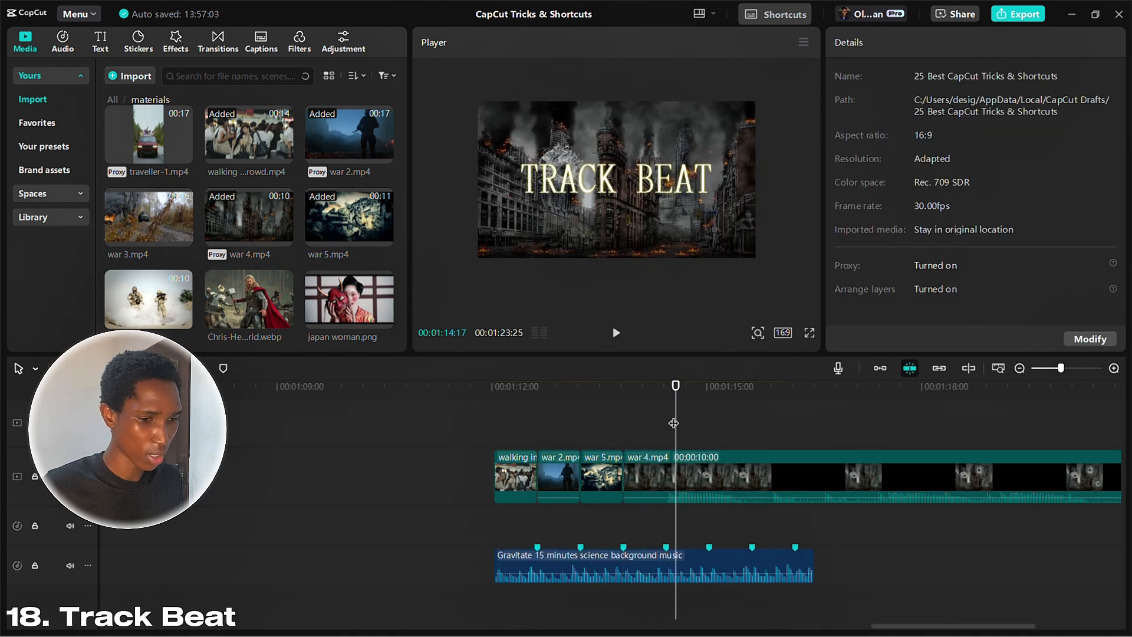
click(667, 423)
click(692, 485)
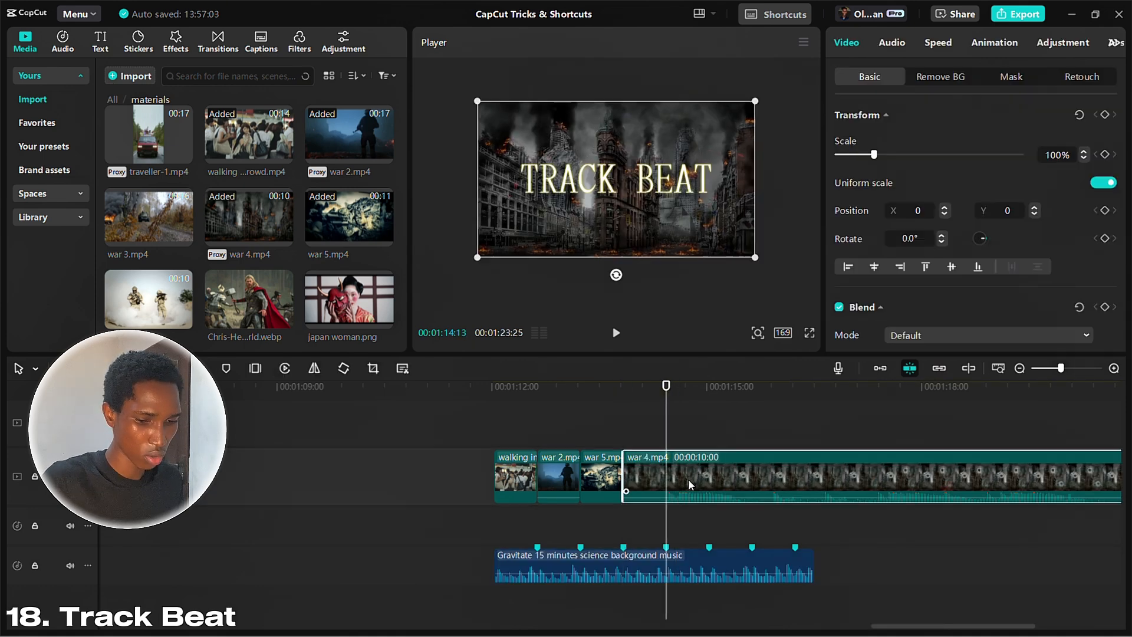
key(w)
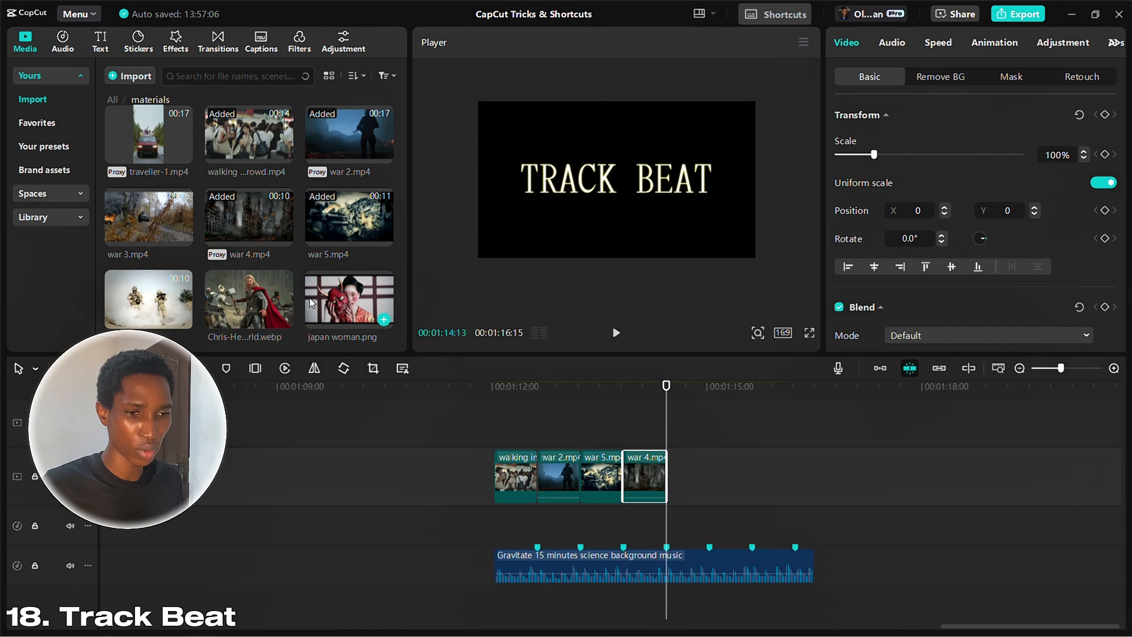
Step: Add japan woman.png directly after war 4.mp4 and trim its end to the fifth beat marker
mouse_move(339, 299)
mouse_down()
mouse_move(662, 353)
mouse_move(844, 458)
mouse_move(703, 493)
mouse_move(668, 479)
mouse_up()
click(707, 418)
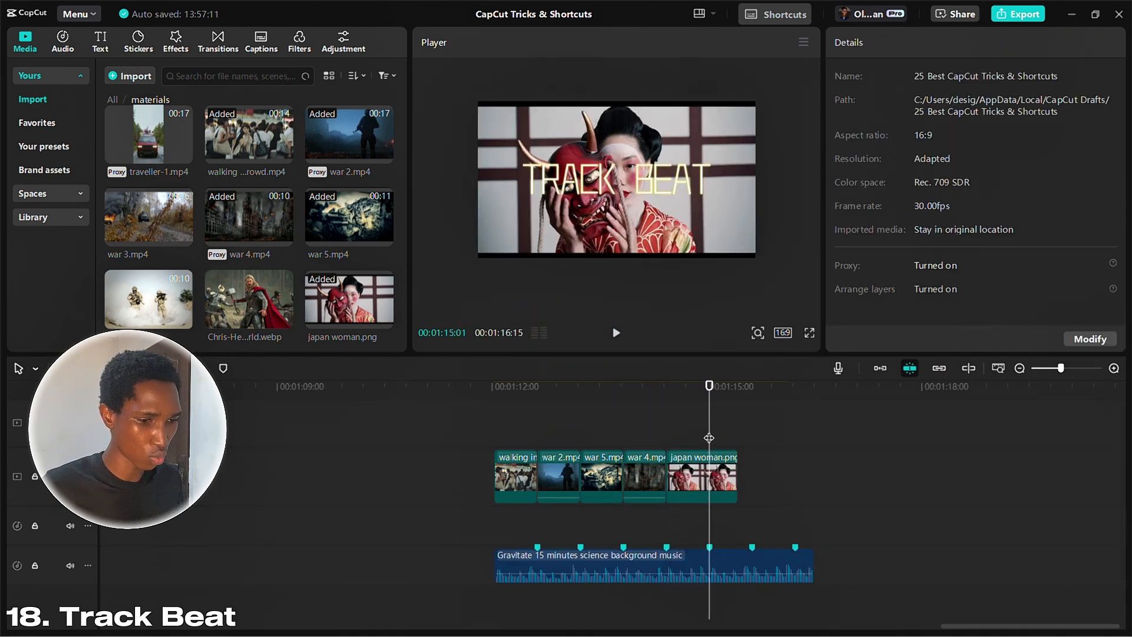
key(w)
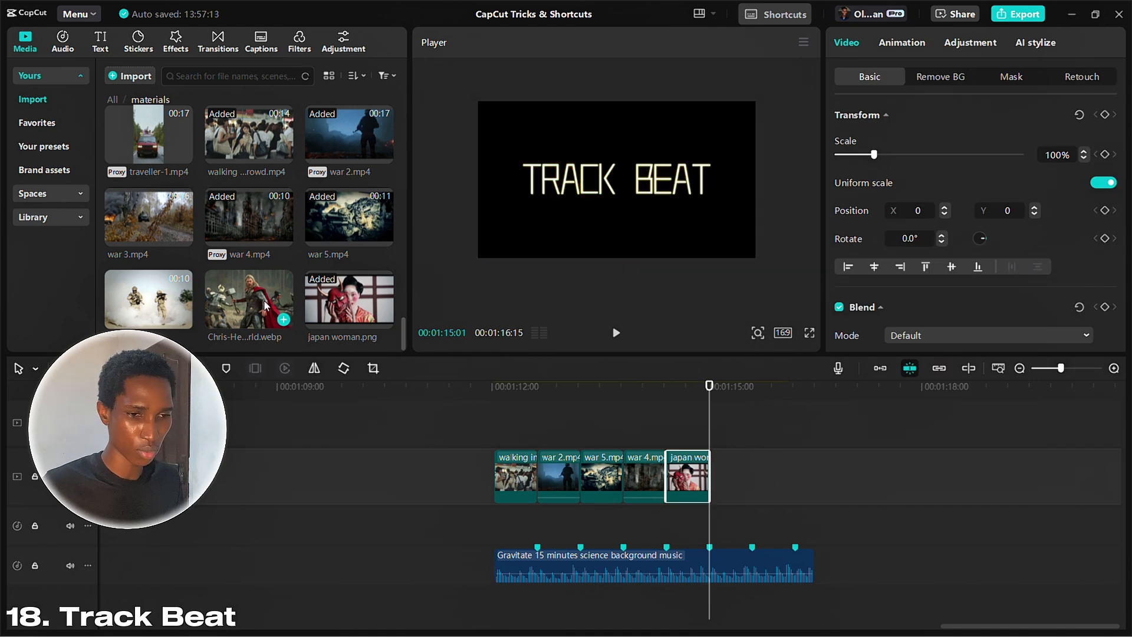
Step: Add the Chris-Hemsworth image after japan woman.png and trim both it and the music clip to the sixth beat marker
drag(282, 315, 758, 422)
click(753, 415)
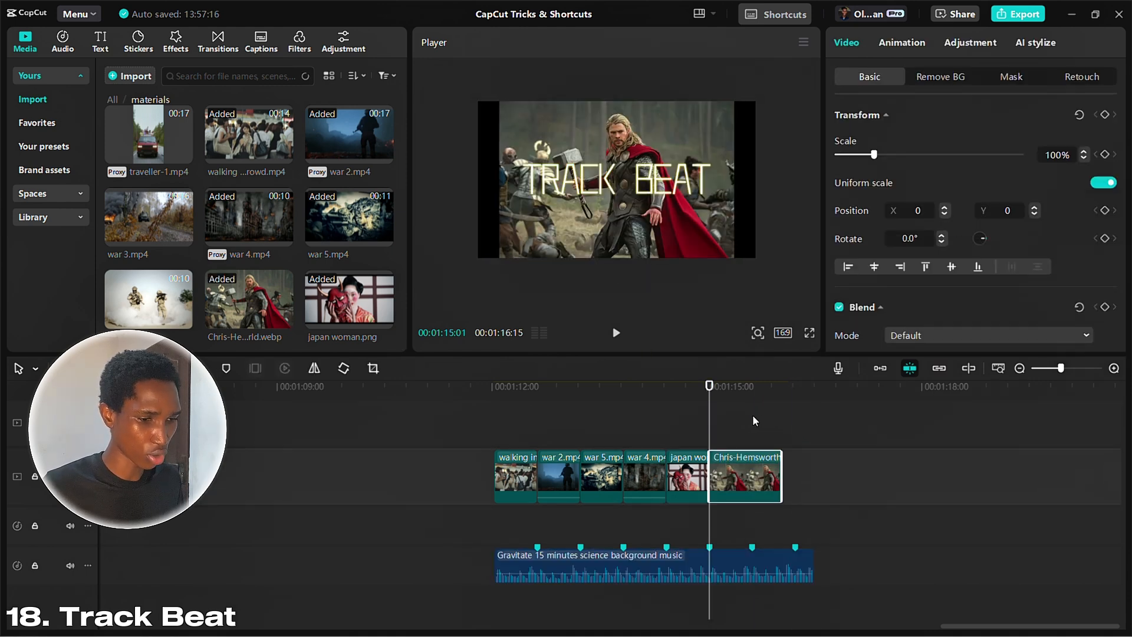
click(763, 462)
key(w)
click(777, 563)
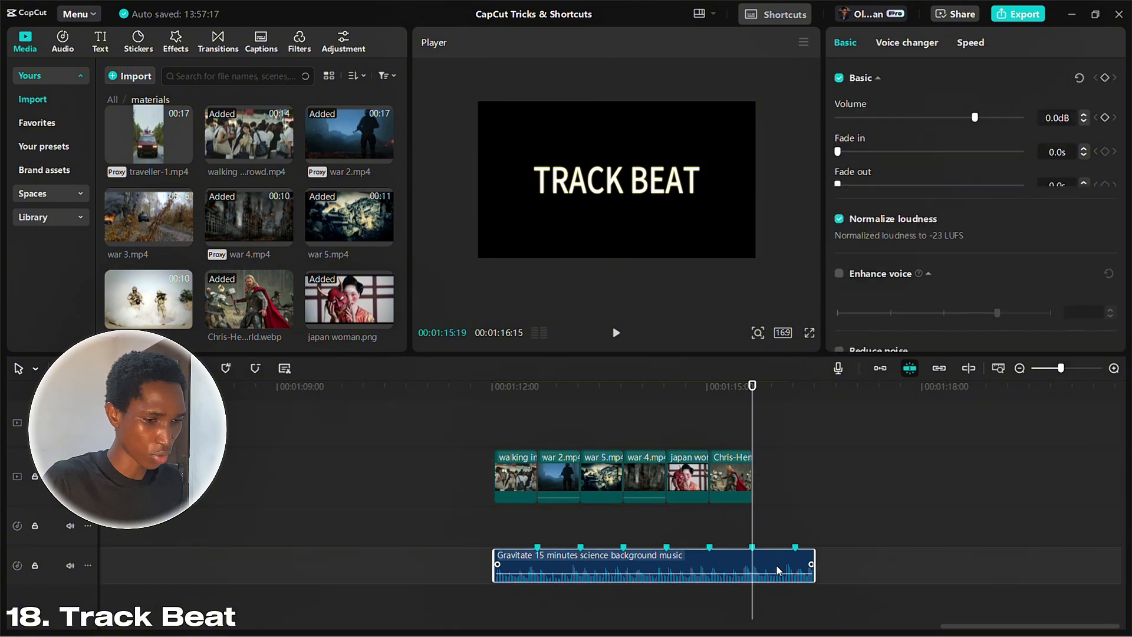
key(w)
Step: Play the sequence from 00:01:12:01 to check the clip changes against the music beats
click(523, 418)
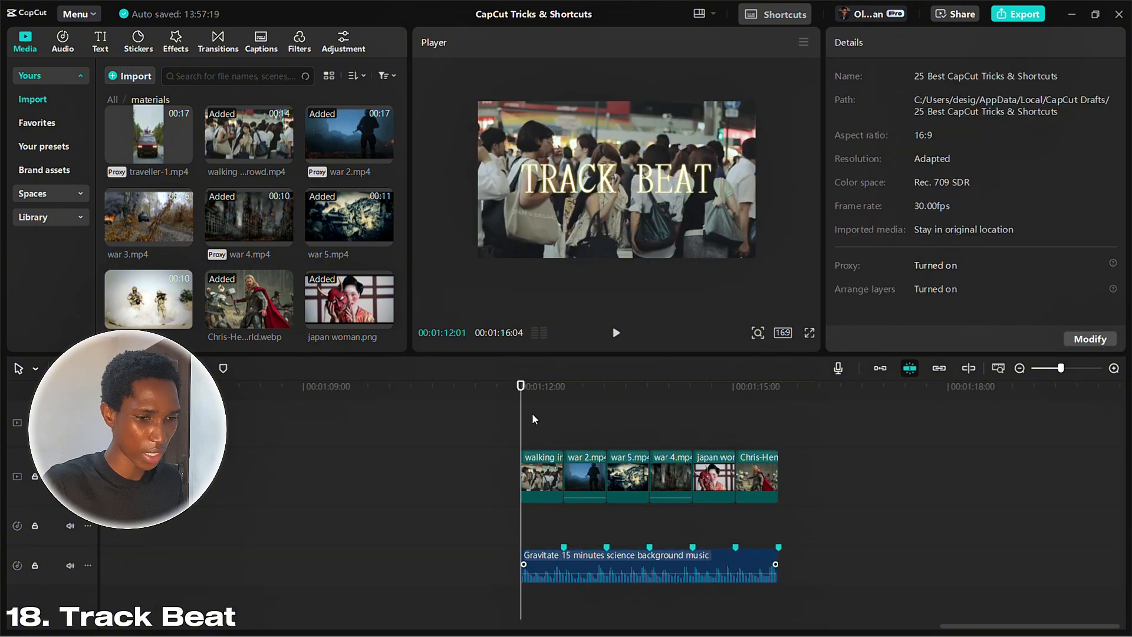
key(space)
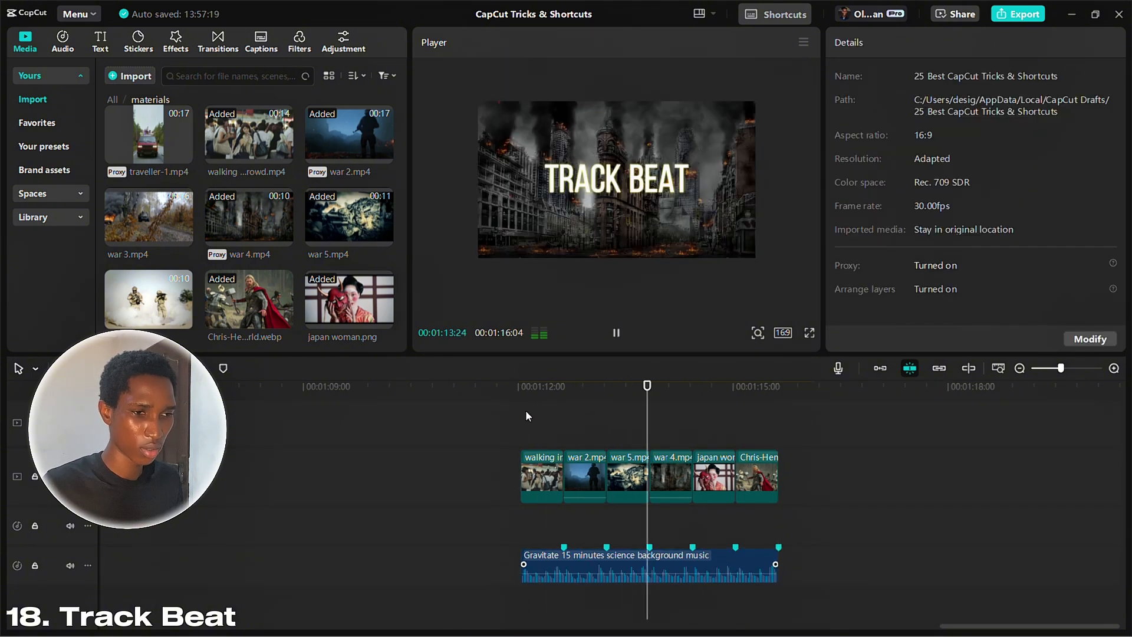
key(space)
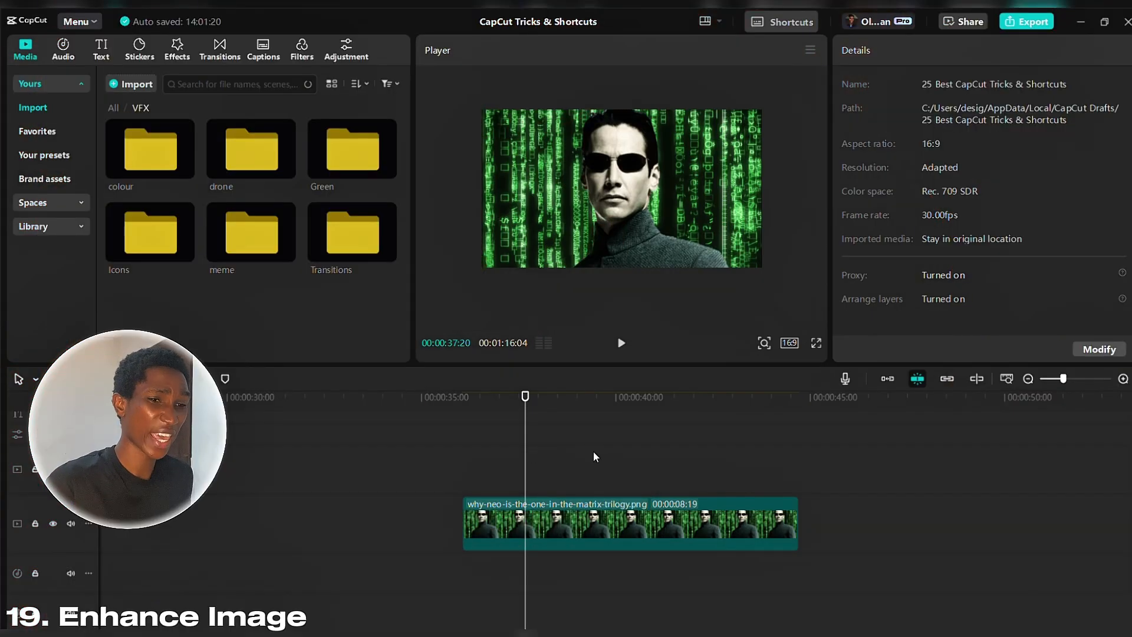
Step: Try image enhancement at the HD level on the why-neo-is-the-one-in-the-matrix-trilogy.png clip
click(583, 456)
click(589, 513)
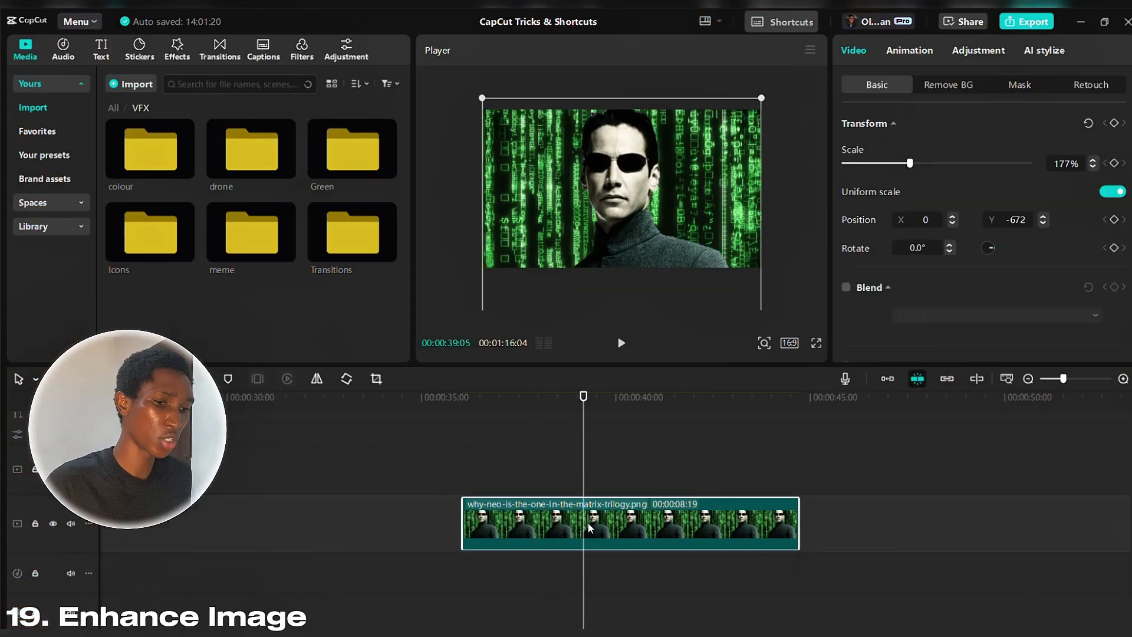
scroll(950, 221, down, 3)
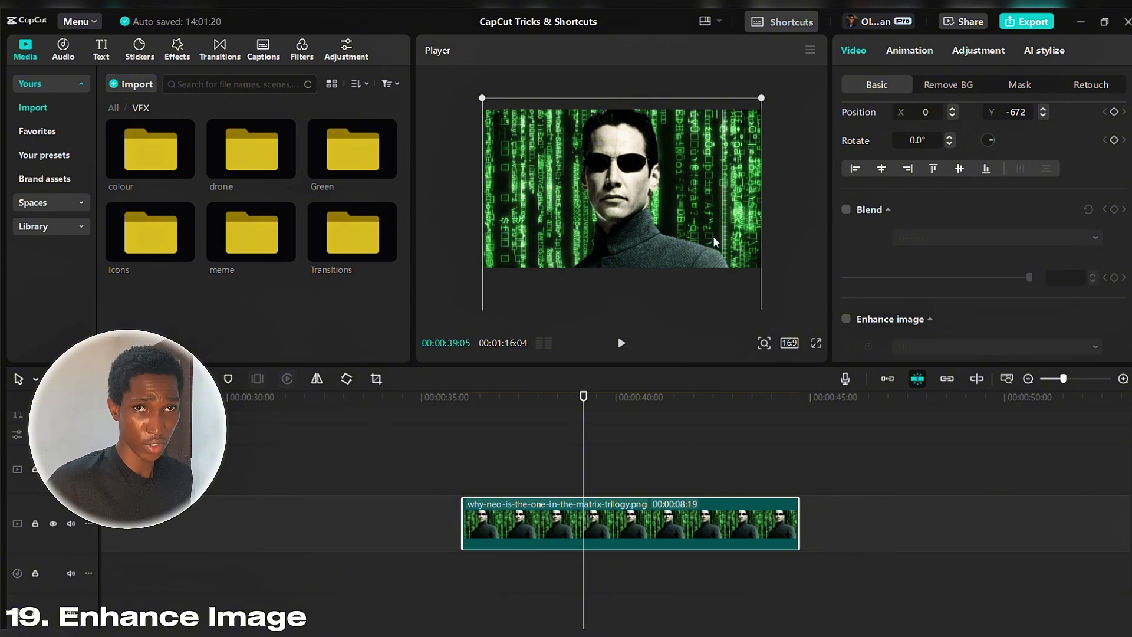
scroll(912, 247, down, 2)
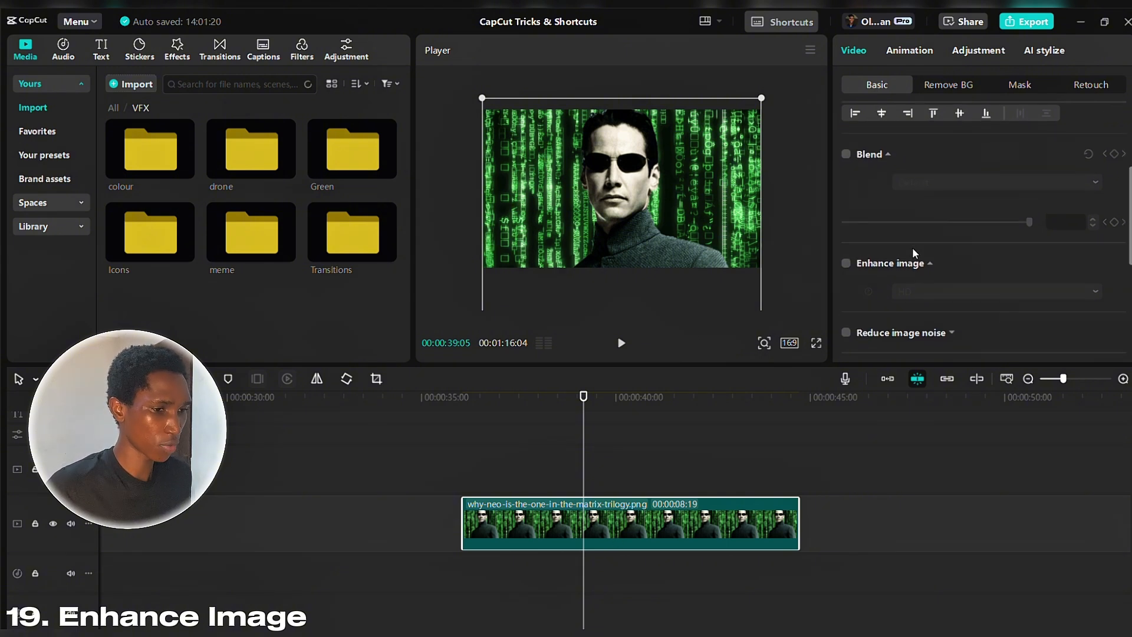
scroll(912, 247, up, 2)
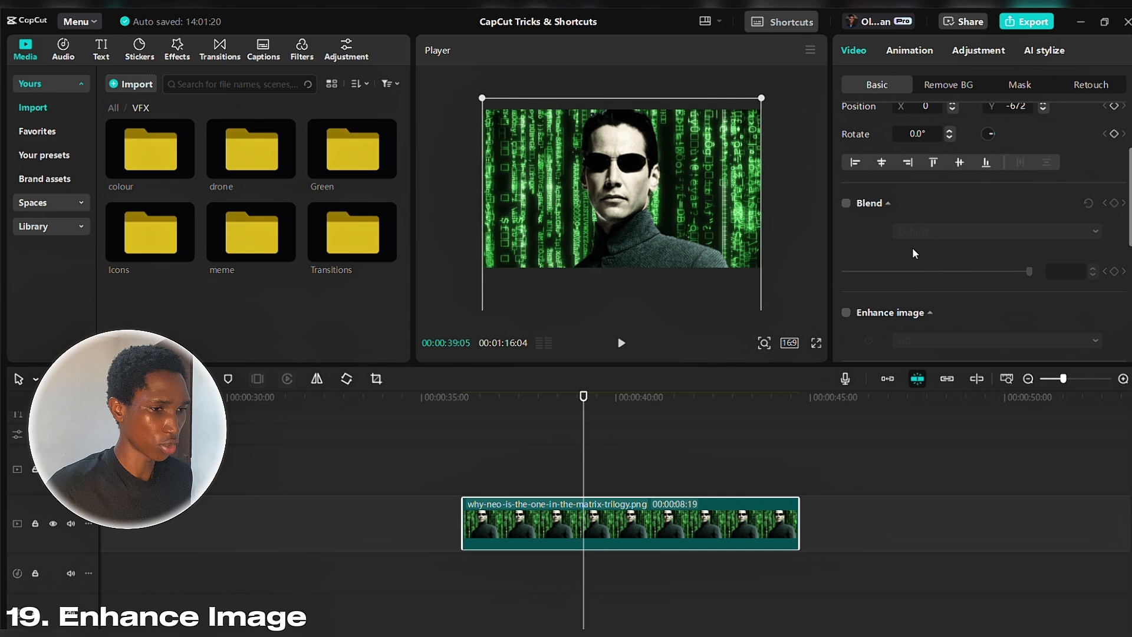
click(846, 319)
scroll(921, 228, down, 1)
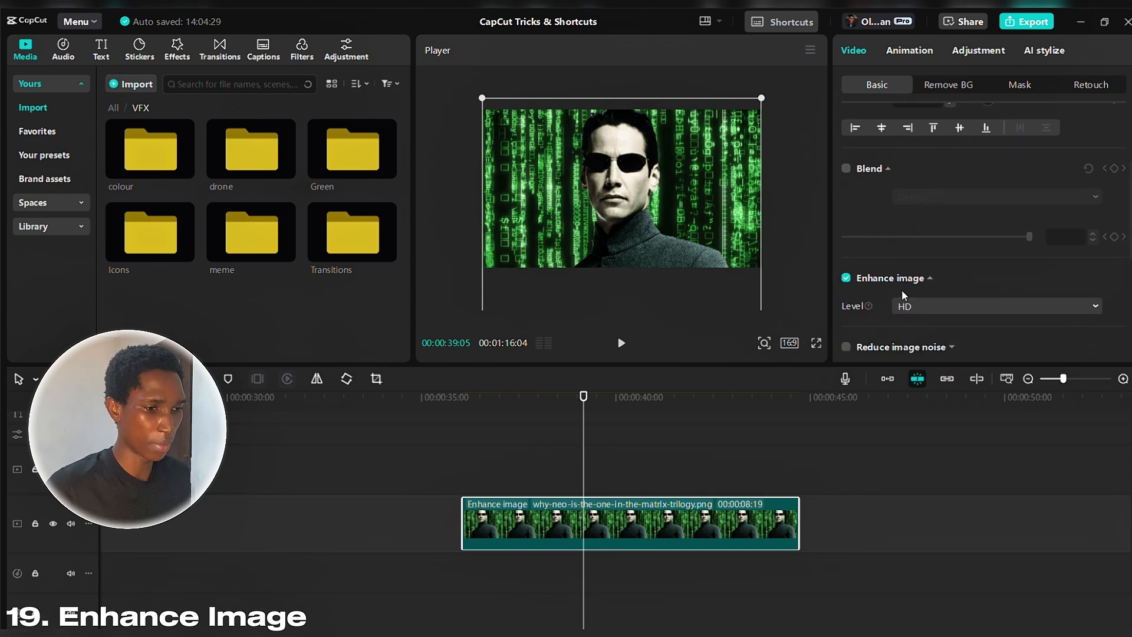
Step: Compare the why-neo image with and without enhancement, check the available levels, and leave the enhancement off
click(847, 279)
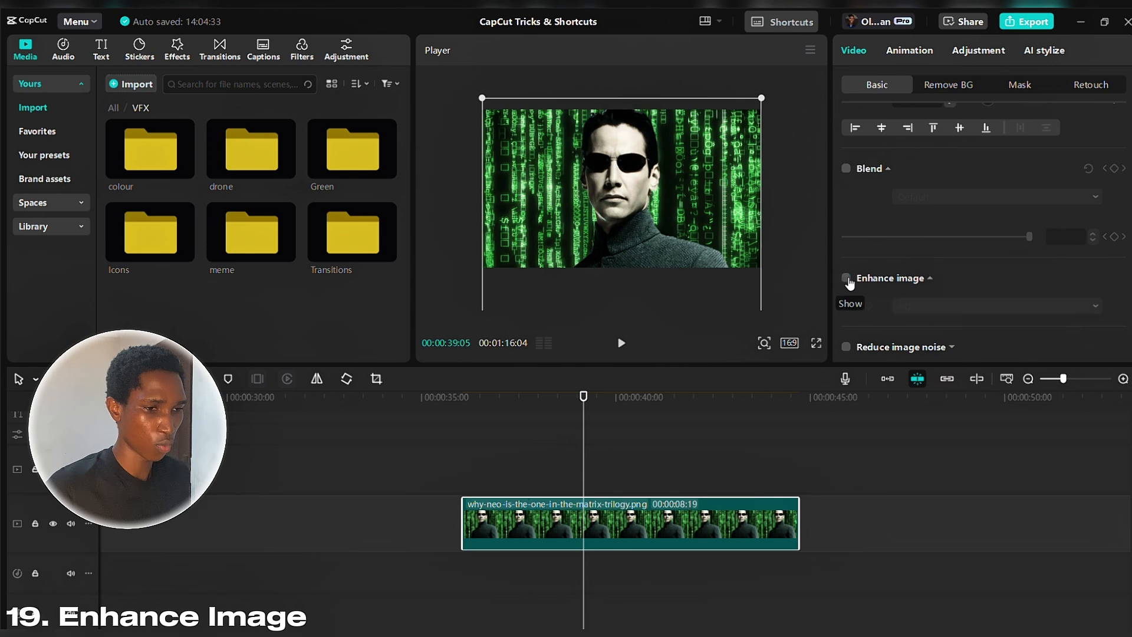
click(848, 279)
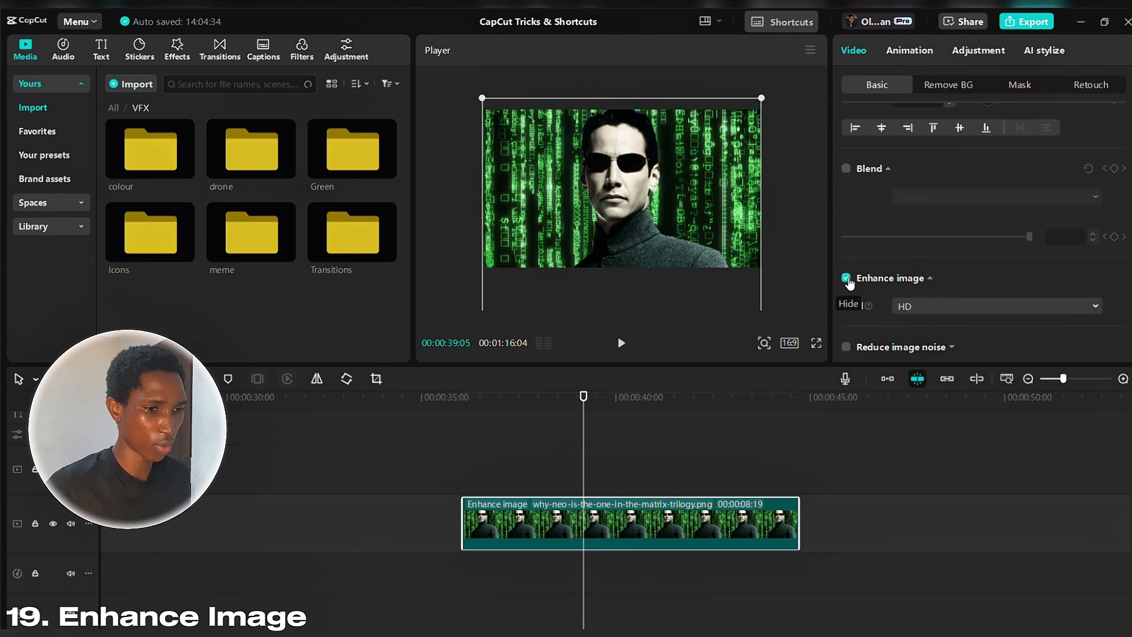
click(941, 306)
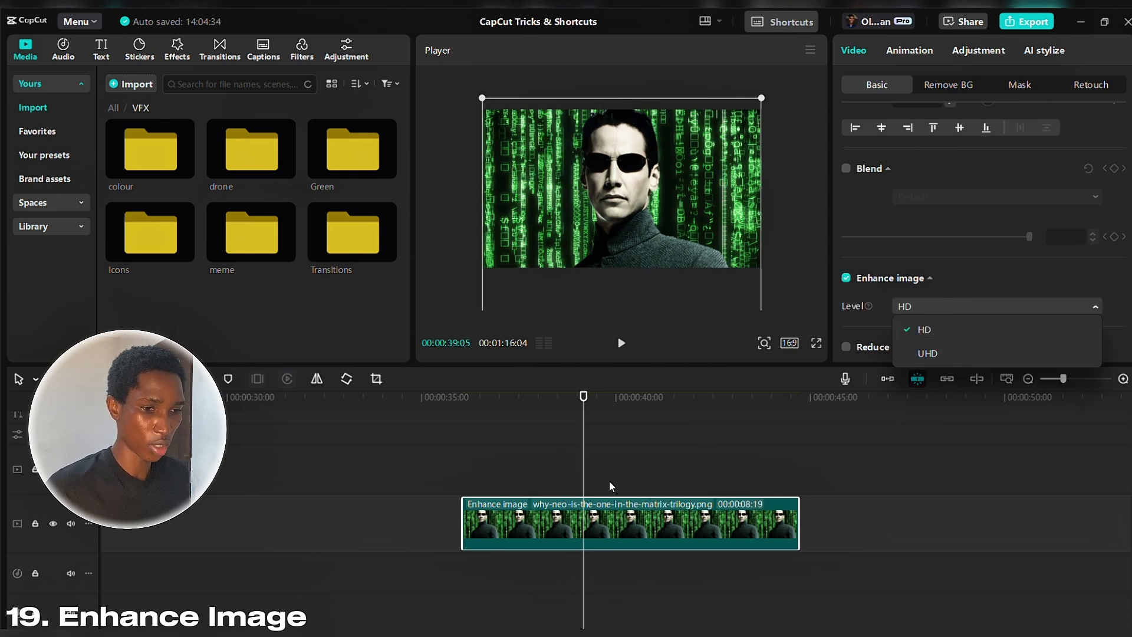
click(842, 289)
click(846, 279)
Step: Split the why-neo image clip into two roughly equal halves
click(614, 439)
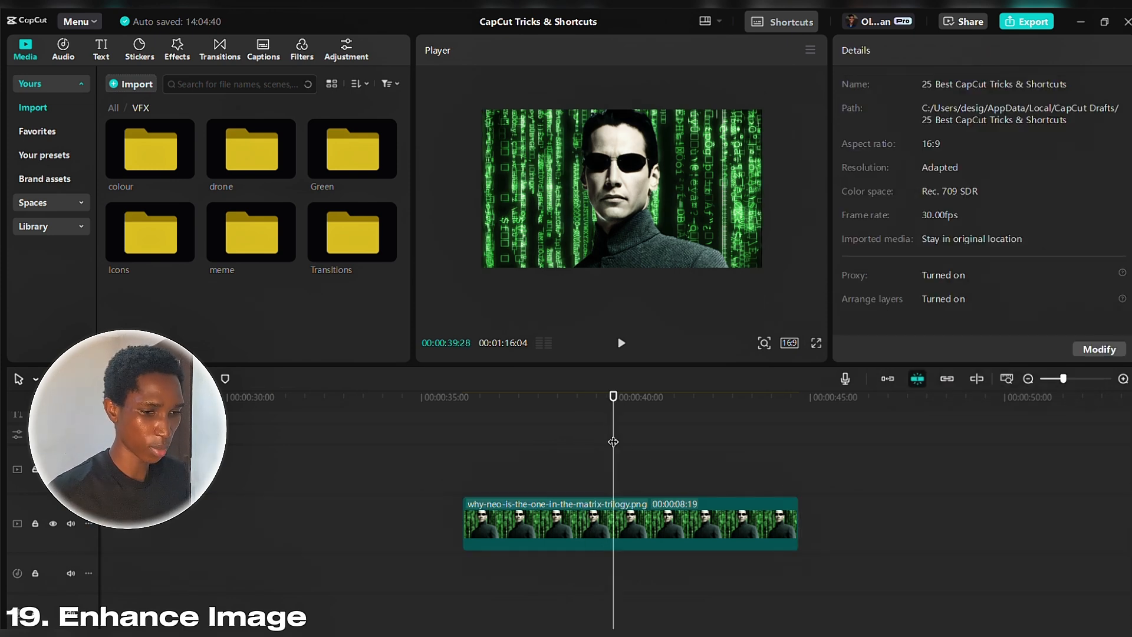
click(631, 457)
click(634, 524)
key(ctrl+b)
Step: Enhance the second half of the why-neo image clip at the HD level and scrub through the timeline to compare
click(684, 448)
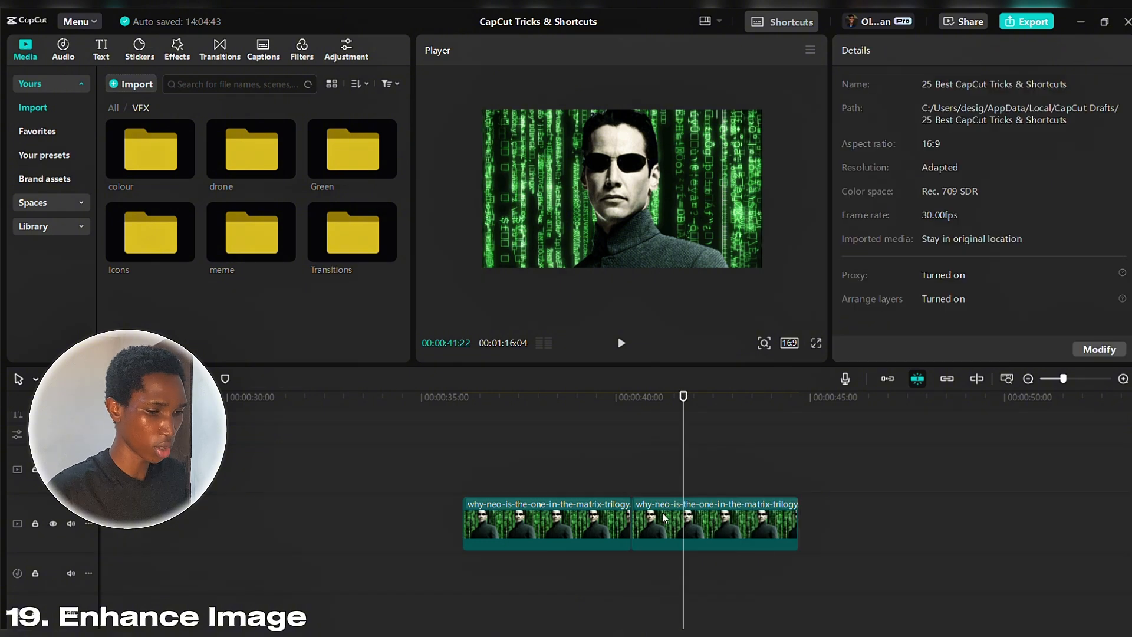
click(665, 519)
scroll(922, 236, down, 5)
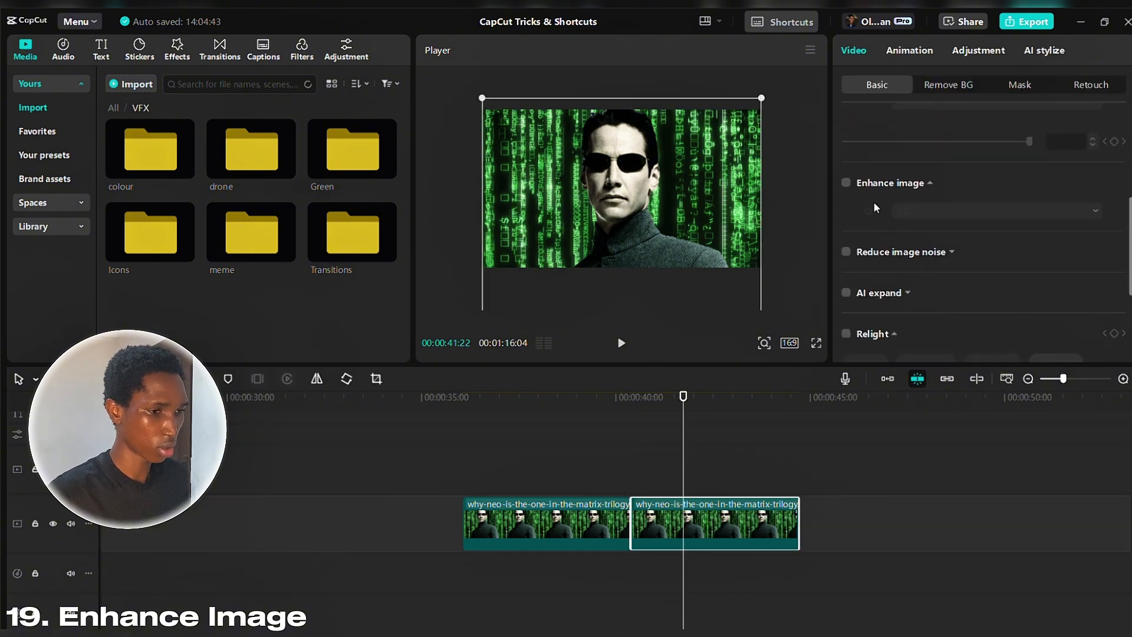
click(846, 183)
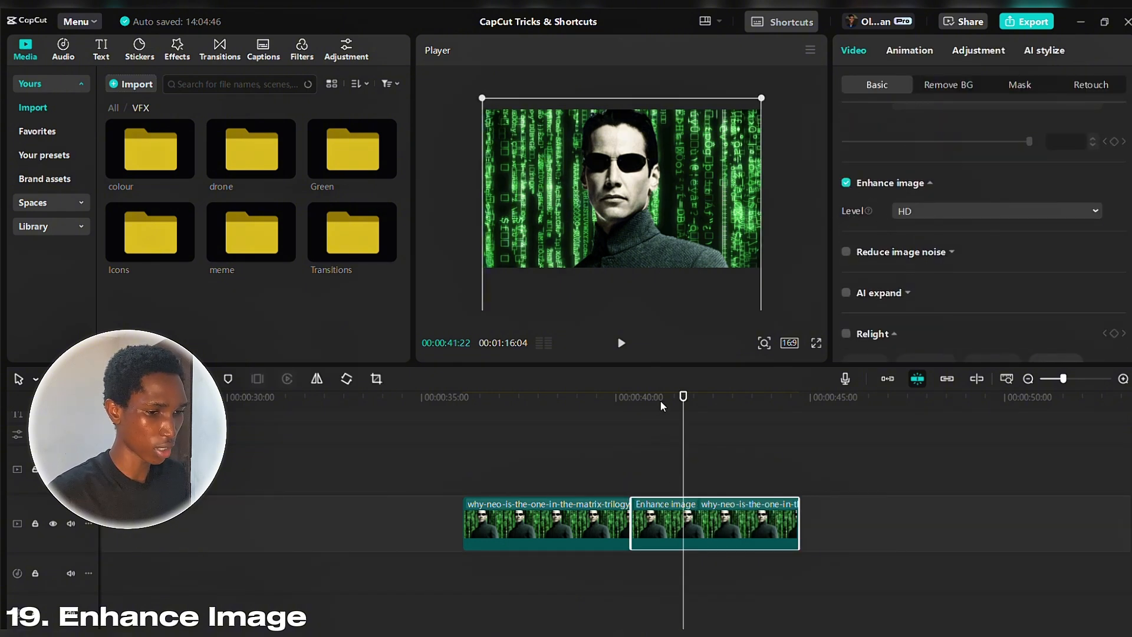
drag(660, 404, 788, 433)
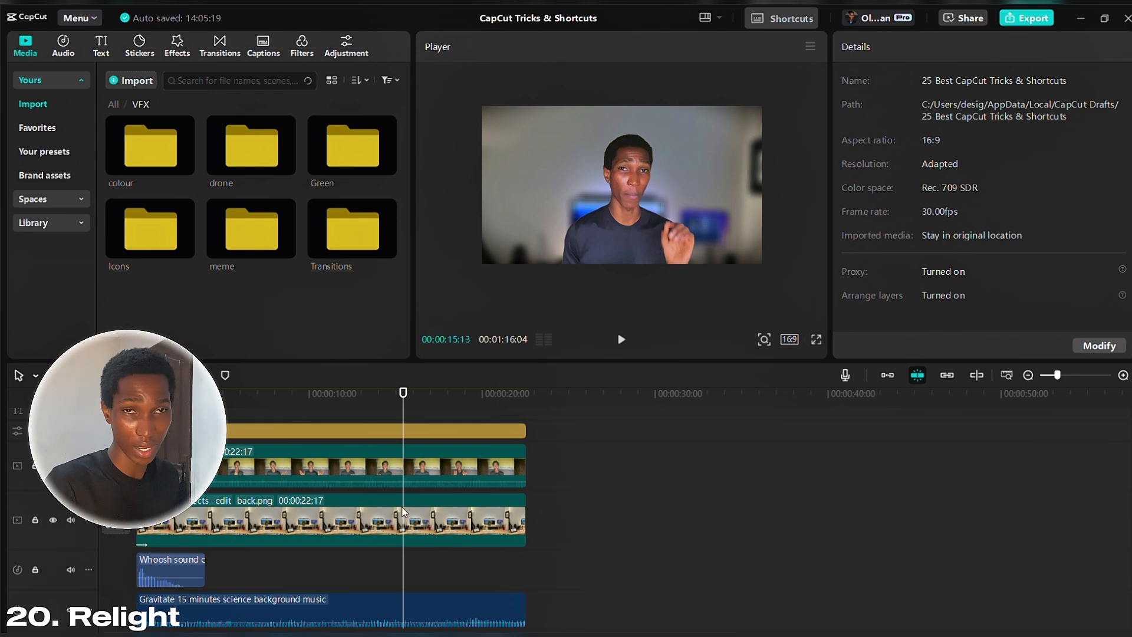
Step: Toggle Relight off and on for the back.png background clip to compare its look with and without the light
click(406, 533)
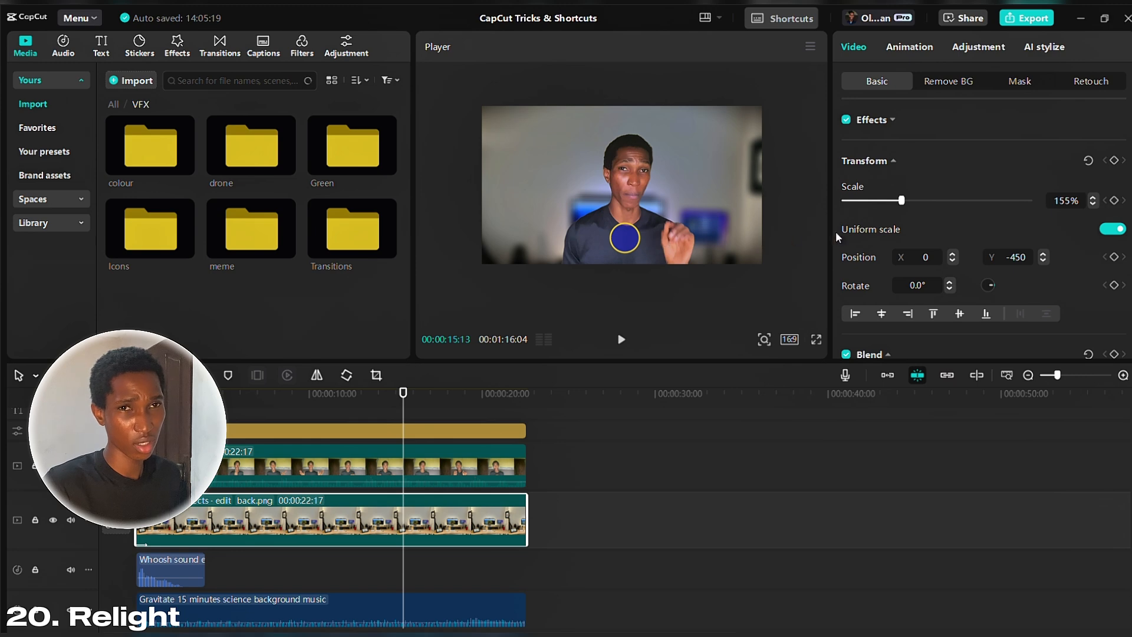
scroll(995, 222, down, 2)
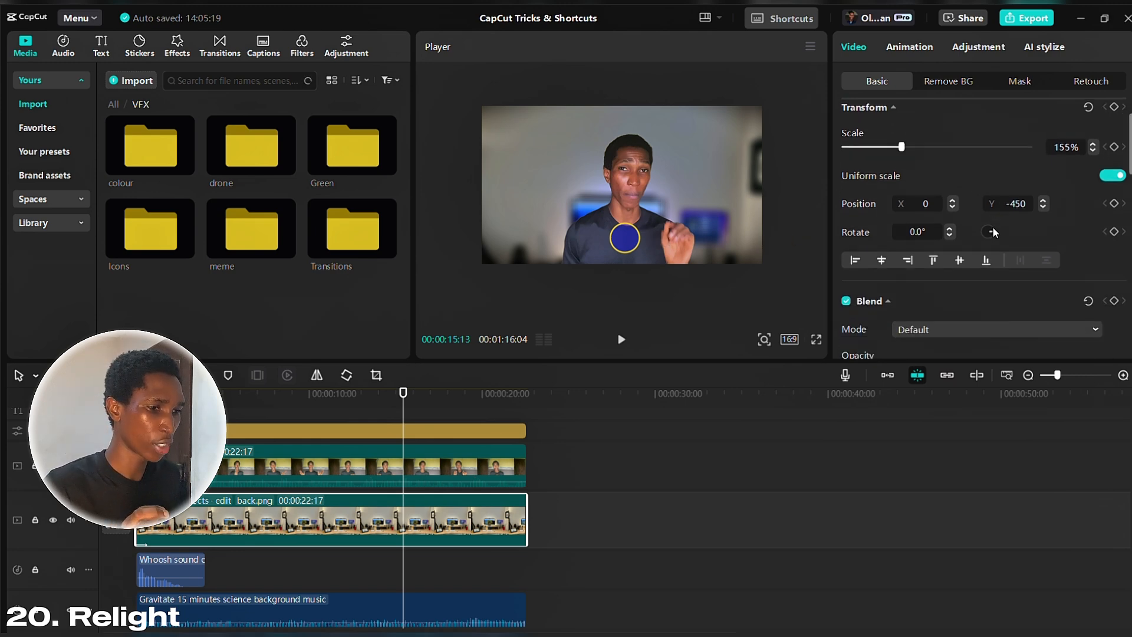
scroll(992, 228, down, 10)
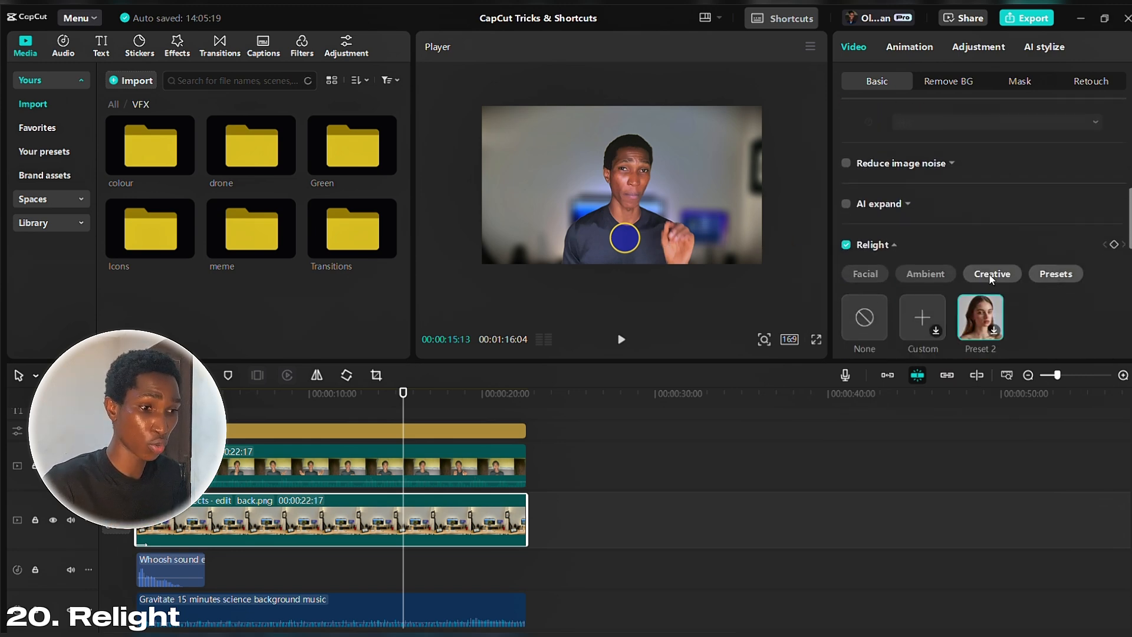
scroll(989, 273, down, 2)
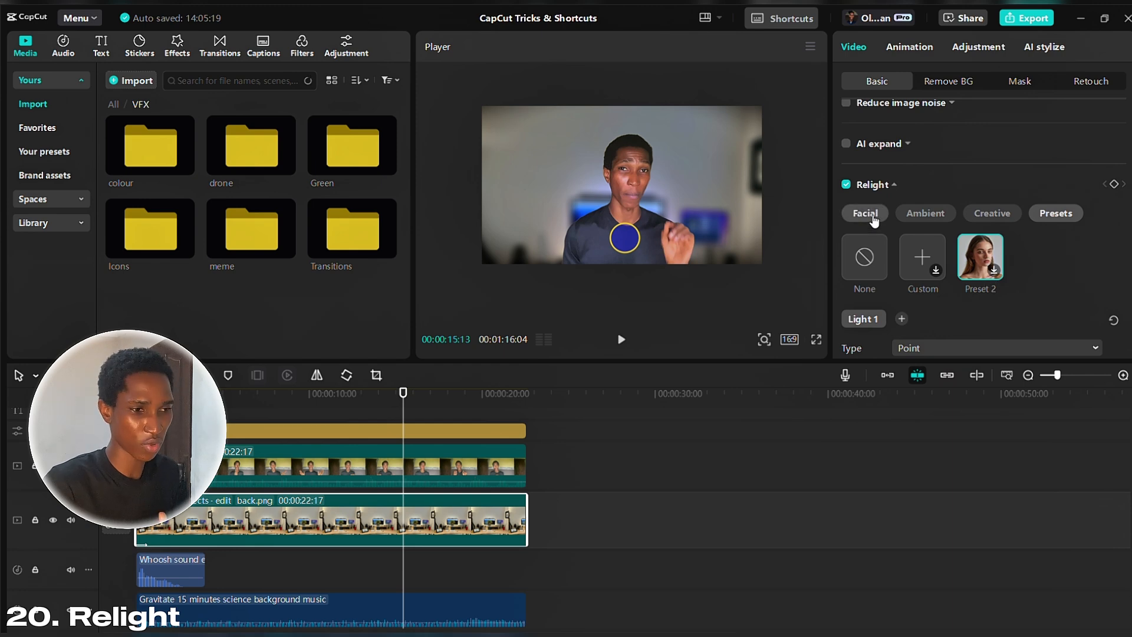
click(847, 185)
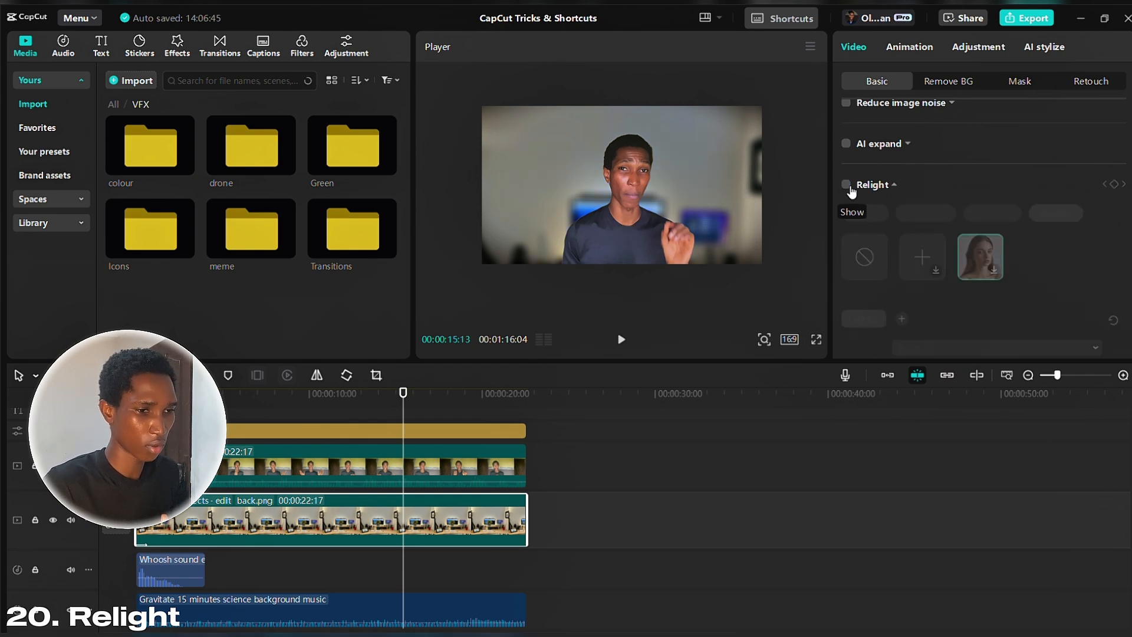
click(848, 186)
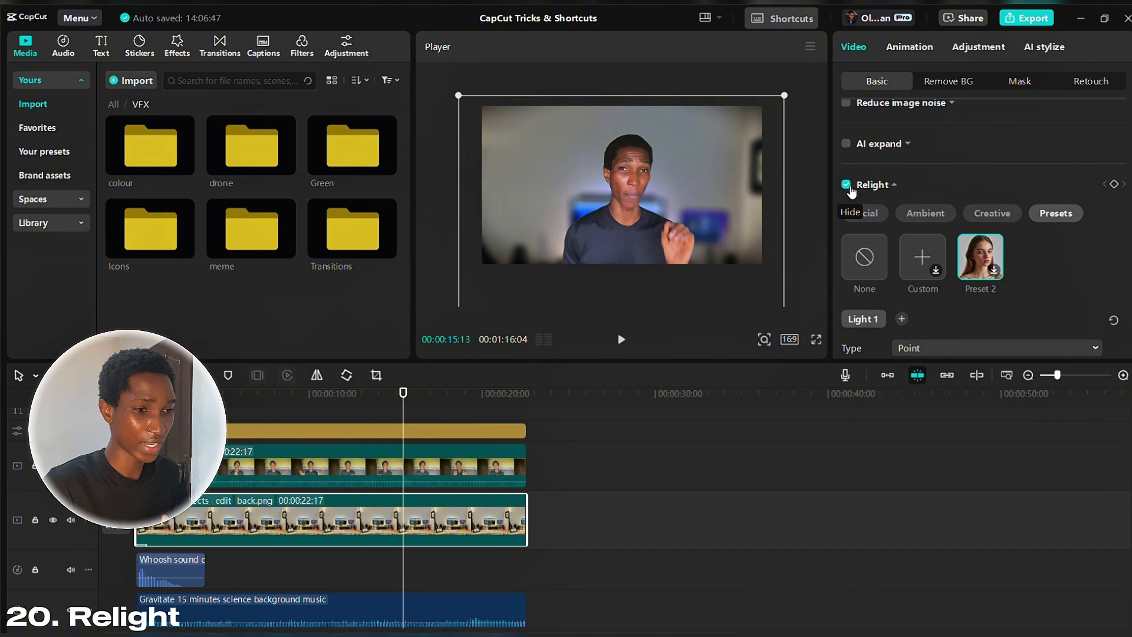
click(847, 185)
click(847, 185)
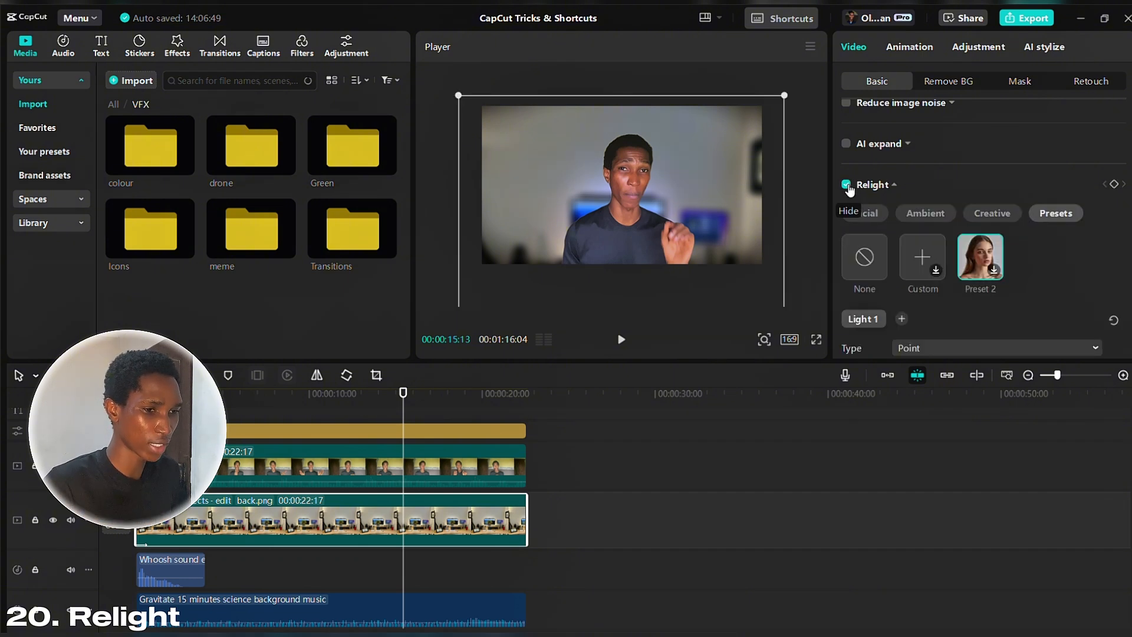
Step: Relight the talking-head clip above the background with the teal backlight Ambient preset and check it at several points in the timeline
click(479, 472)
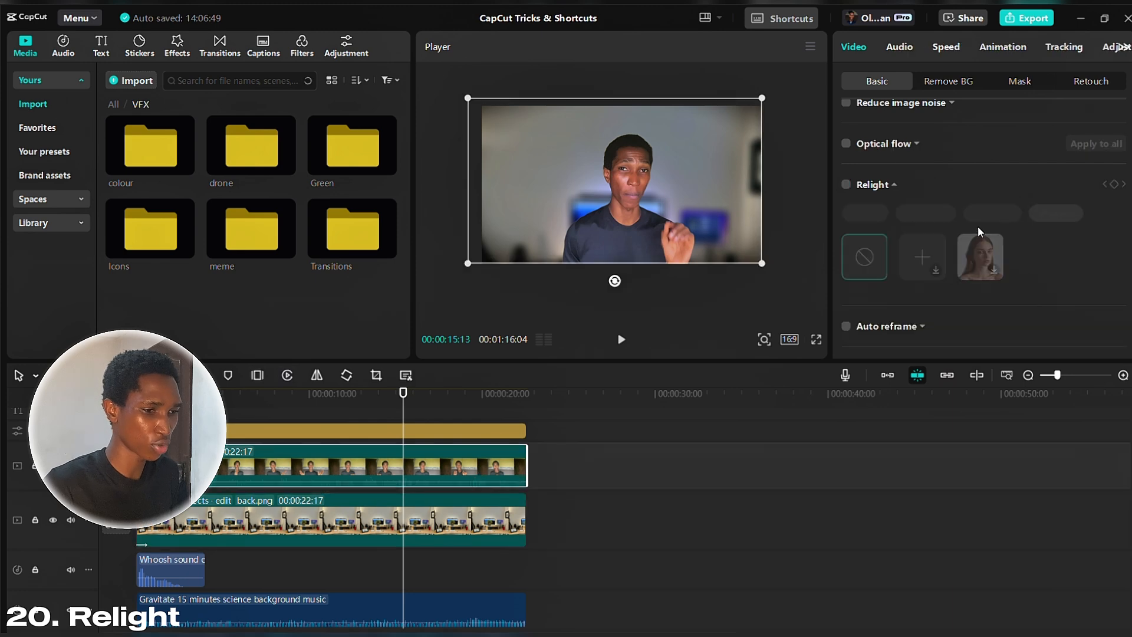
click(852, 184)
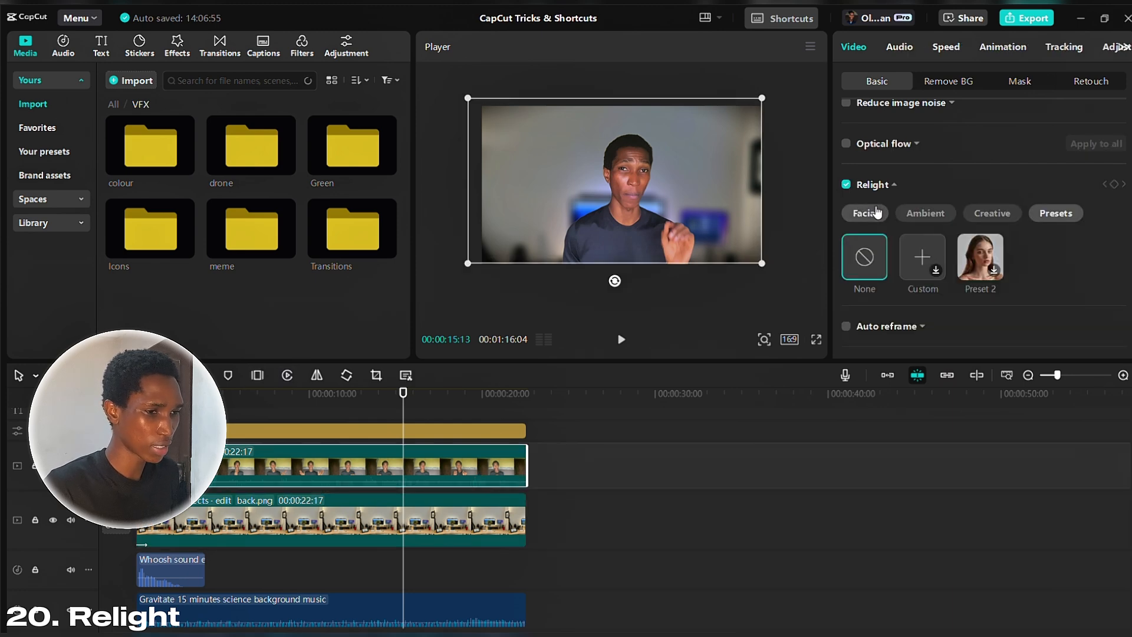
click(917, 217)
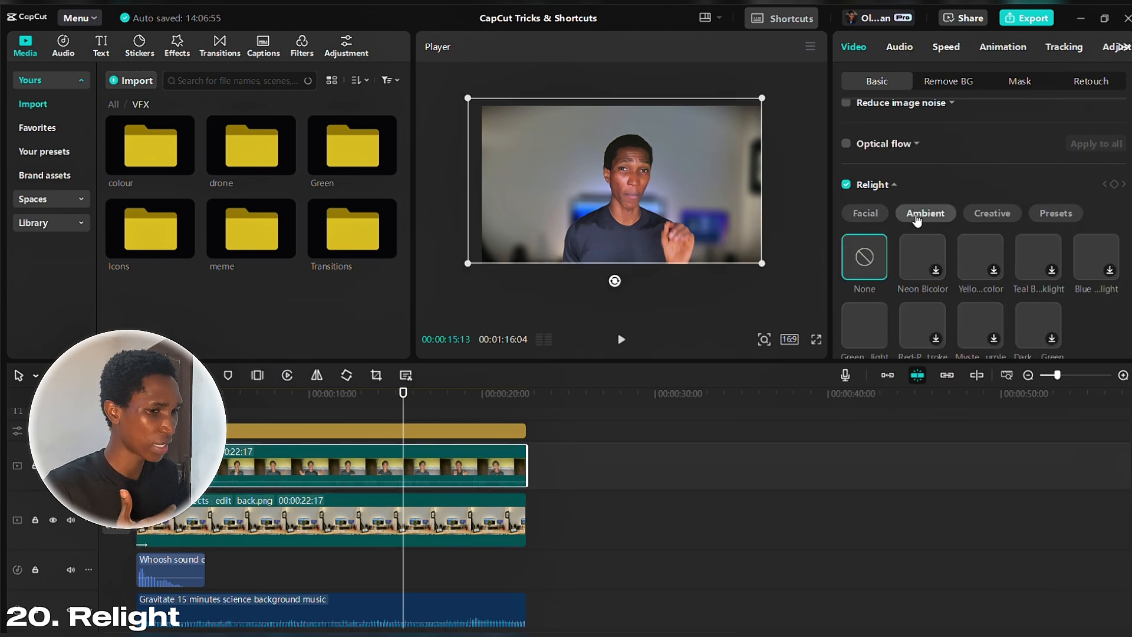
click(1040, 261)
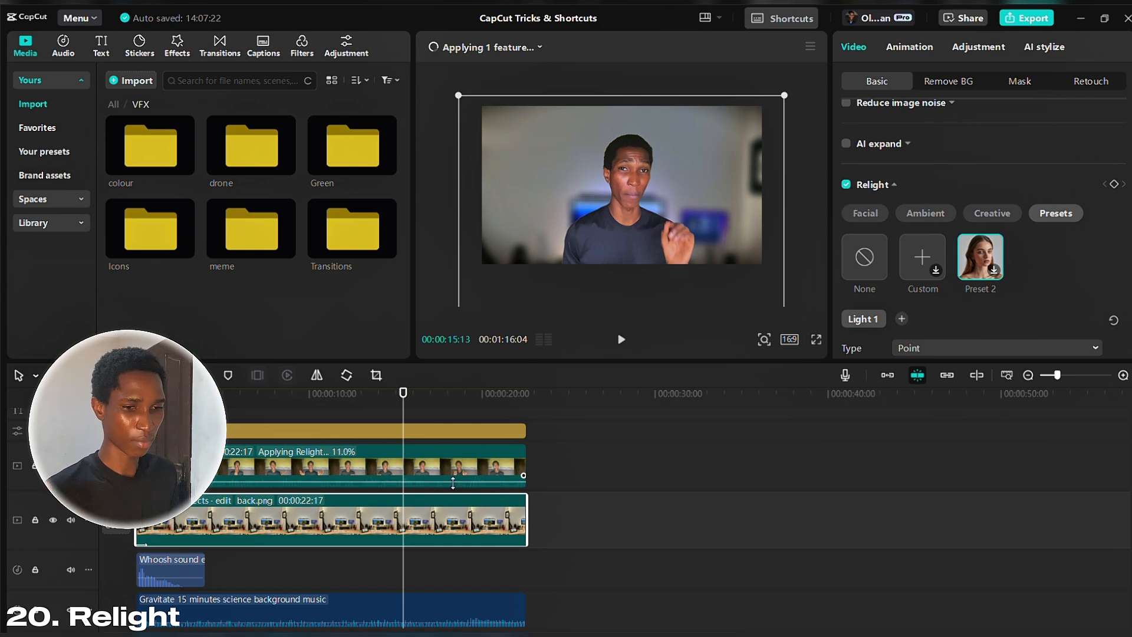
click(441, 461)
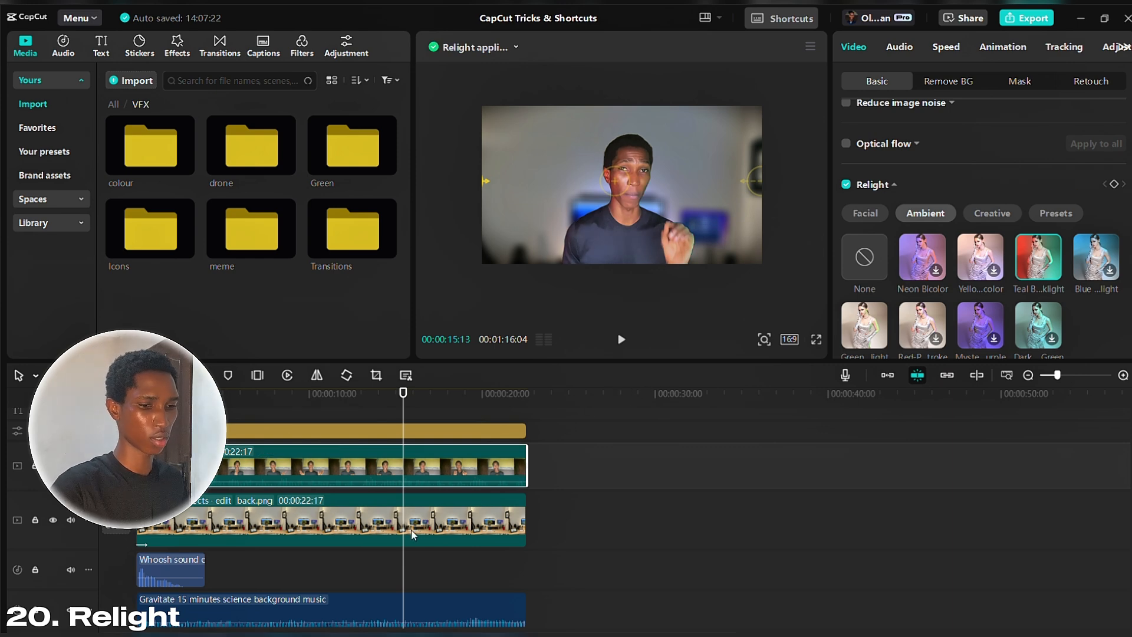
click(363, 412)
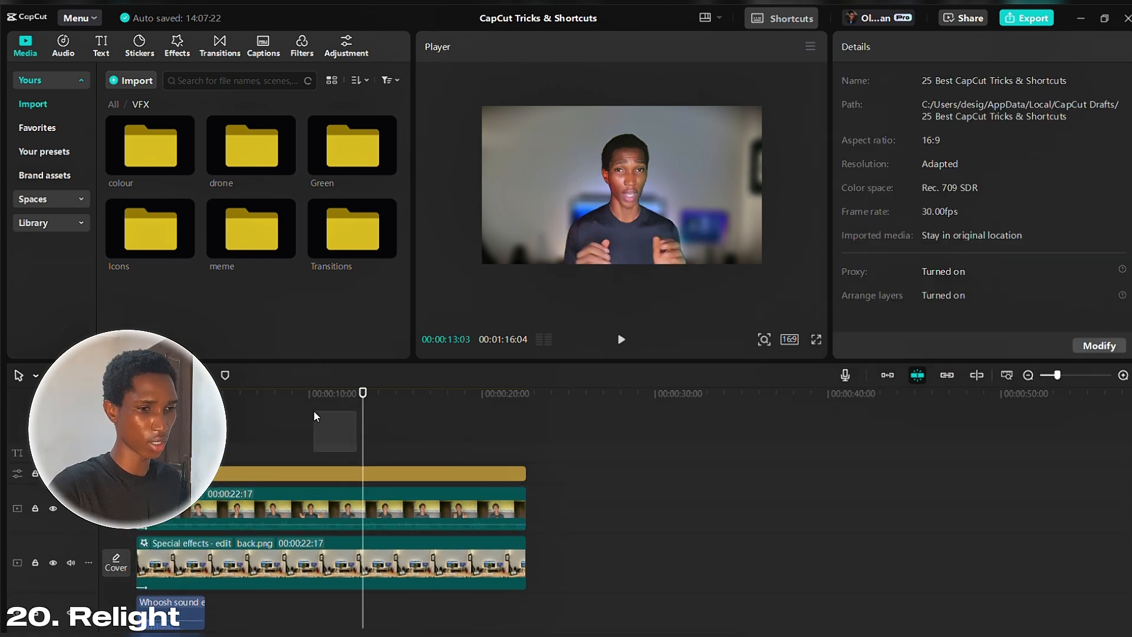
drag(358, 411, 488, 439)
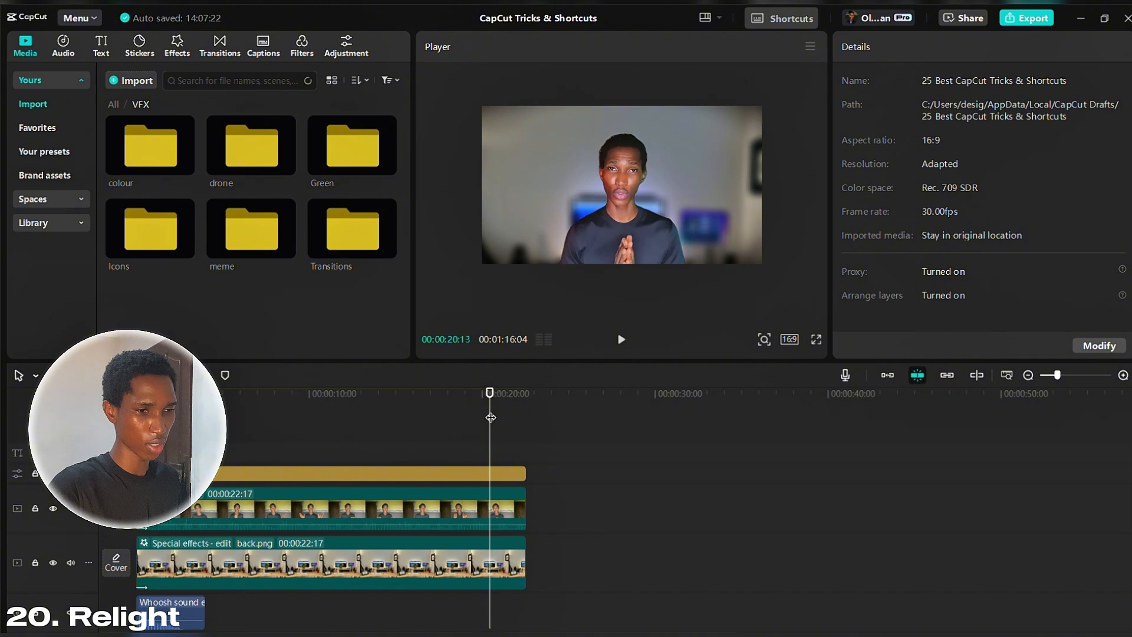
Step: Set the intensity of the talking-head clip's red Light 1 to 65, trying 100 on the way
click(479, 440)
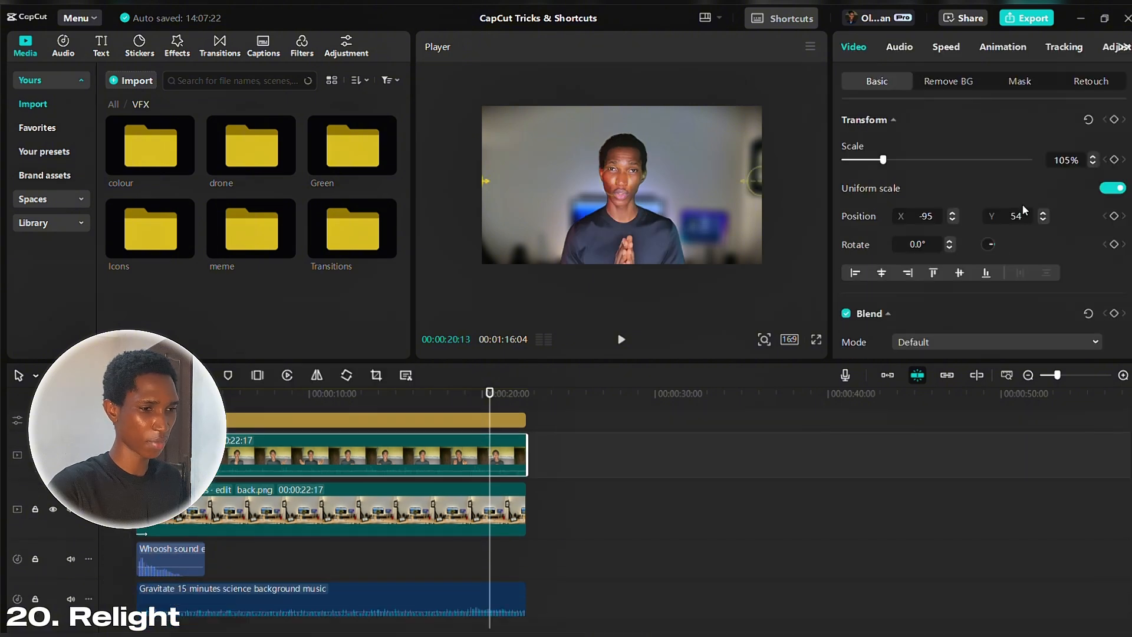
scroll(992, 227, down, 5)
scroll(992, 227, down, 5)
click(985, 223)
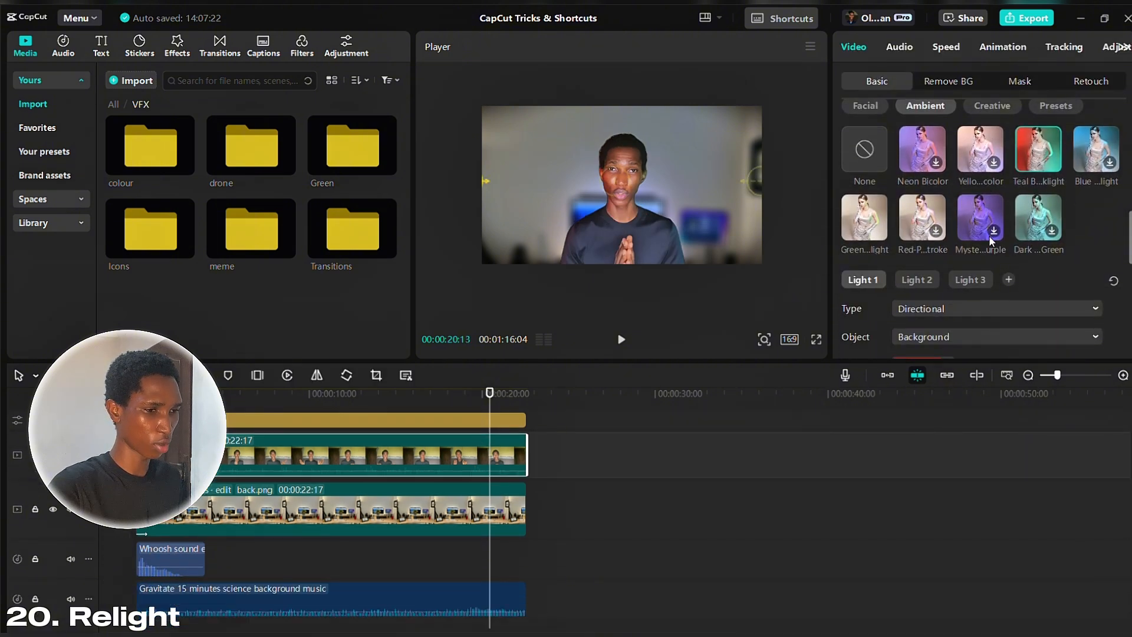
scroll(984, 251, down, 3)
scroll(985, 251, down, 1)
click(908, 331)
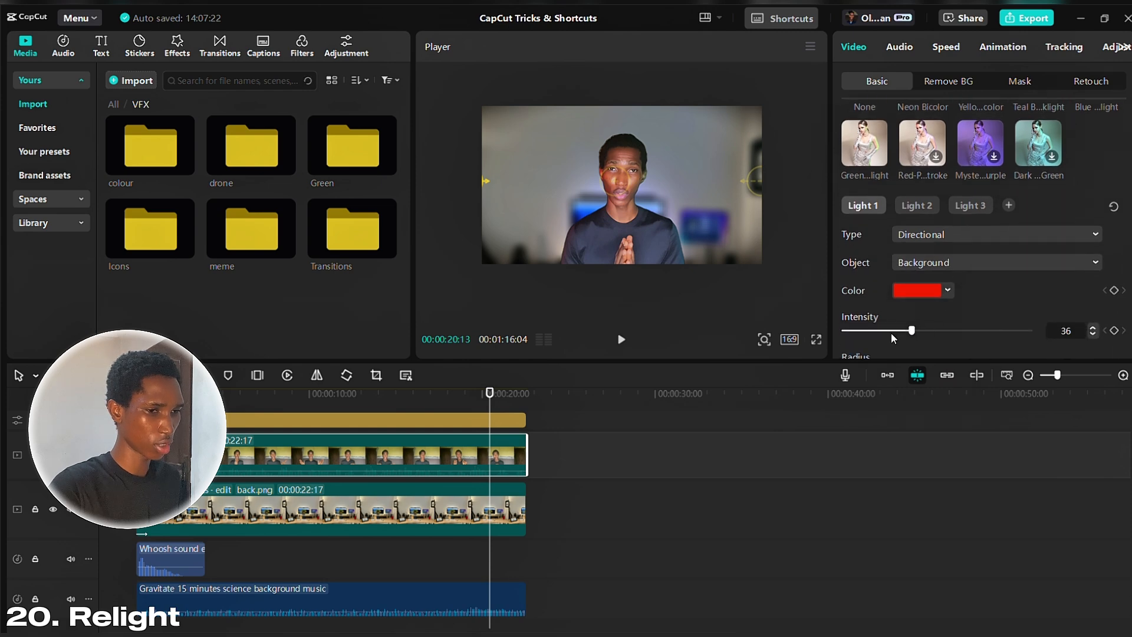
click(1031, 331)
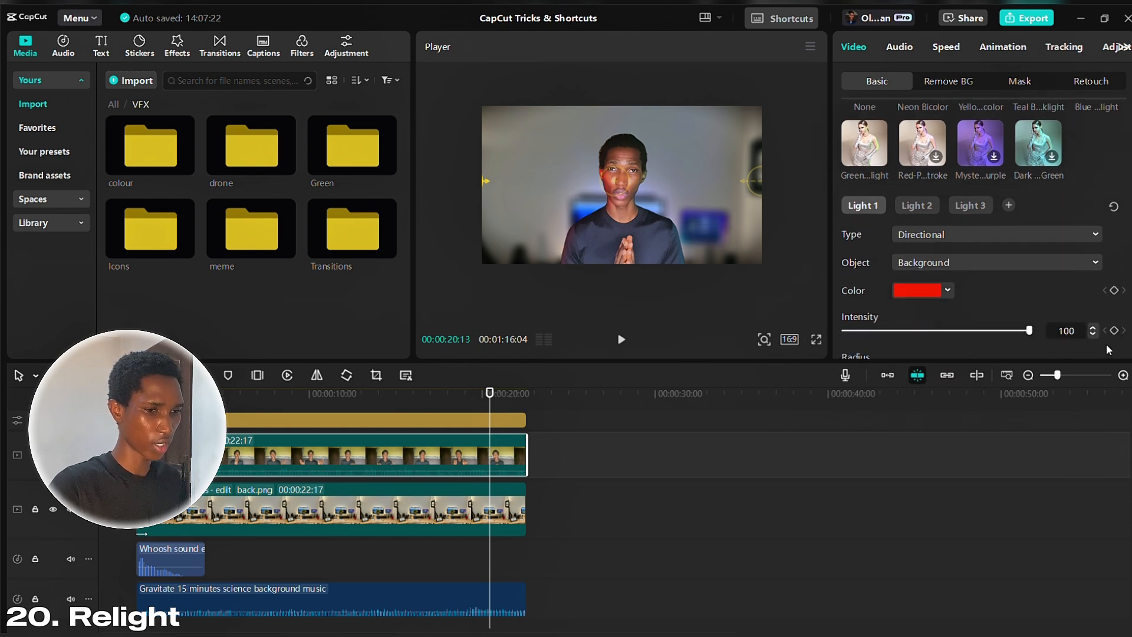
drag(1030, 331, 964, 331)
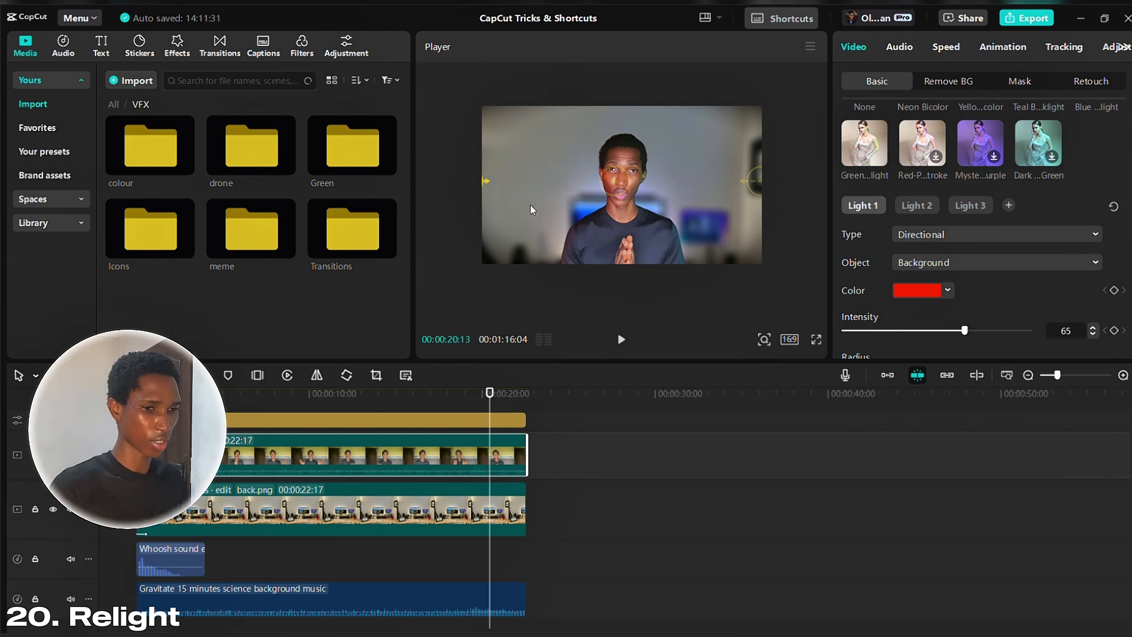
Step: Move the talking-head clip's red Light 1 to the upper-left corner of the frame and toggle Relight to compare
drag(545, 195, 722, 270)
drag(752, 181, 513, 126)
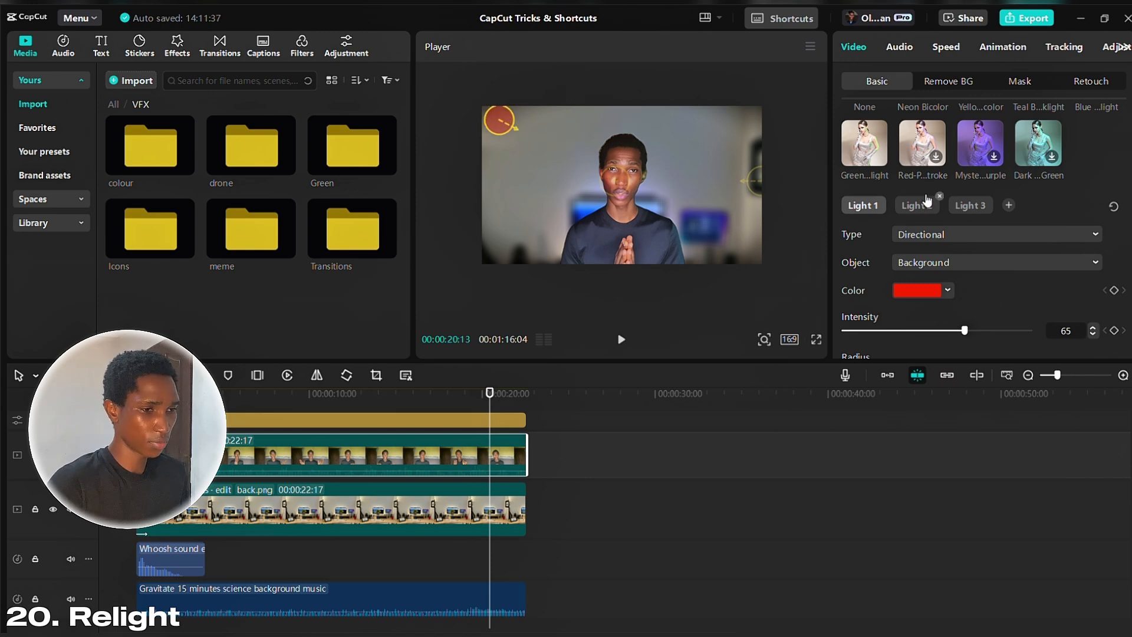
scroll(908, 189, up, 3)
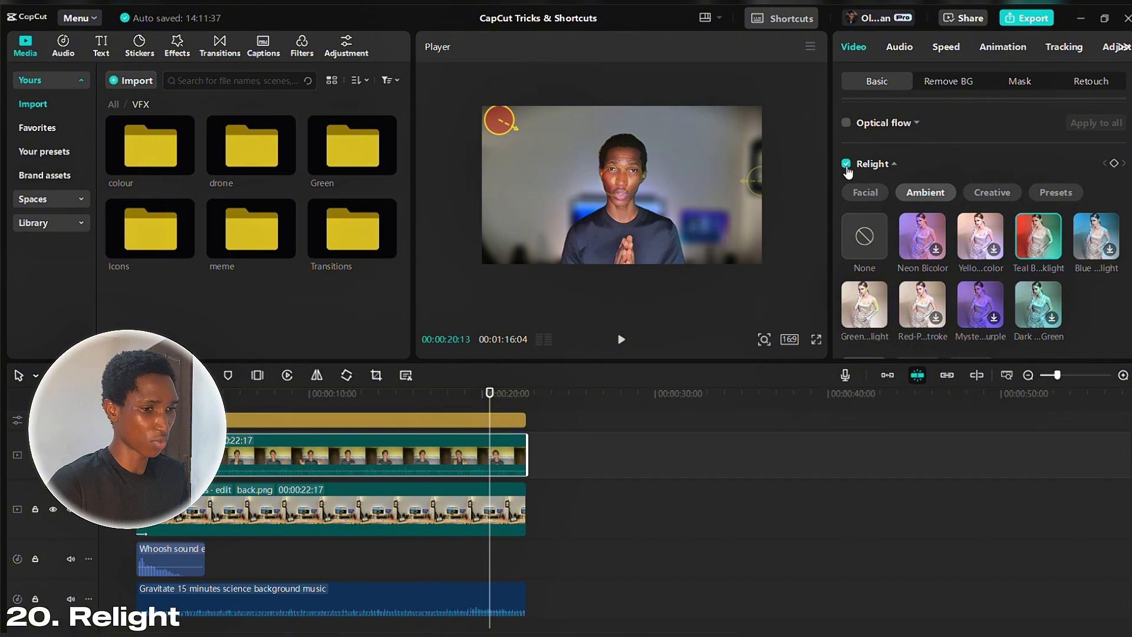
click(846, 163)
Step: Review the blue point light on the back.png clip and switch its Relight off and on to compare
click(446, 518)
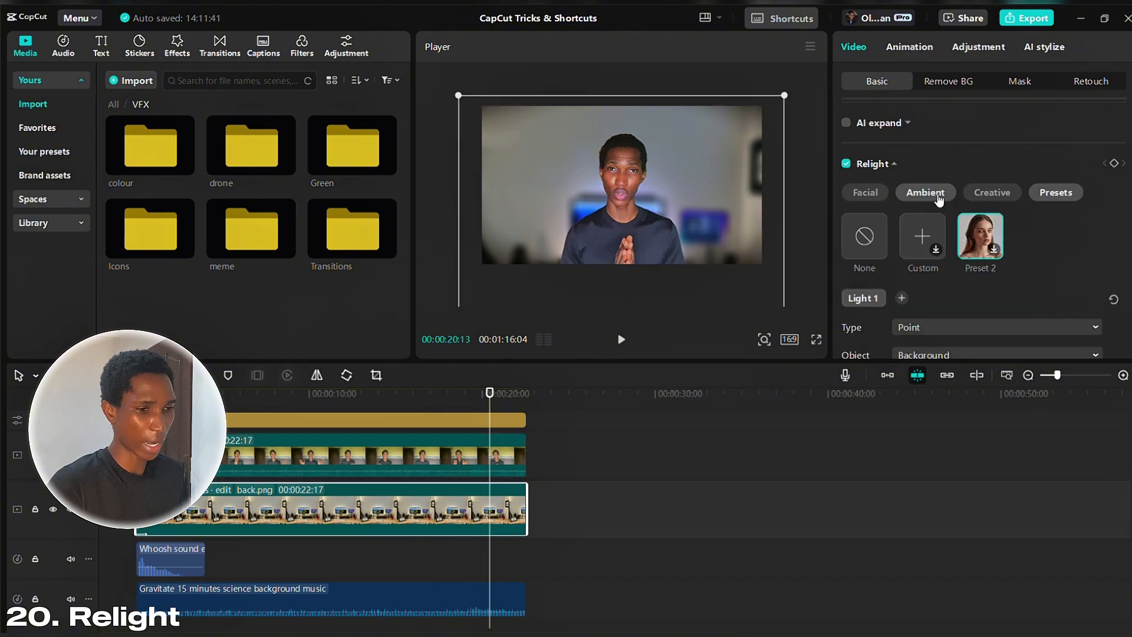
scroll(935, 199, down, 5)
scroll(906, 212, up, 3)
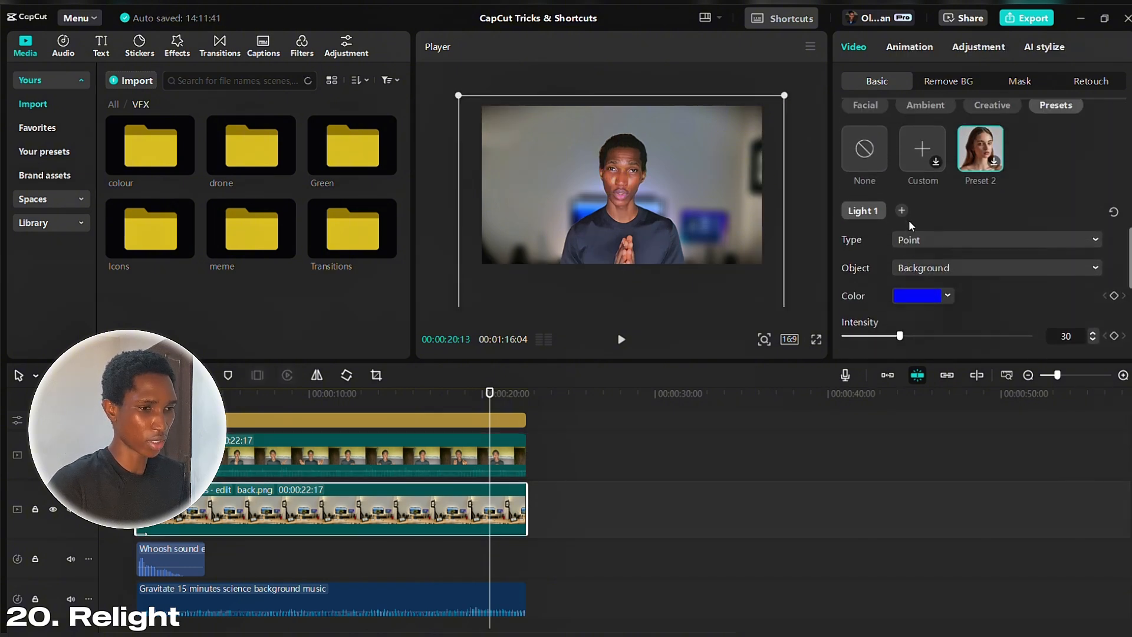
click(848, 106)
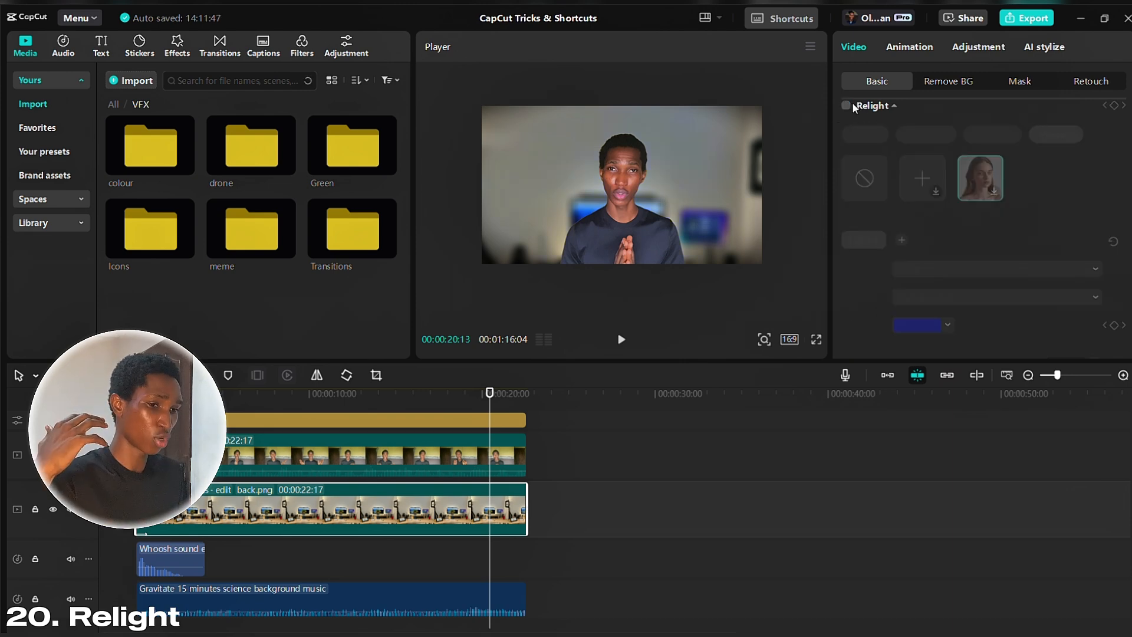
click(847, 106)
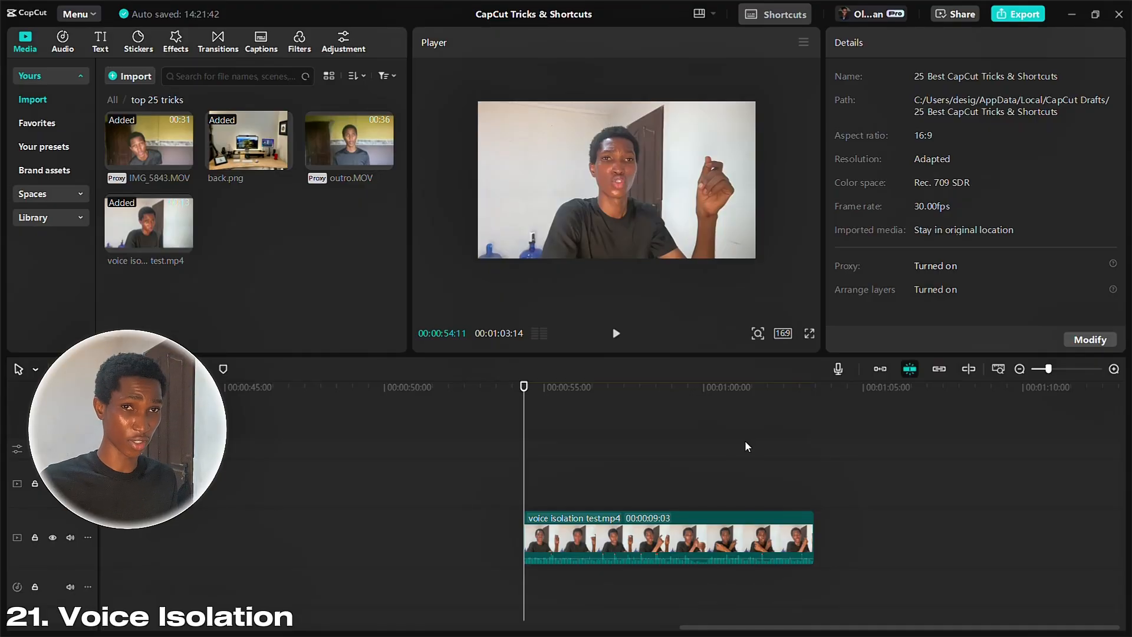
Step: Play the voice isolation test.mp4 clip to hear its original audio with the background noise
click(617, 332)
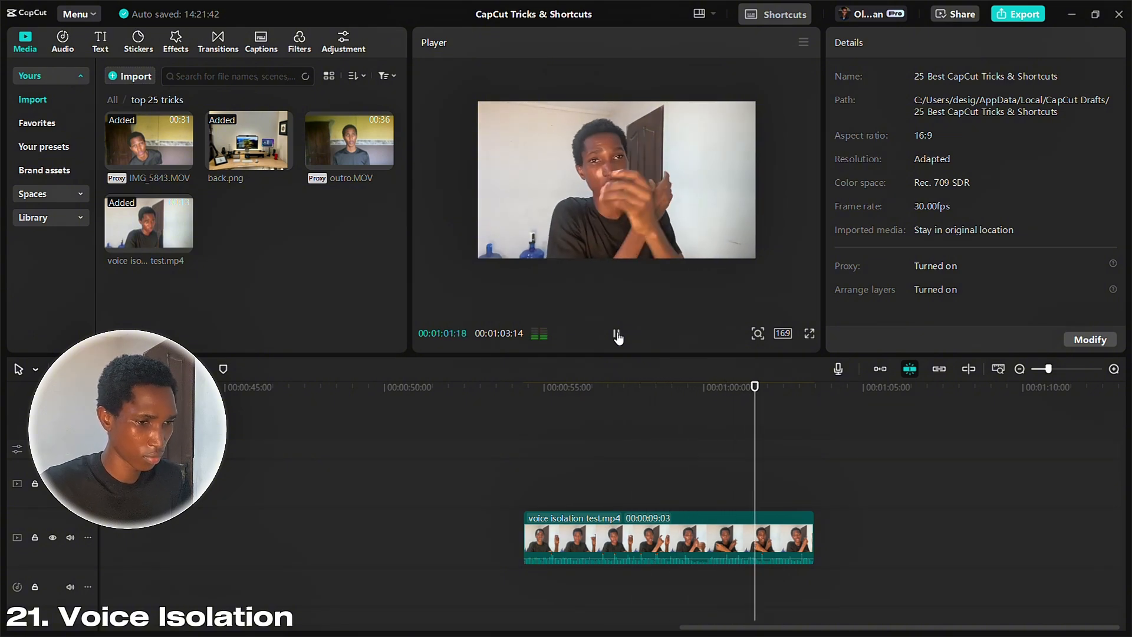
click(616, 334)
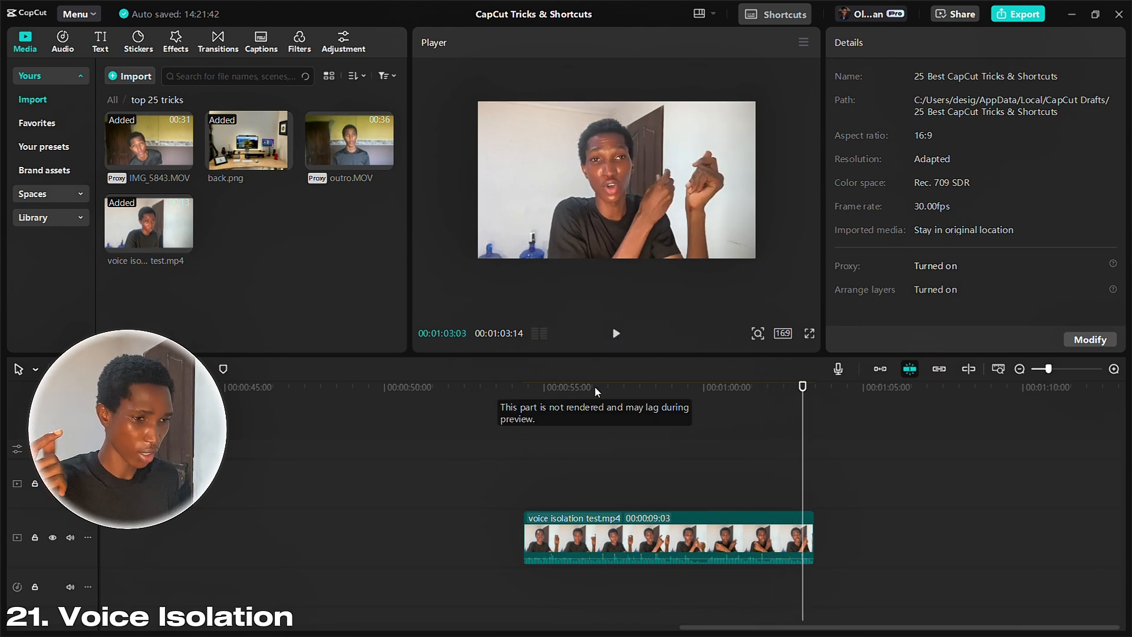
Step: Duplicate the voice isolation test.mp4 clip and place the copy directly after the original on the same track
scroll(576, 452, down, 3)
scroll(684, 501, down, 2)
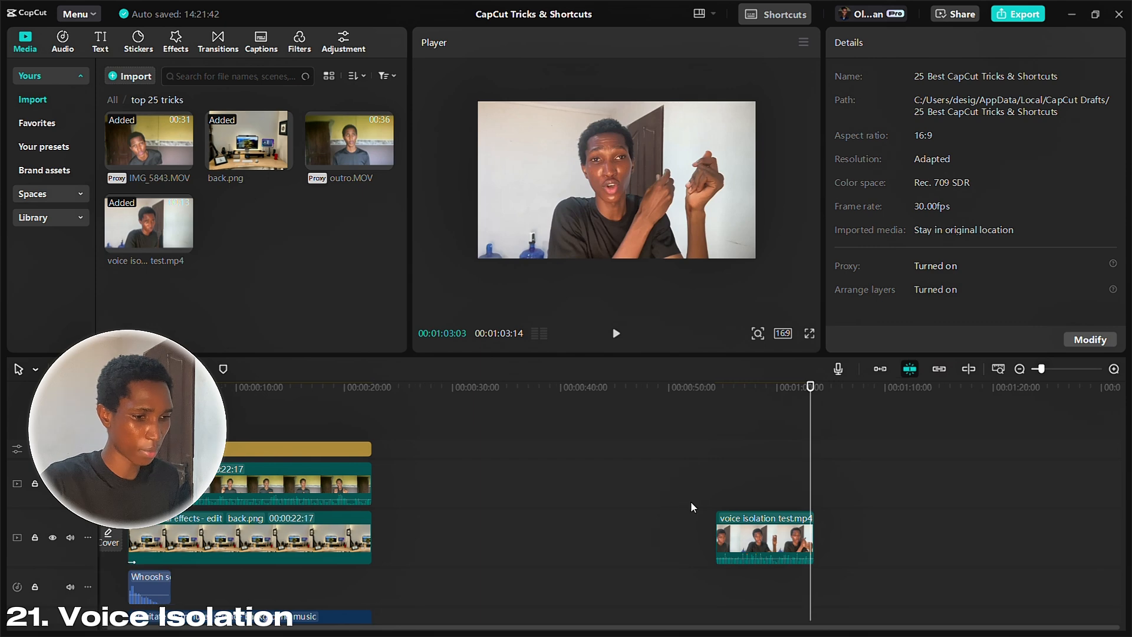
scroll(631, 479, up, 4)
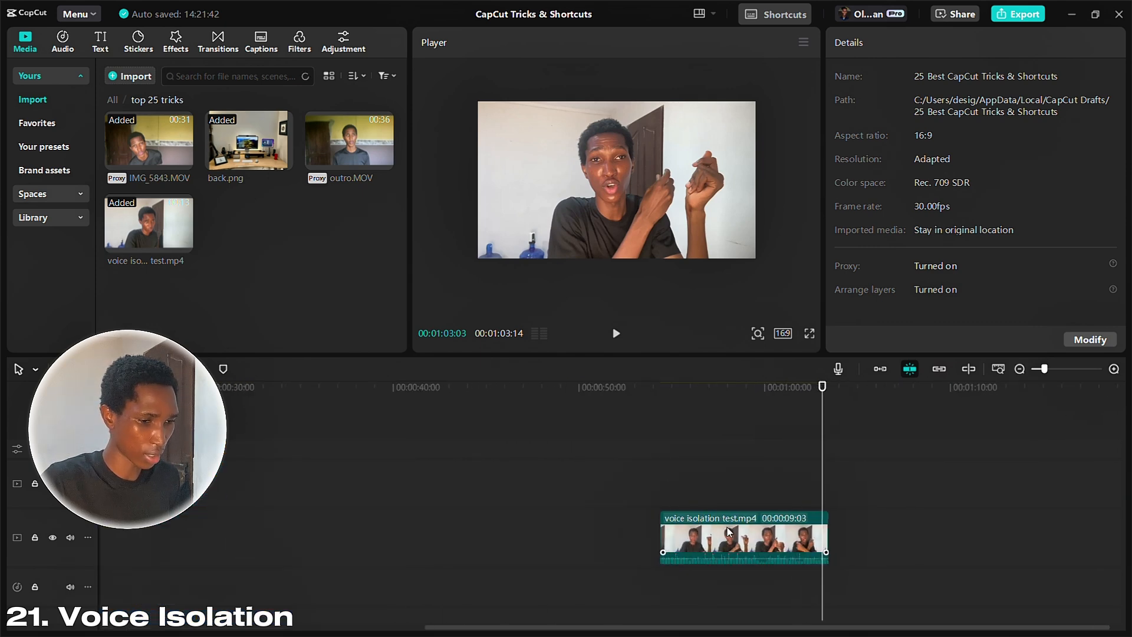
click(714, 534)
drag(714, 538, 883, 539)
click(876, 485)
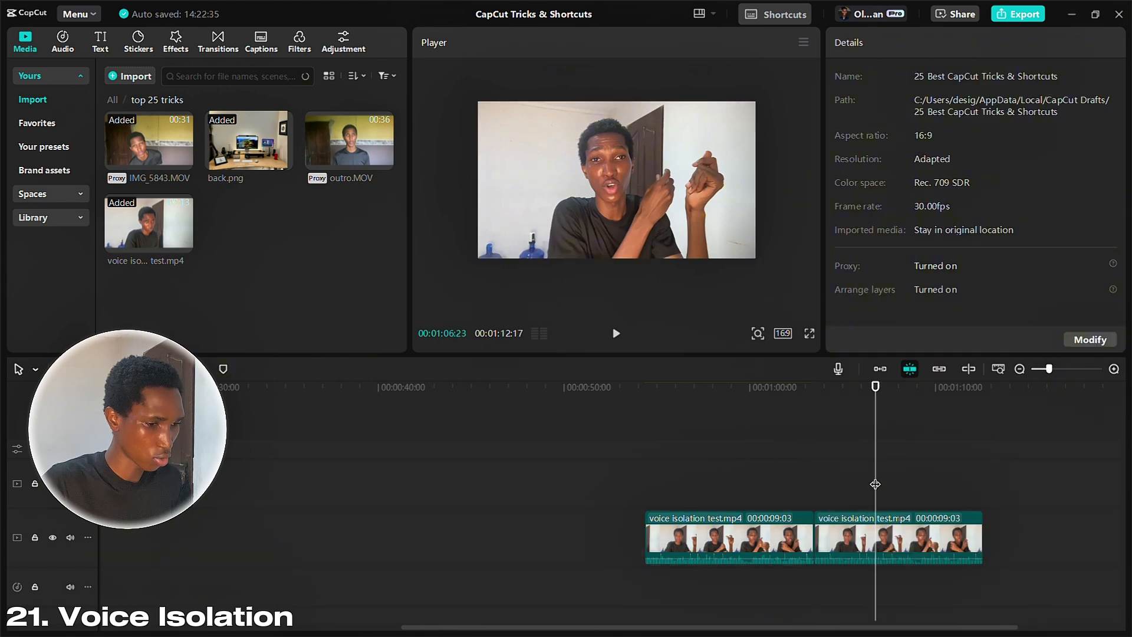
Step: Turn on Vocal isolation with Keep vocal for the second voice isolation test.mp4 clip
click(862, 528)
click(894, 54)
scroll(903, 188, down, 4)
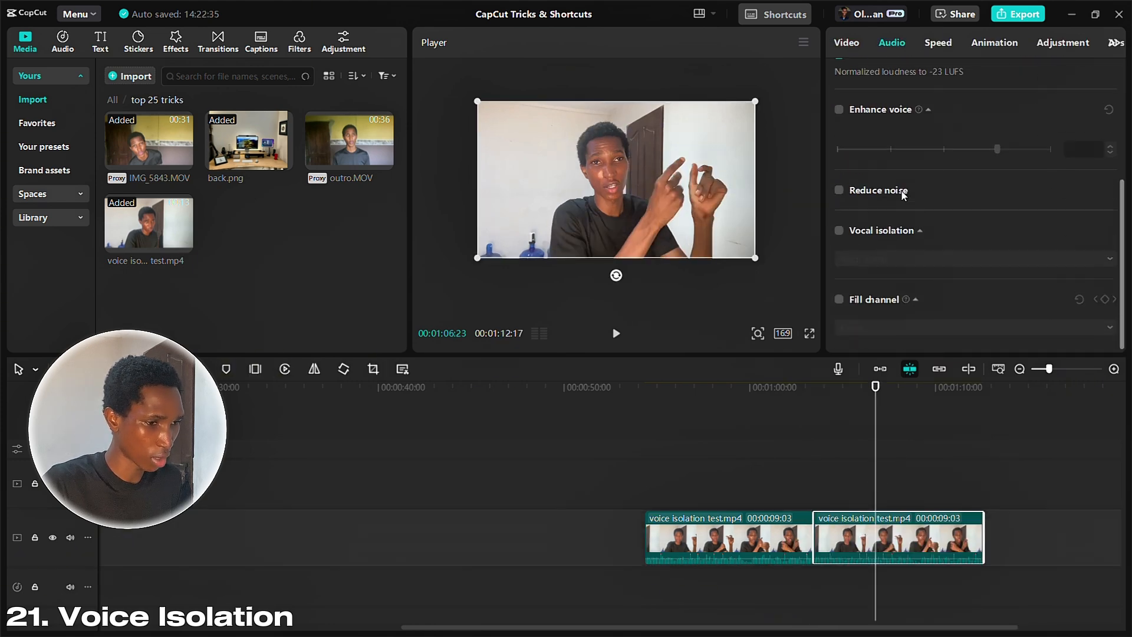
click(838, 228)
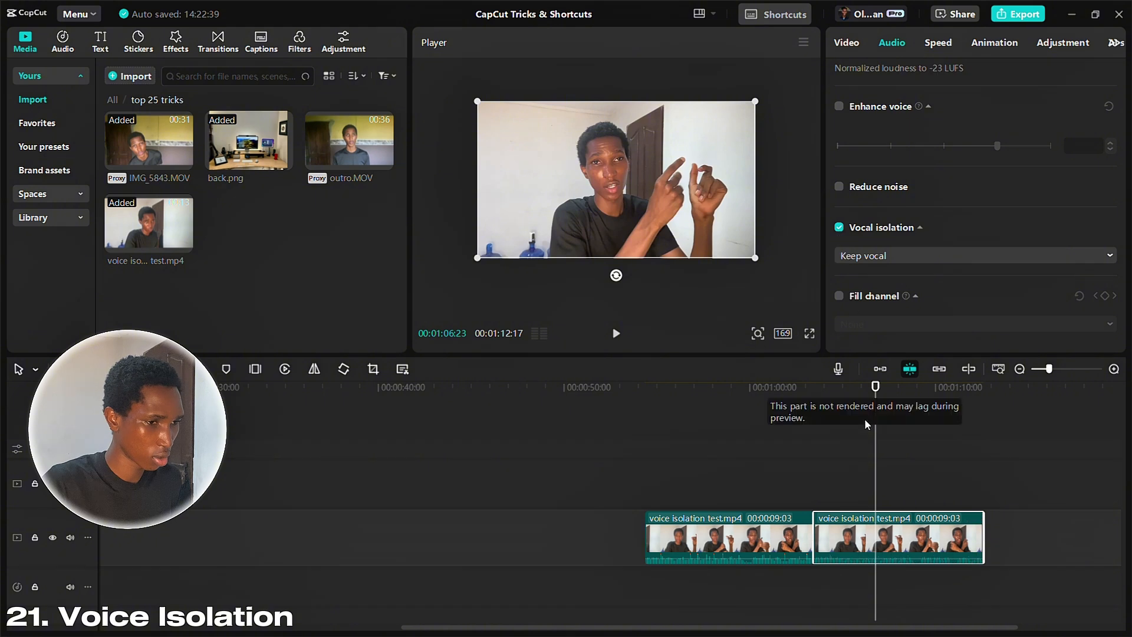
Step: Play from the first voice isolation test.mp4 clip into the second to compare the audio before and after isolation
click(755, 479)
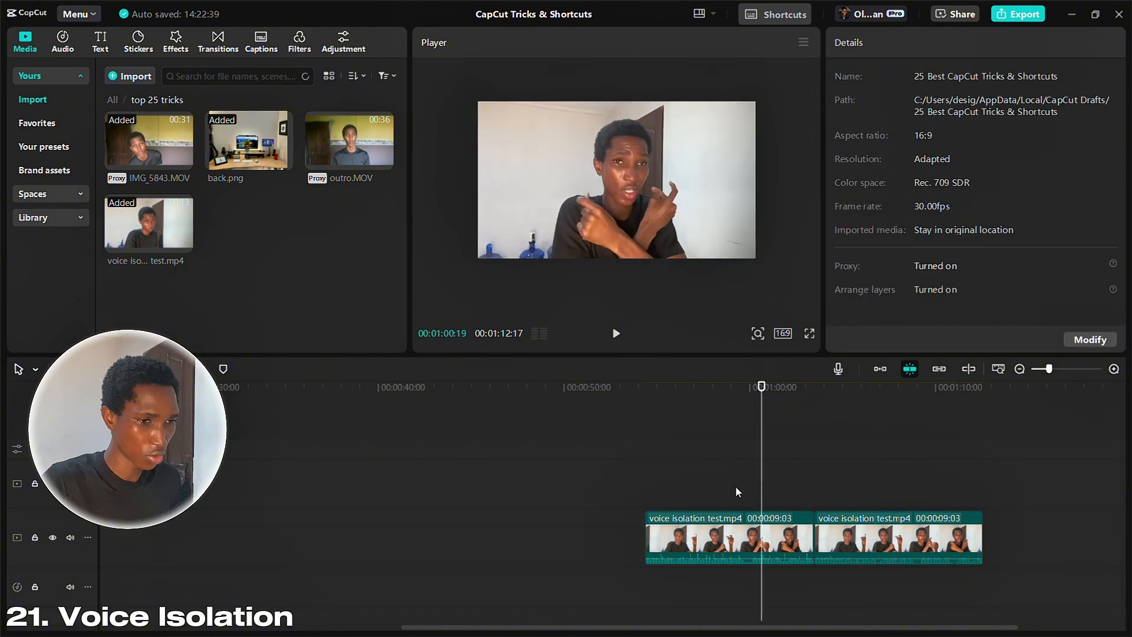
key(space)
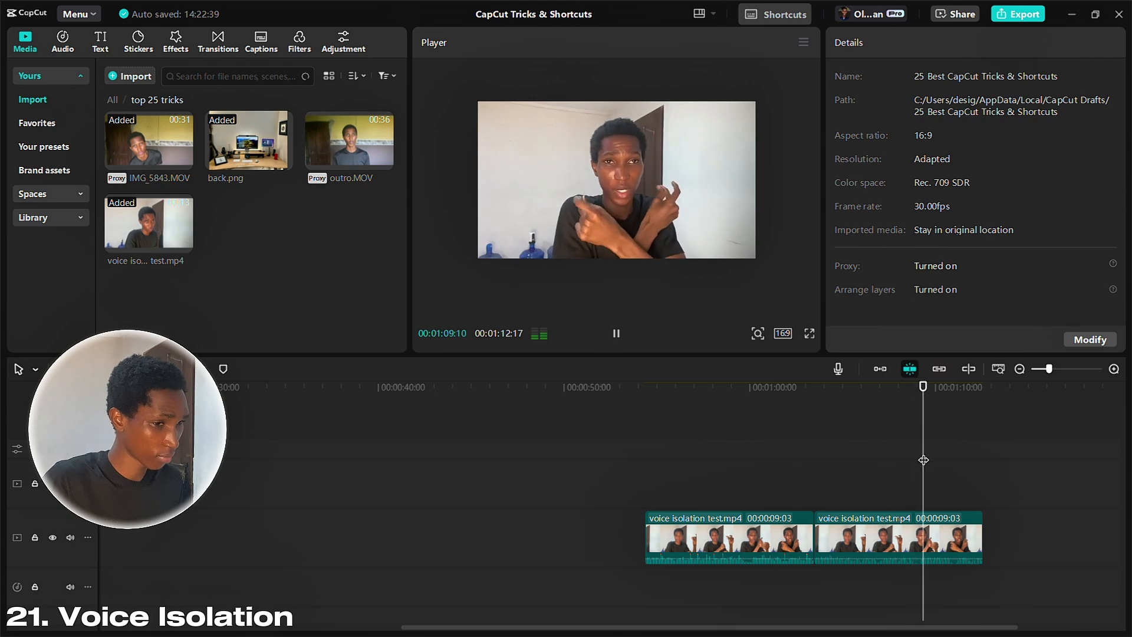
key(space)
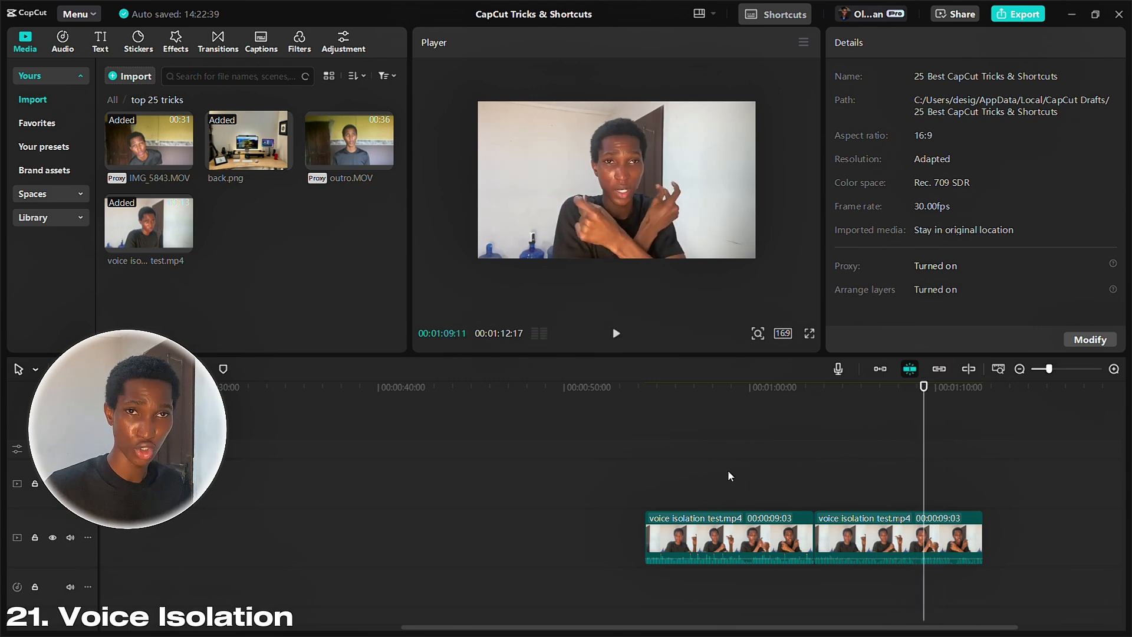
Step: Replay parts of the original voice isolation test.mp4 clip and its vocal-isolated copy to hear the difference
click(706, 481)
key(space)
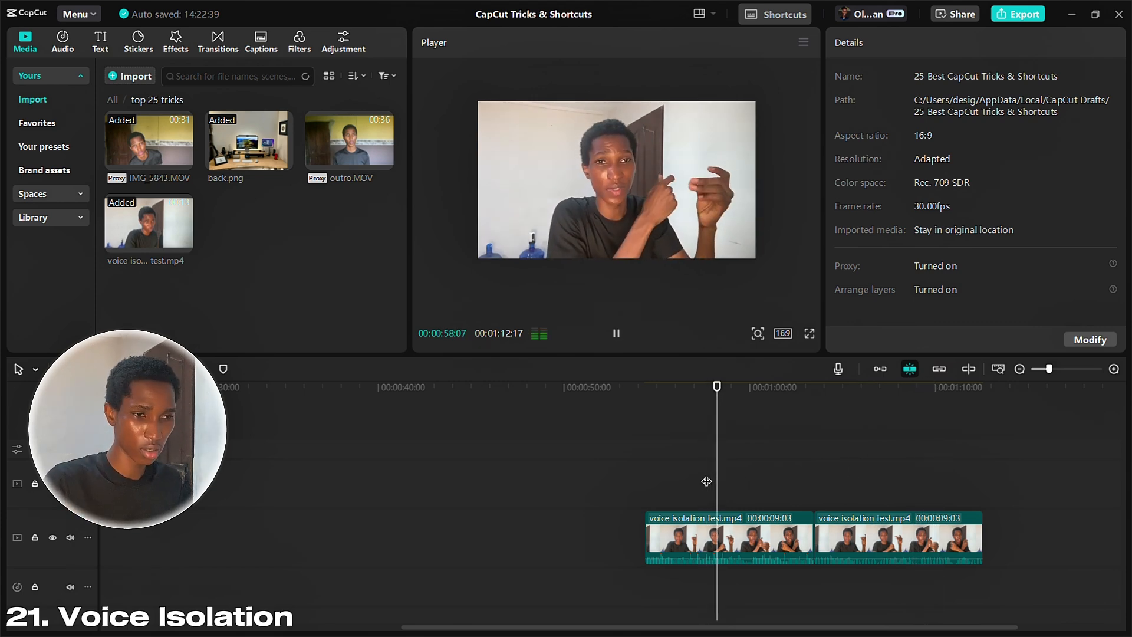
click(892, 461)
key(space)
key(space)
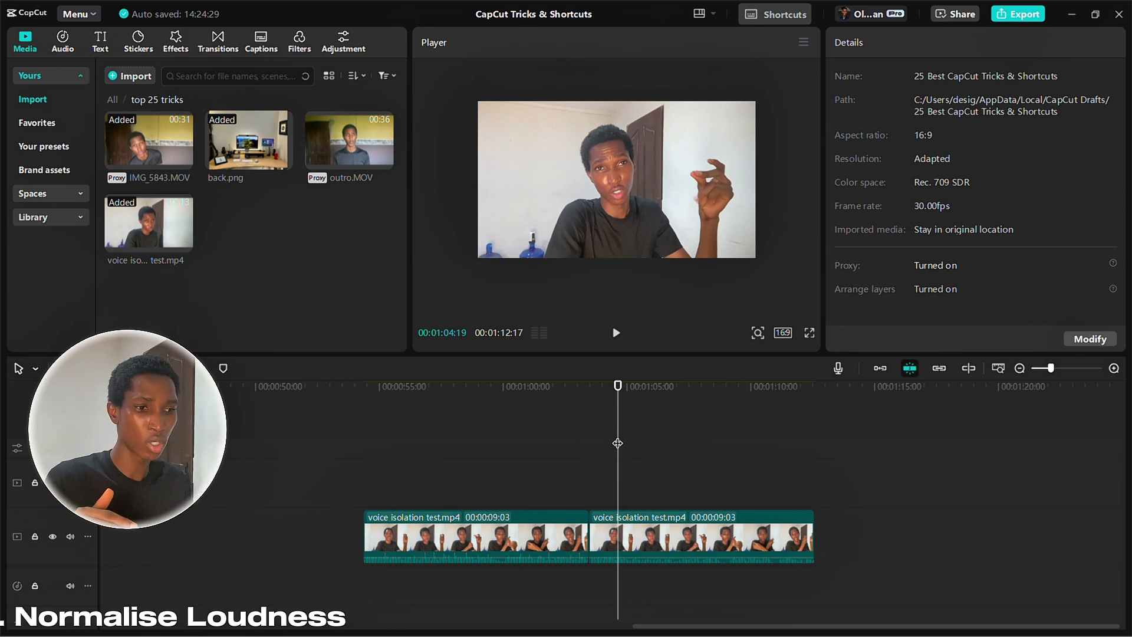
Step: Open the second voice isolation test.mp4 clip's audio settings and play the clip to judge its loudness before normalizing
click(682, 442)
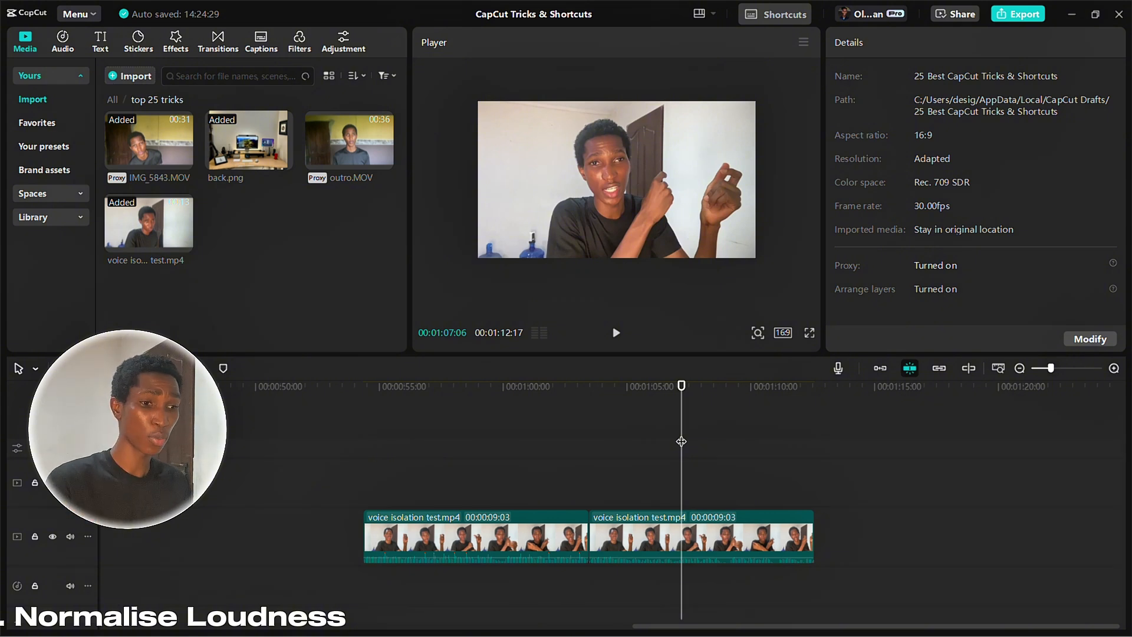
click(581, 447)
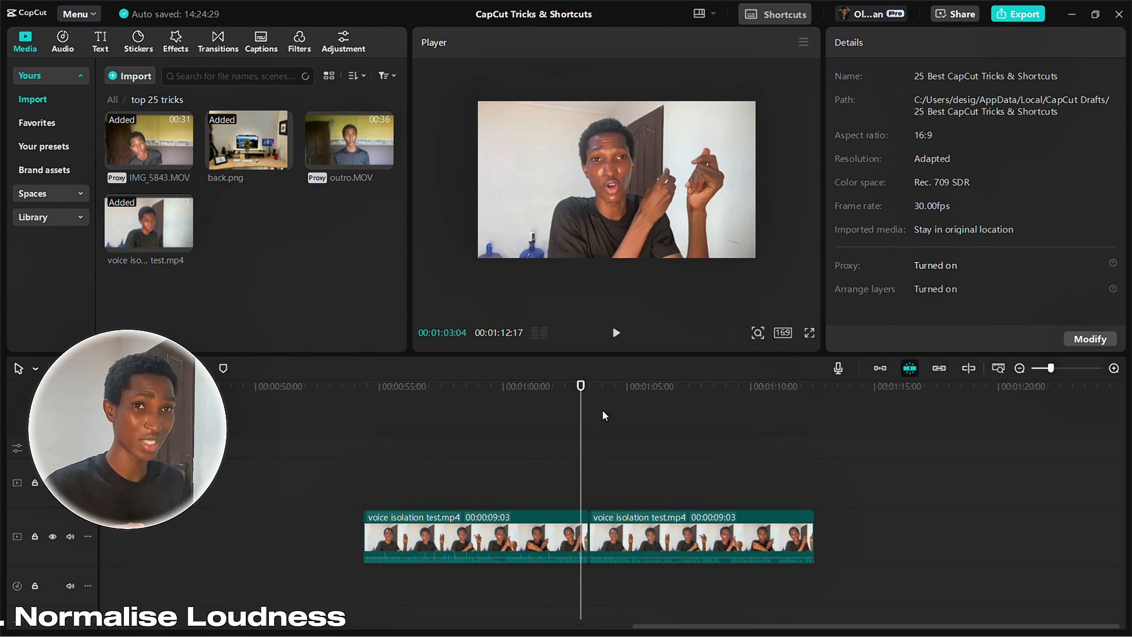
click(598, 425)
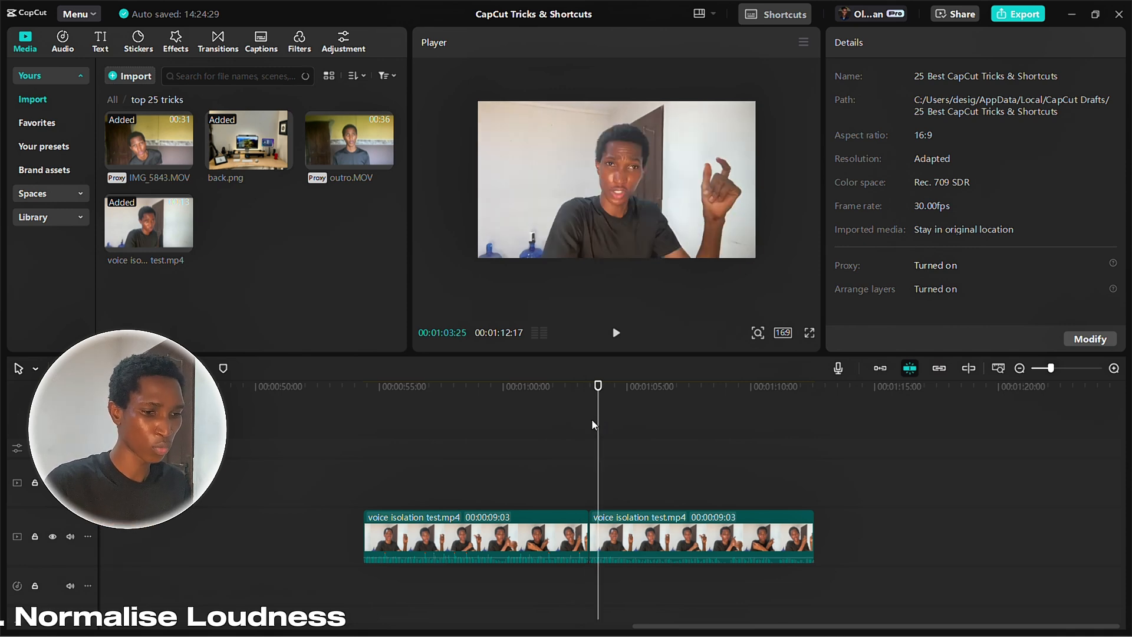
click(589, 420)
click(623, 536)
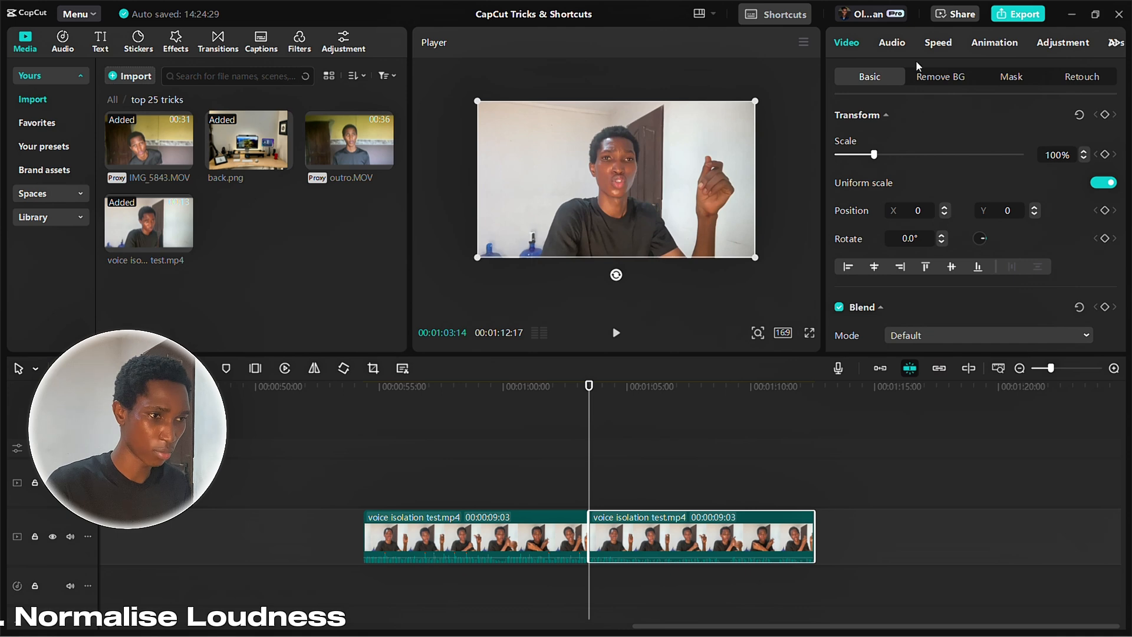
click(897, 44)
scroll(886, 181, down, 1)
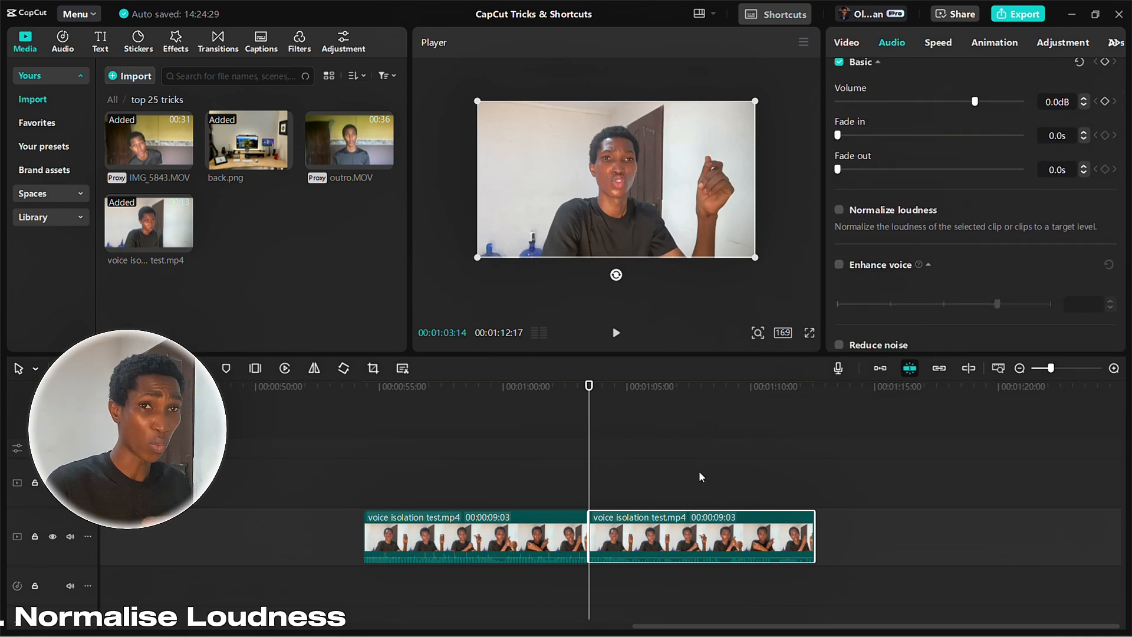
key(space)
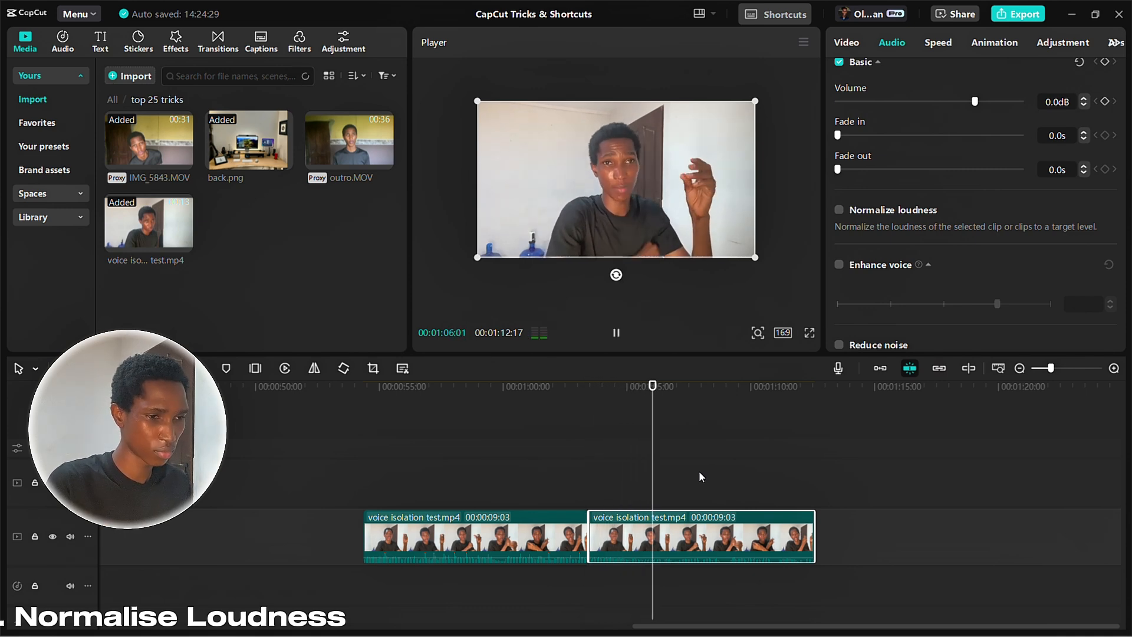
key(space)
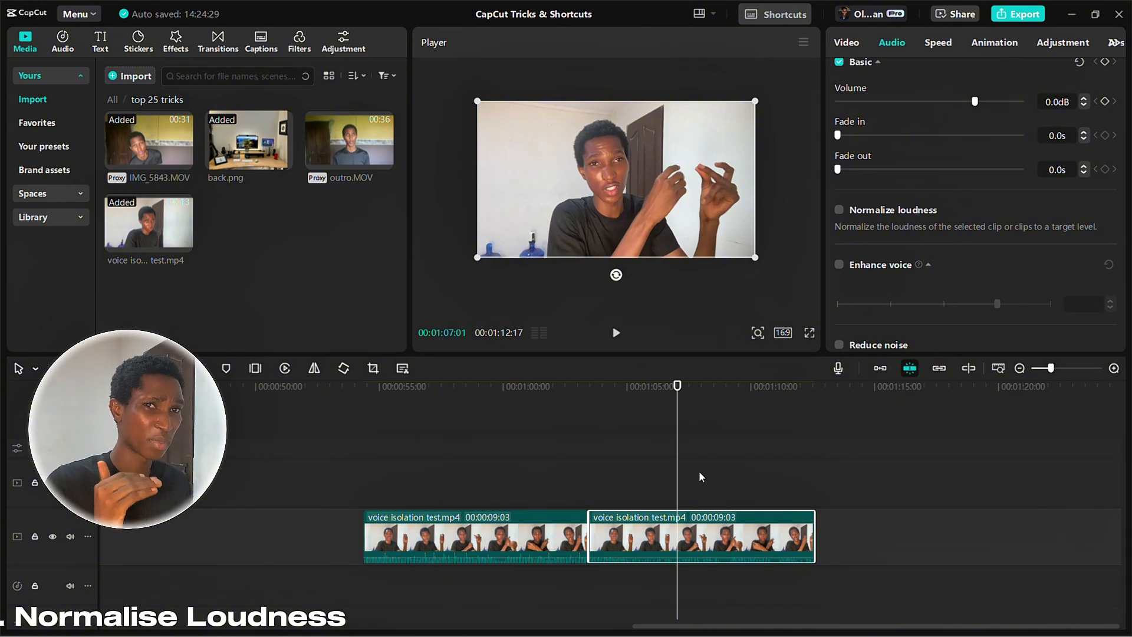
Step: Turn on Normalize loudness for the second voice isolation test.mp4 clip and replay it to hear the result
click(838, 210)
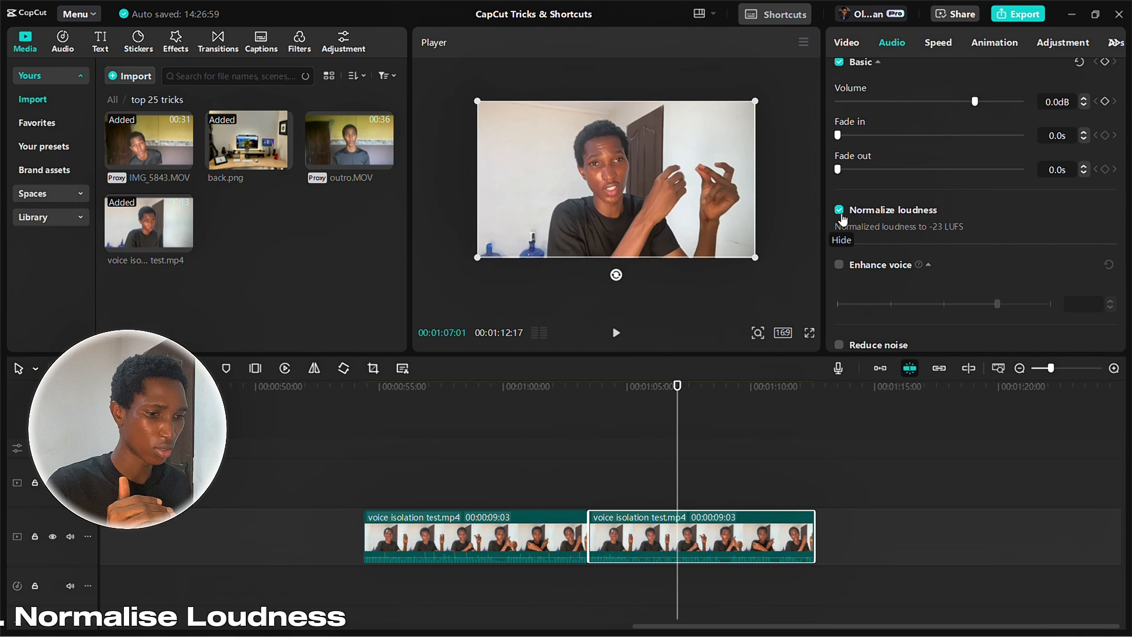
click(583, 466)
key(space)
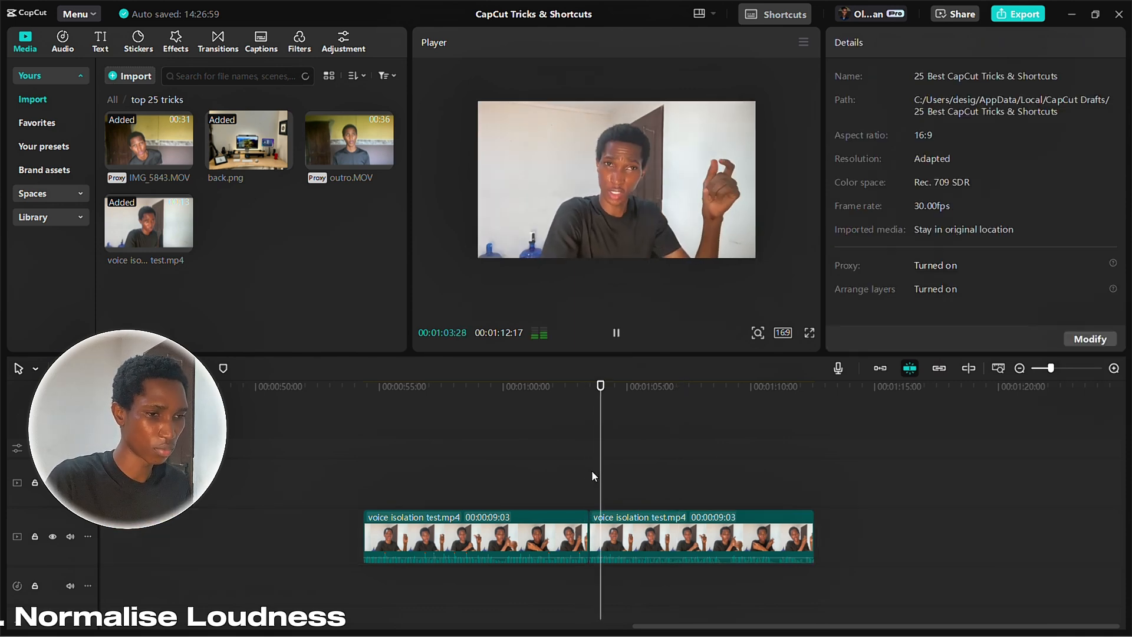
key(space)
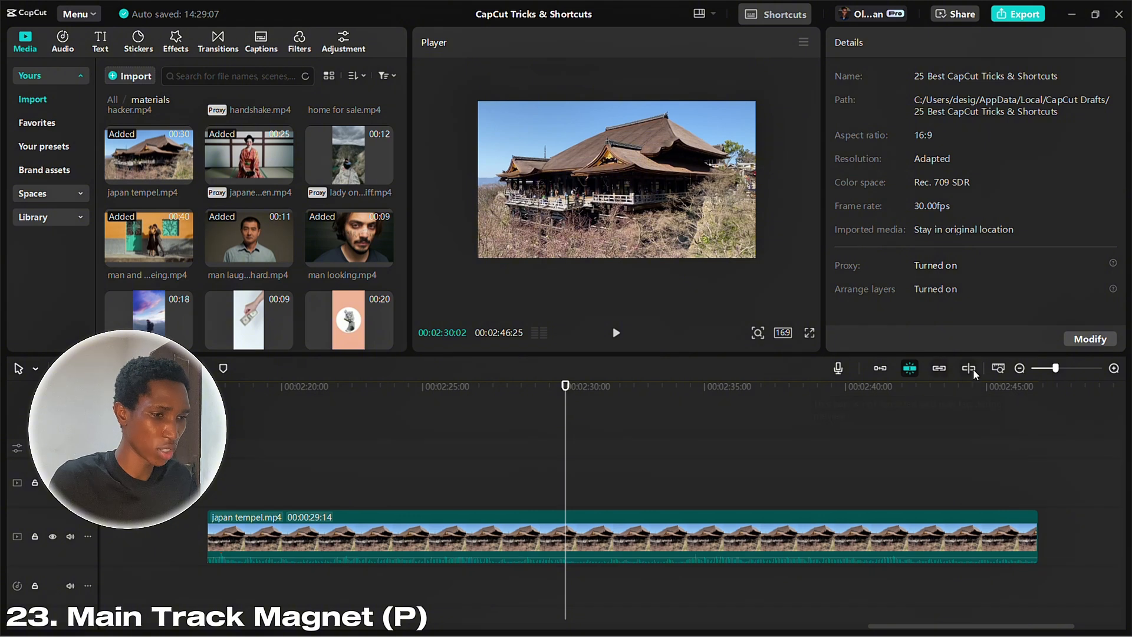
Step: Fit the whole timeline in view and close all gaps between the main-track clips by turning on the main track magnet
click(999, 370)
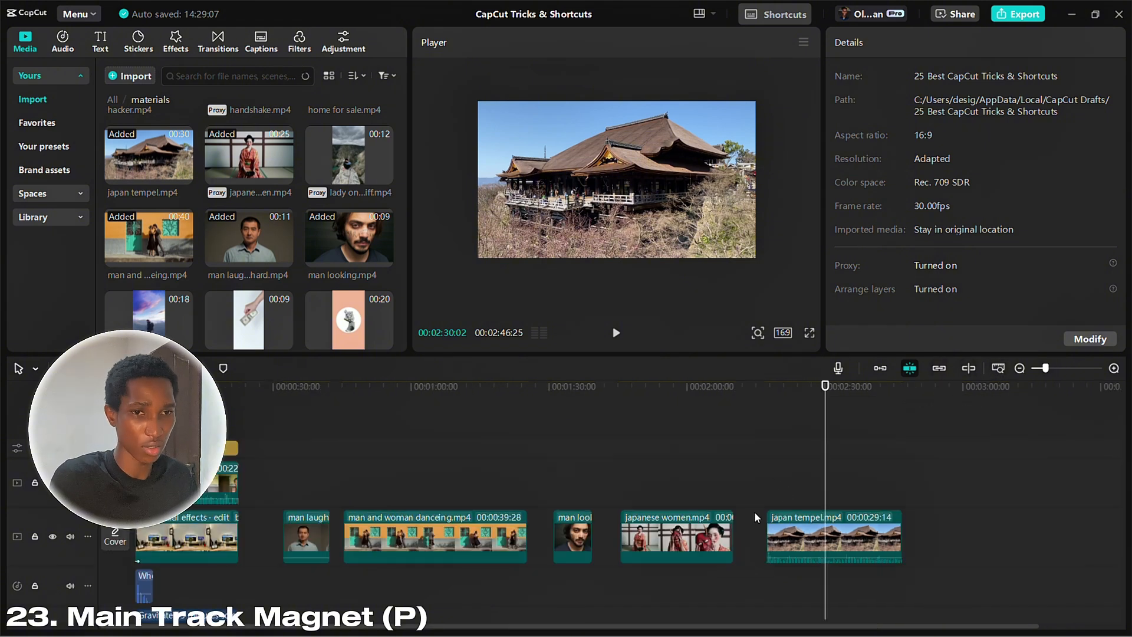
click(198, 415)
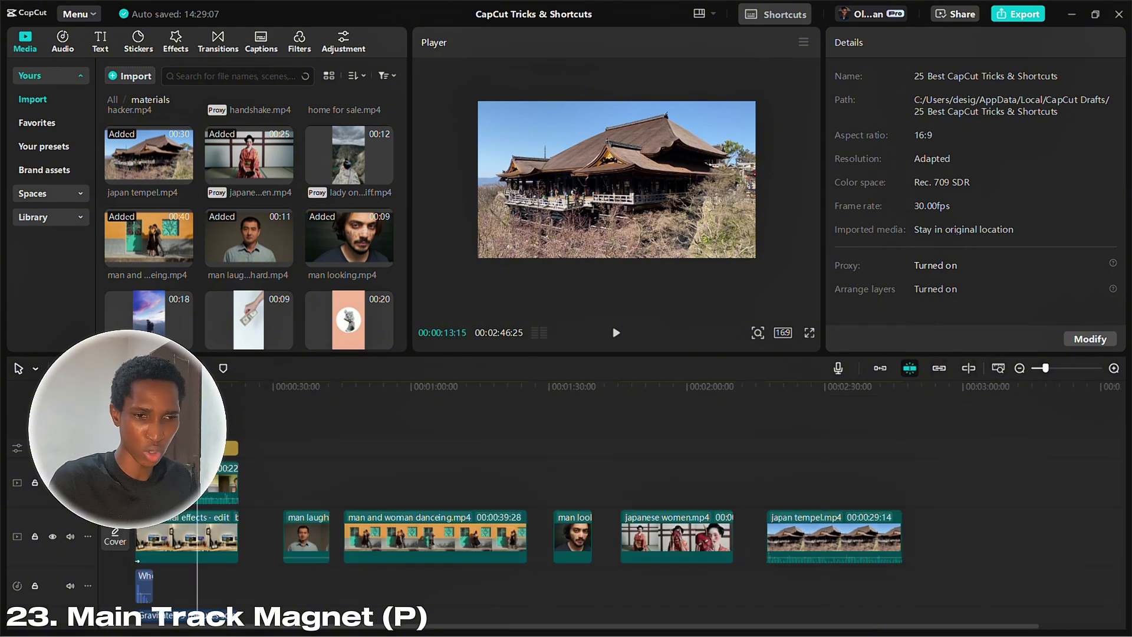
click(299, 413)
click(405, 418)
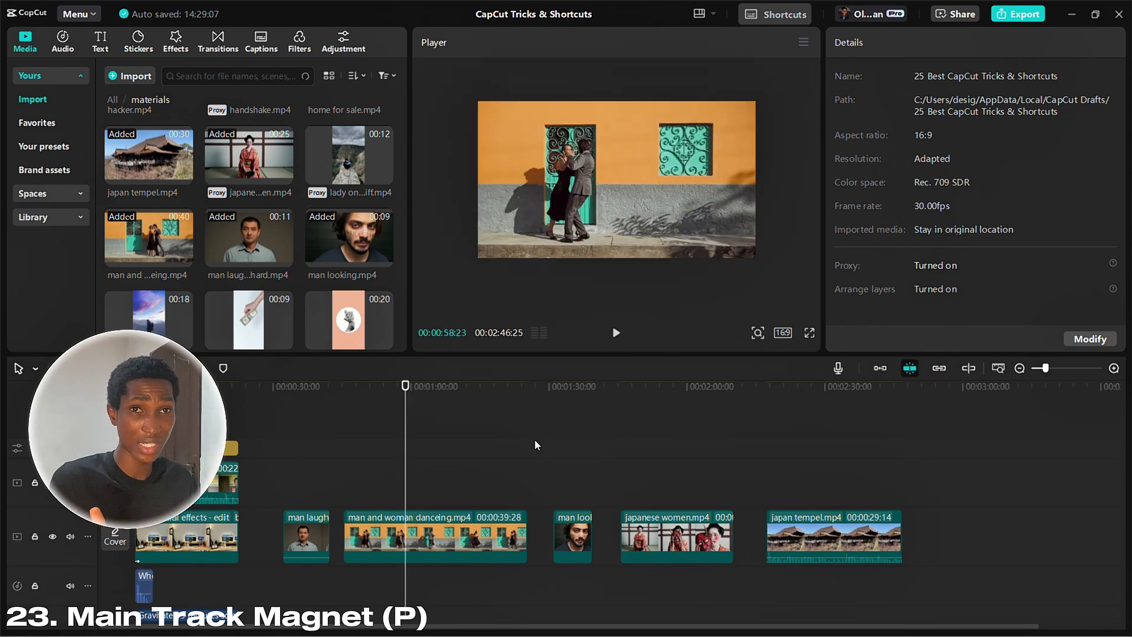
click(873, 370)
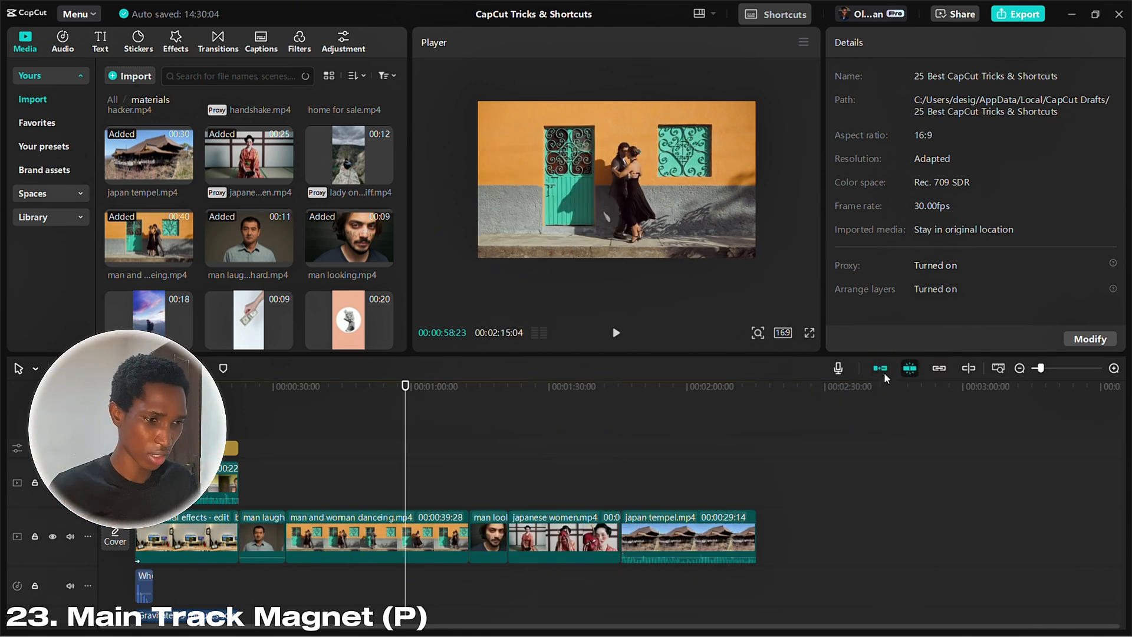
Step: Open a gap before japan tempel.mp4 with the main track magnet off, and close it by turning the magnet back on
click(882, 369)
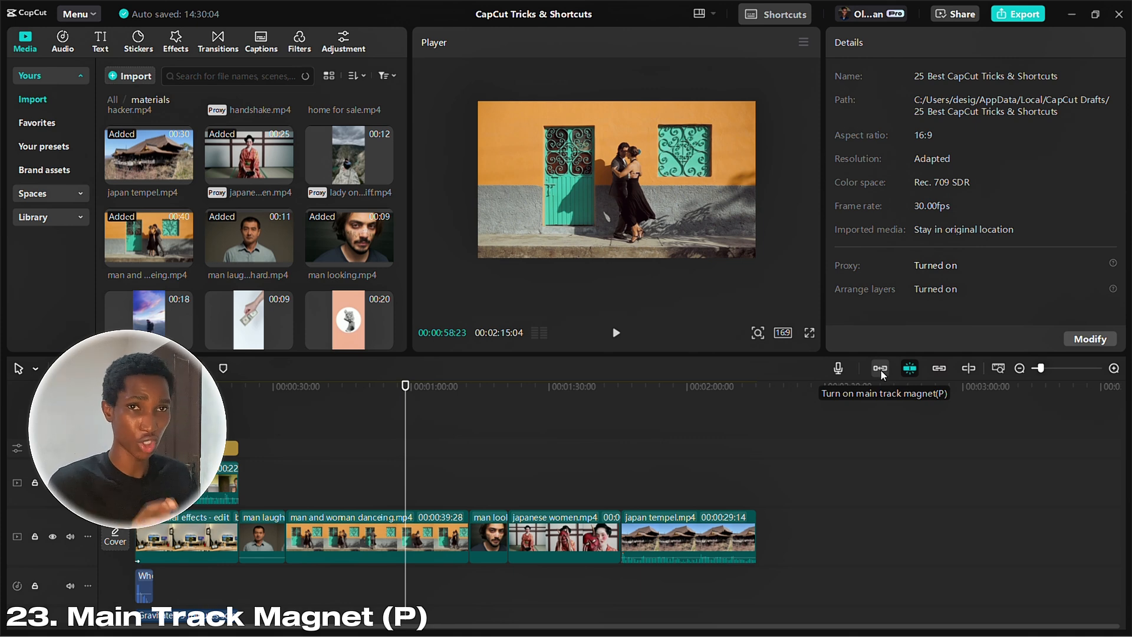
drag(639, 544, 767, 550)
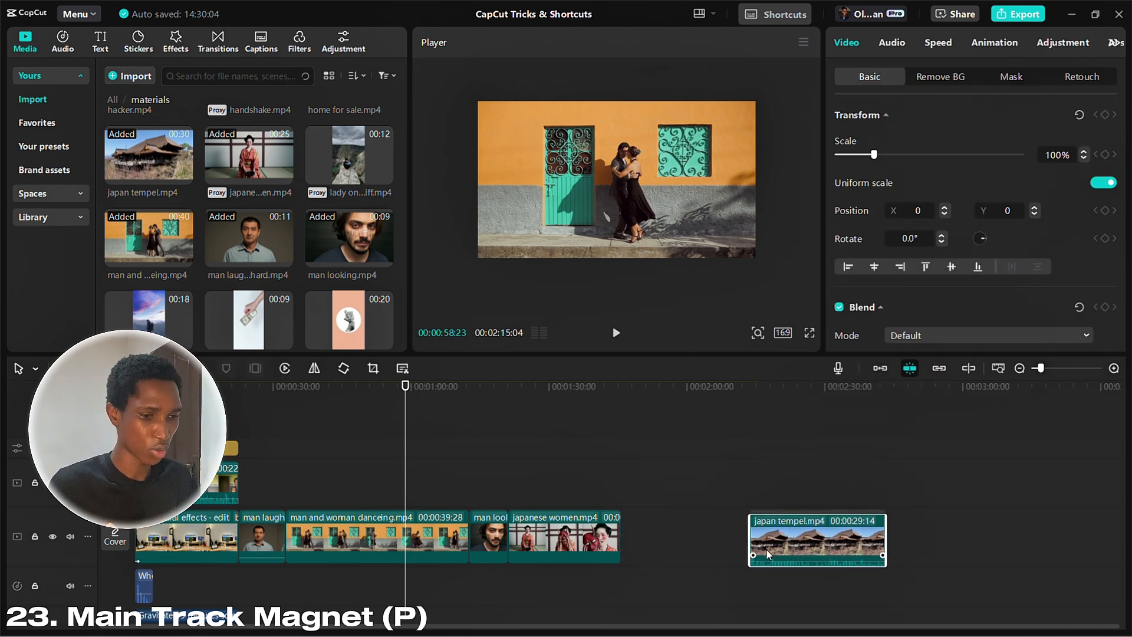
click(749, 444)
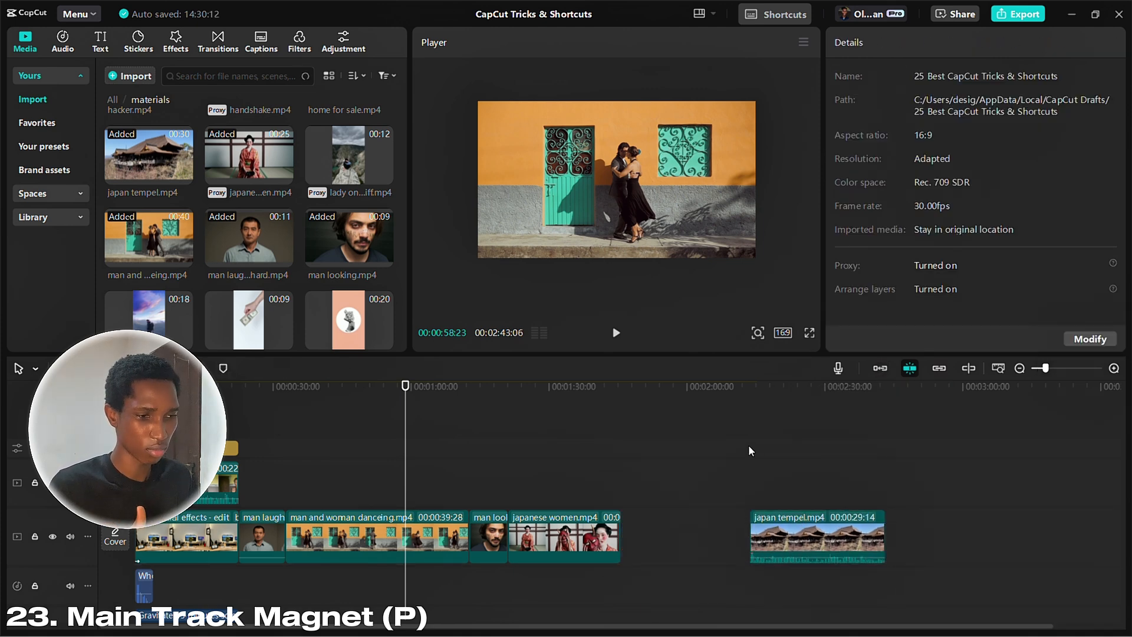
click(706, 439)
click(880, 369)
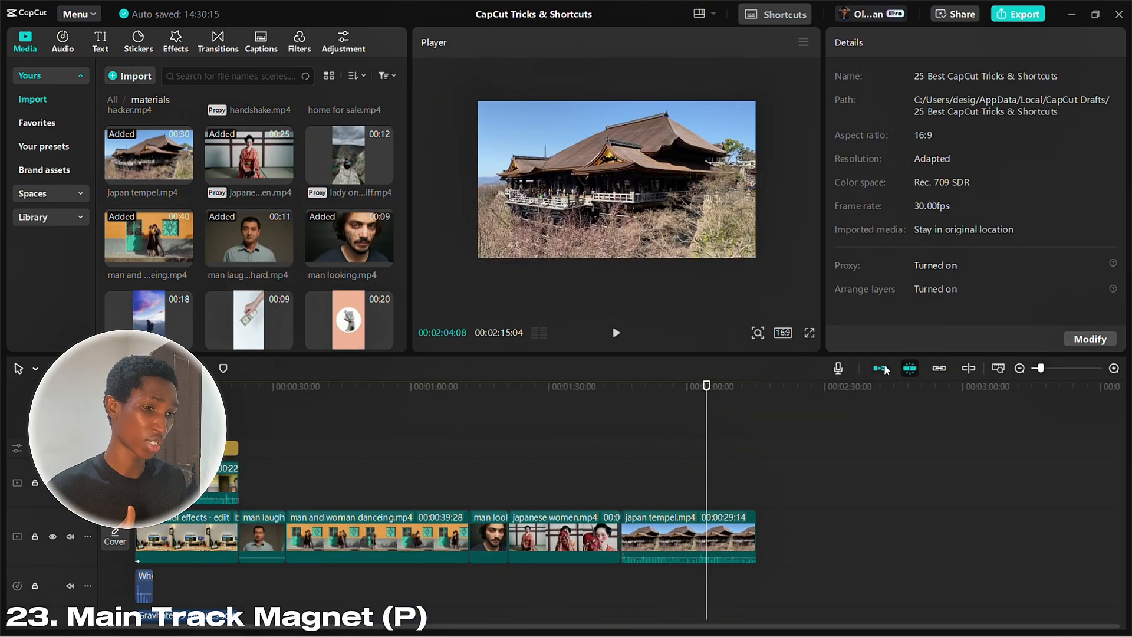
Step: With the main track magnet off, space japan tempel.mp4 and the japanese women clip apart from their preceding clips
scroll(645, 515, down, 3)
drag(498, 543, 696, 536)
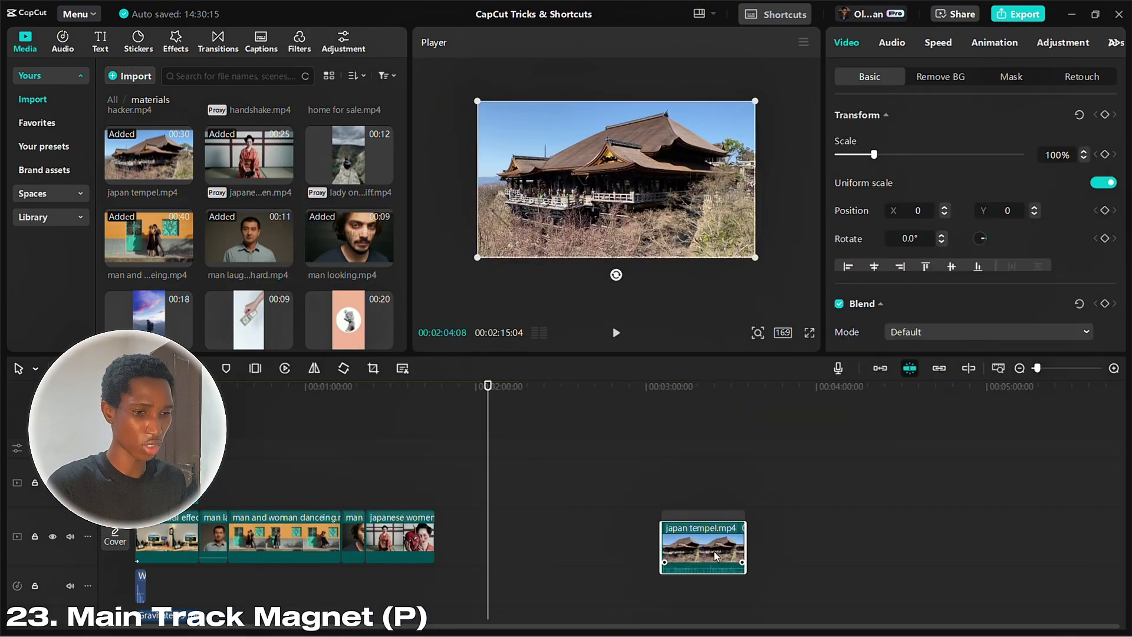
drag(401, 538, 482, 538)
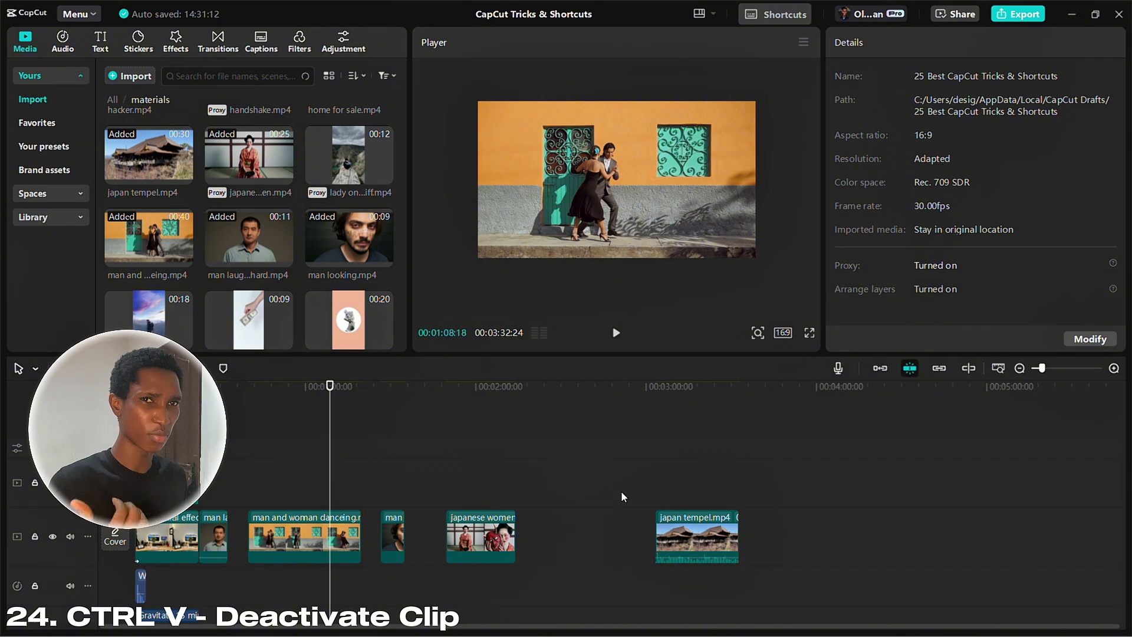
click(693, 469)
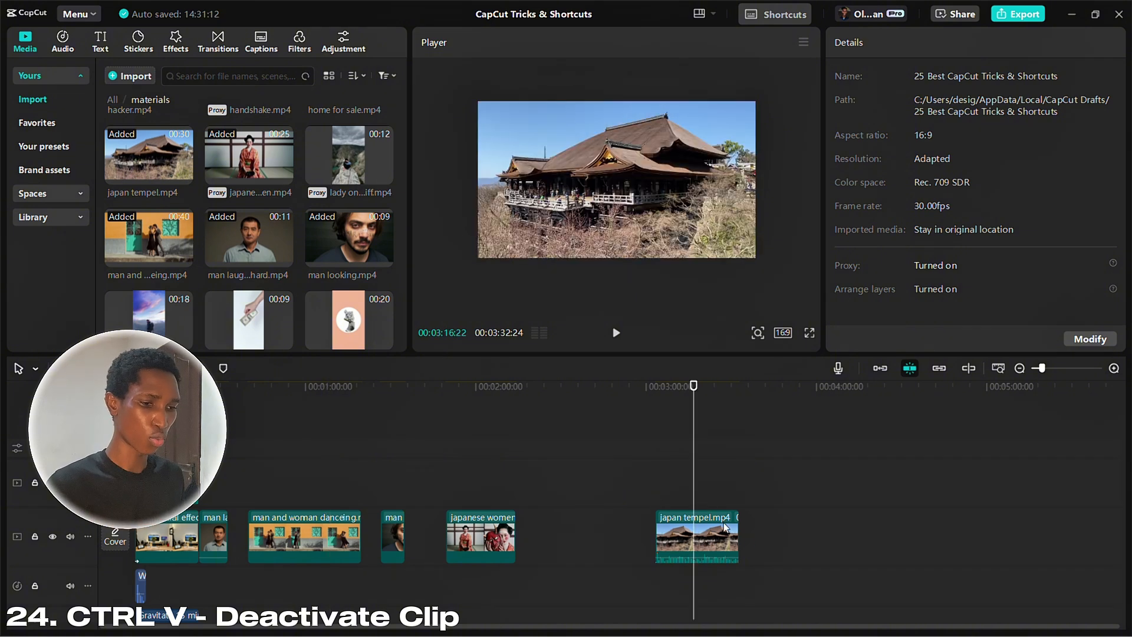
drag(815, 558, 214, 477)
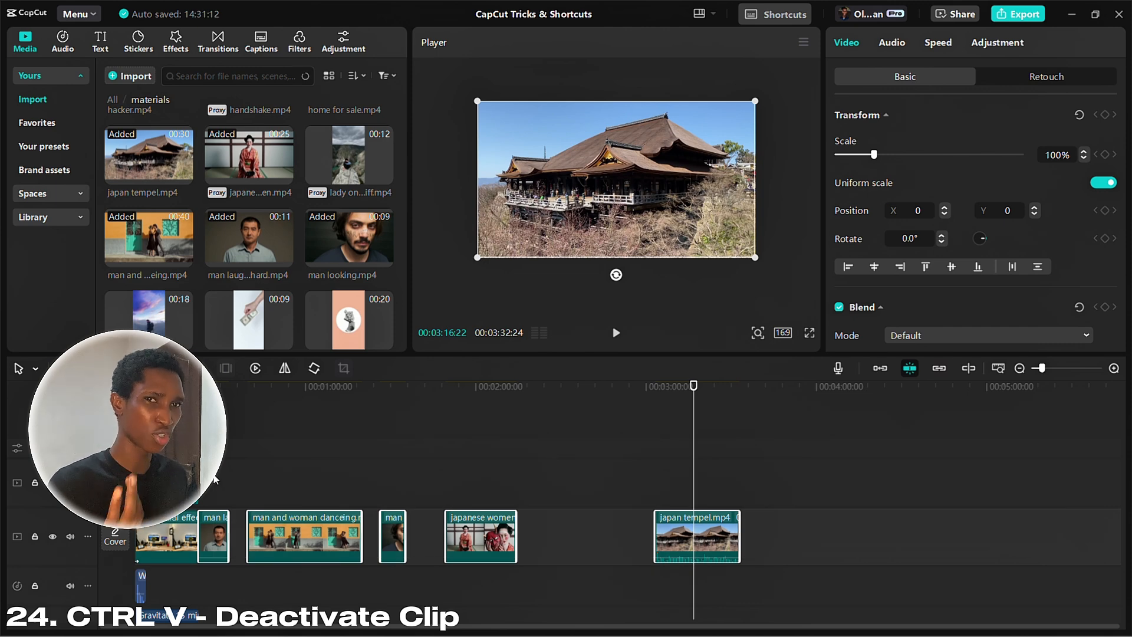
Step: Deactivate the overlay clip above the first main-track clip, toggling it on and off once to compare
click(159, 460)
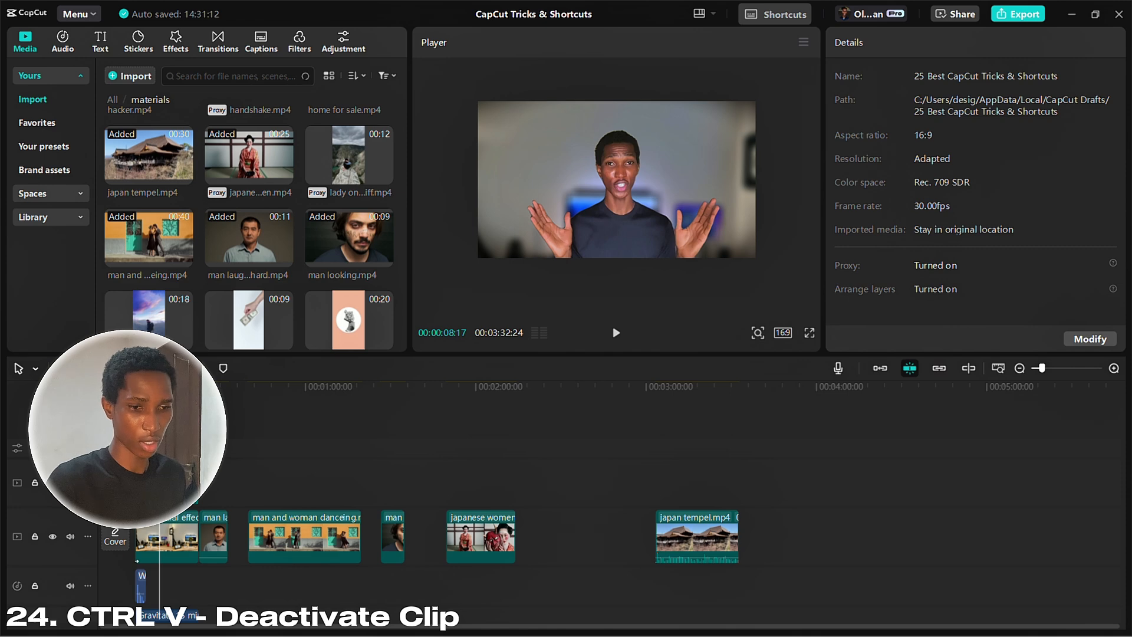
click(168, 483)
key(ctrl+v)
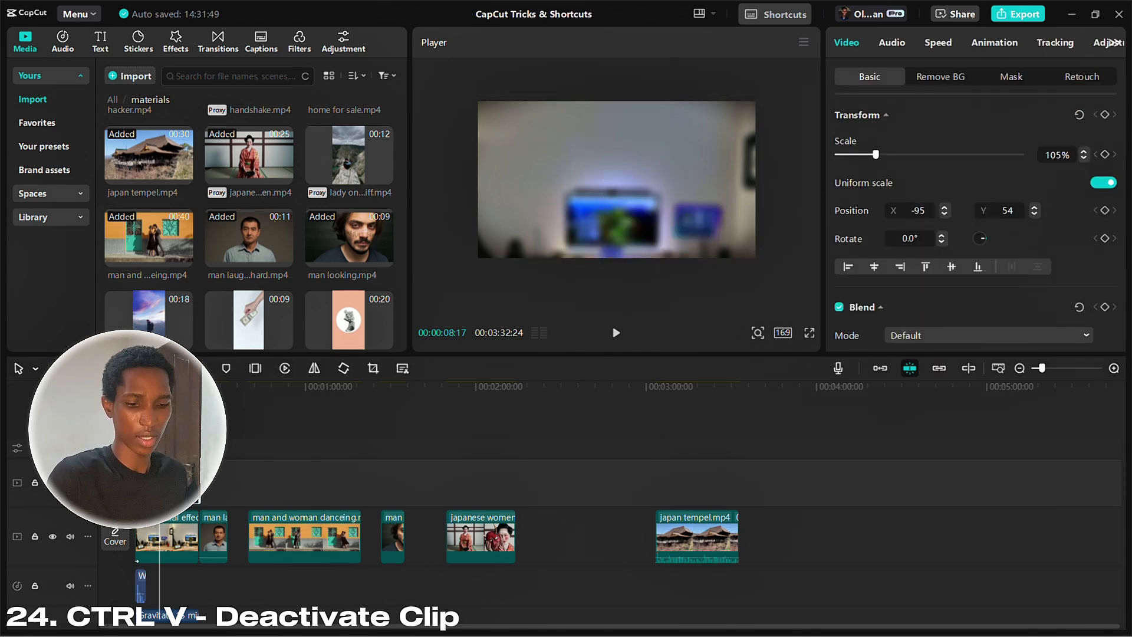
key(ctrl+v)
key(ctrl+v)
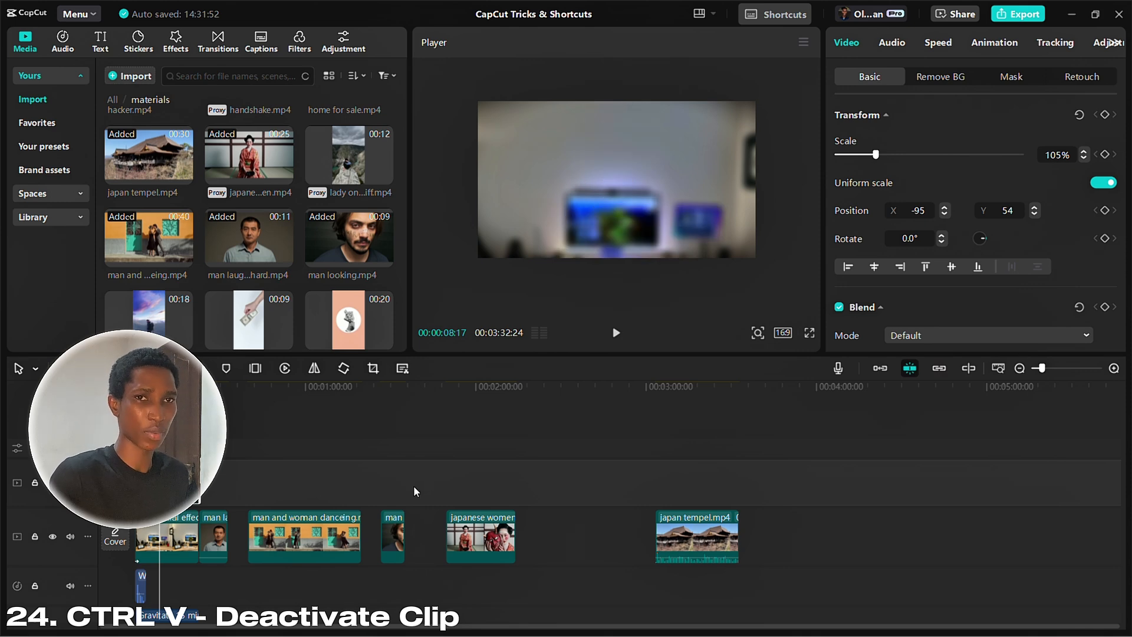
Step: Deactivate the japanese women clip on the main track and reactivate it, with the playhead at 00:01:59:27
click(476, 384)
click(478, 537)
key(ctrl+v)
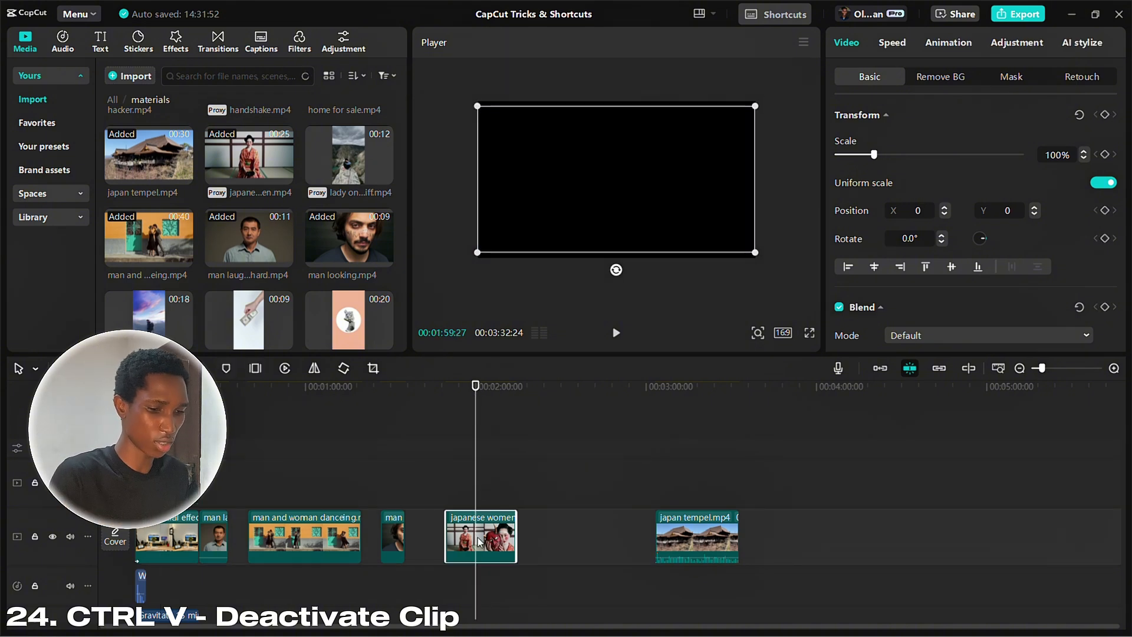
key(ctrl+v)
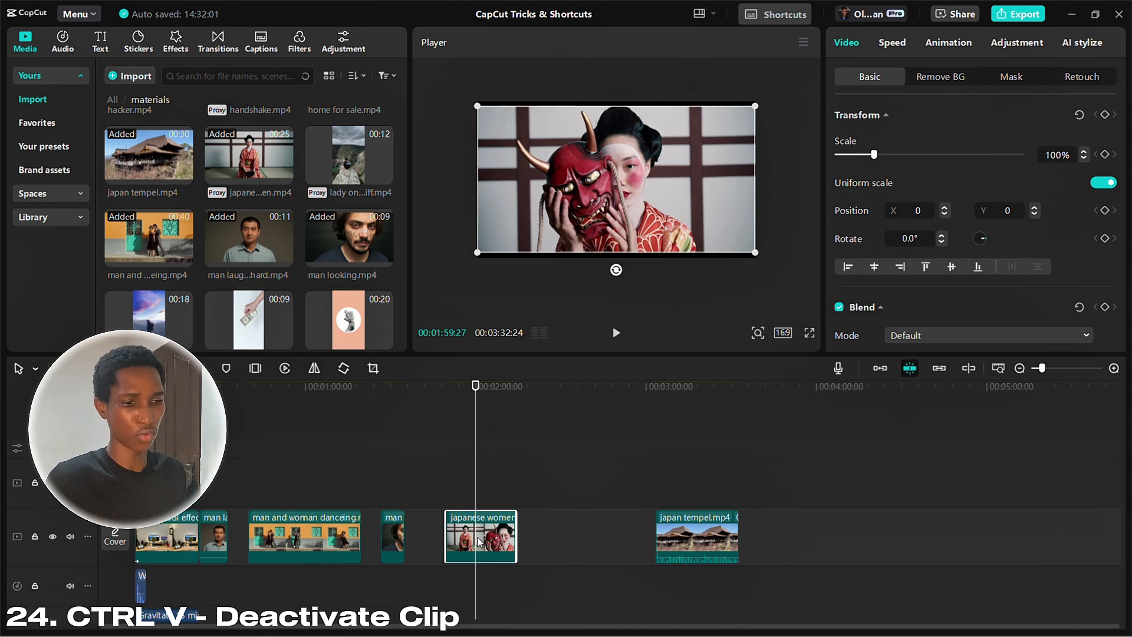
click(703, 422)
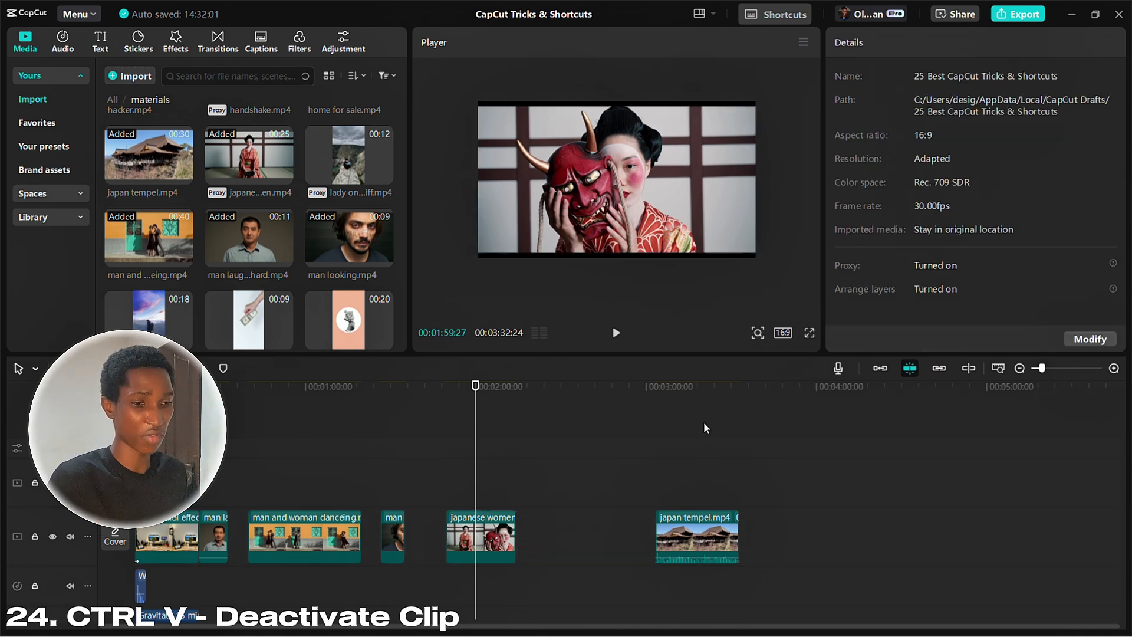
click(683, 543)
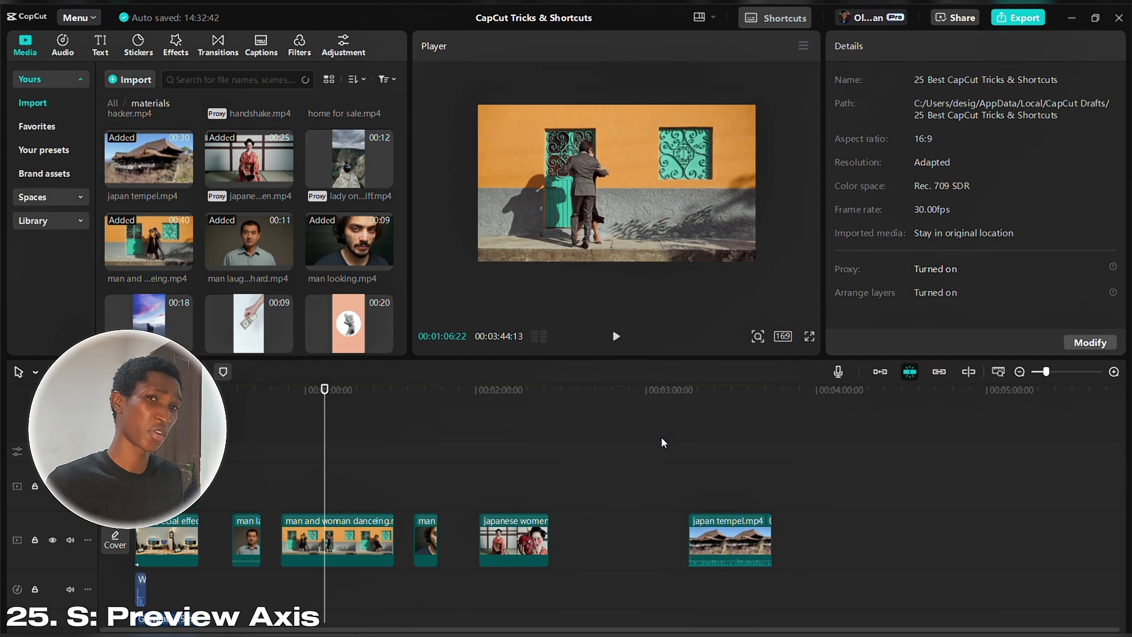
Step: Move the playhead to 00:01:12:22 in the dancing couple clip and turn on the preview axis, toggling it off and on once
drag(325, 407, 342, 429)
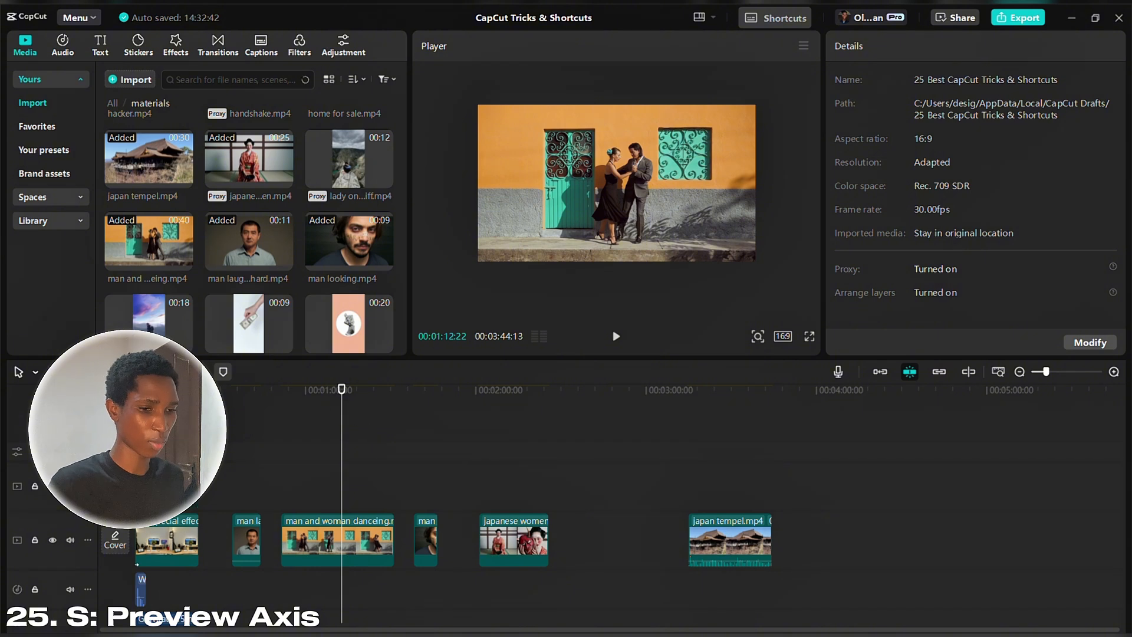
key(s)
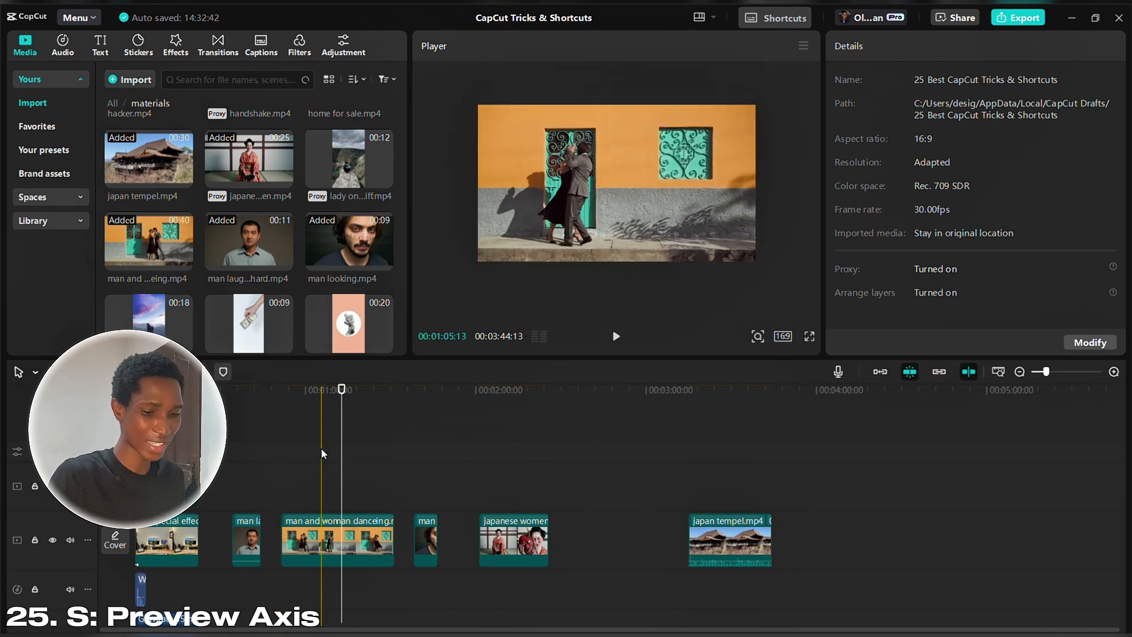
key(s)
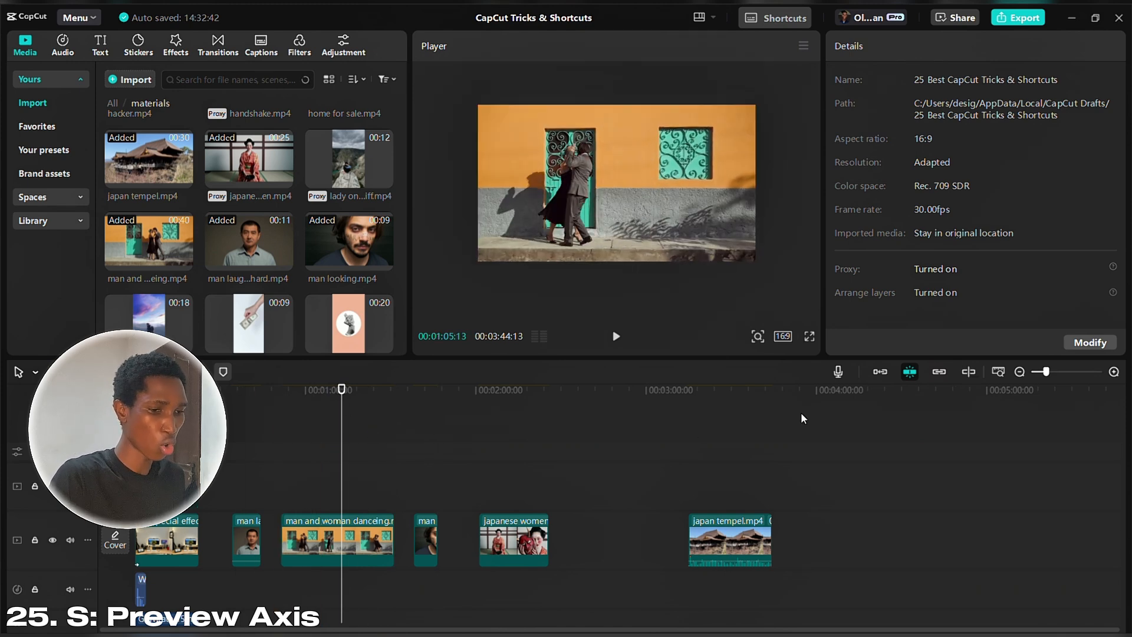
click(969, 372)
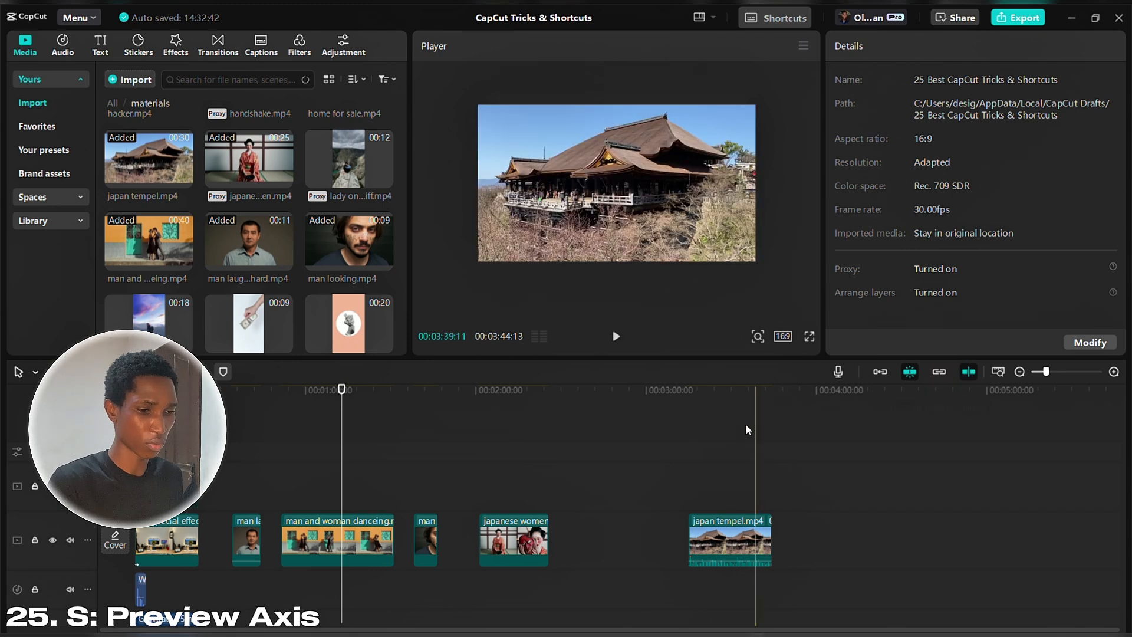